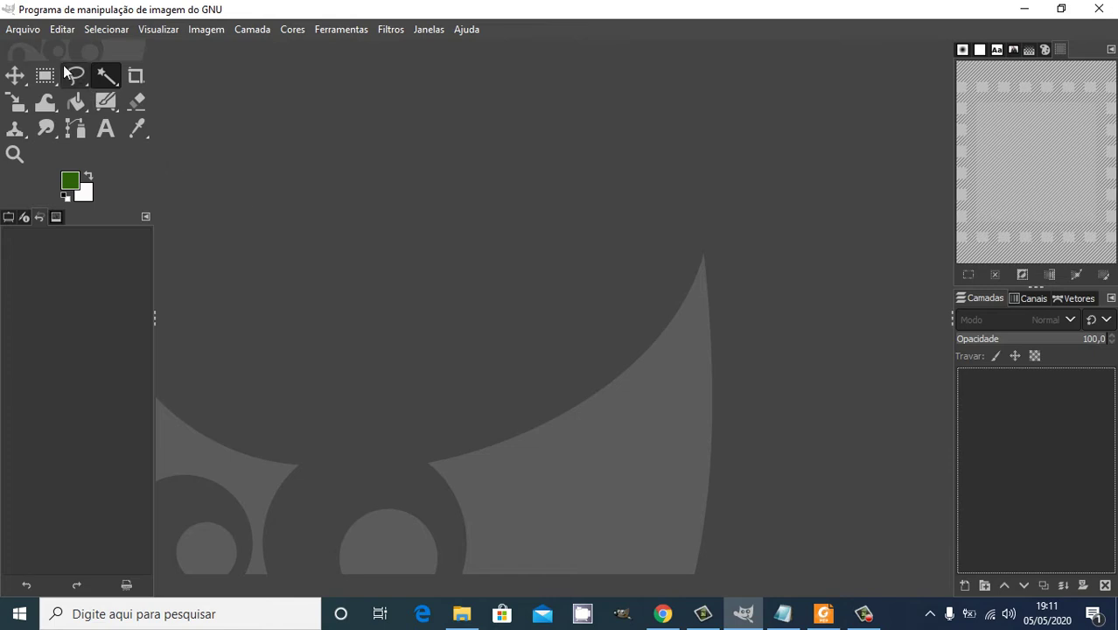
# Start a new image and consult the social network image sizes PDF in Foxit Reader, returning to GIMP's new image settings.
pyautogui.click(21, 30)
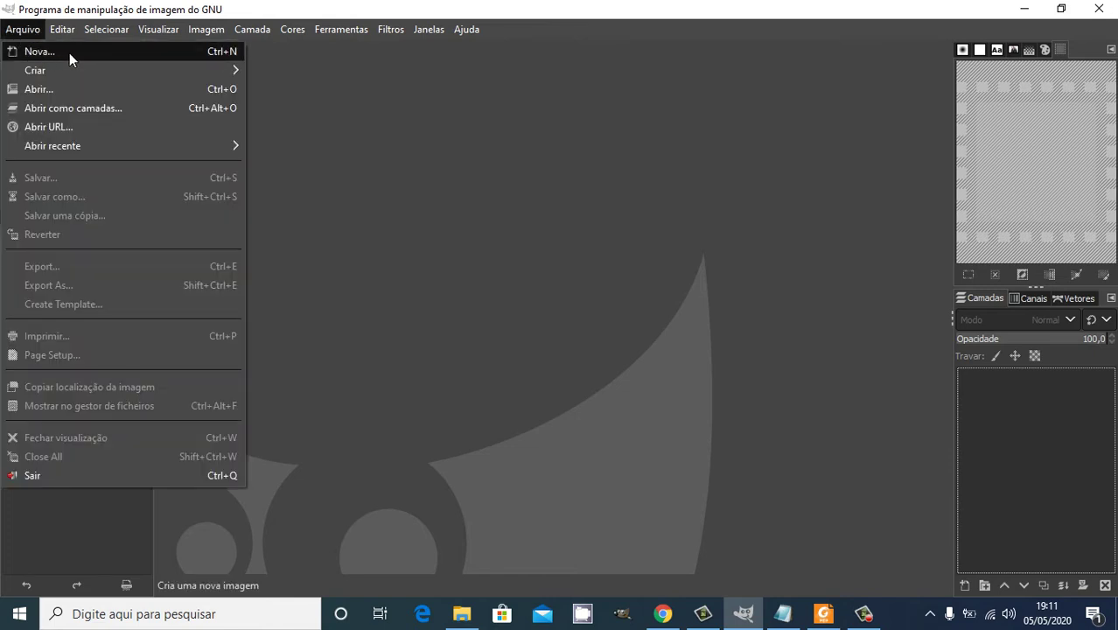
pyautogui.click(17, 27)
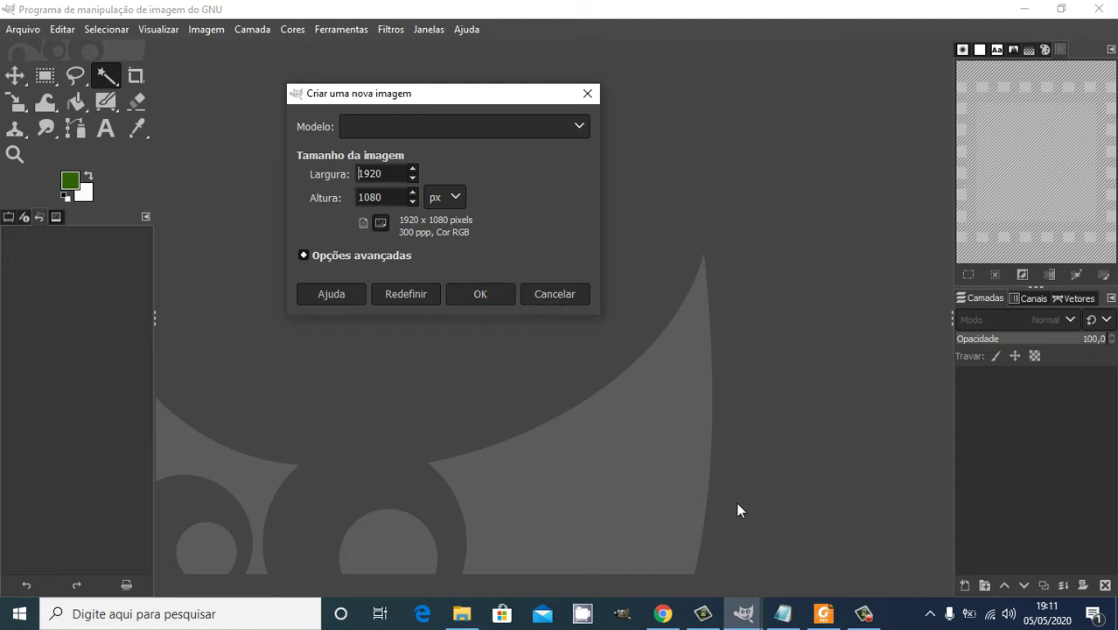
pyautogui.click(824, 614)
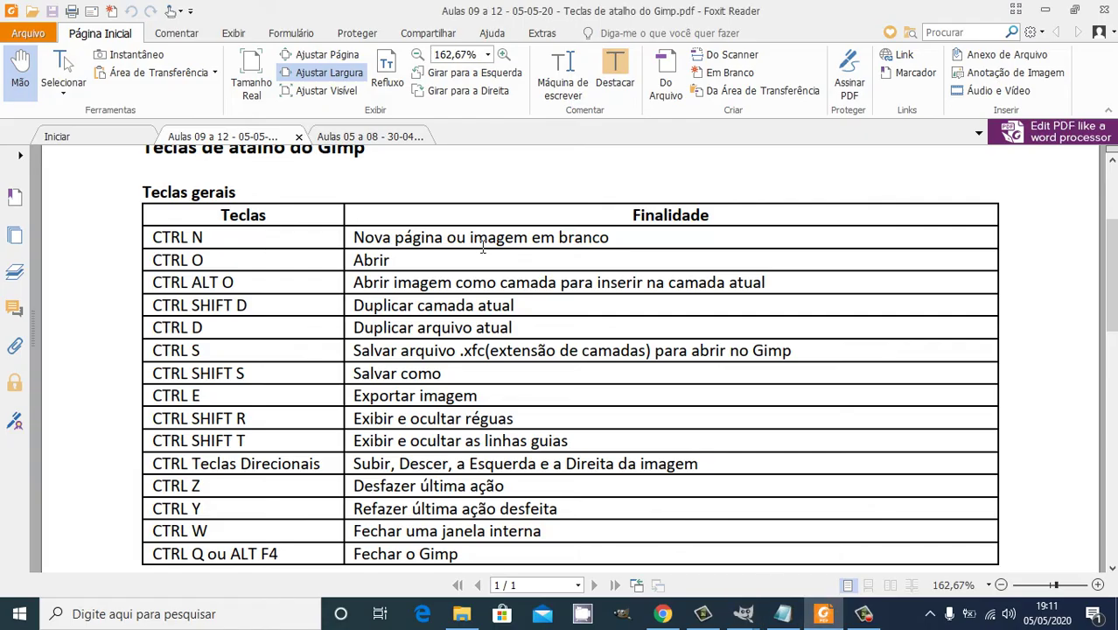
pyautogui.click(352, 136)
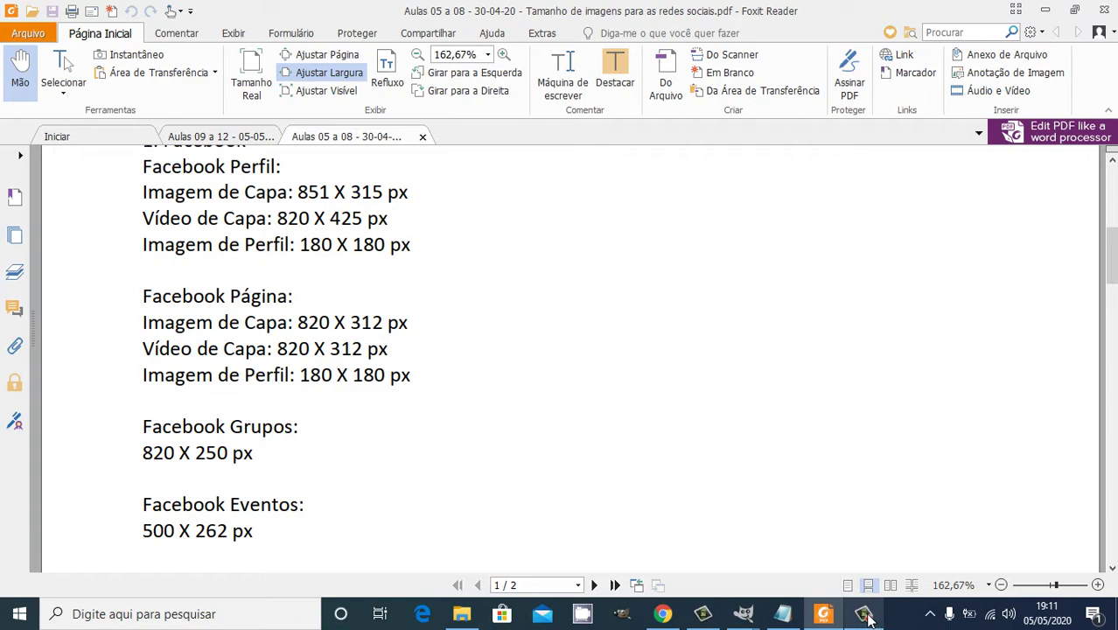
pyautogui.click(742, 614)
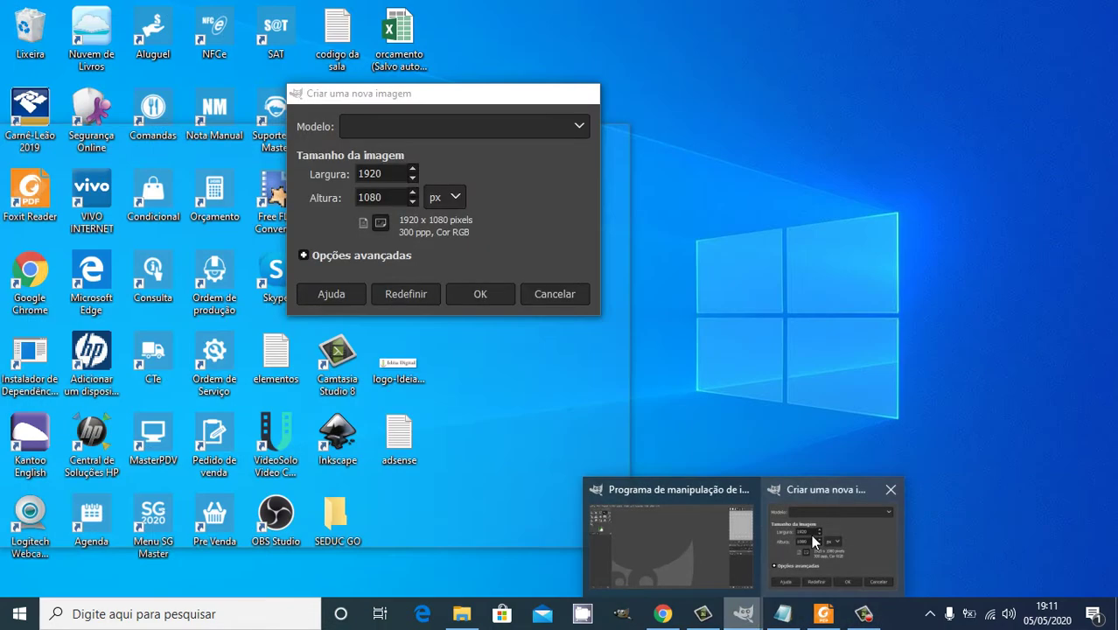
pyautogui.click(814, 543)
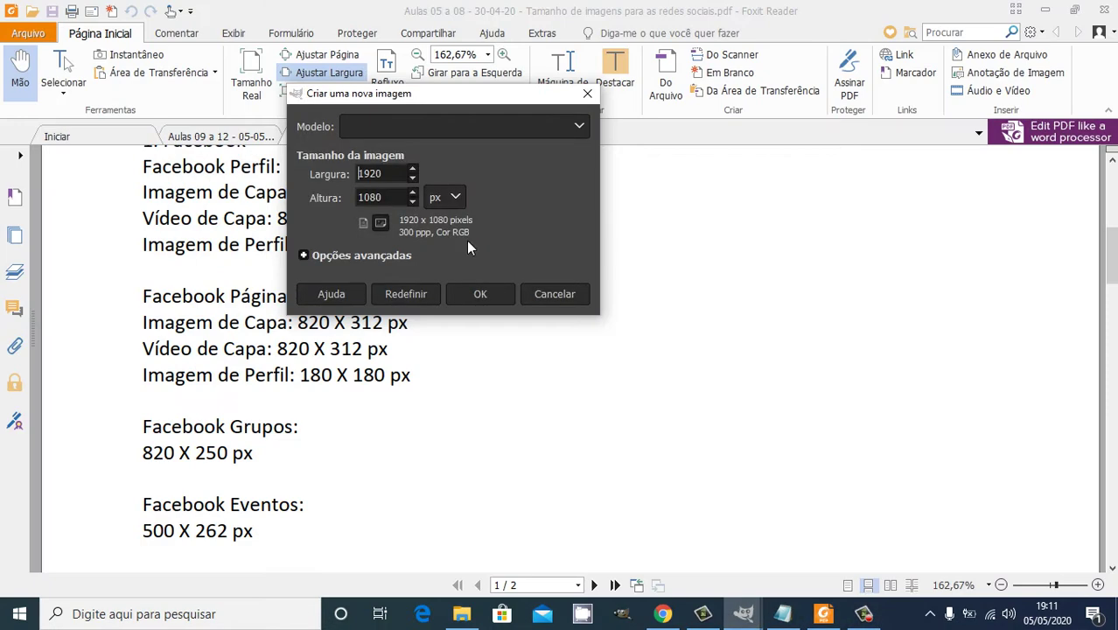
# Set the new image size to 180 x 180 px and its fill to transparency (Transparência) in the advanced options.
pyautogui.doubleClick(372, 175)
pyautogui.write('180')
pyautogui.press('Tab')
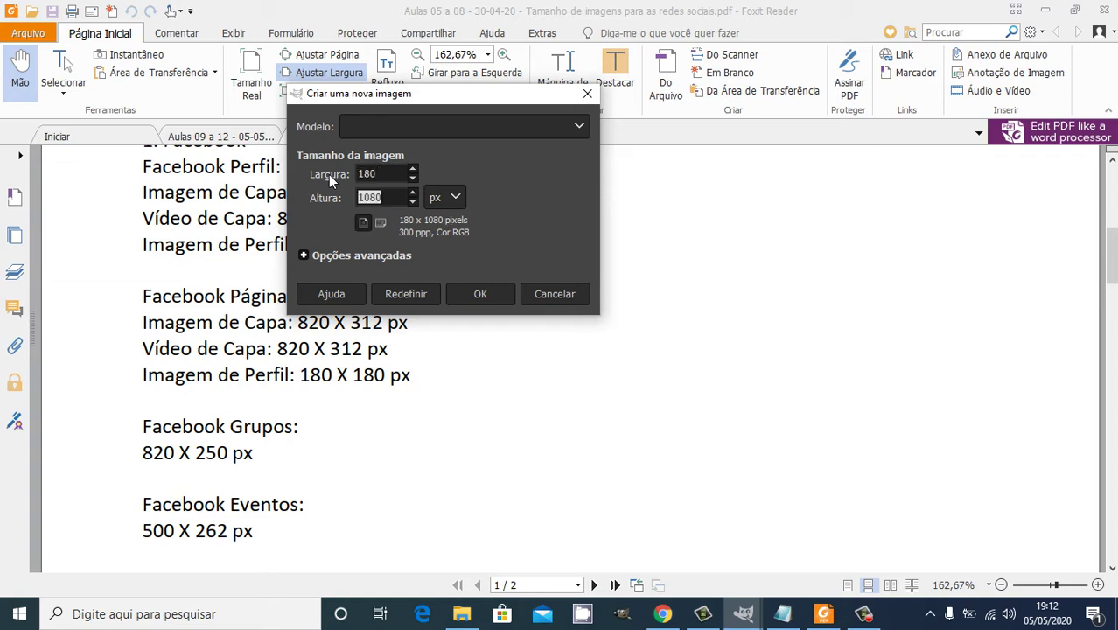
pyautogui.write('180')
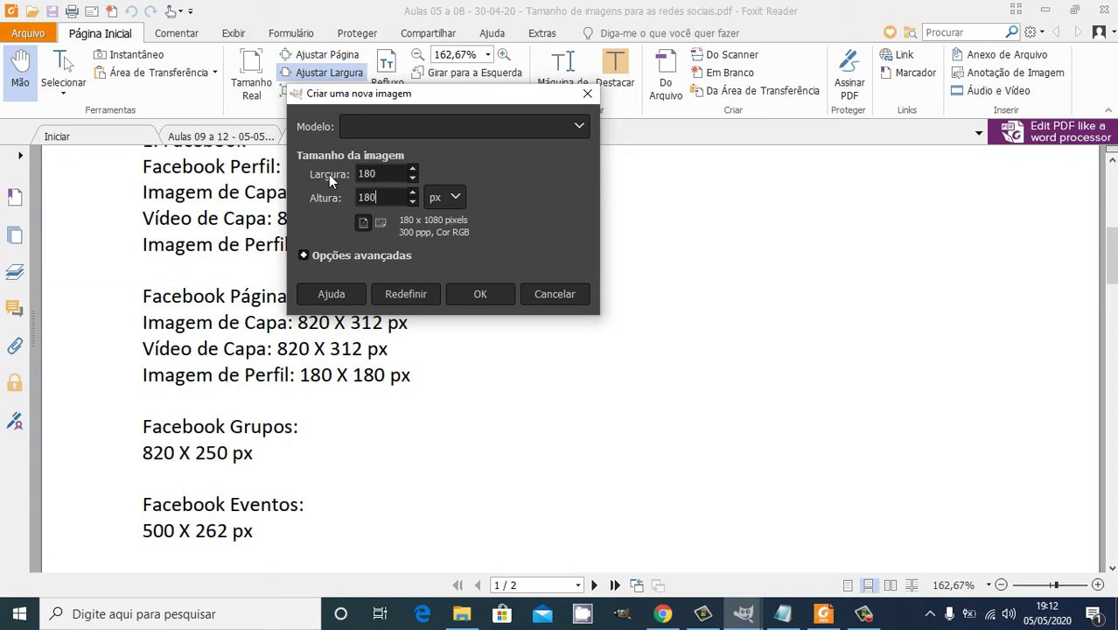
pyautogui.click(304, 255)
pyautogui.click(498, 472)
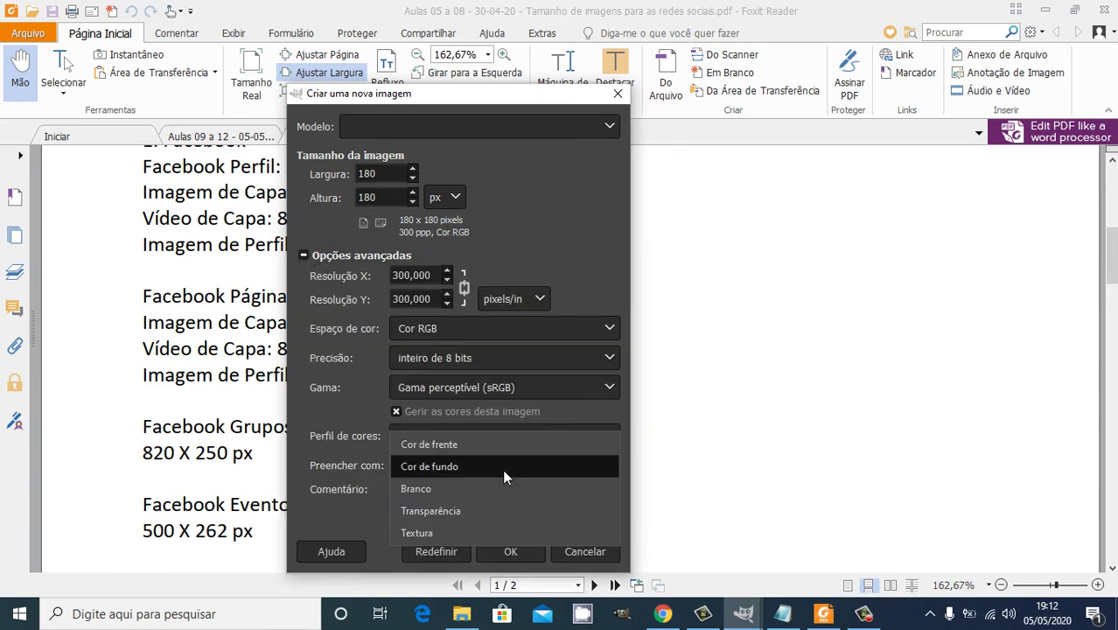
pyautogui.click(481, 512)
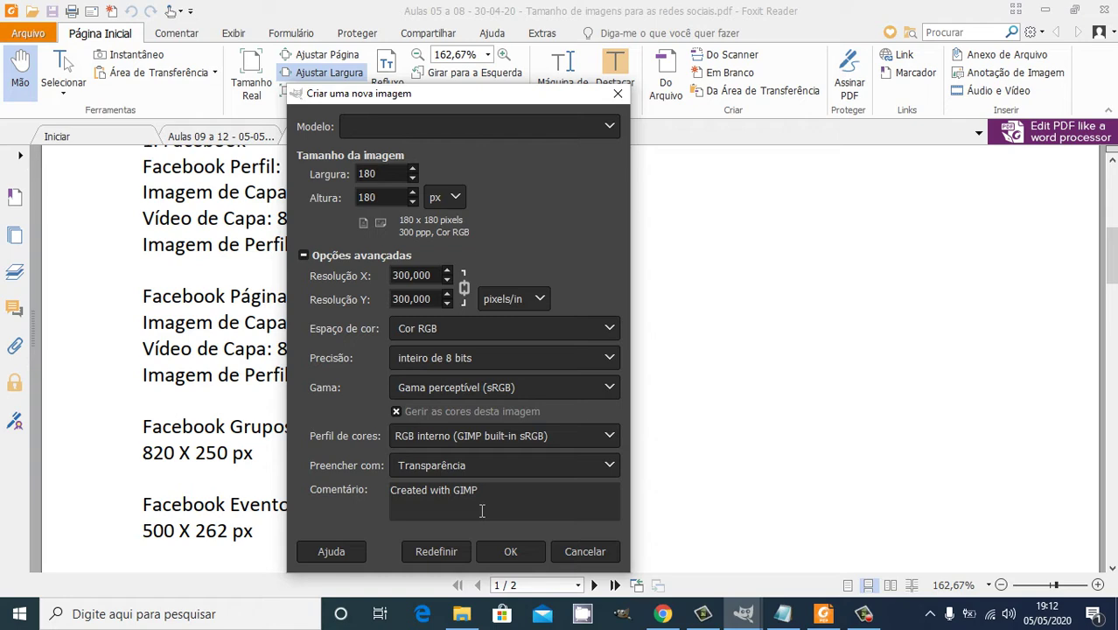
# View the logo on the Idéia Digital home page in Chrome, then return to GIMP and create the configured image.
pyautogui.click(662, 613)
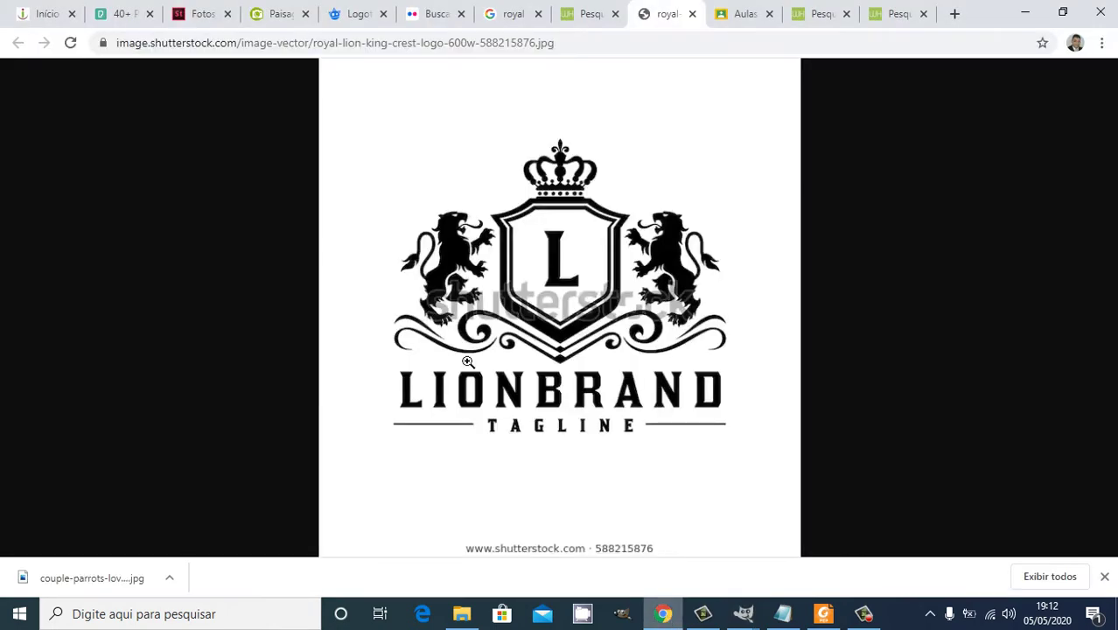
pyautogui.click(35, 14)
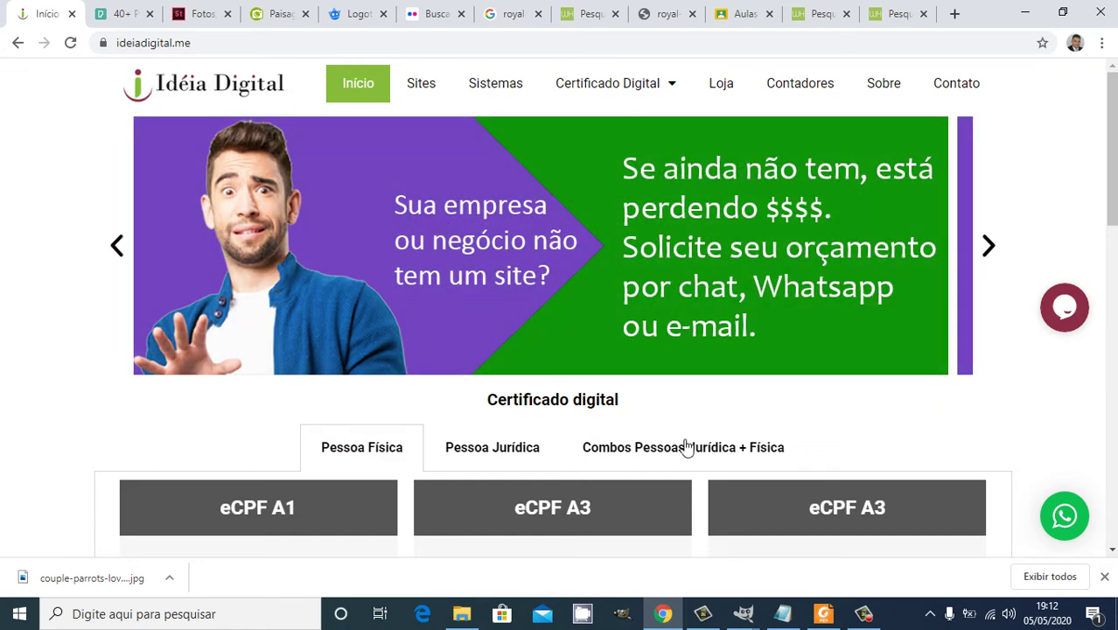
pyautogui.moveTo(752, 623)
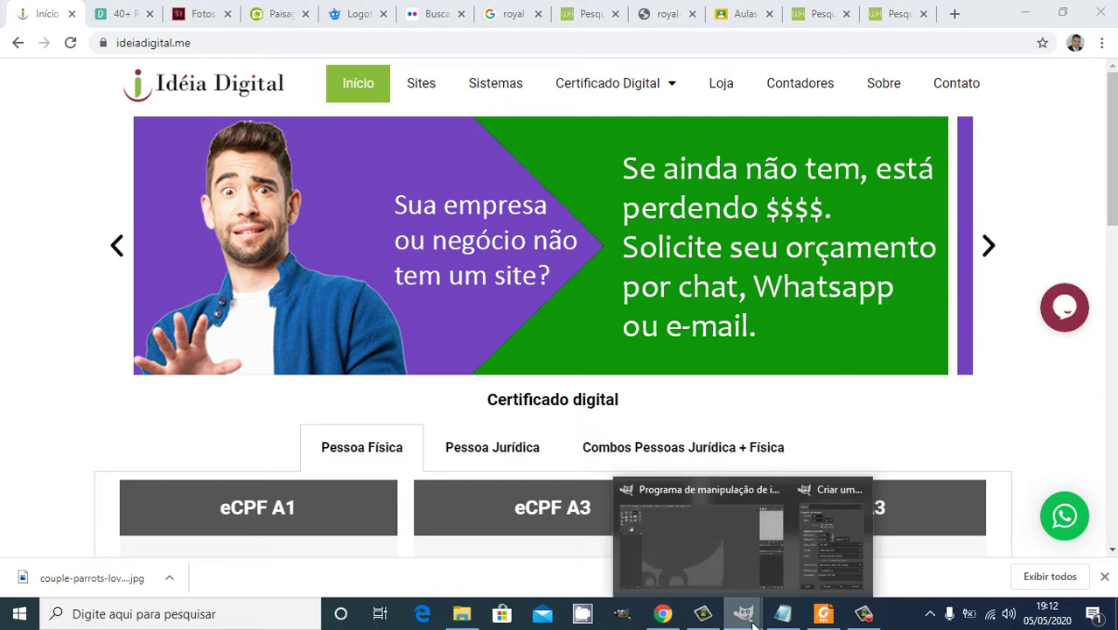
pyautogui.click(747, 546)
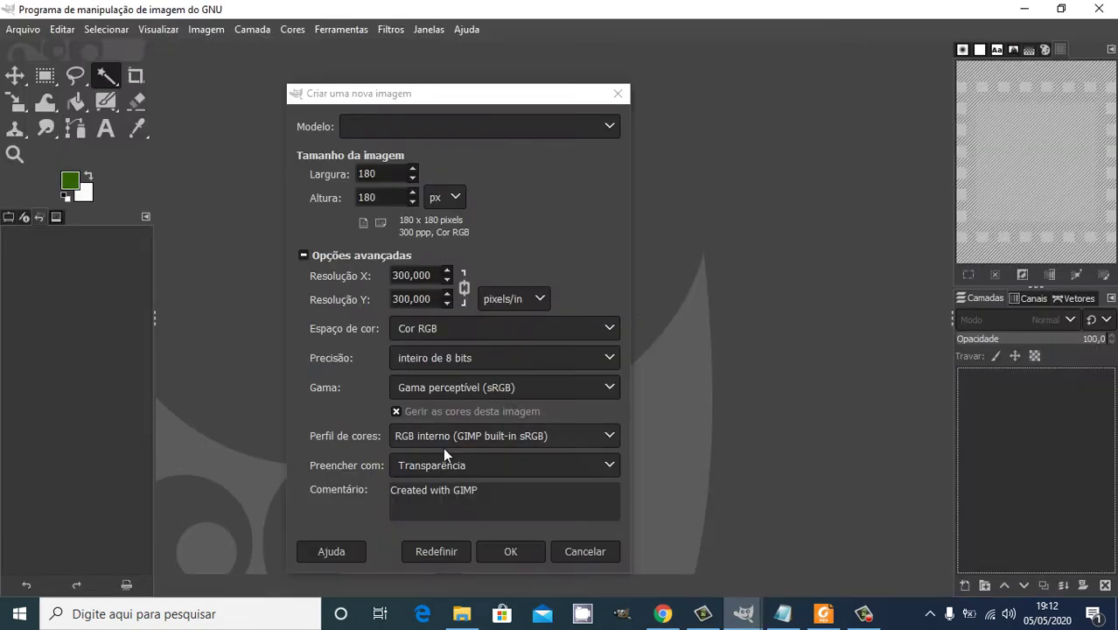
pyautogui.click(509, 552)
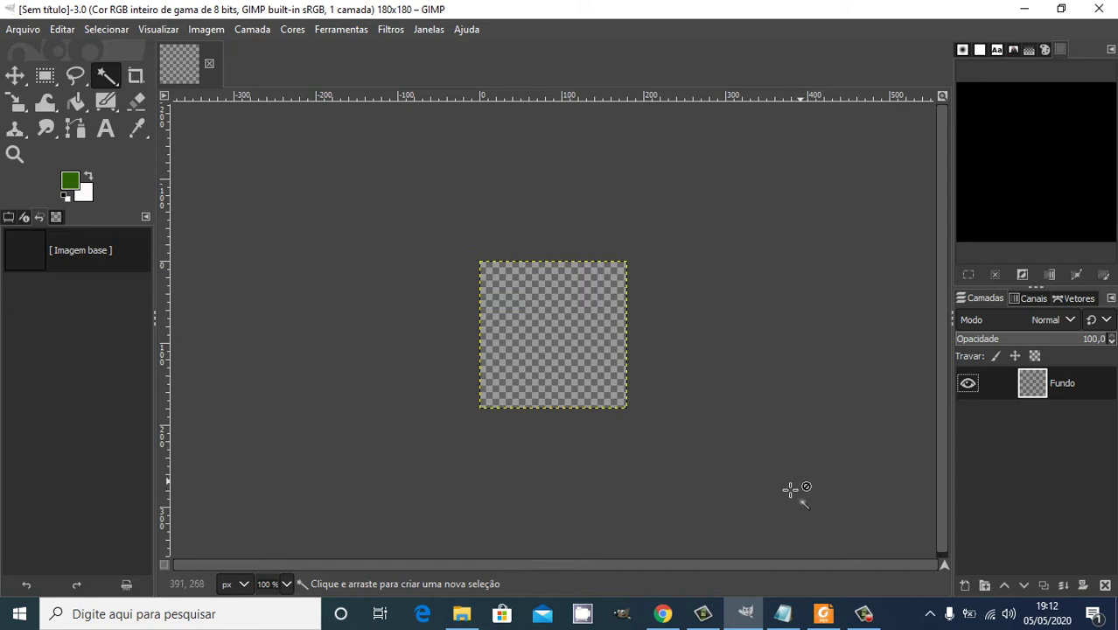
# Switch to Chrome, browse the logos suggested on the open Freepik page and search Freepik for "logotipos".
pyautogui.click(662, 613)
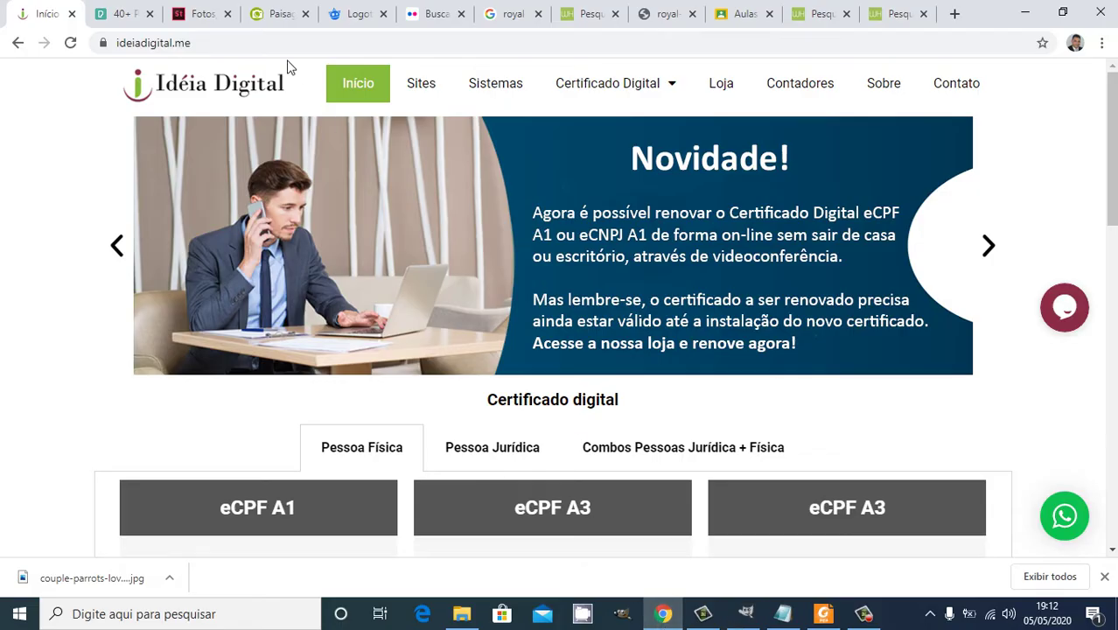
pyautogui.click(333, 24)
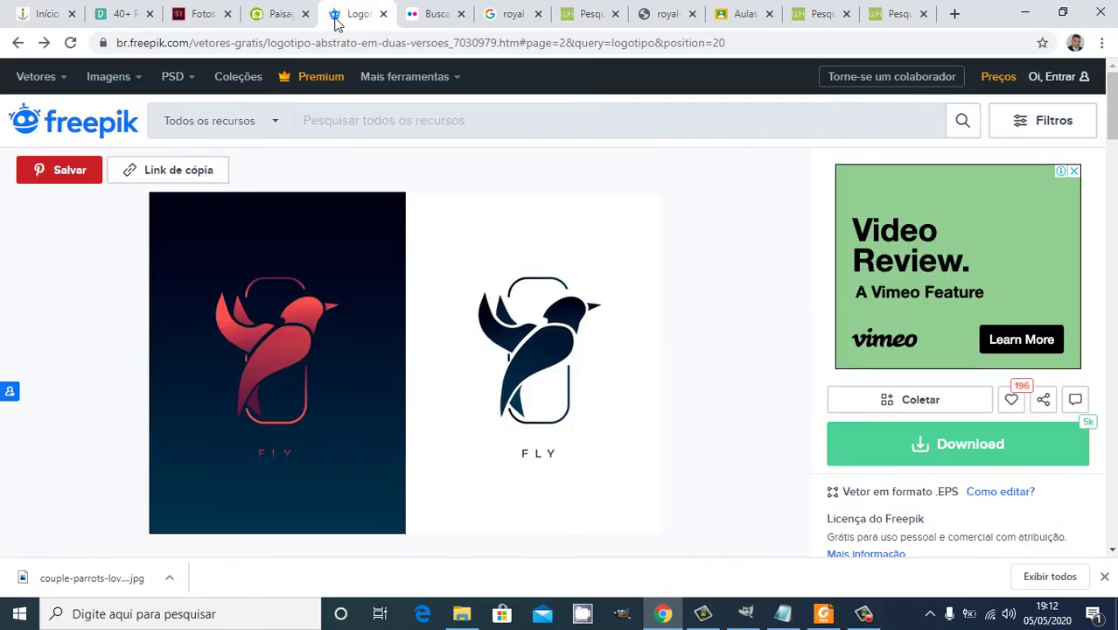
pyautogui.scroll(-6, 1111, 109)
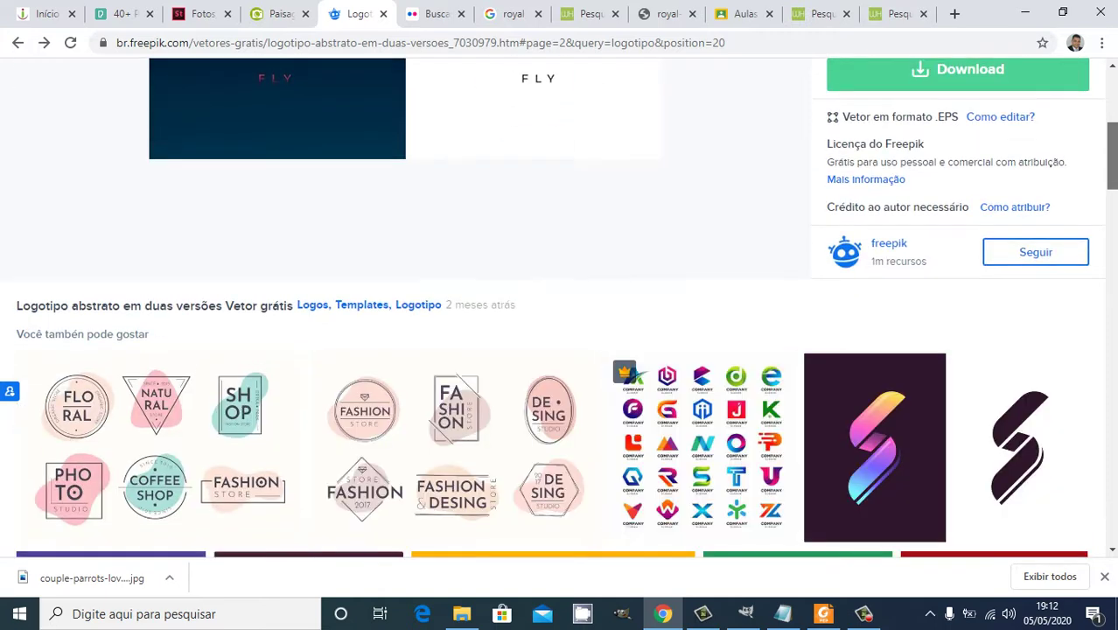
pyautogui.scroll(-2, 1114, 150)
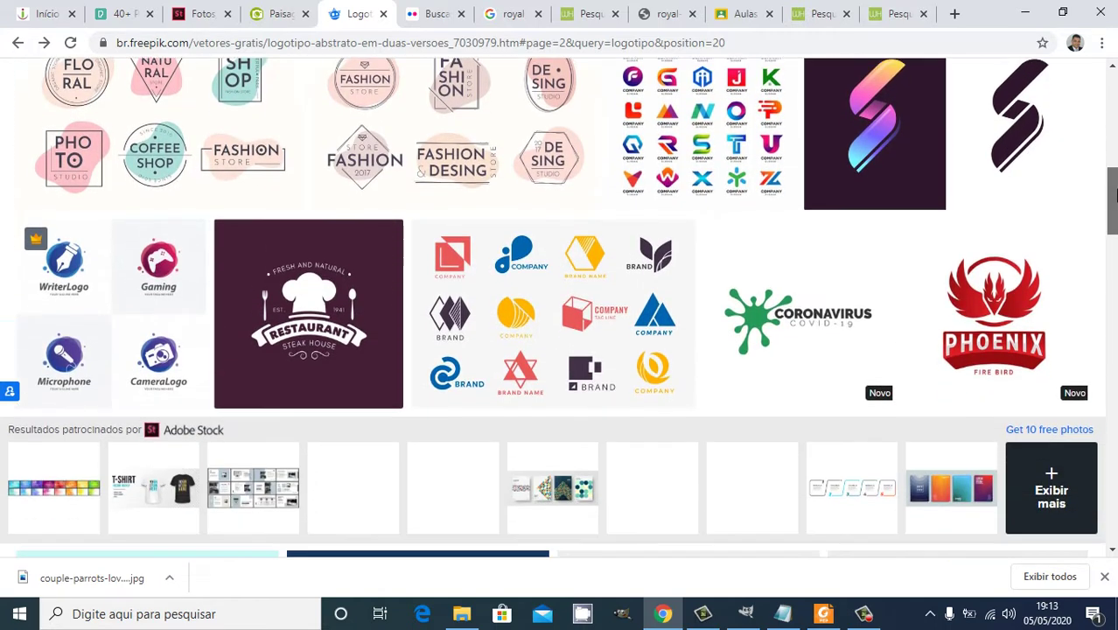
pyautogui.scroll(8, 1114, 151)
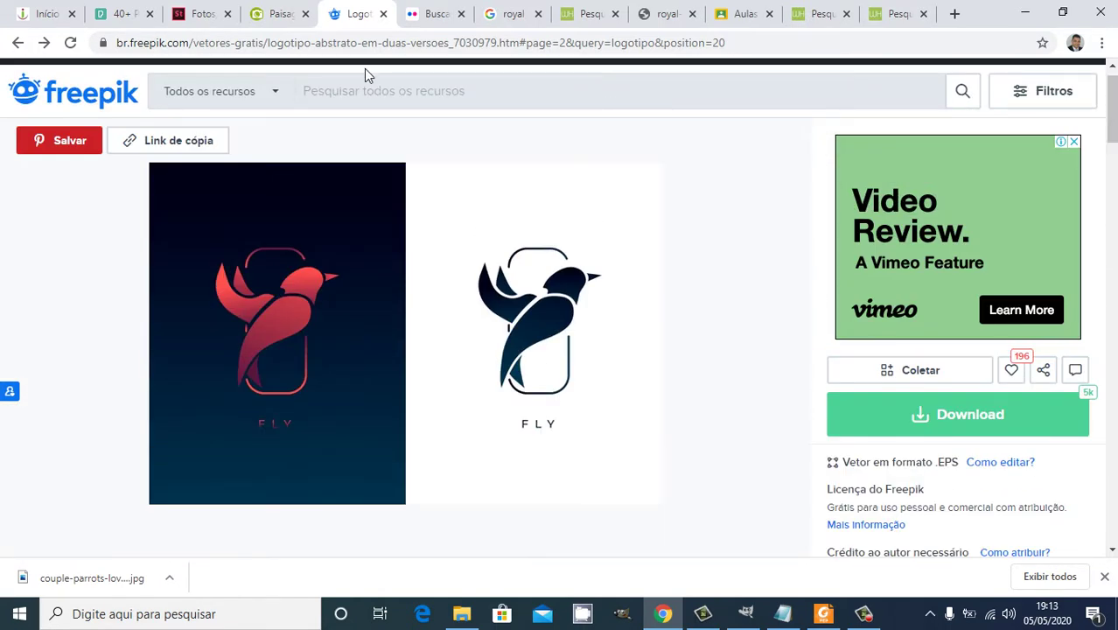
pyautogui.click(359, 86)
pyautogui.write('lo')
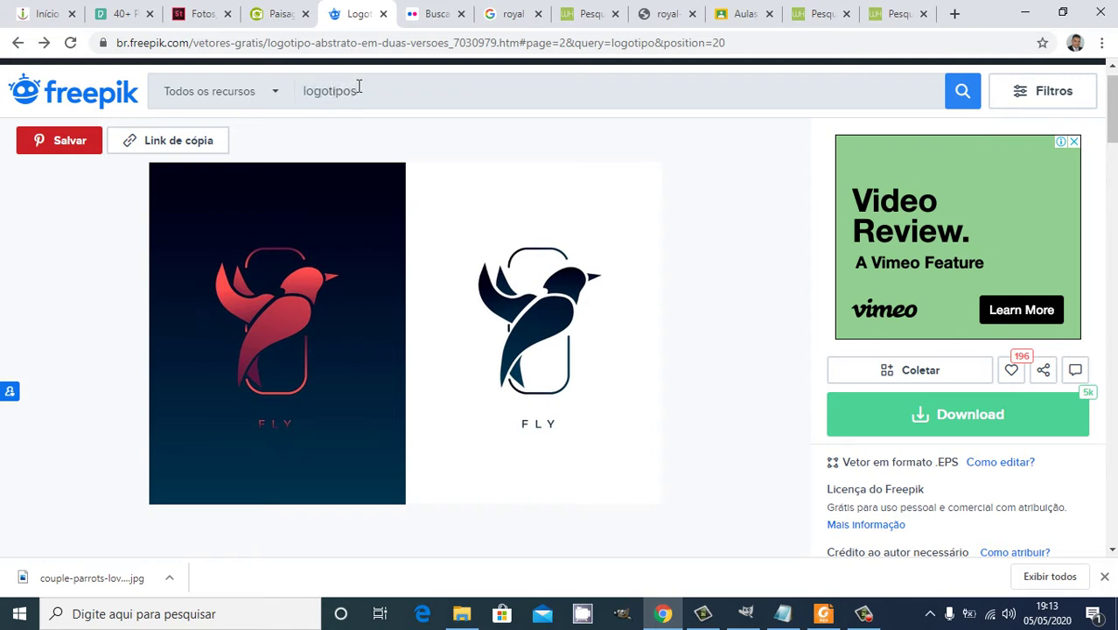
pyautogui.write('gotipos')
pyautogui.press('Return')
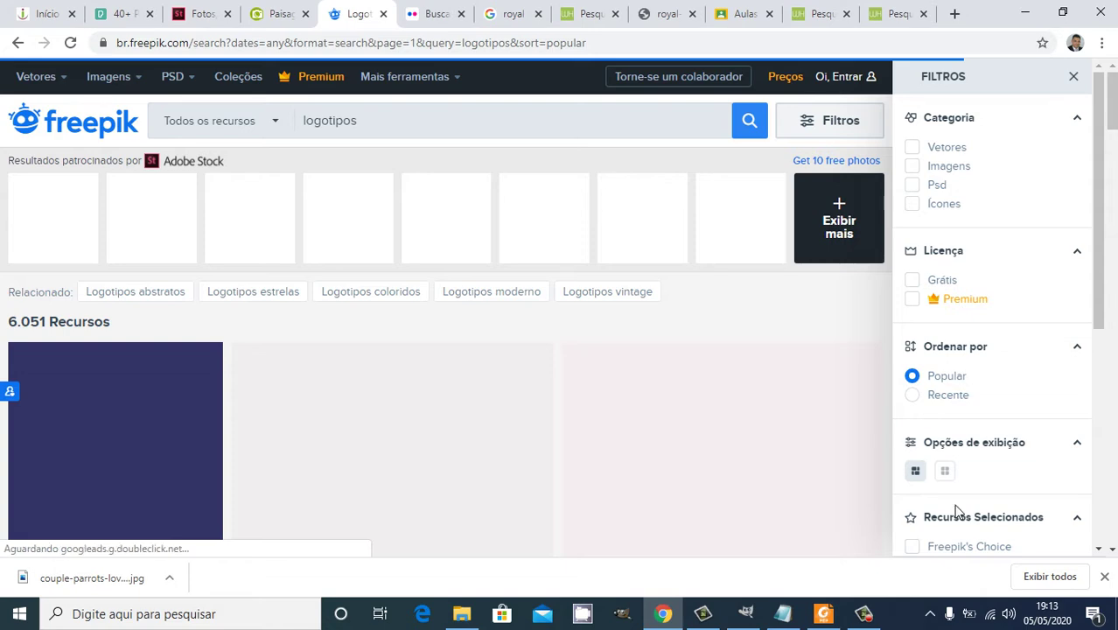
# Consult the list of image sites at the beginning of the image sizes PDF in Foxit Reader and return to GIMP.
pyautogui.click(823, 613)
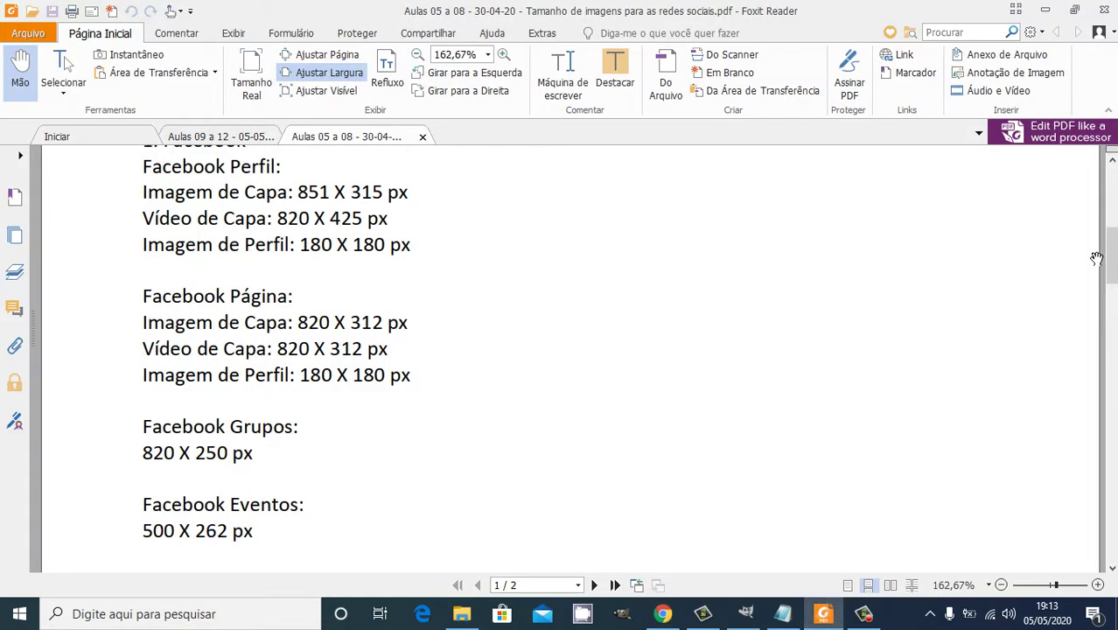
pyautogui.moveTo(1111, 256); pyautogui.dragTo(1115, 223)
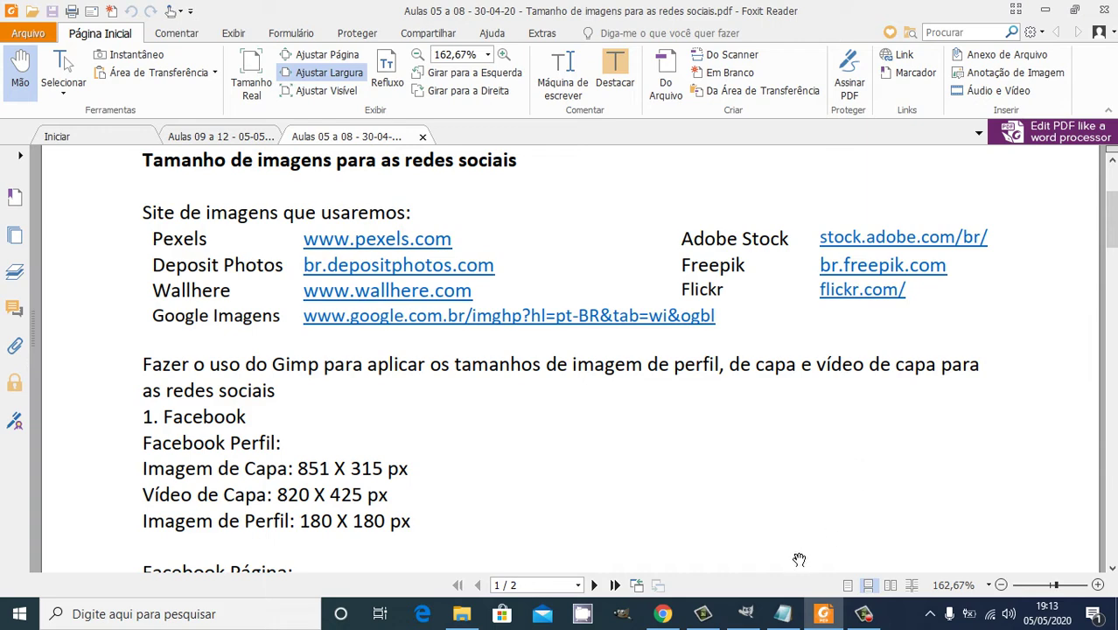
pyautogui.click(745, 615)
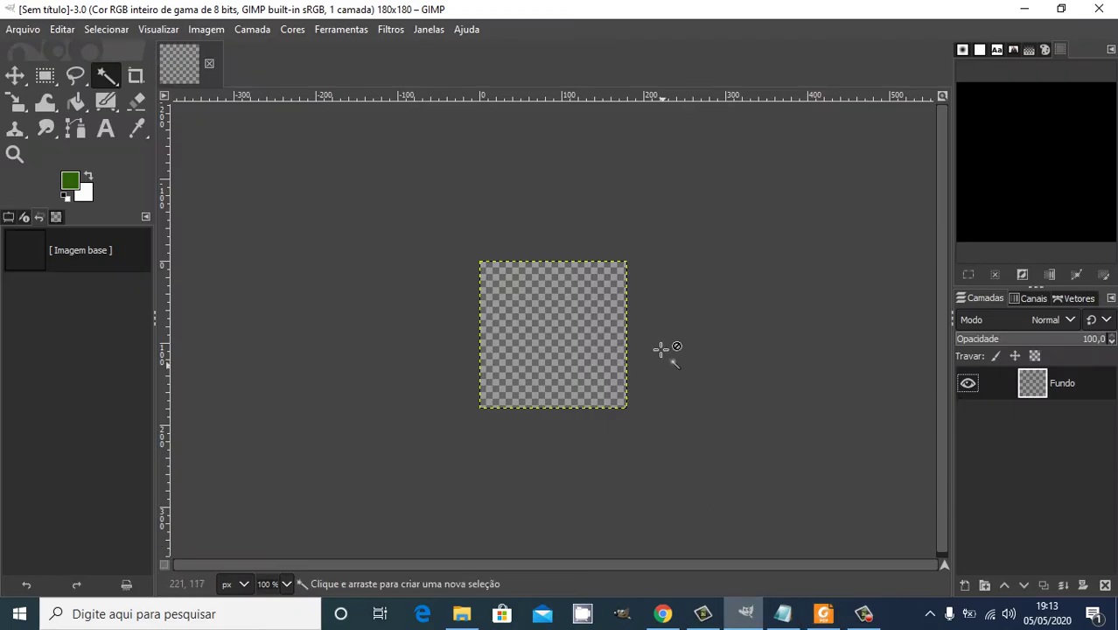
# Switch to Chrome, look over the Freepik logo search results and go back to the abstract bird logo page.
pyautogui.click(662, 613)
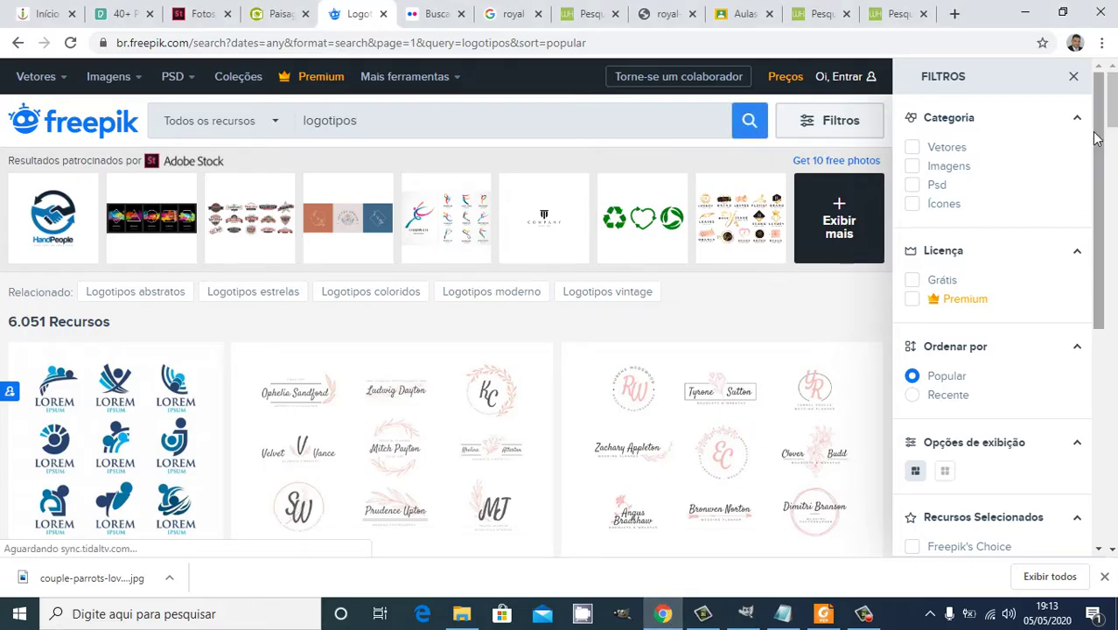
pyautogui.scroll(-1, 1115, 147)
pyautogui.moveTo(1115, 147); pyautogui.dragTo(1111, 109)
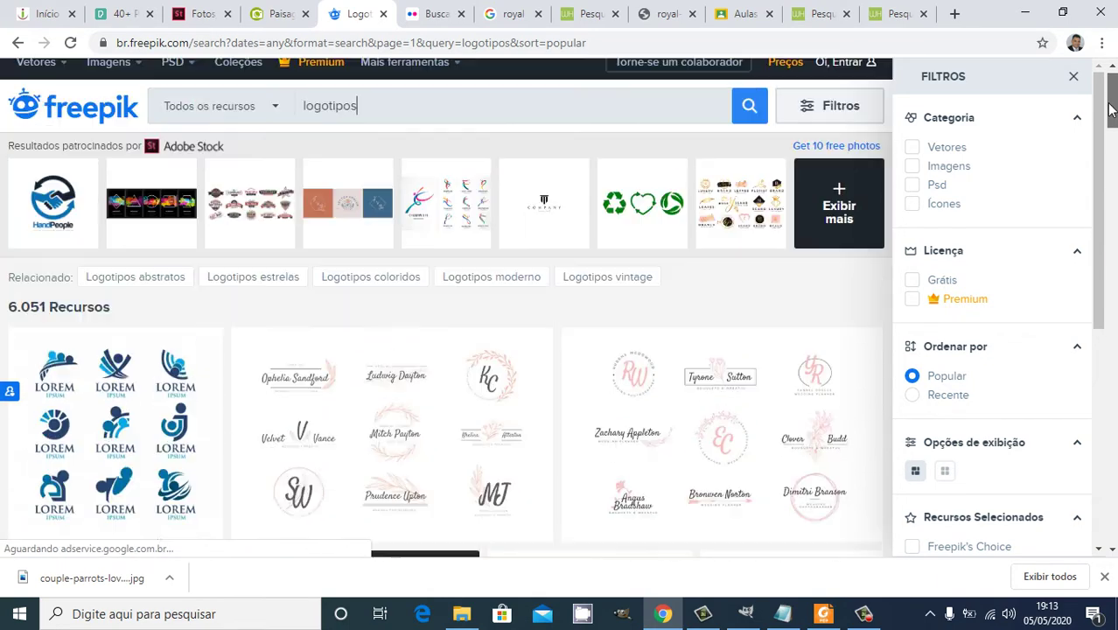
pyautogui.click(18, 42)
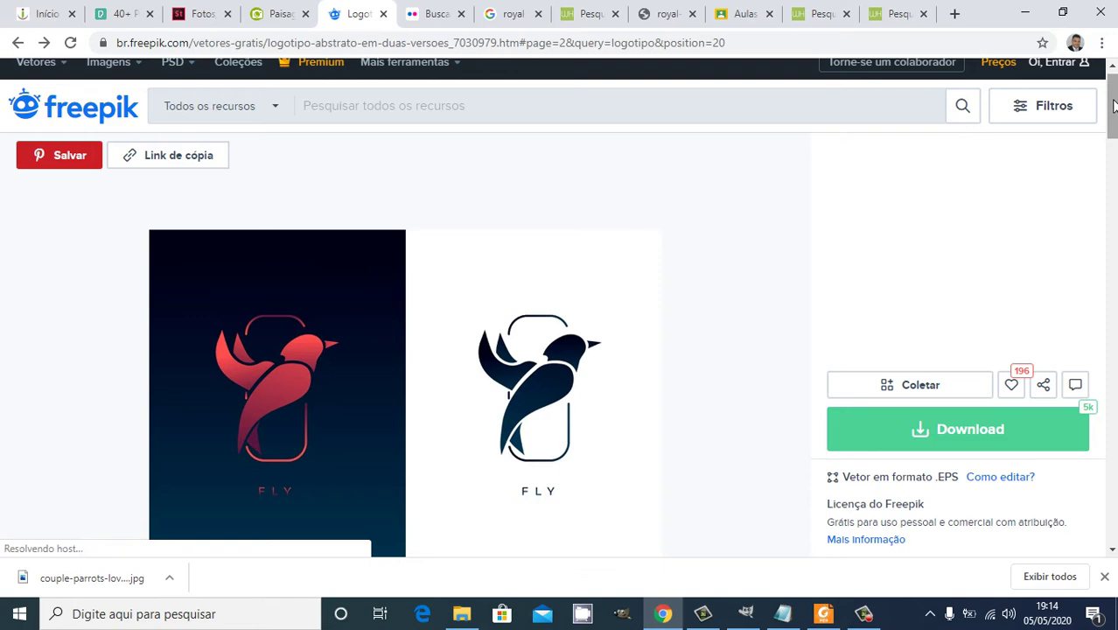
# Browse the related logos under the abstract bird logo and open the "Logotipo corporativo desenhos" set.
pyautogui.scroll(-2, 1113, 127)
pyautogui.scroll(-4, 559, 306)
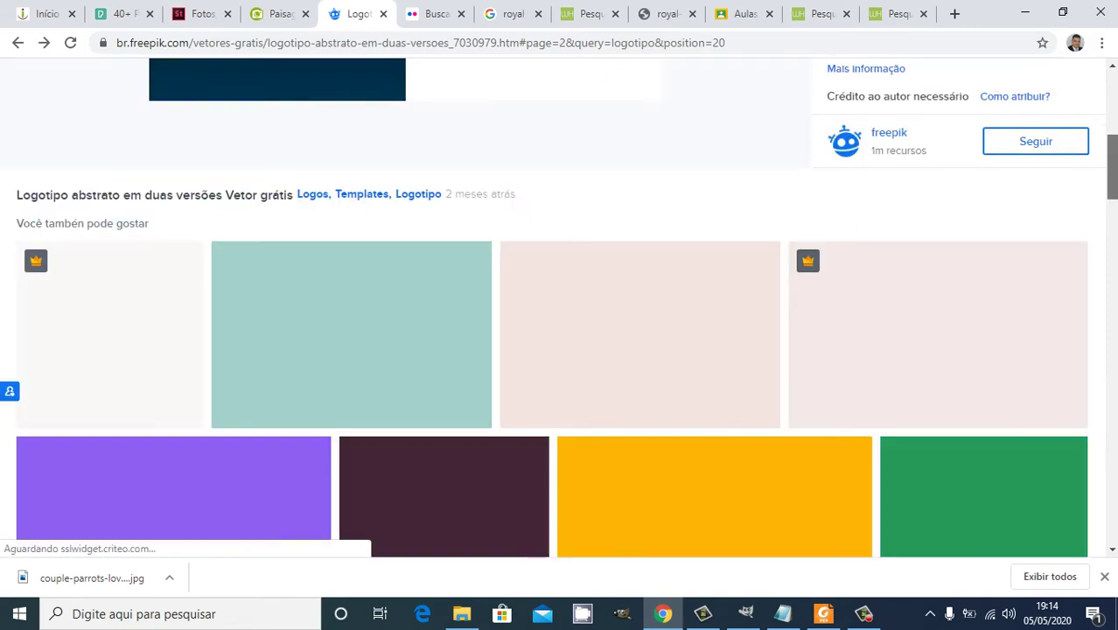
pyautogui.scroll(-1, 559, 306)
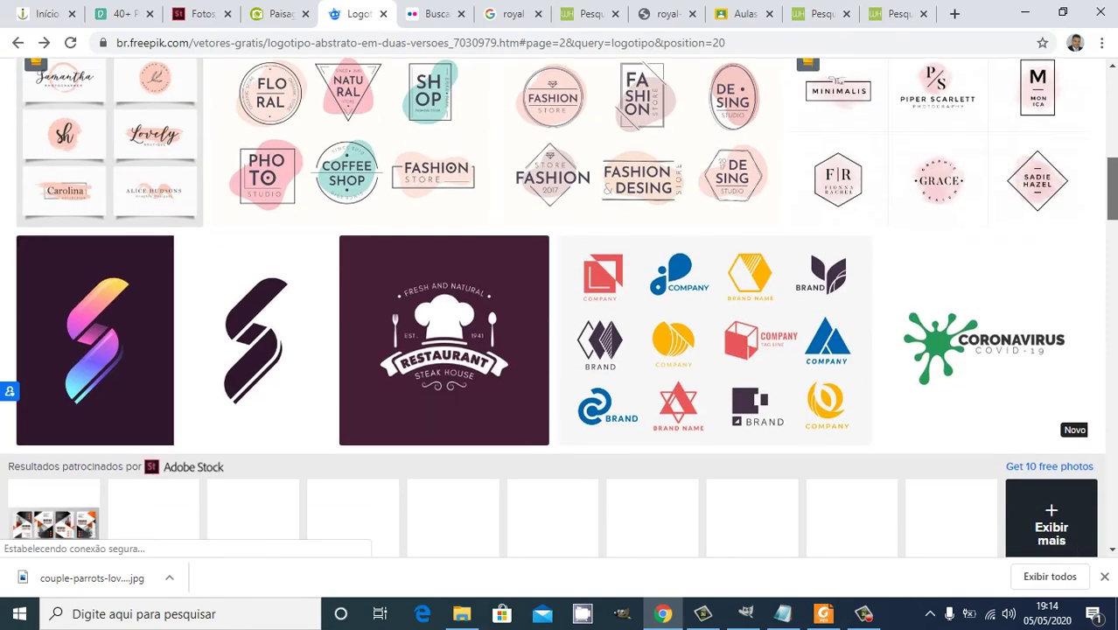
pyautogui.scroll(1, 809, 340)
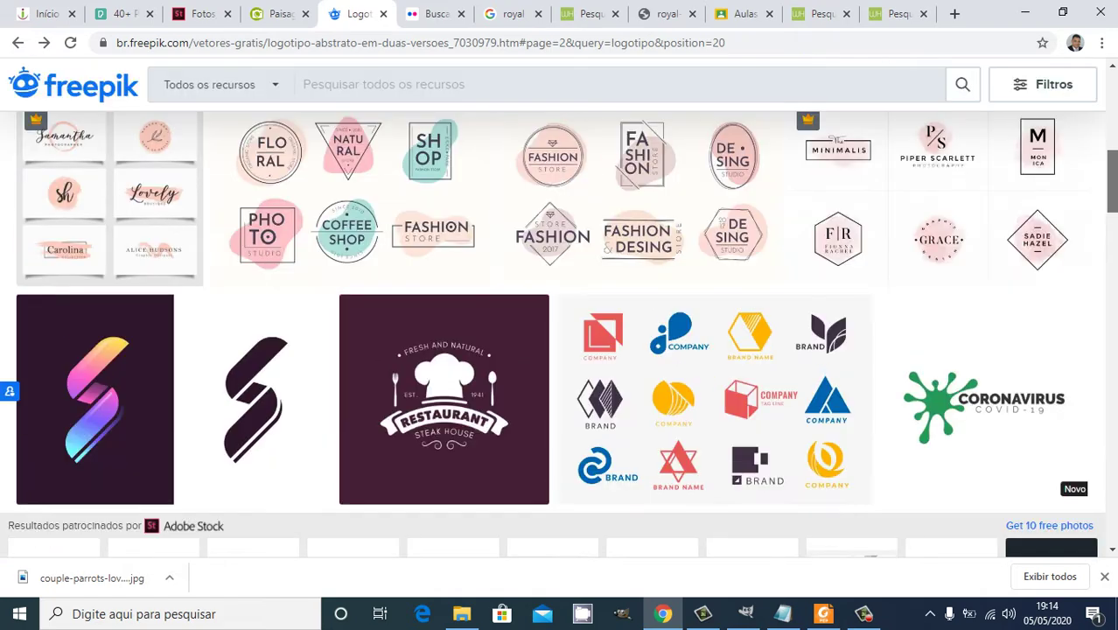
pyautogui.moveTo(671, 413)
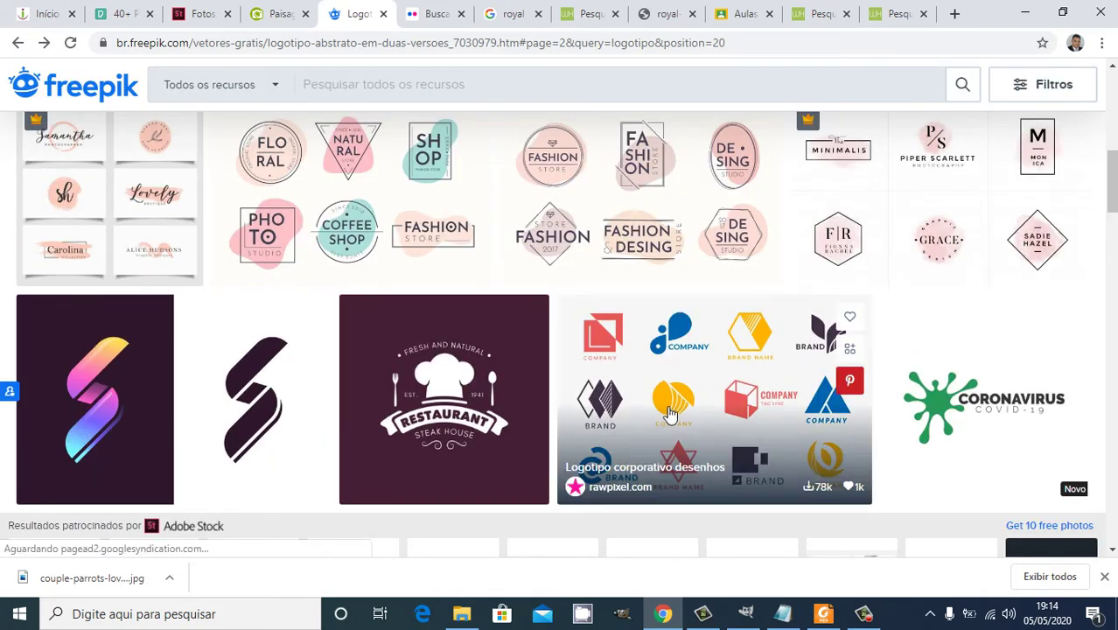
pyautogui.click(671, 413)
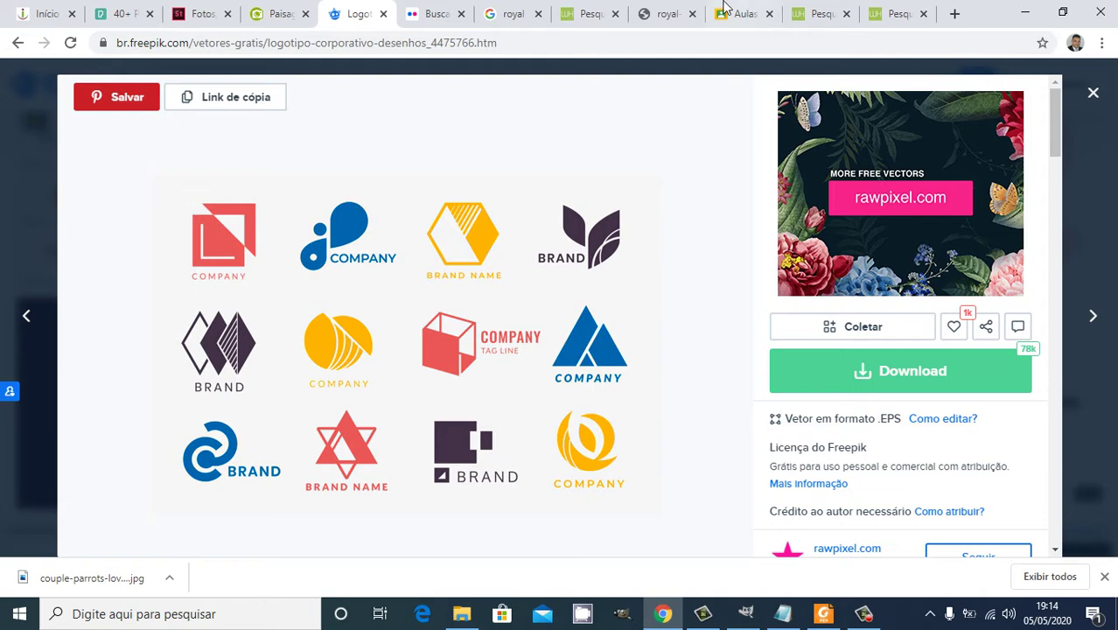
# Display the Lionbrand crest logo from Shutterstock in the browser and open Paint.
pyautogui.click(661, 16)
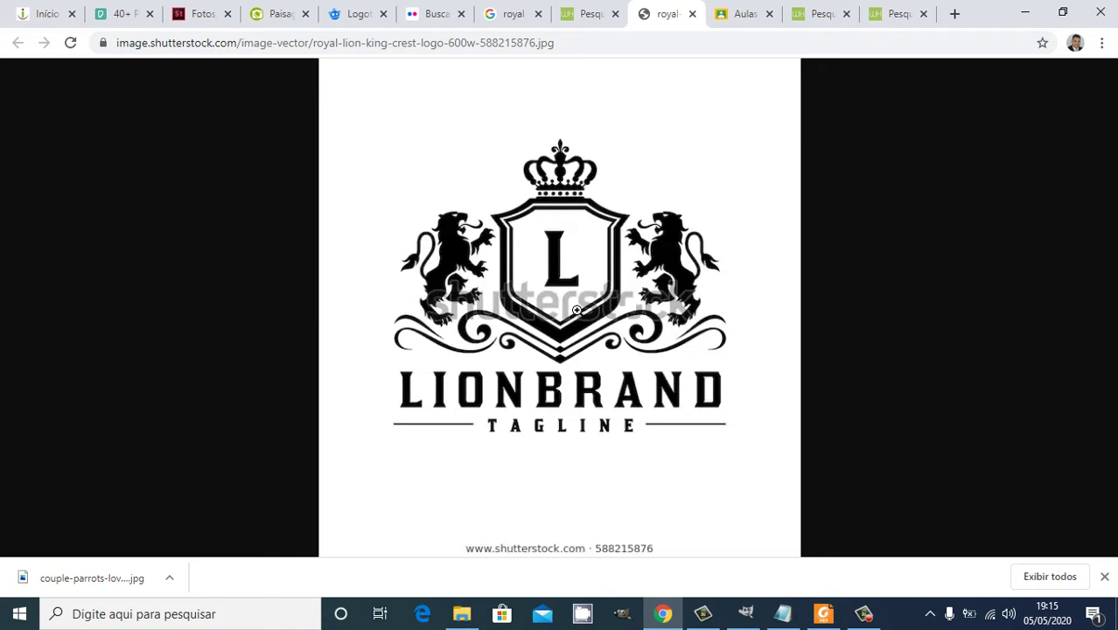
pyautogui.press('super+r')
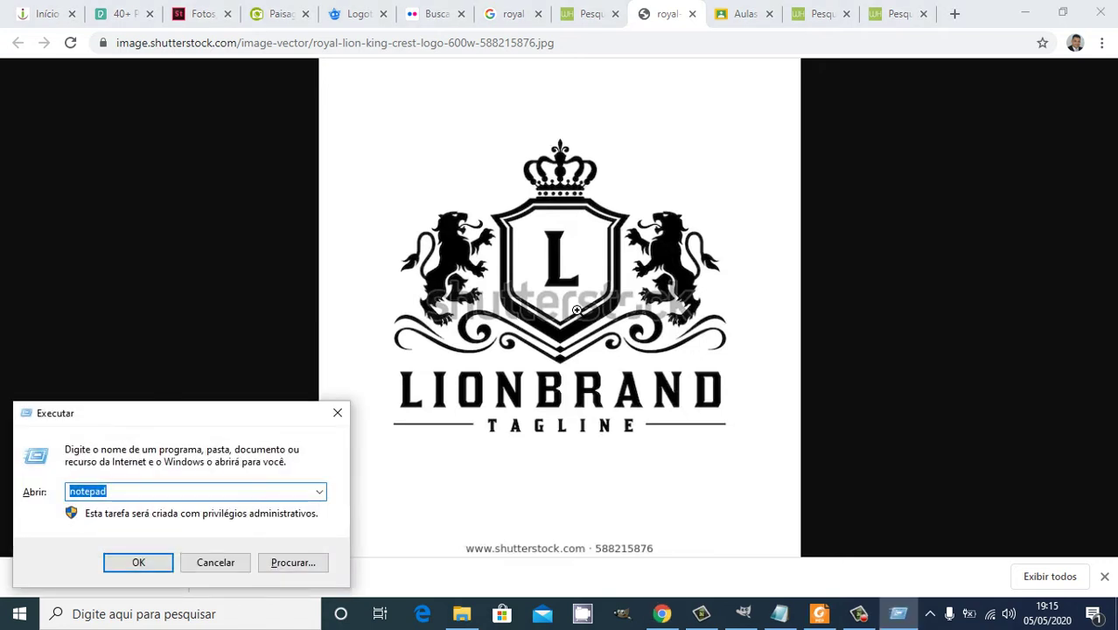
pyautogui.press('Return')
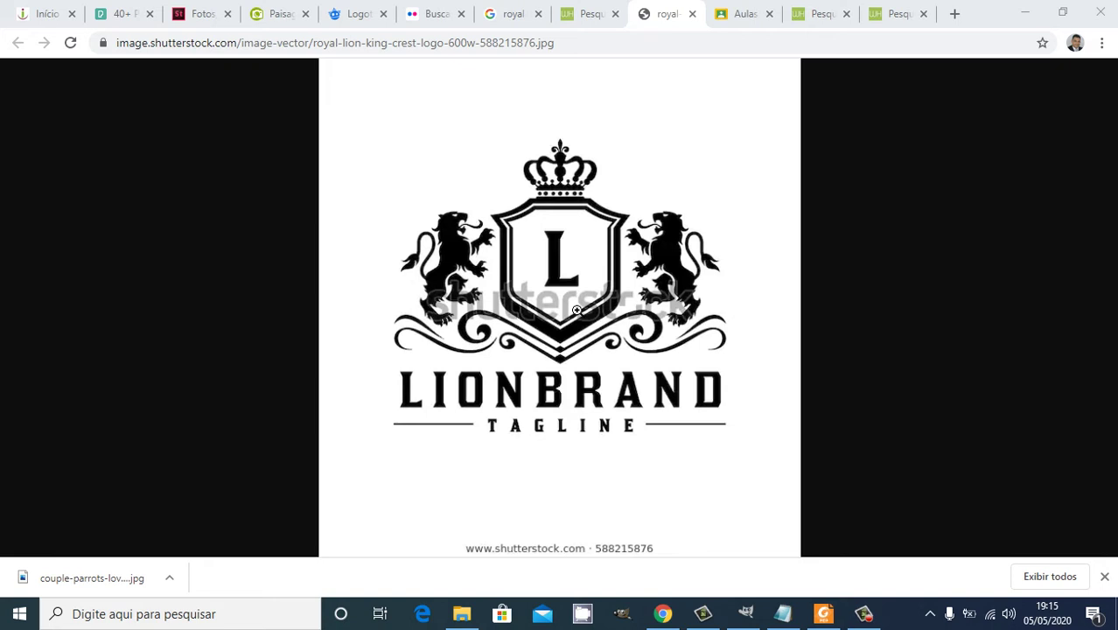
pyautogui.press('super')
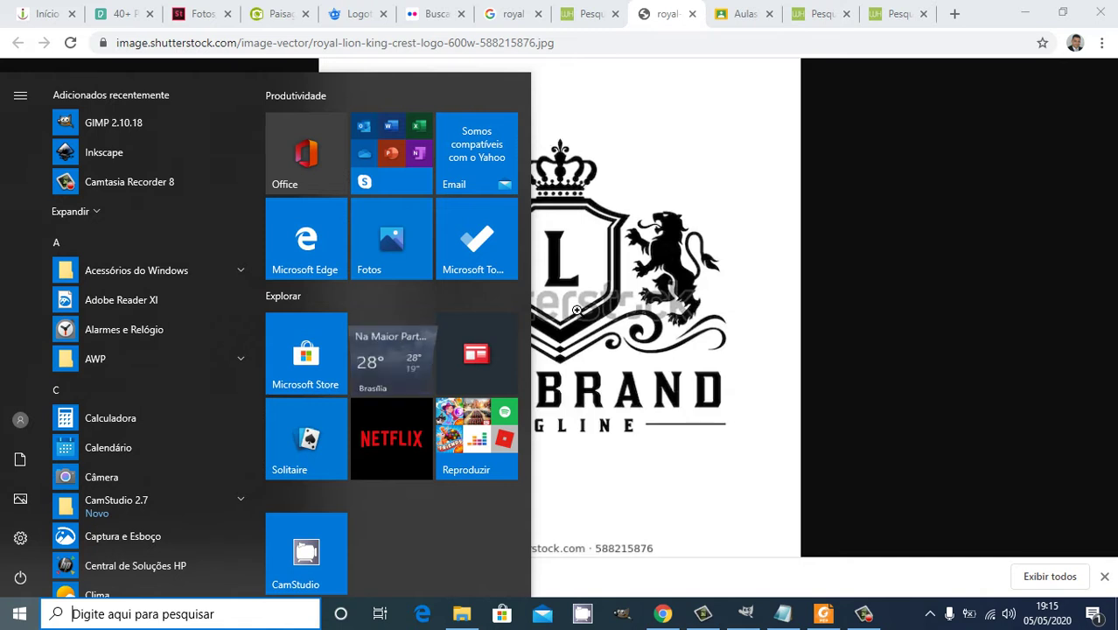
pyautogui.write('paint')
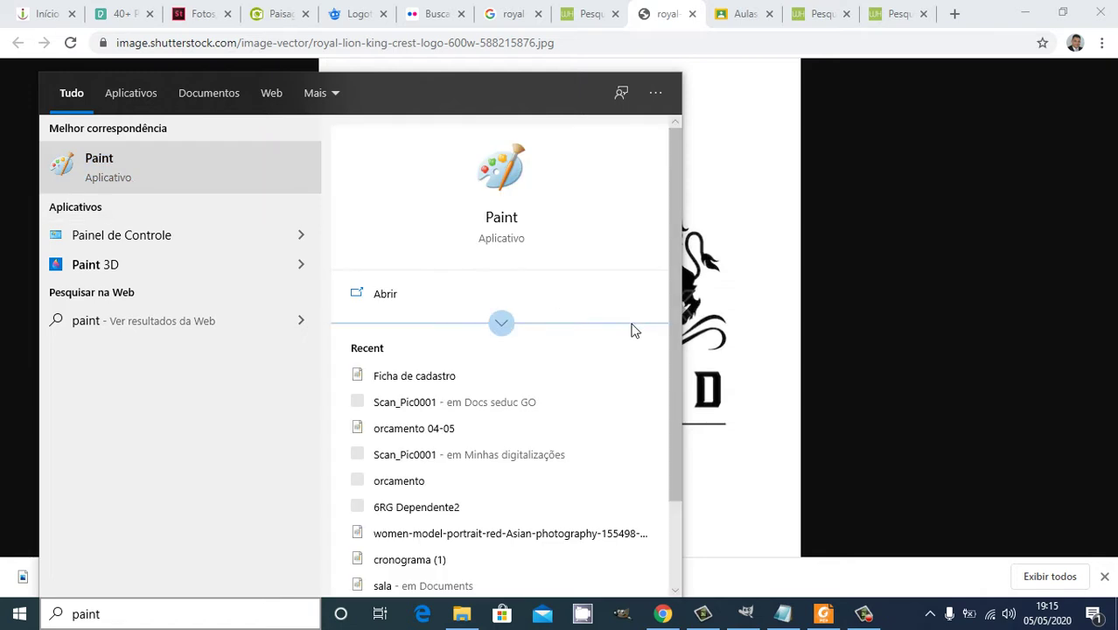
pyautogui.click(510, 173)
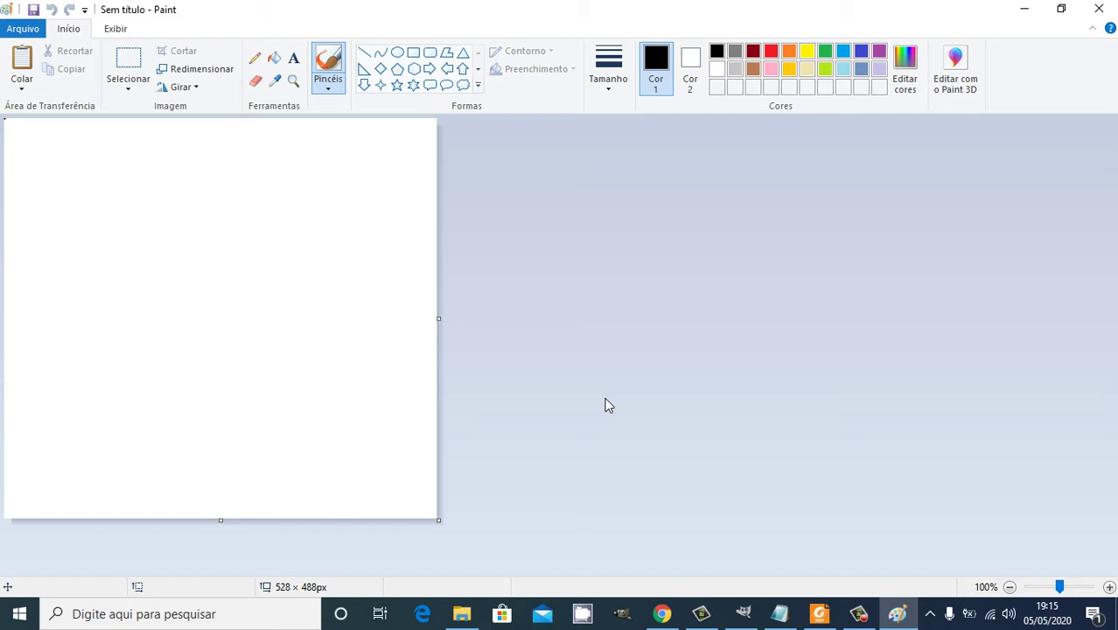
# Paste the browser screen capture into the blank Paint image and trim the canvas to the crest logo, about 437 x 379 px.
pyautogui.hotkey('ctrl', 'v')
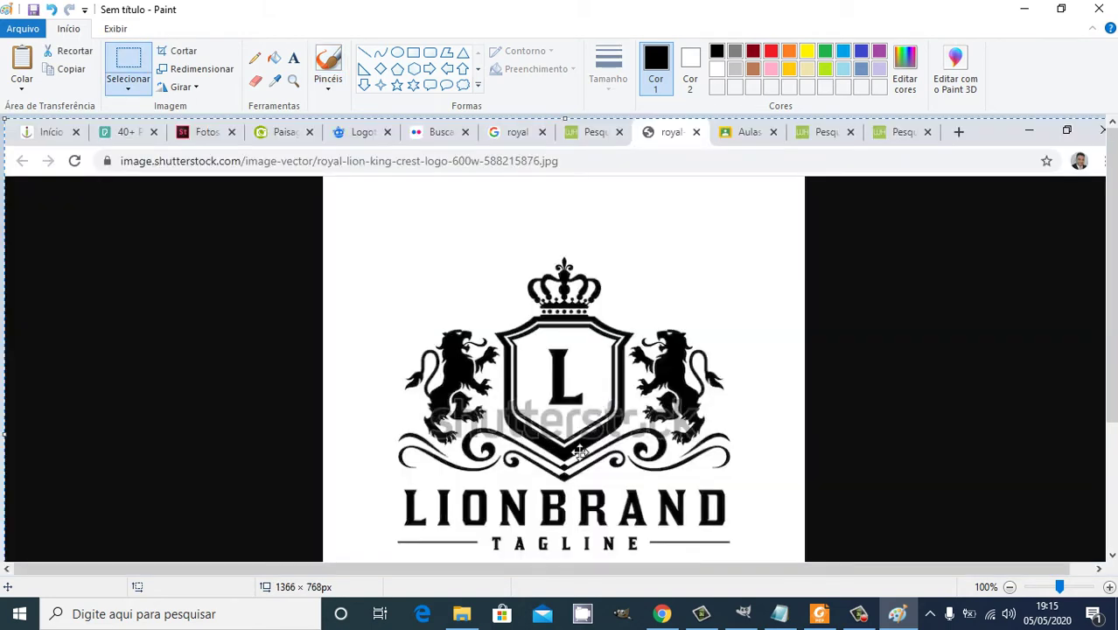
pyautogui.moveTo(652, 475)
pyautogui.mouseDown()
pyautogui.moveTo(625, 455)
pyautogui.moveTo(353, 390)
pyautogui.moveTo(270, 348)
pyautogui.mouseUp()
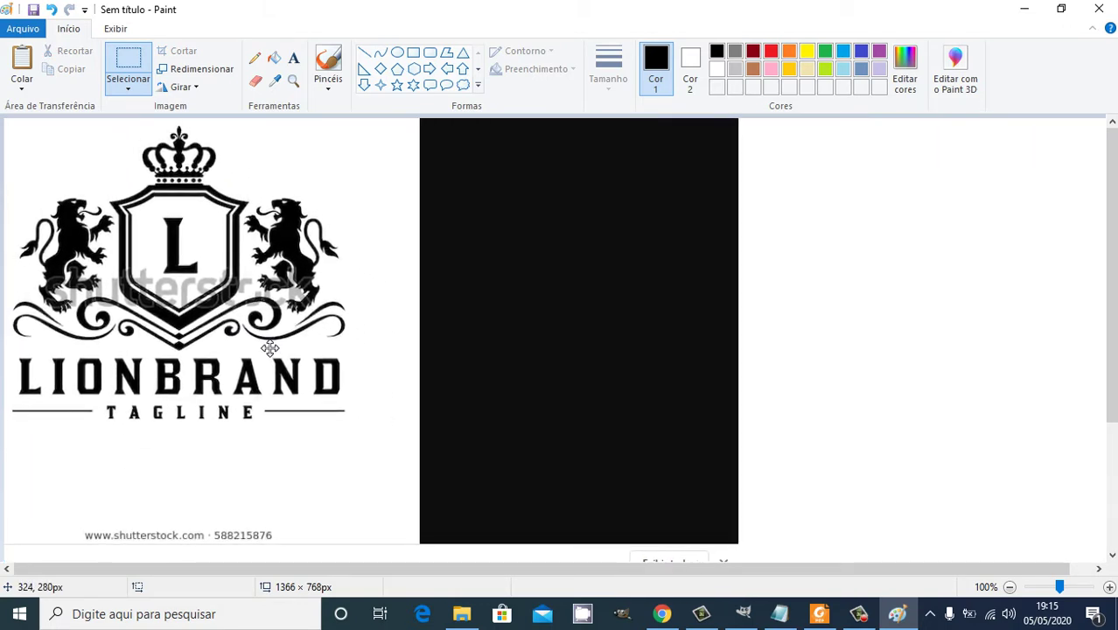
pyautogui.scroll(-4, 1112, 326)
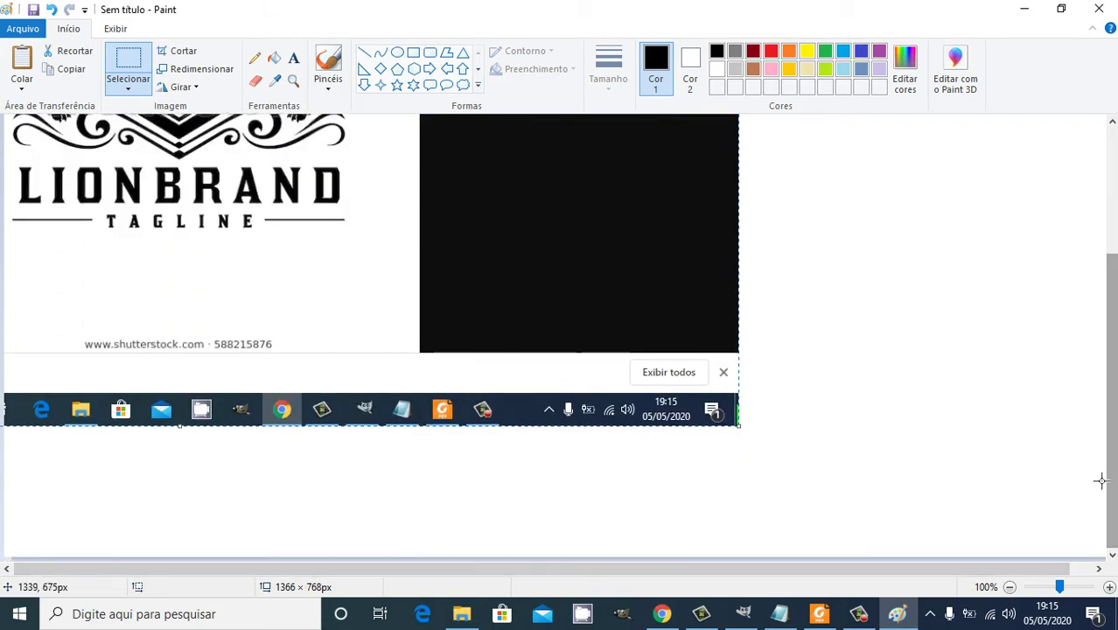
pyautogui.moveTo(1101, 480); pyautogui.dragTo(1102, 499)
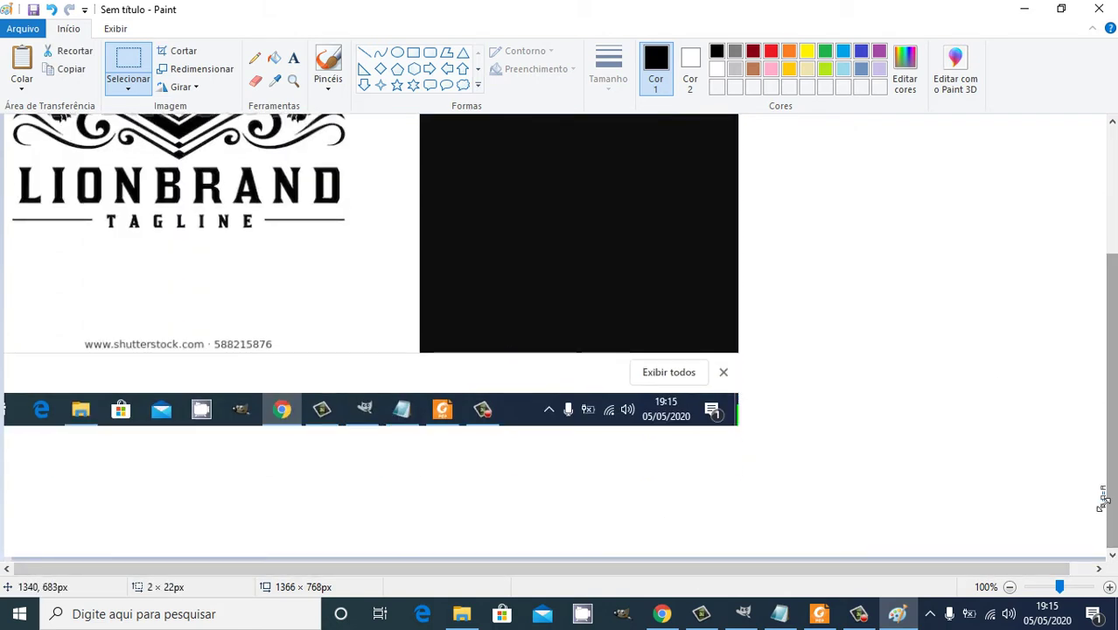
pyautogui.click(716, 554)
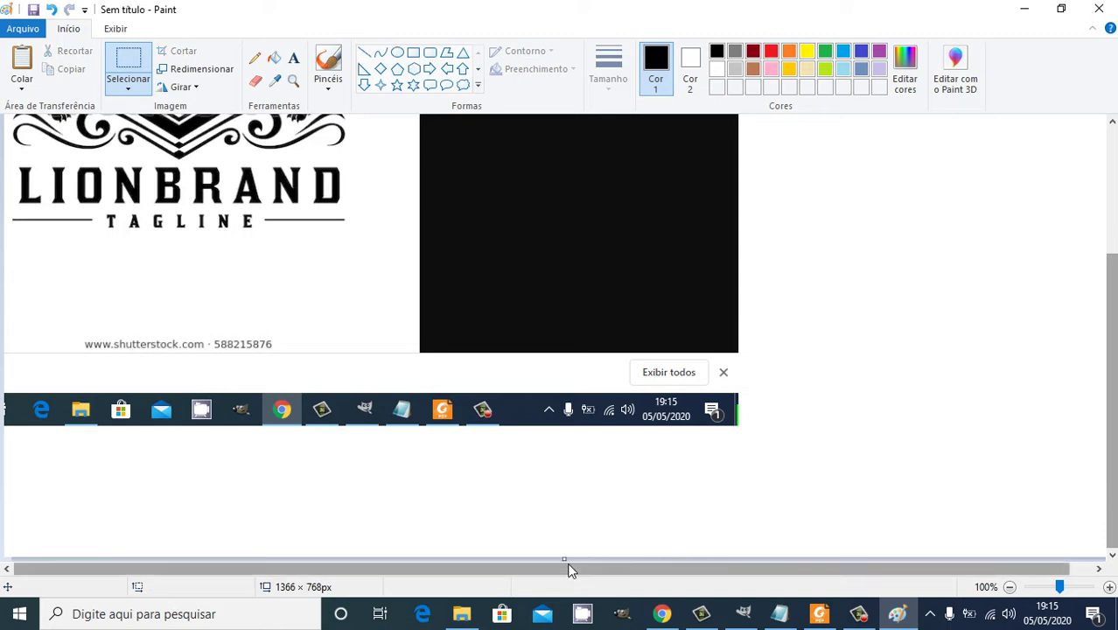
pyautogui.moveTo(563, 557); pyautogui.dragTo(526, 238)
pyautogui.moveTo(722, 570); pyautogui.dragTo(1069, 574)
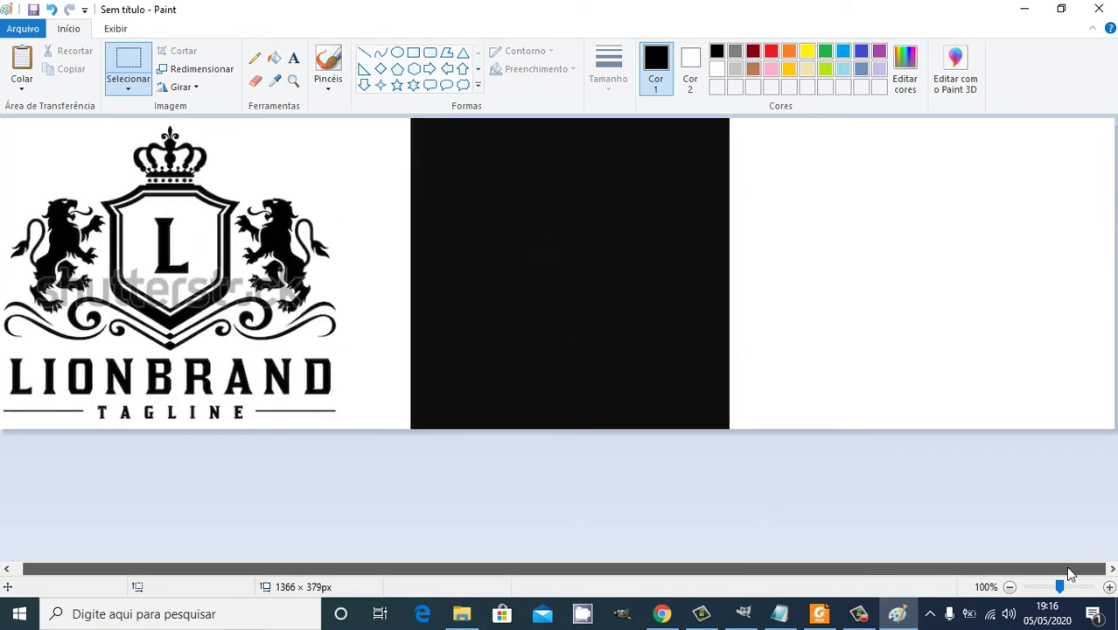
pyautogui.moveTo(1114, 273); pyautogui.dragTo(353, 366)
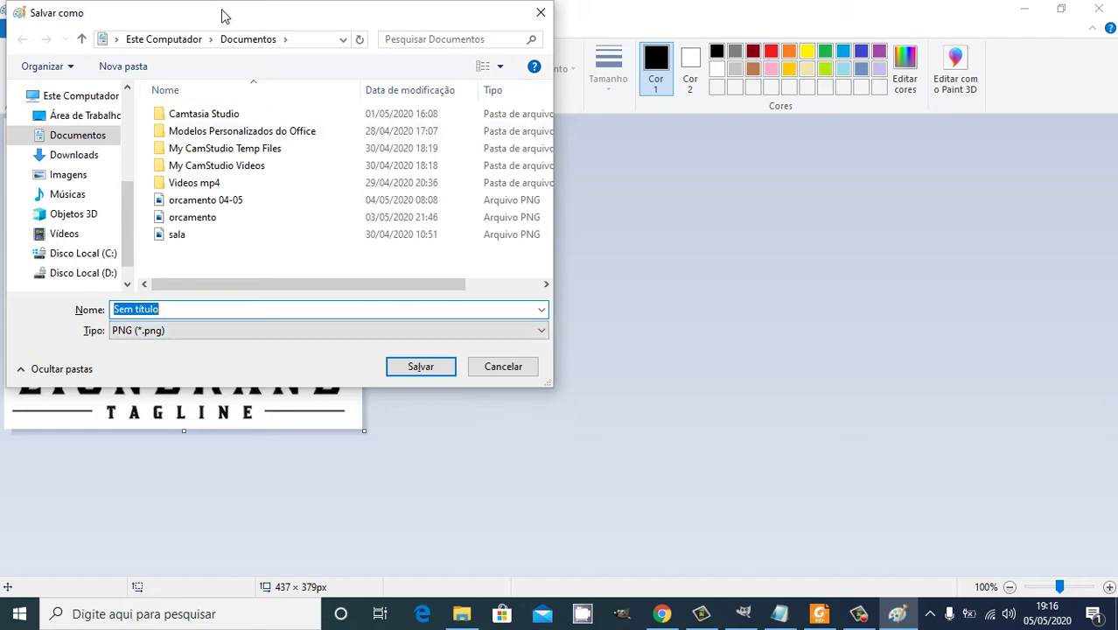
# Start saving the image and choose the Imagens folder on drive D: under 0Pronatec GO, 2020, CEV Valparaizo, Web Design, Aulas, Gimp.
pyautogui.moveTo(221, 16)
pyautogui.mouseDown()
pyautogui.moveTo(569, 157)
pyautogui.moveTo(653, 151)
pyautogui.mouseUp()
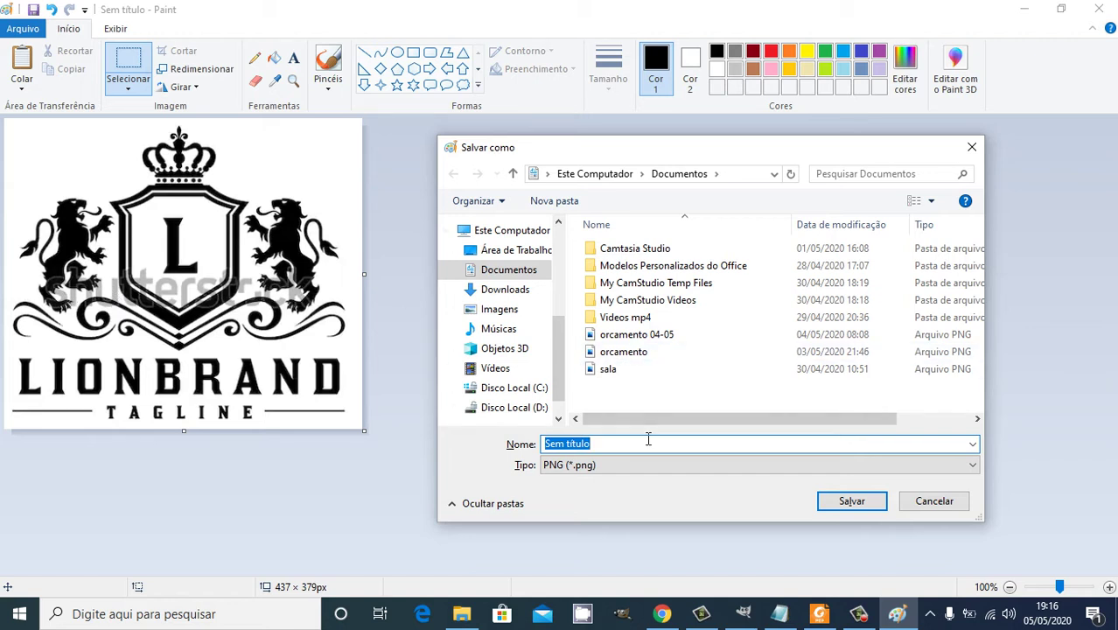
pyautogui.moveTo(559, 358); pyautogui.dragTo(558, 382)
pyautogui.click(514, 382)
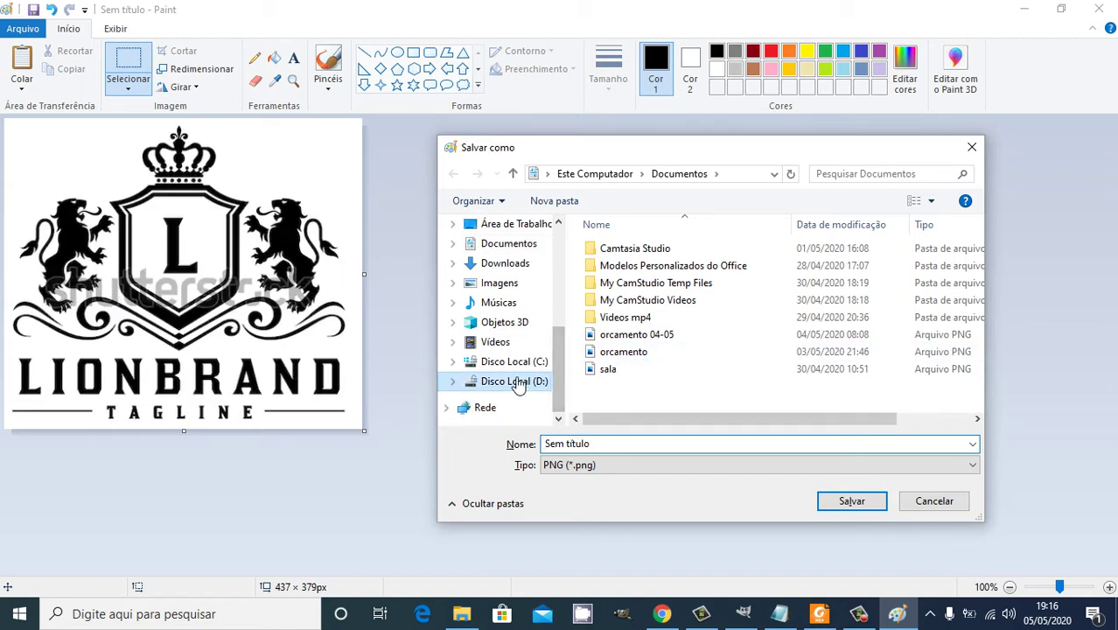
pyautogui.doubleClick(629, 250)
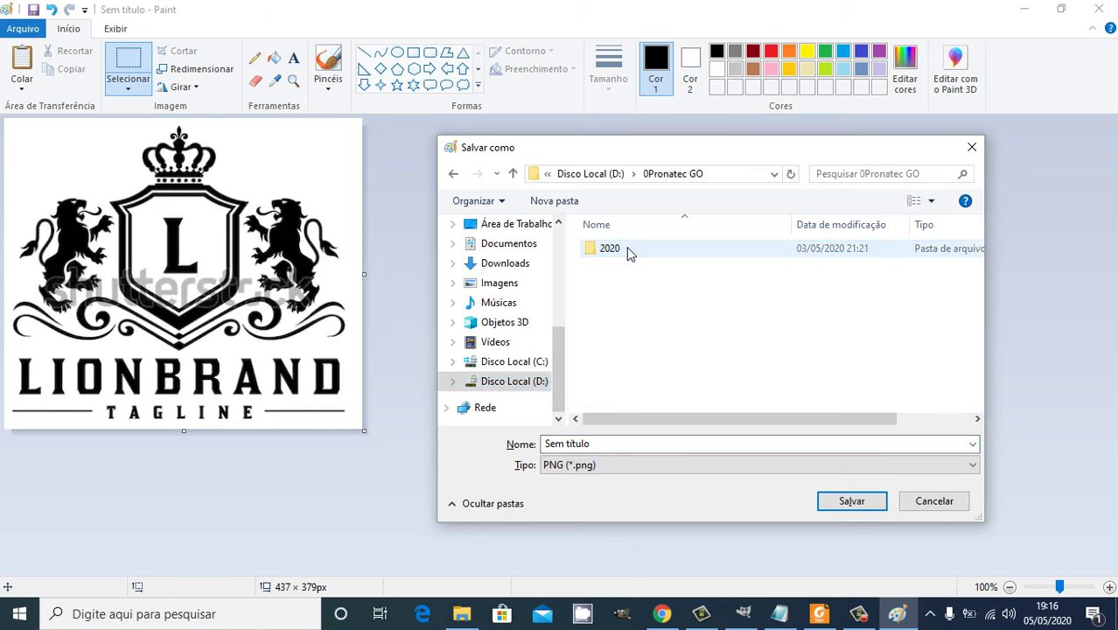
pyautogui.doubleClick(629, 250)
pyautogui.doubleClick(627, 252)
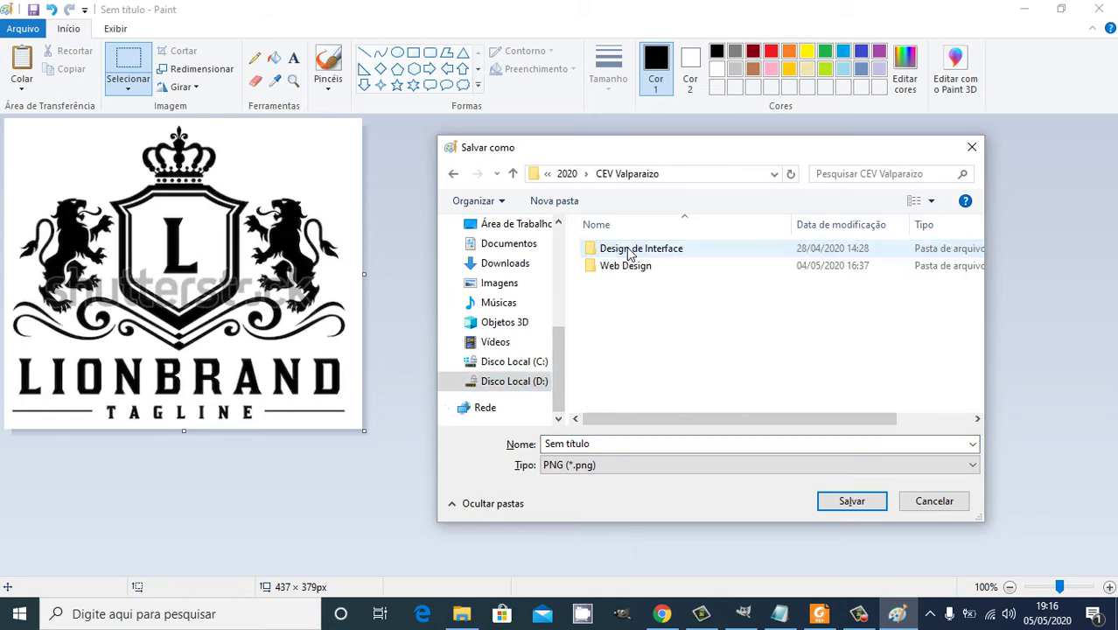
pyautogui.doubleClick(626, 267)
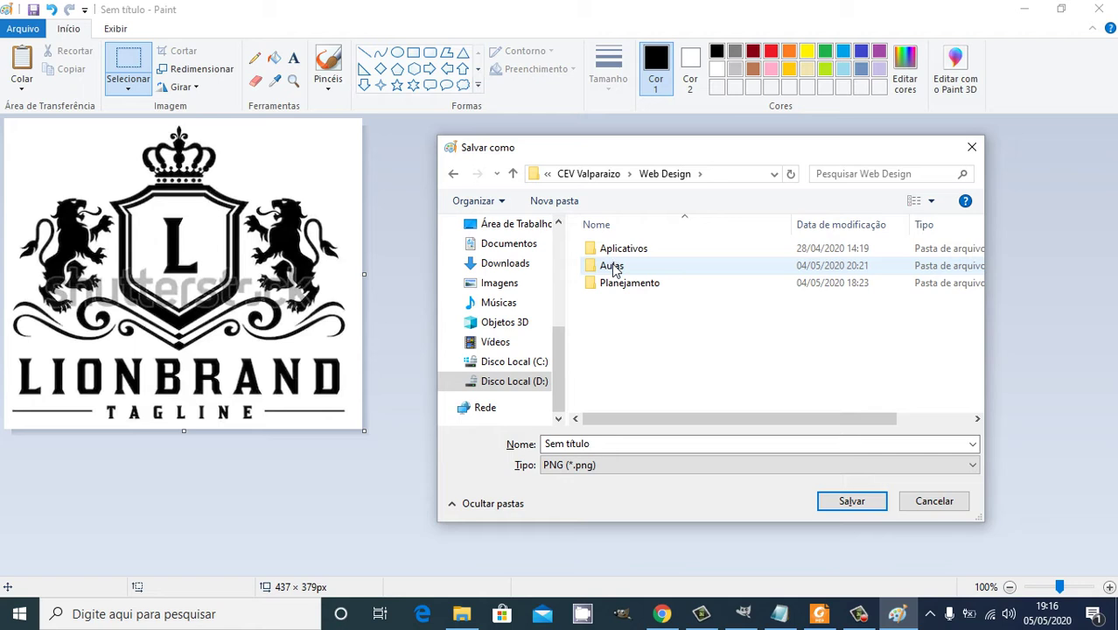
pyautogui.click(612, 267)
pyautogui.doubleClick(613, 267)
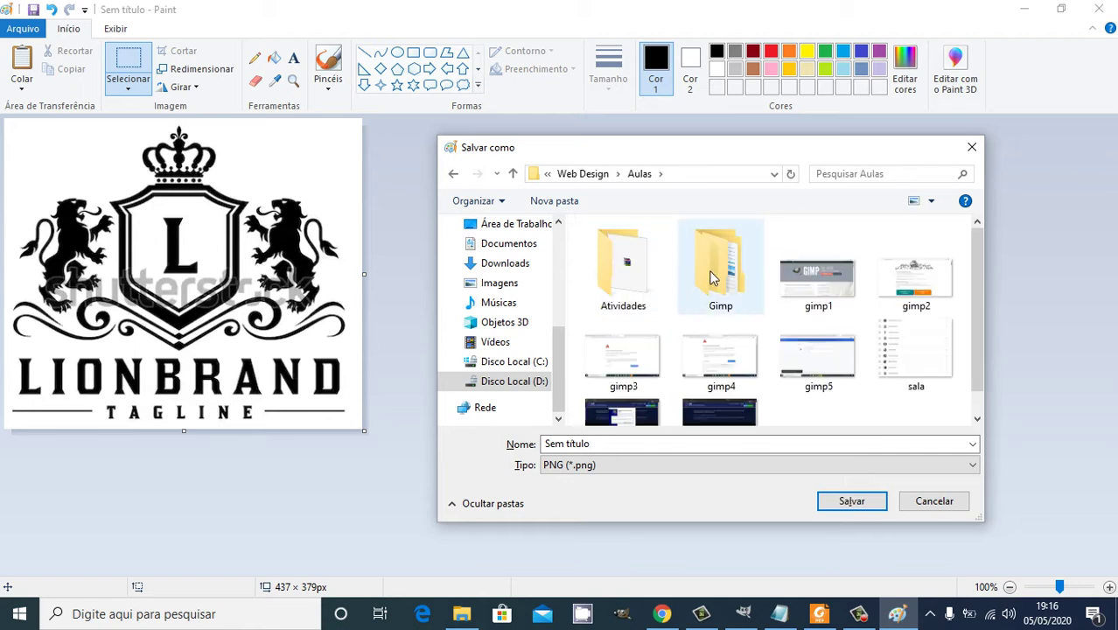
pyautogui.click(715, 274)
pyautogui.doubleClick(715, 273)
pyautogui.click(614, 260)
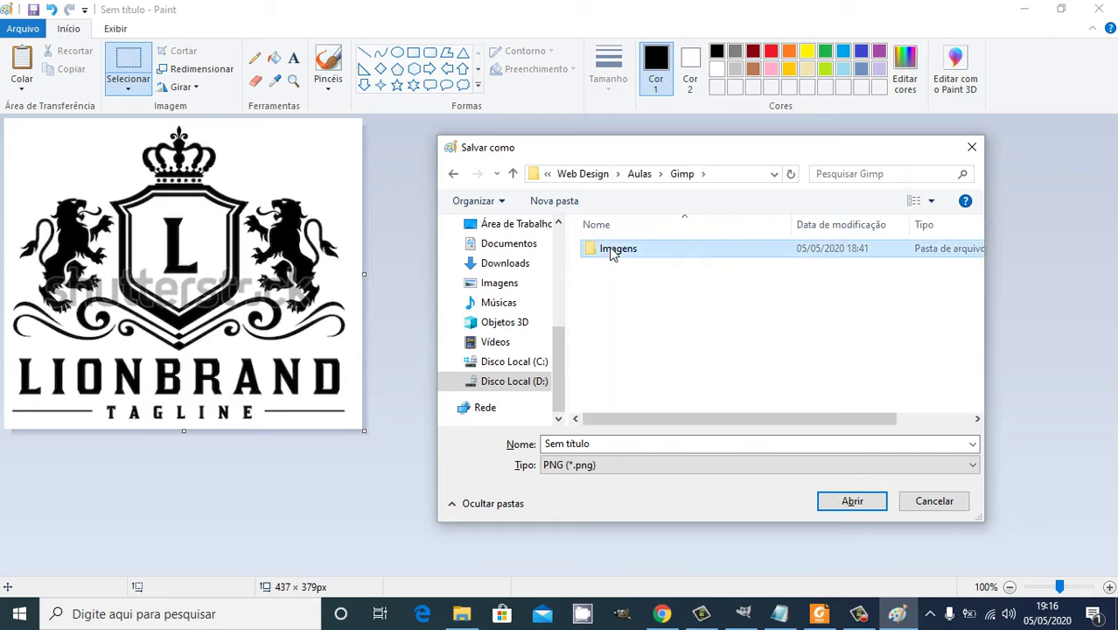
pyautogui.doubleClick(612, 262)
# Save the cropped logo as a PNG file named "lion brand logo".
pyautogui.click(631, 441)
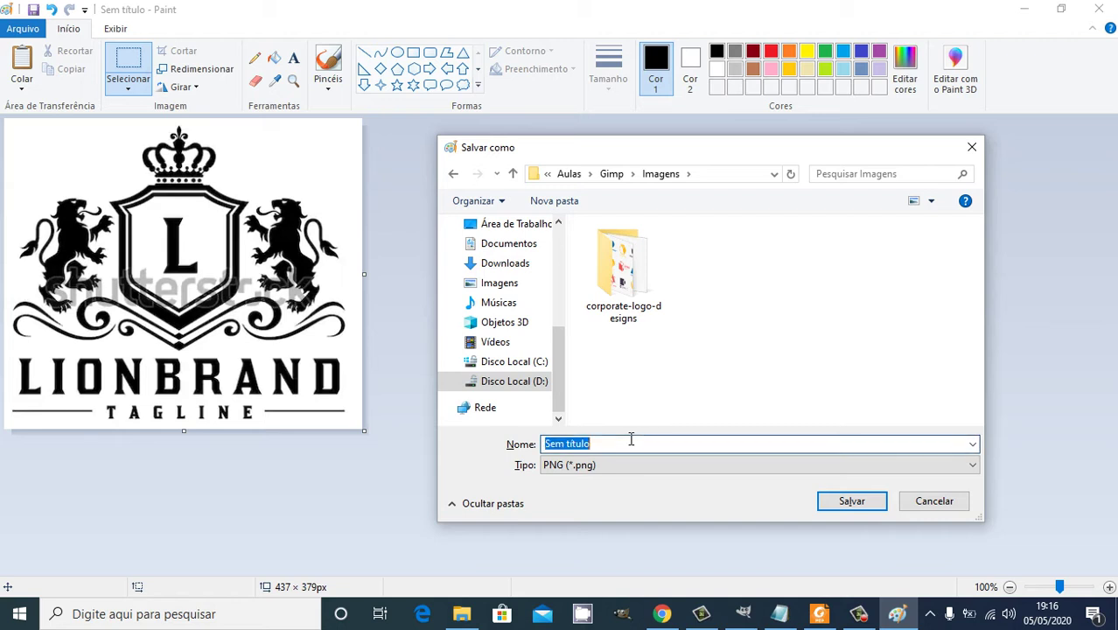
pyautogui.write('lion')
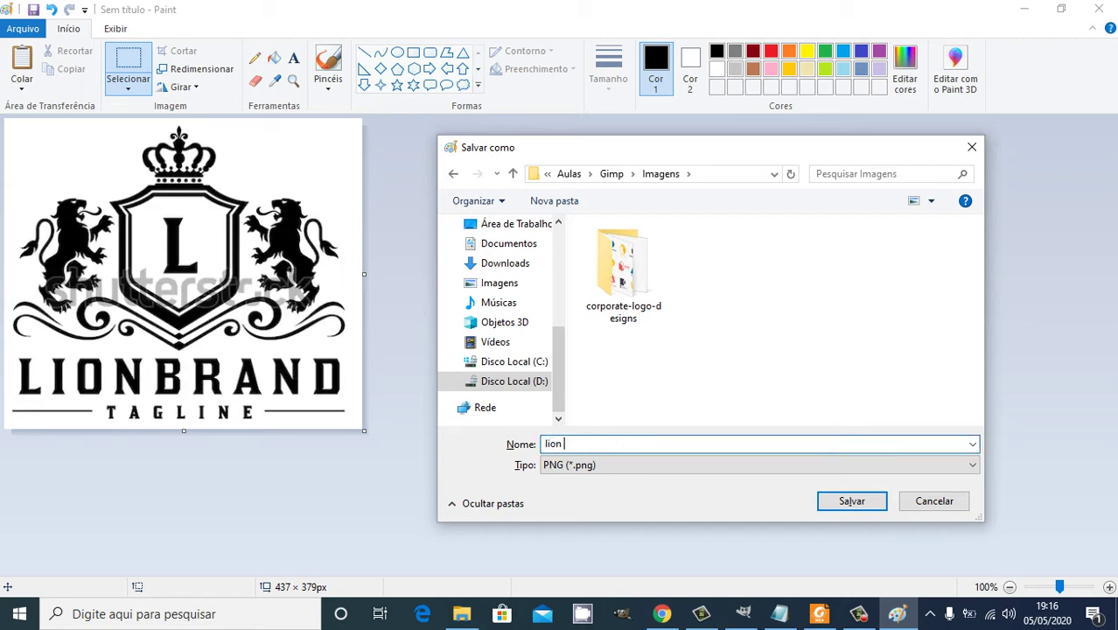
pyautogui.write(' brand logo')
pyautogui.press('Return')
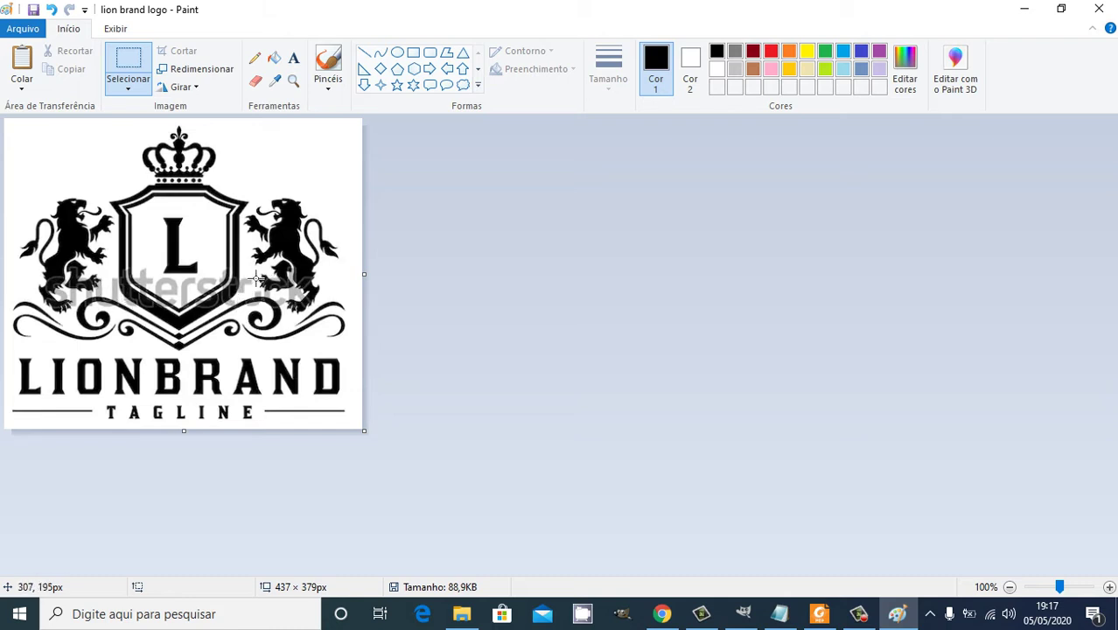
# Switch to Chrome and download the free version of Freepik's corporate logo set as logo-entreprise into the Imagens folder.
pyautogui.click(662, 614)
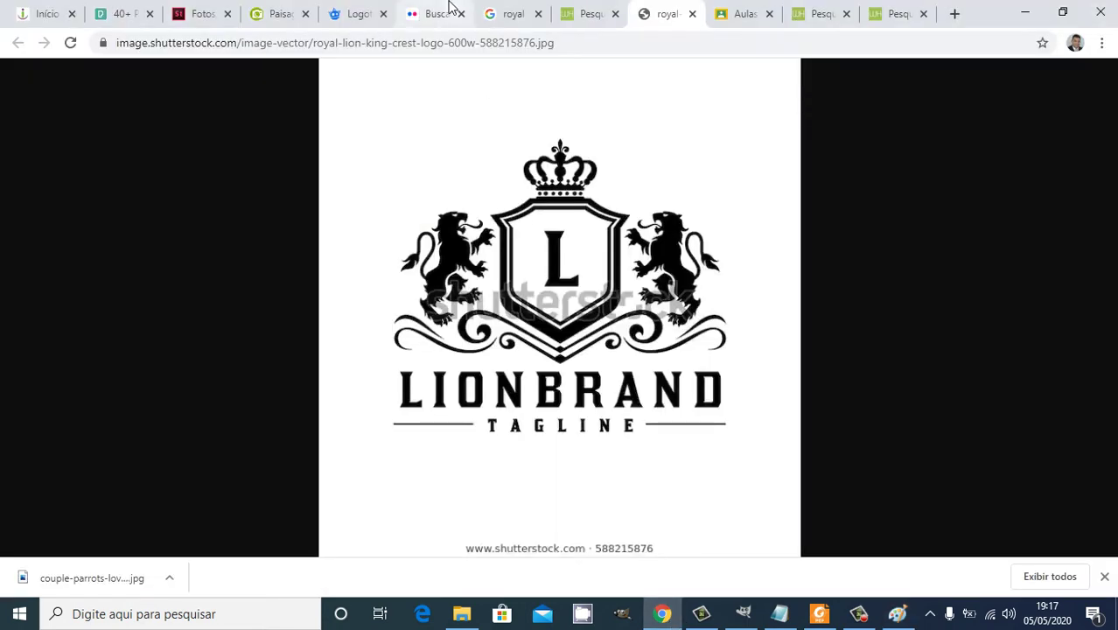
pyautogui.click(338, 18)
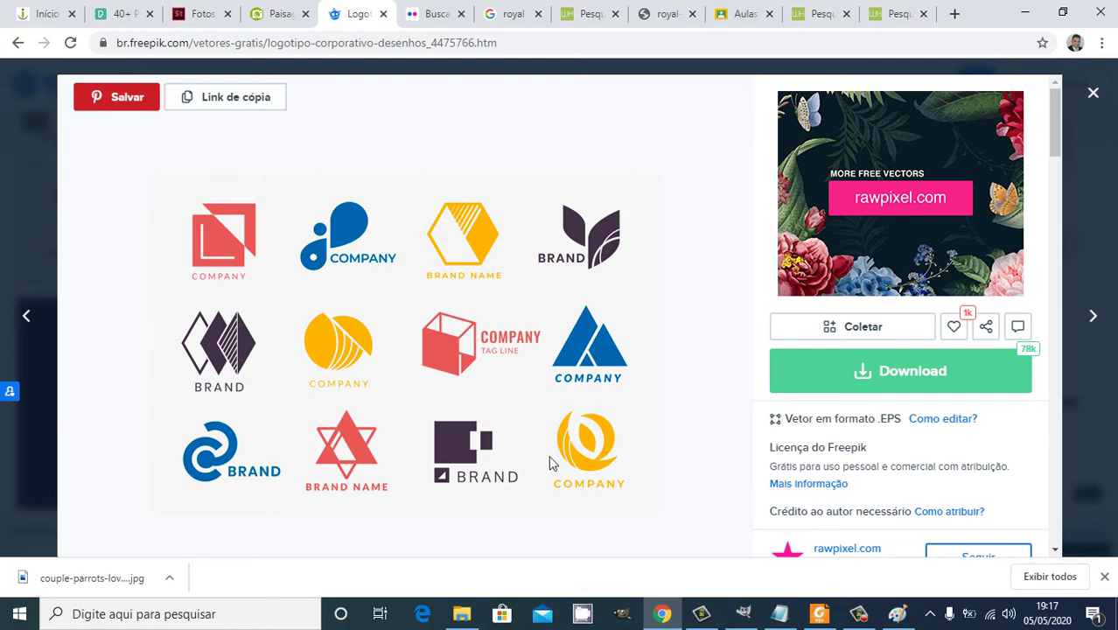
pyautogui.click(886, 370)
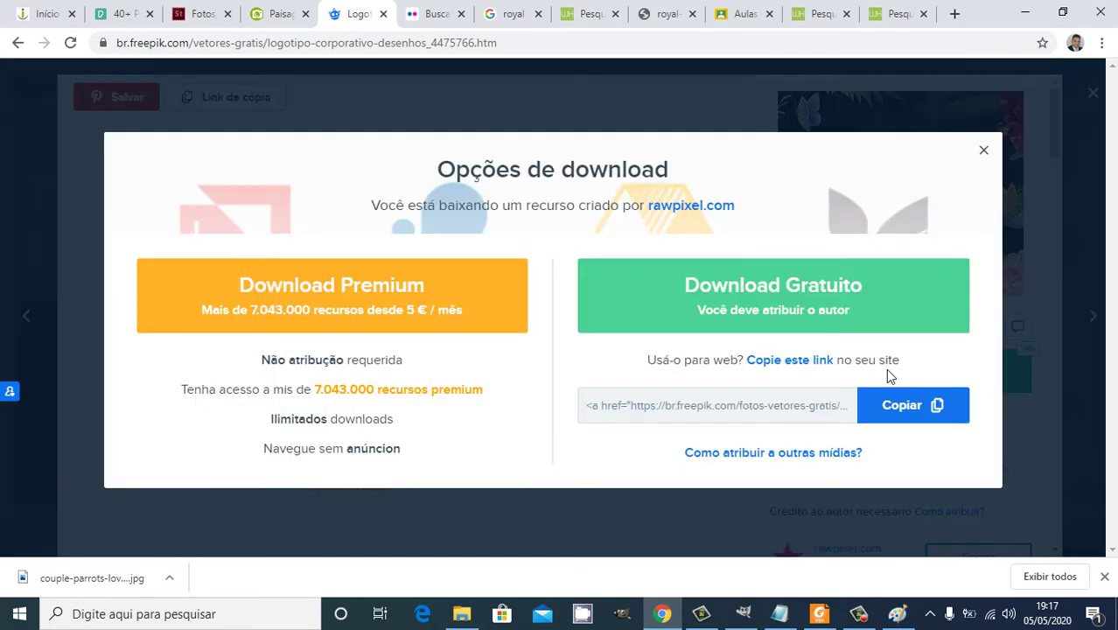
pyautogui.click(795, 302)
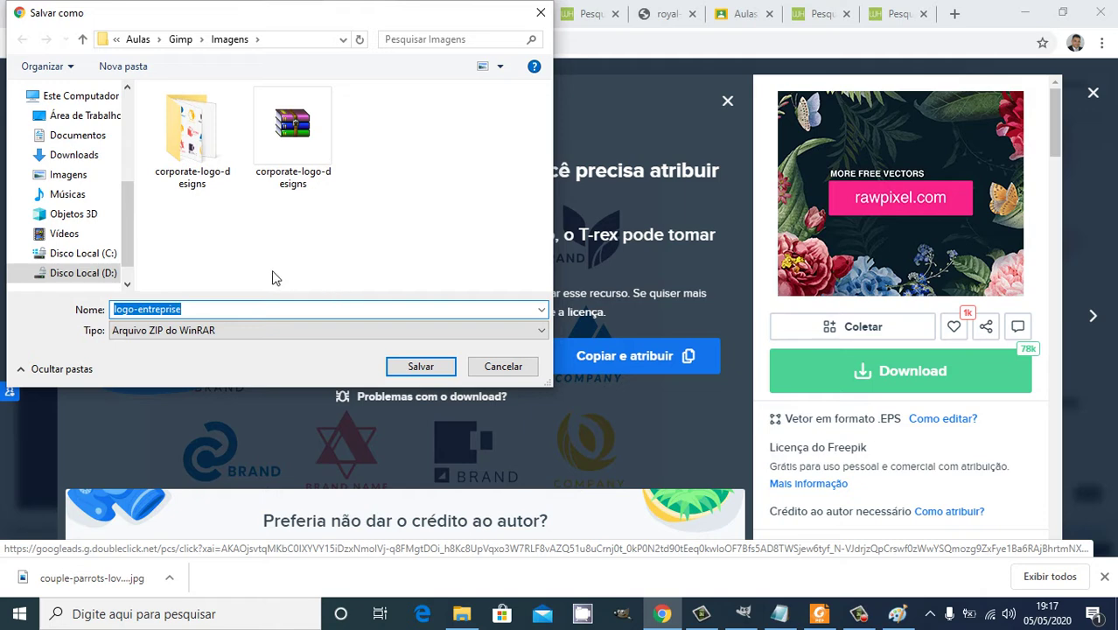
pyautogui.click(413, 370)
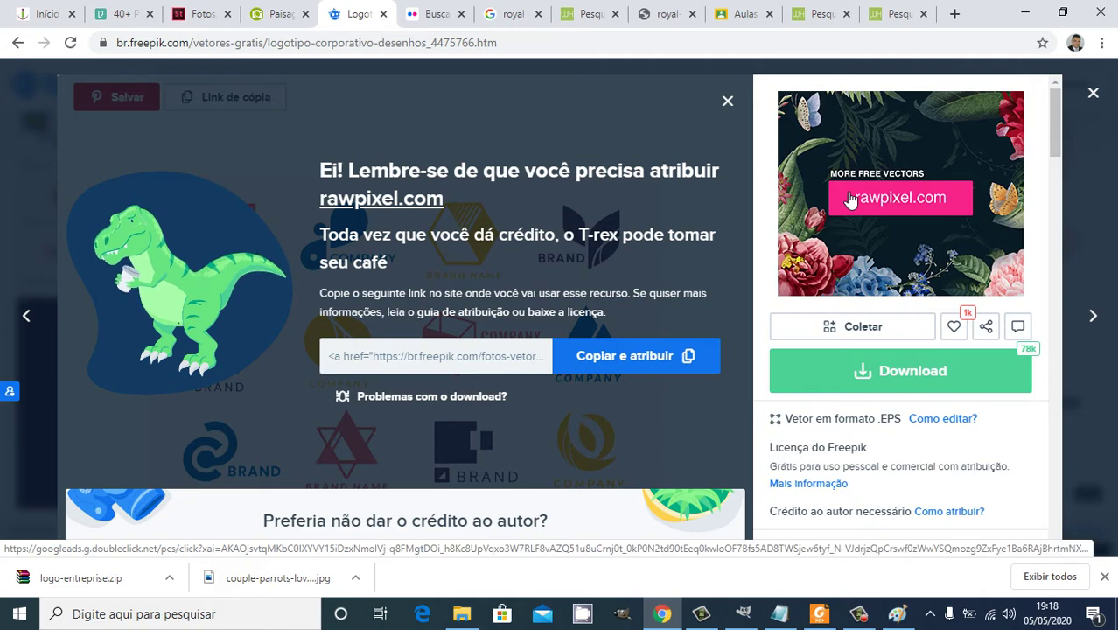
# Open the Chrome settings and examine the Downloads section of the advanced settings.
pyautogui.click(1103, 49)
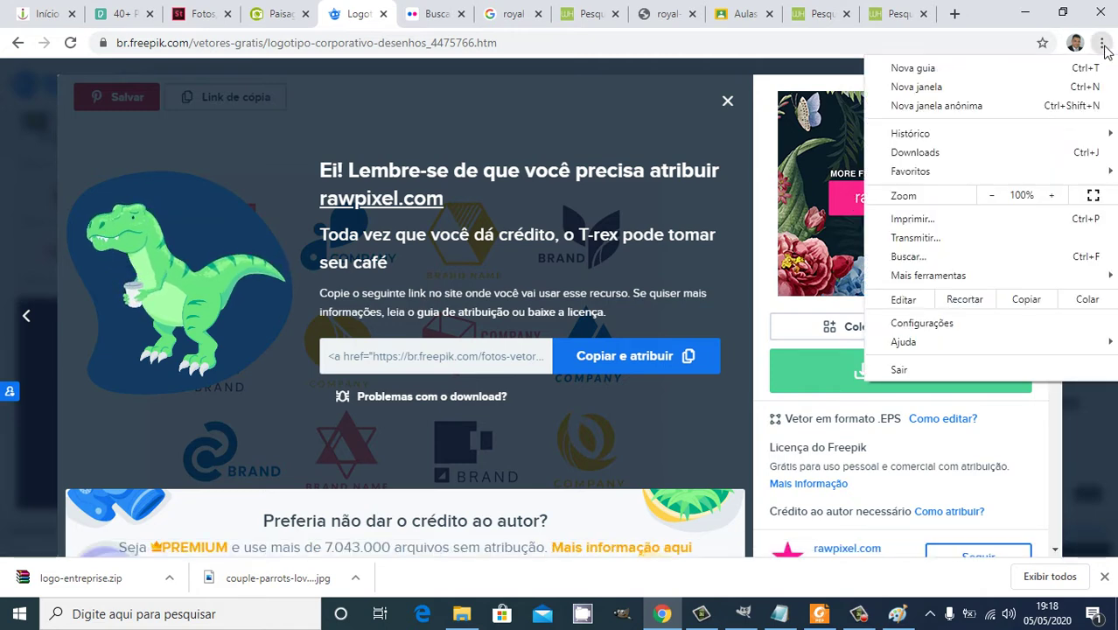
pyautogui.moveTo(950, 335)
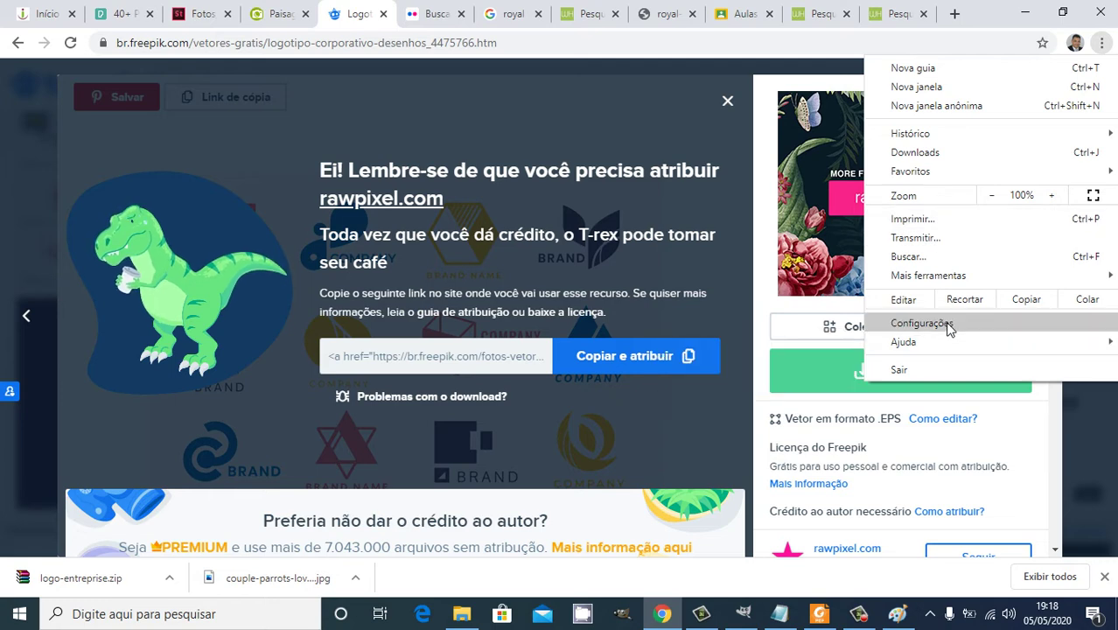
pyautogui.press('Escape')
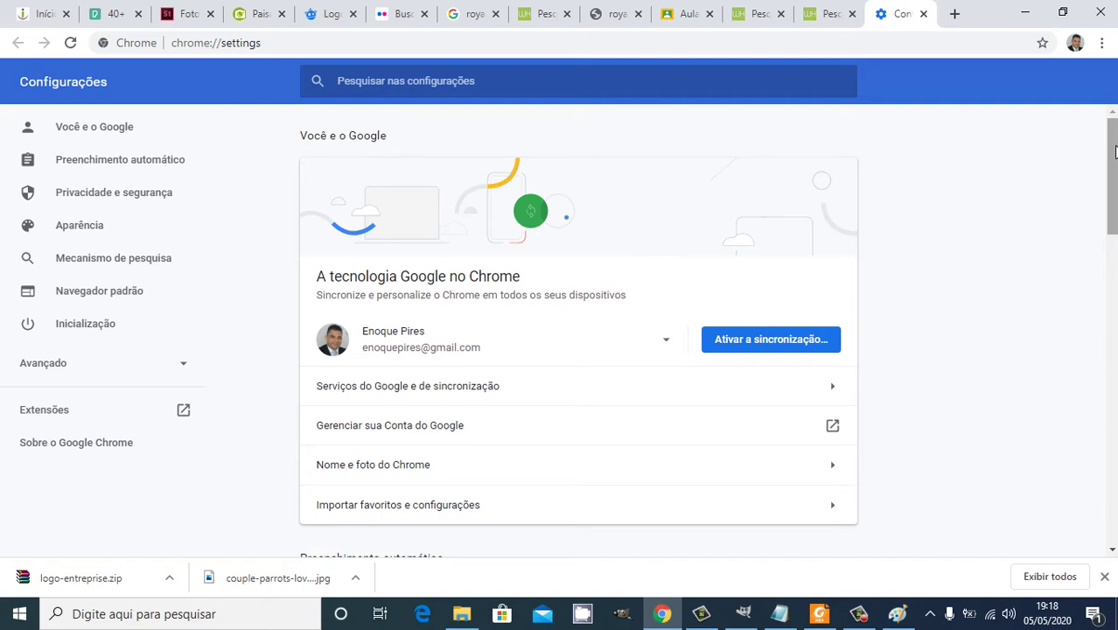
pyautogui.moveTo(1111, 160); pyautogui.dragTo(1111, 466)
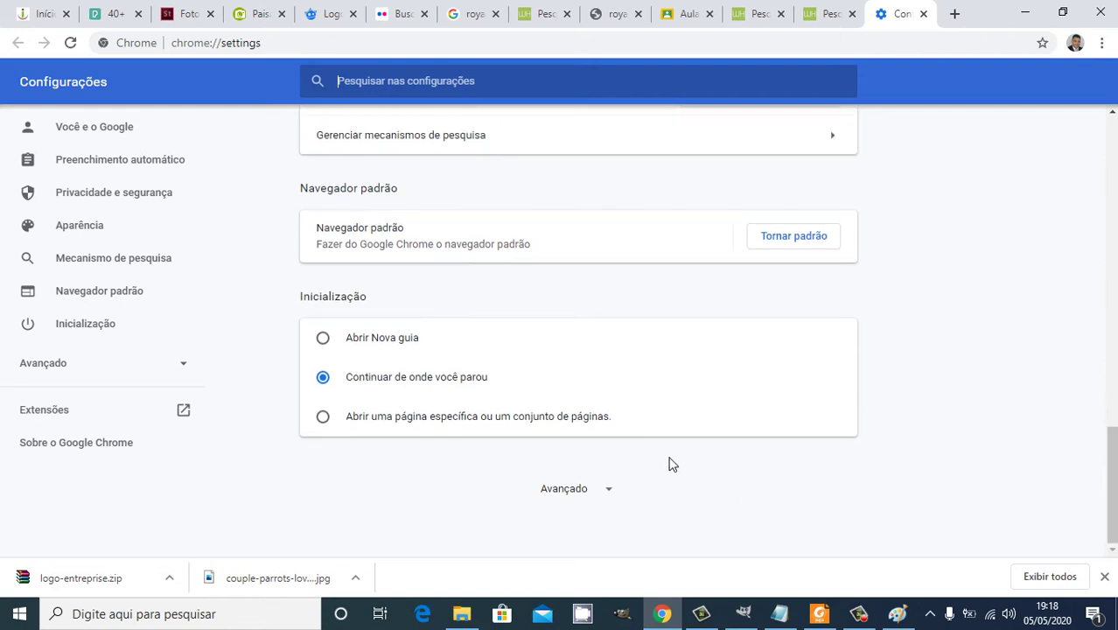
pyautogui.click(612, 490)
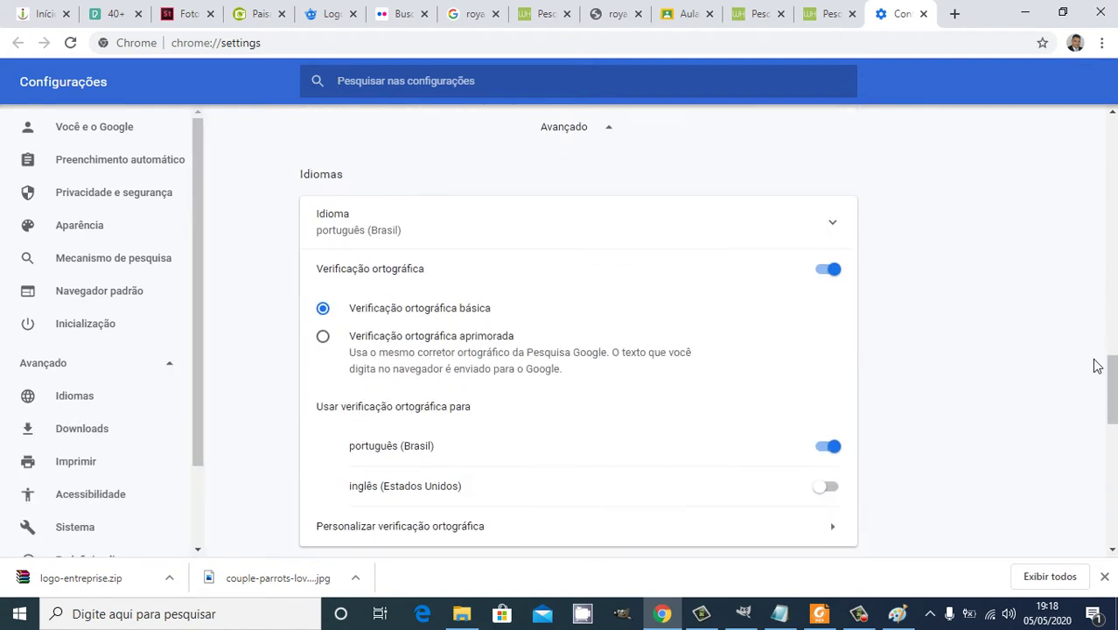
pyautogui.moveTo(1111, 391); pyautogui.dragTo(1111, 441)
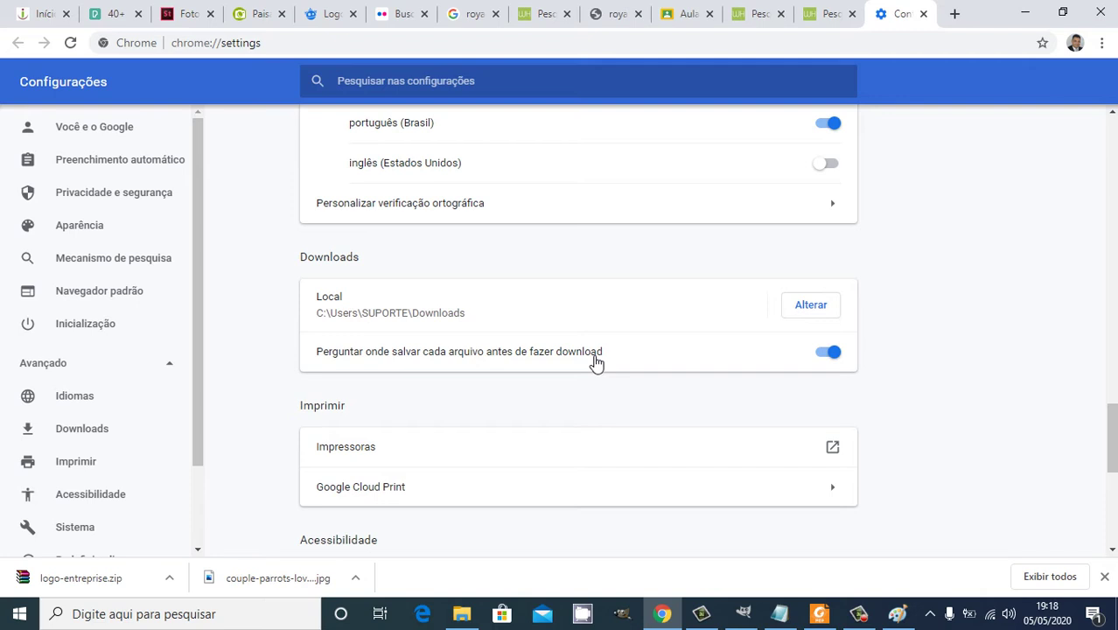
# Switch the option to ask where to save each file before downloading off and on again, and return to the Freepik page.
pyautogui.click(825, 351)
pyautogui.click(829, 353)
pyautogui.click(322, 18)
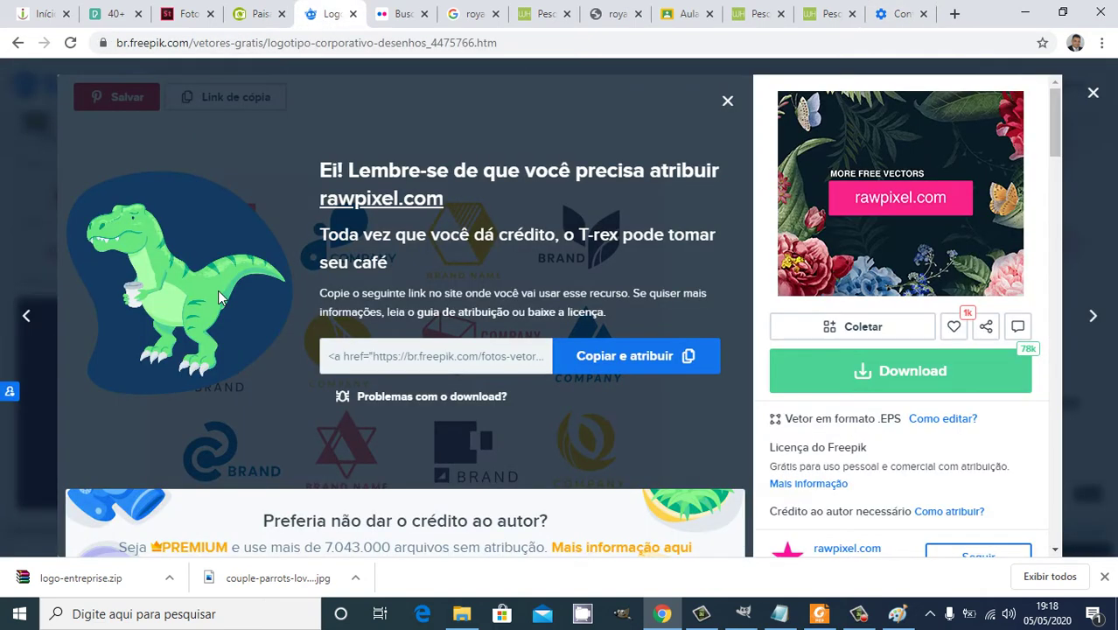
# Show the downloaded logo-entreprise archive in its folder and extract it into a logo-entreprise subfolder.
pyautogui.rightClick(88, 586)
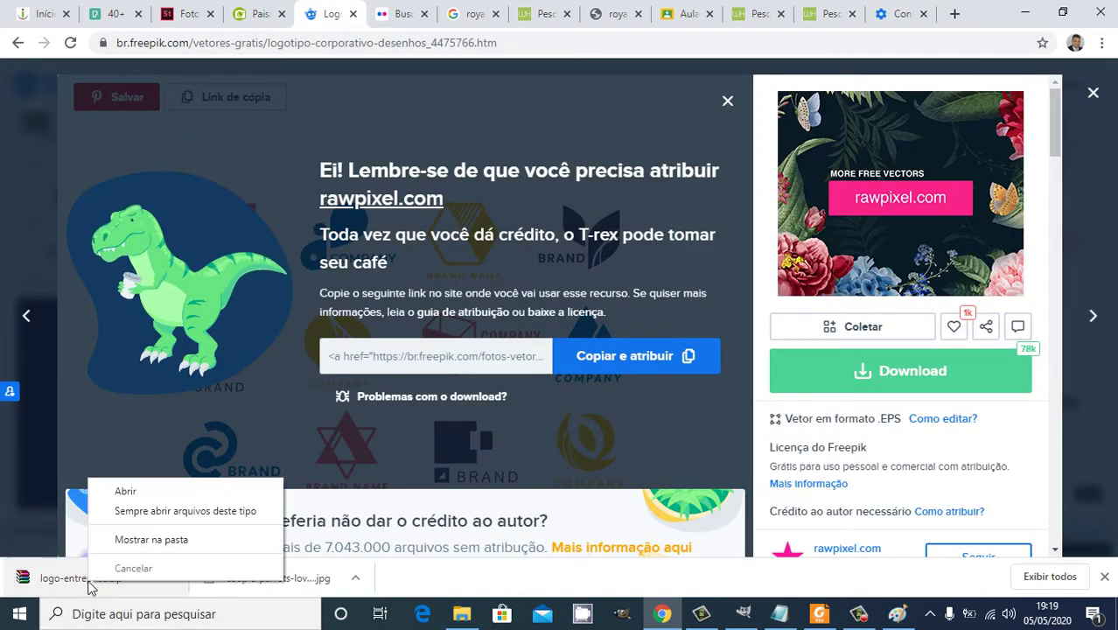
pyautogui.click(151, 540)
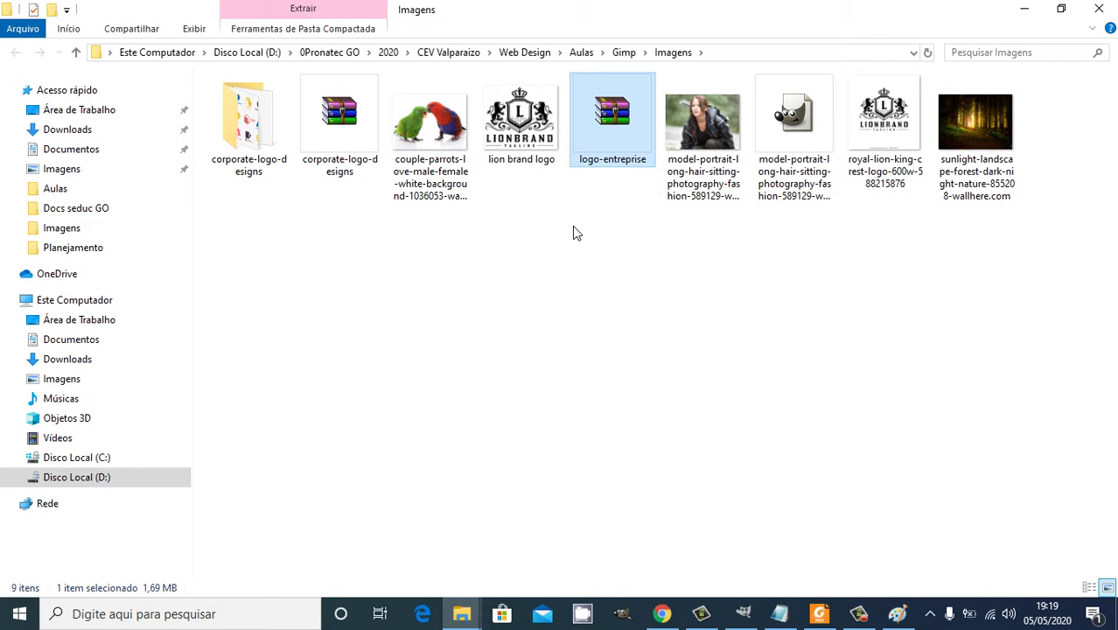
pyautogui.rightClick(612, 135)
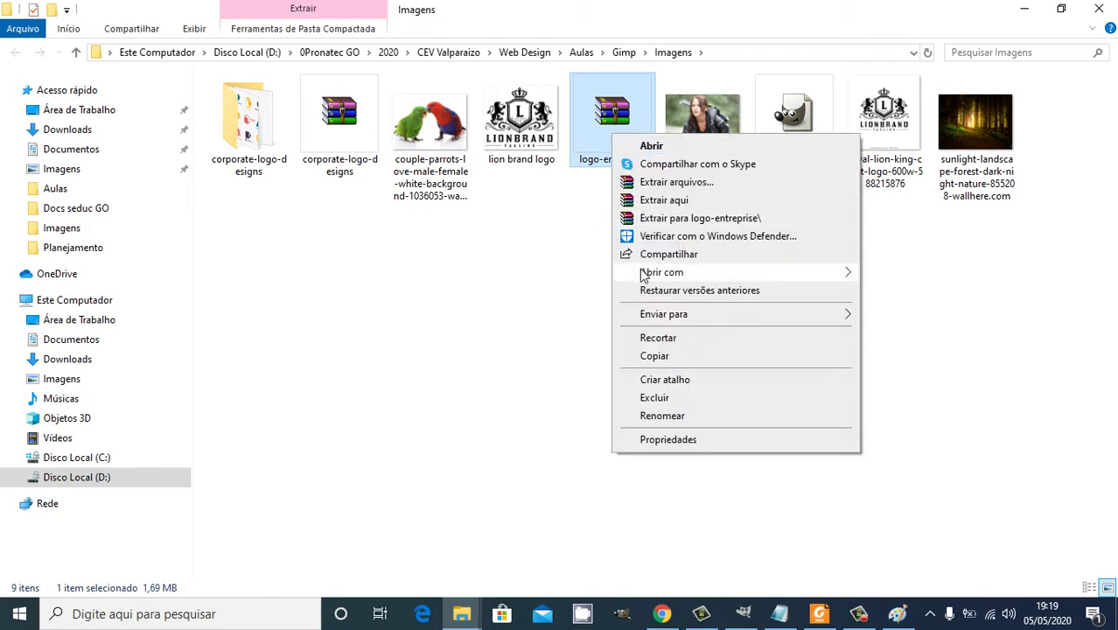
pyautogui.click(673, 221)
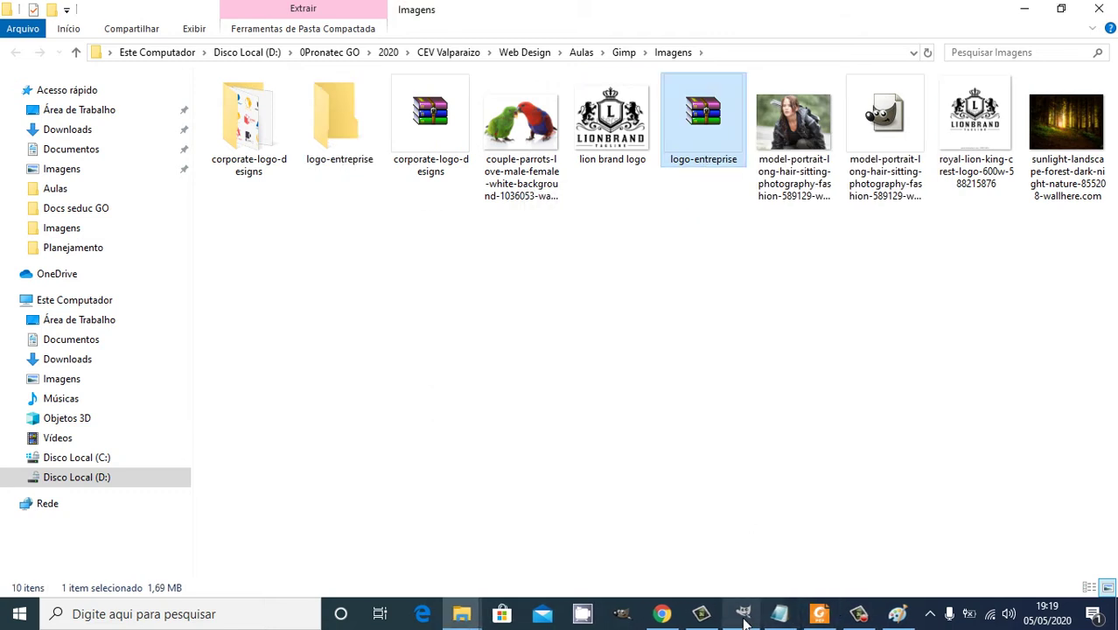
# Switch to GIMP and open "lion brand logo.png" from the Imagens folder, listing all files.
pyautogui.click(743, 614)
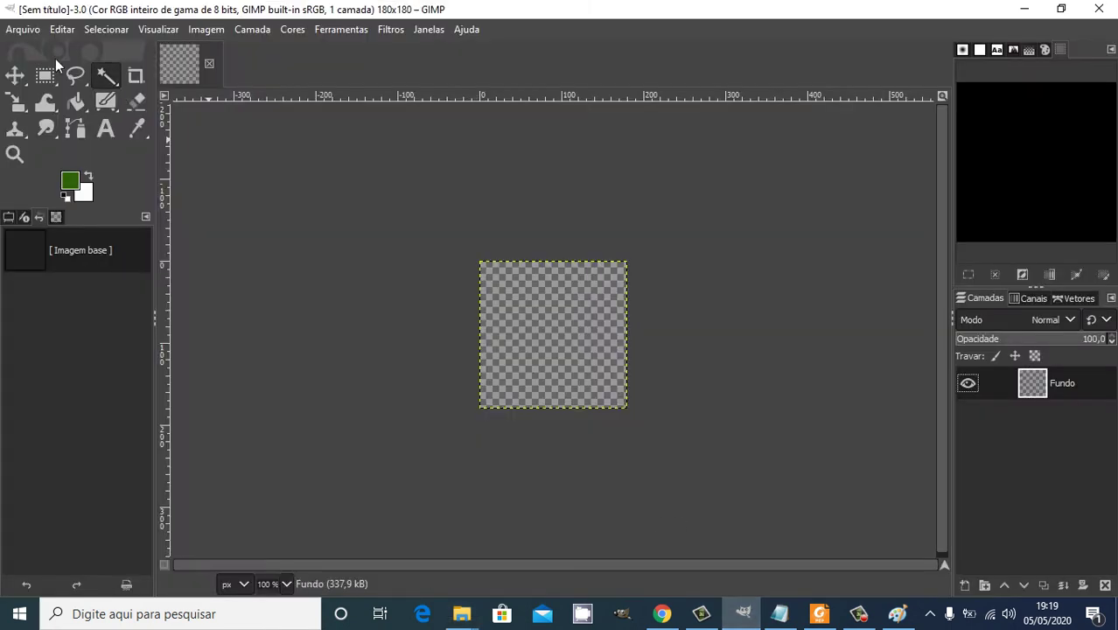
pyautogui.click(23, 30)
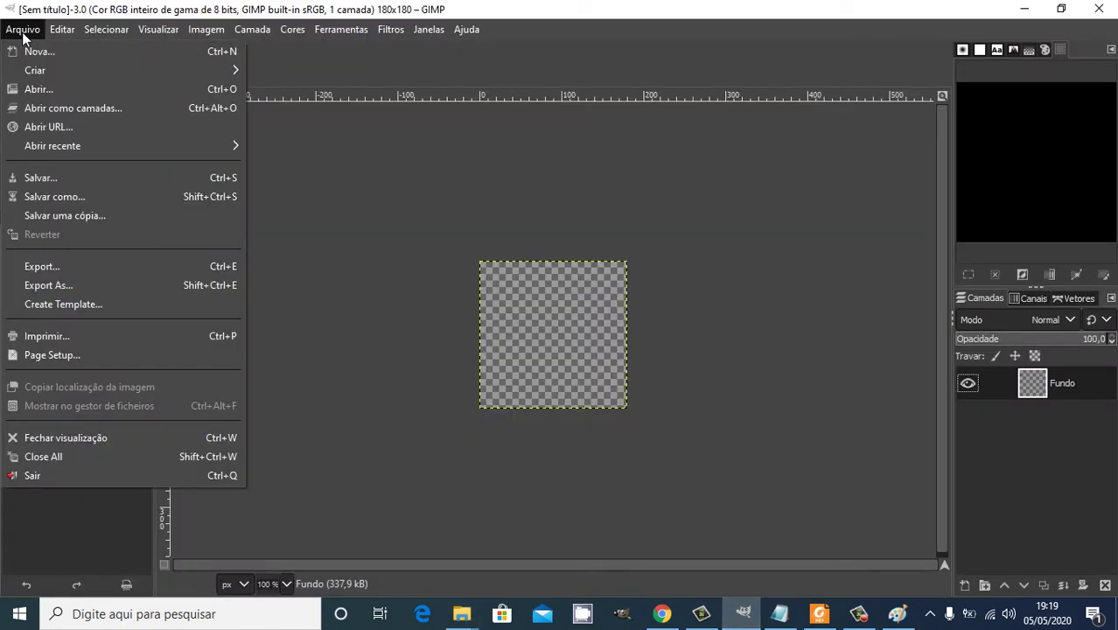
pyautogui.click(71, 90)
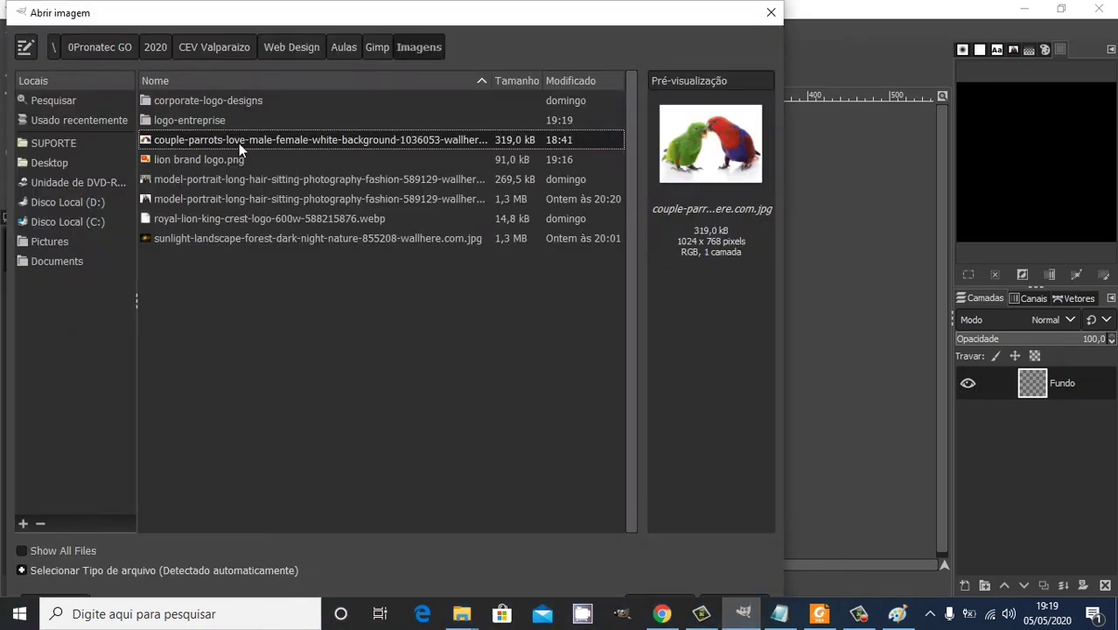
pyautogui.click(23, 551)
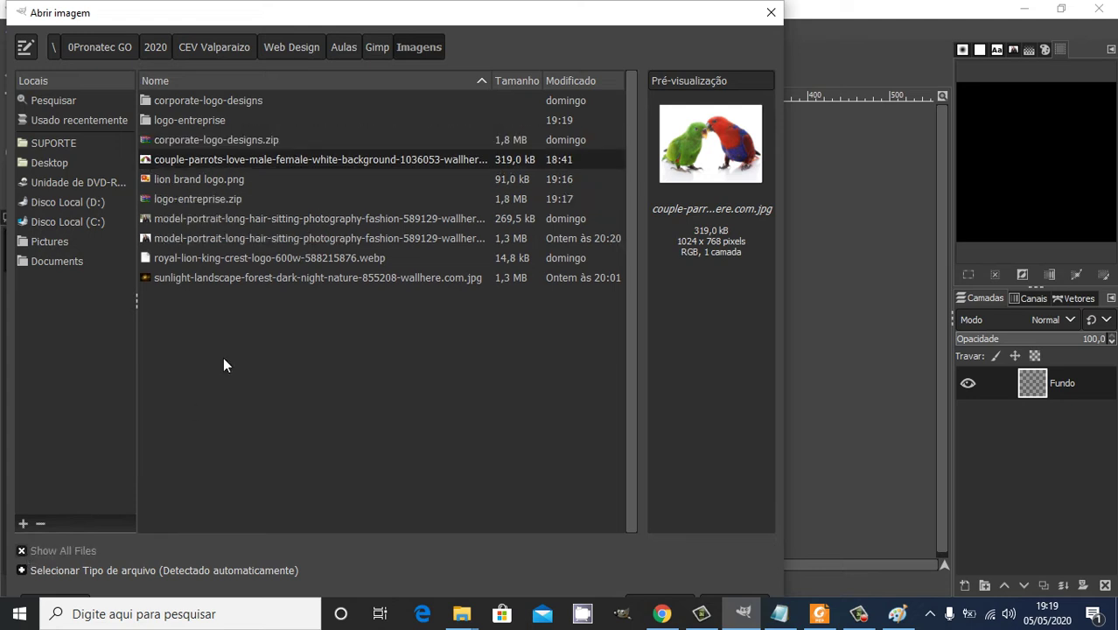
pyautogui.click(213, 181)
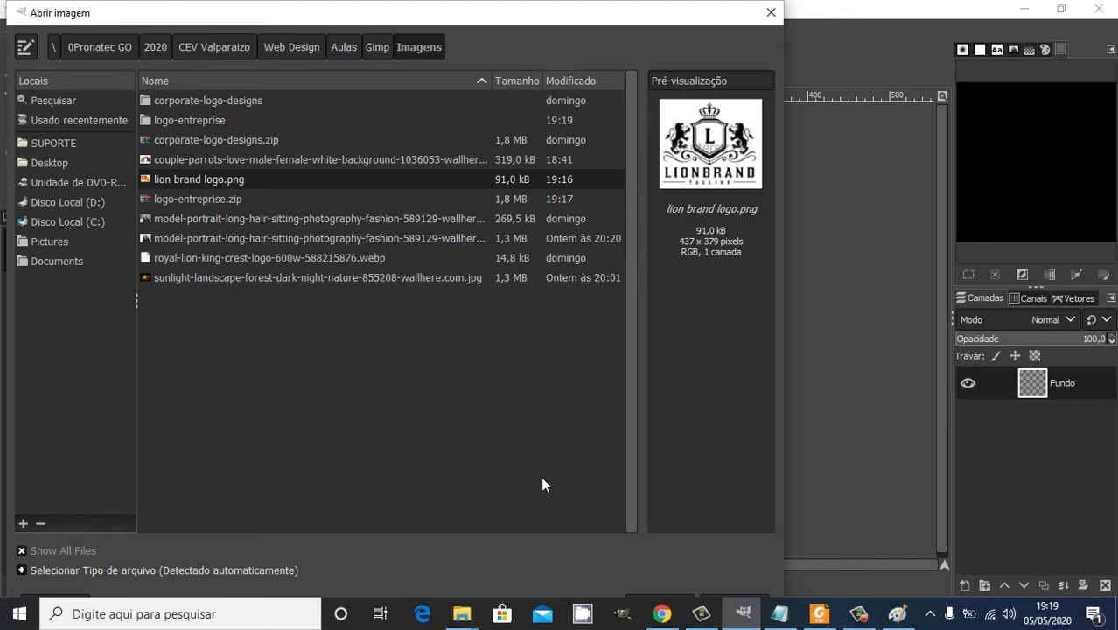
pyautogui.press('Return')
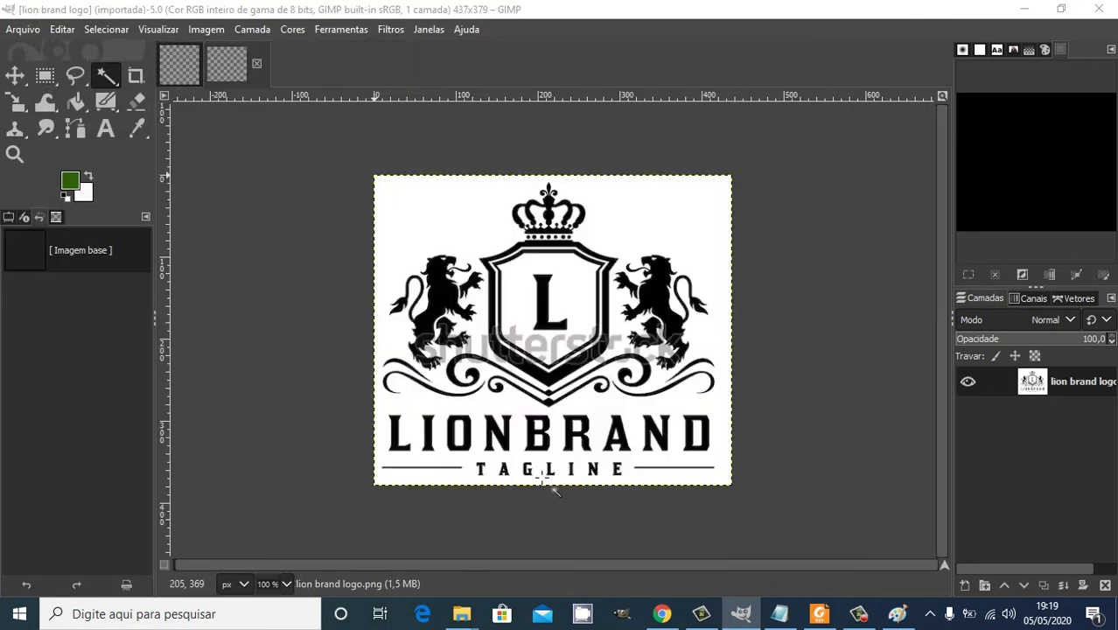
# Choose 93276.jpg in the corporate-logo-designs folder as the next image to open, listing all files there.
pyautogui.click(22, 29)
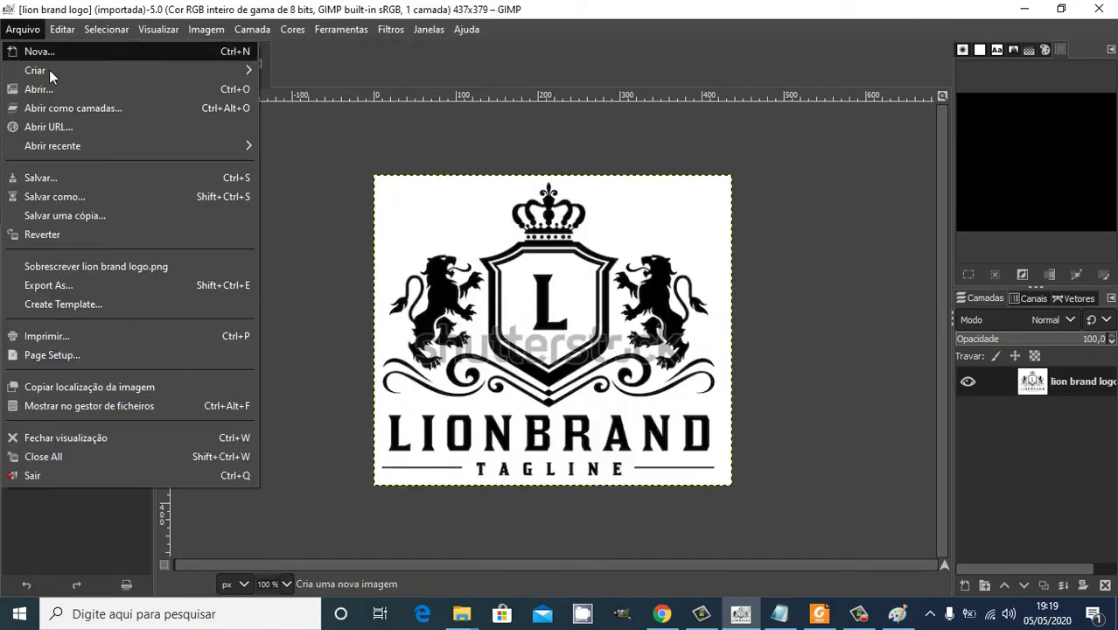
pyautogui.click(54, 89)
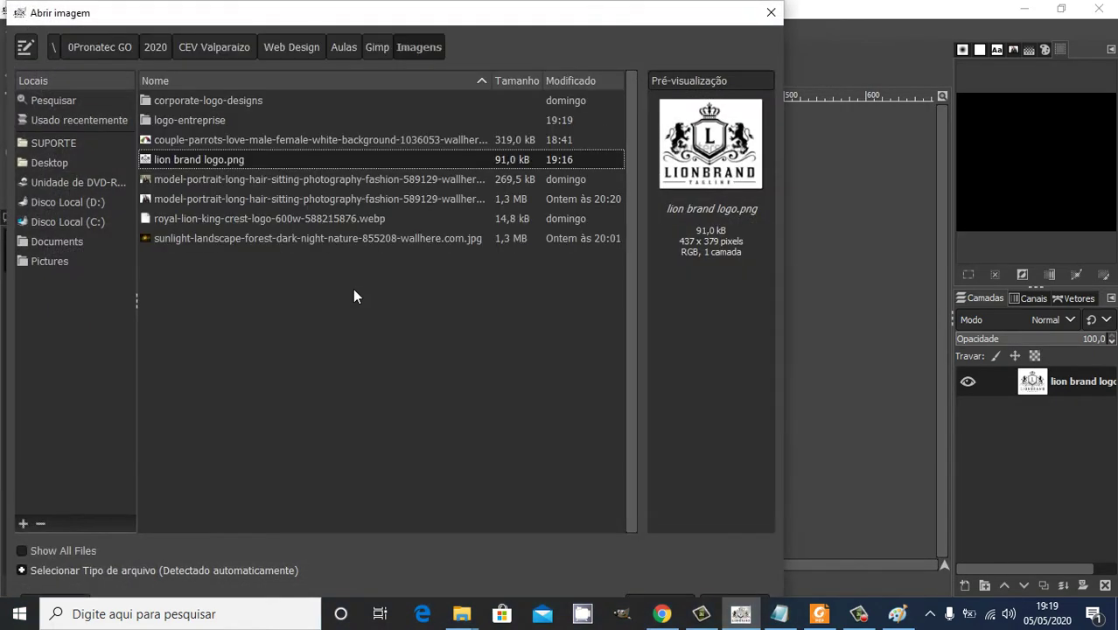
pyautogui.doubleClick(195, 102)
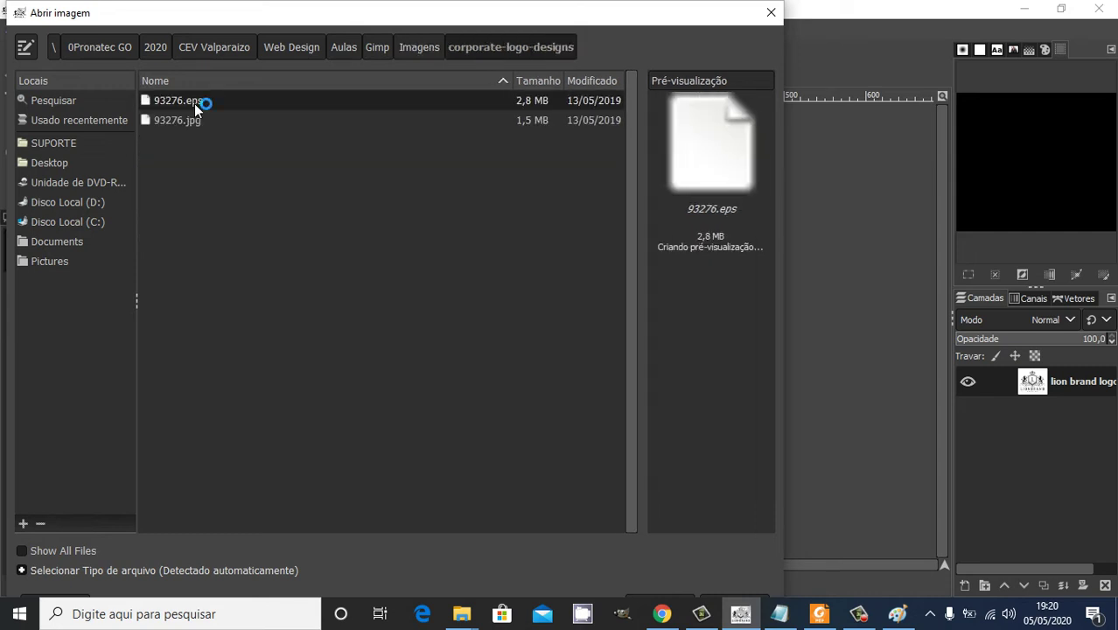
pyautogui.click(187, 120)
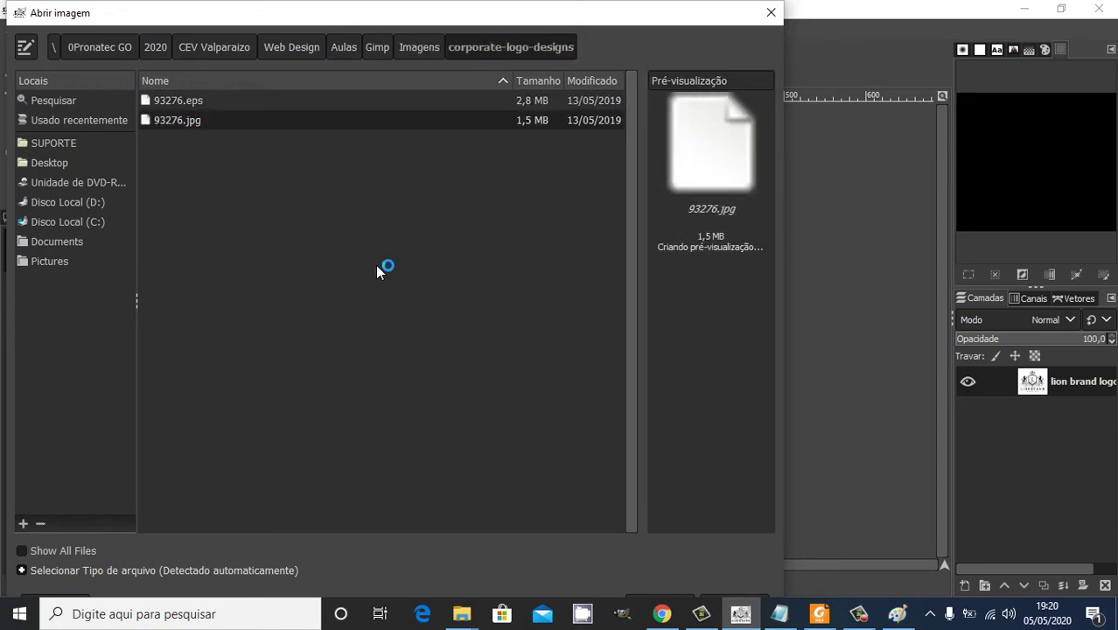
pyautogui.click(22, 550)
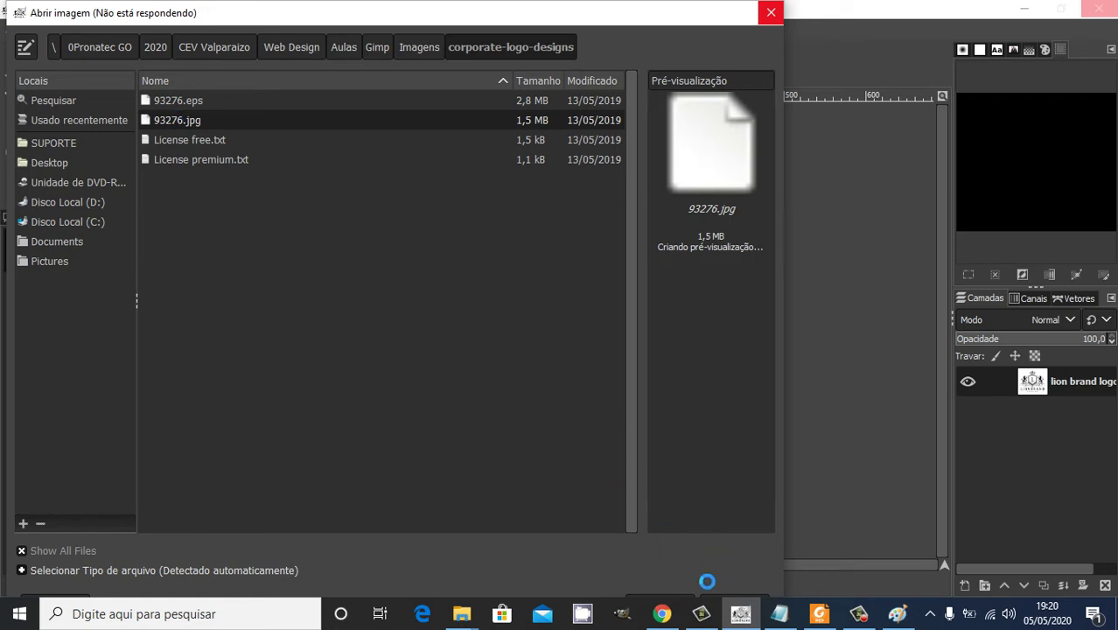
pyautogui.click(697, 615)
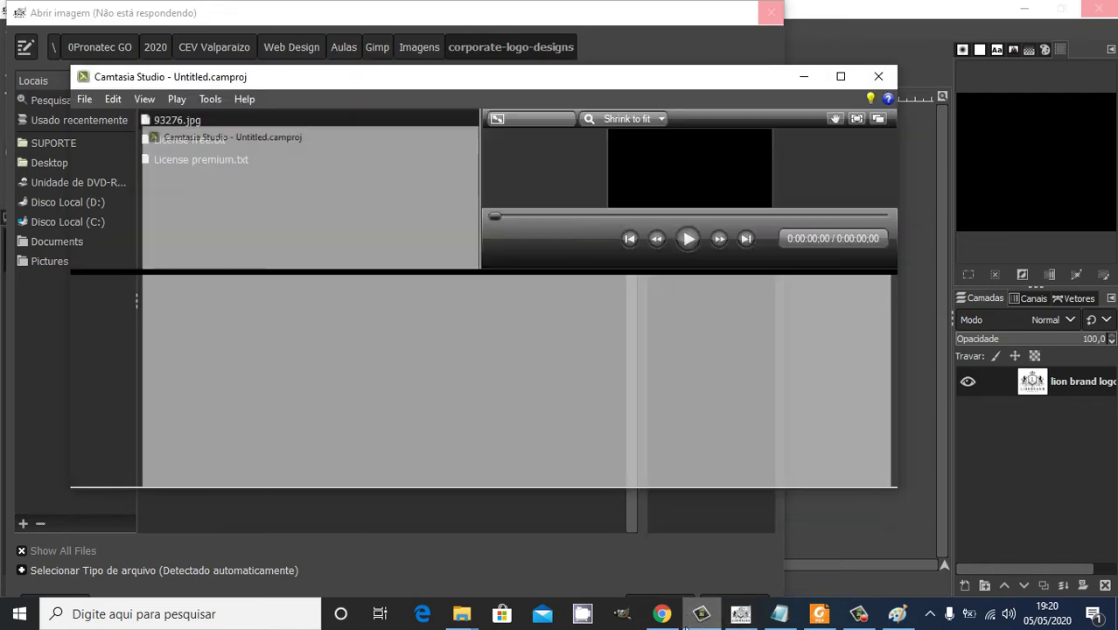
pyautogui.click(749, 620)
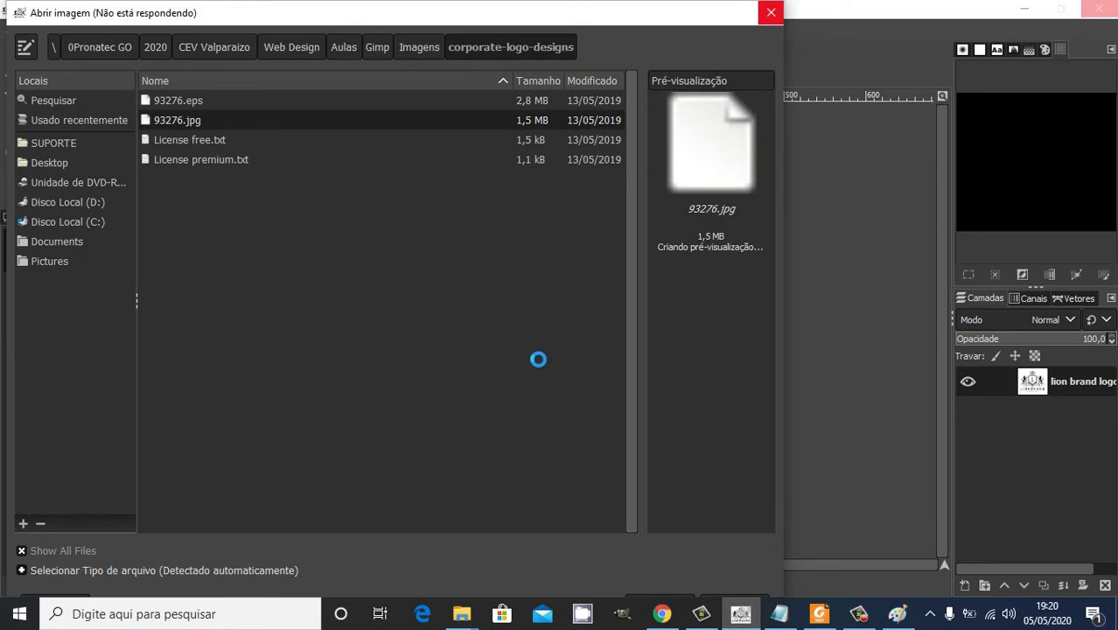
pyautogui.click(858, 619)
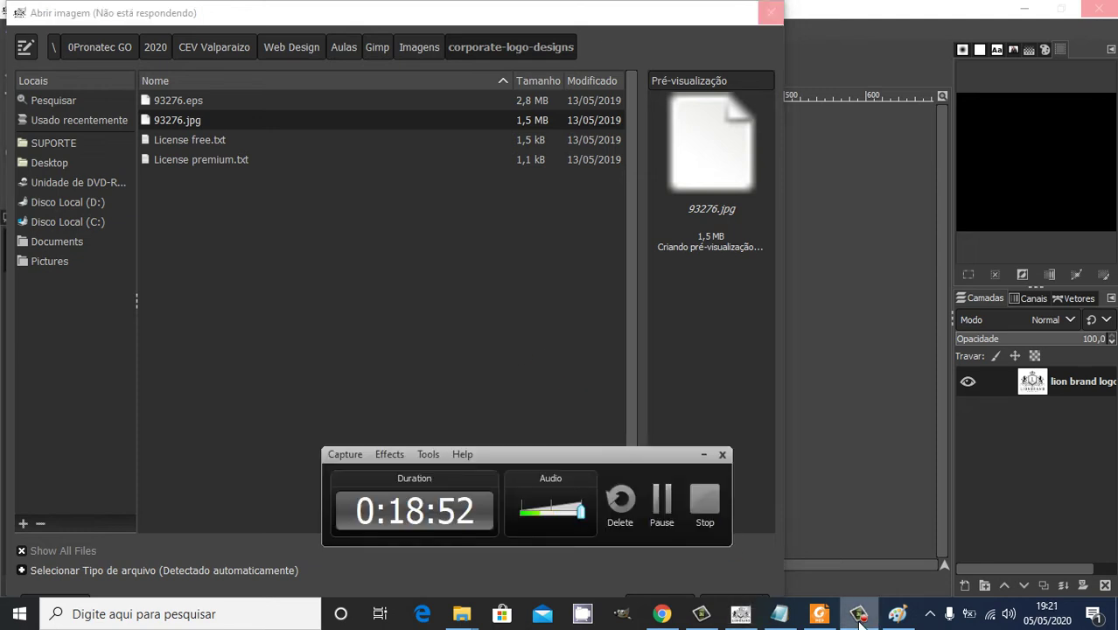
pyautogui.click(661, 501)
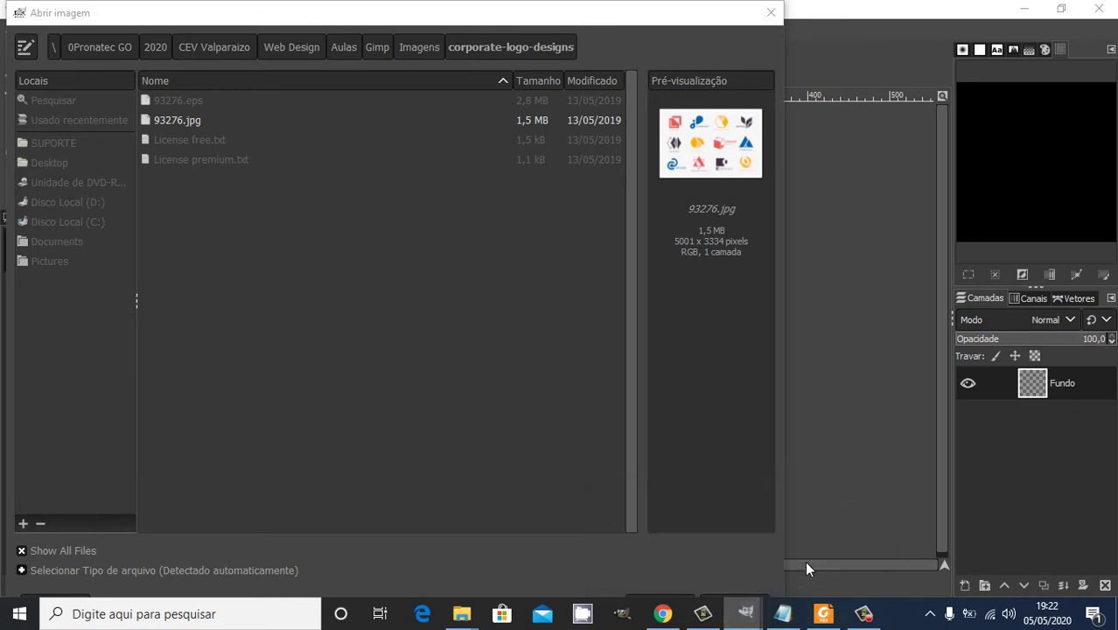
# Finish importing 93276.jpg, keeping its embedded Adobe RGB (1998) colour profile.
pyautogui.hotkey('alt', 'Tab')
pyautogui.press('Tab')
pyautogui.press('Tab')
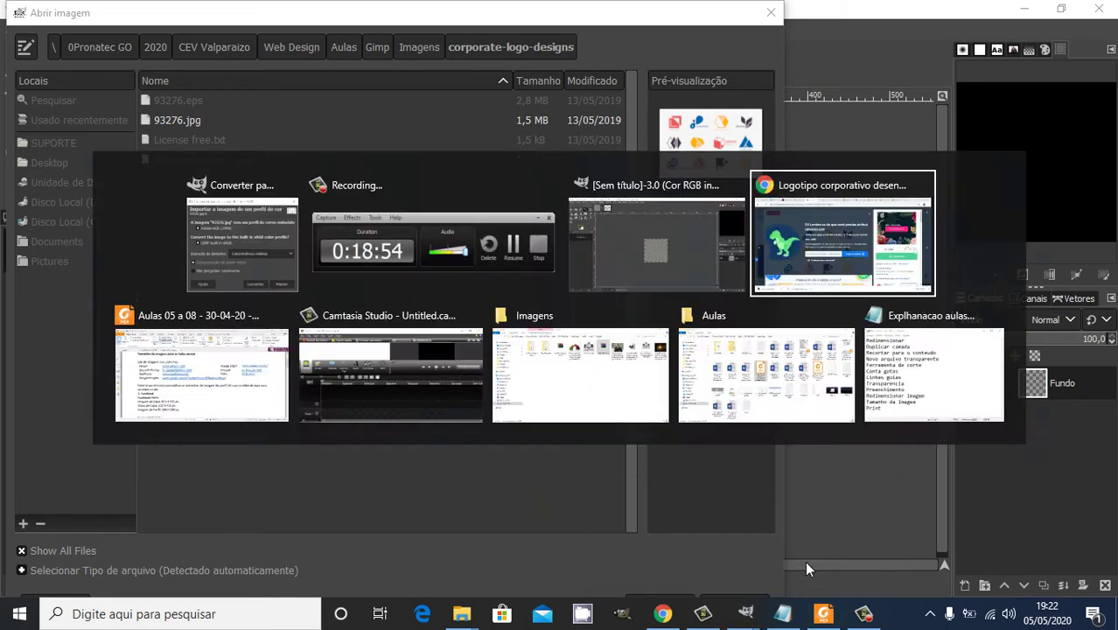
pyautogui.hotkey('alt', 'Tab')
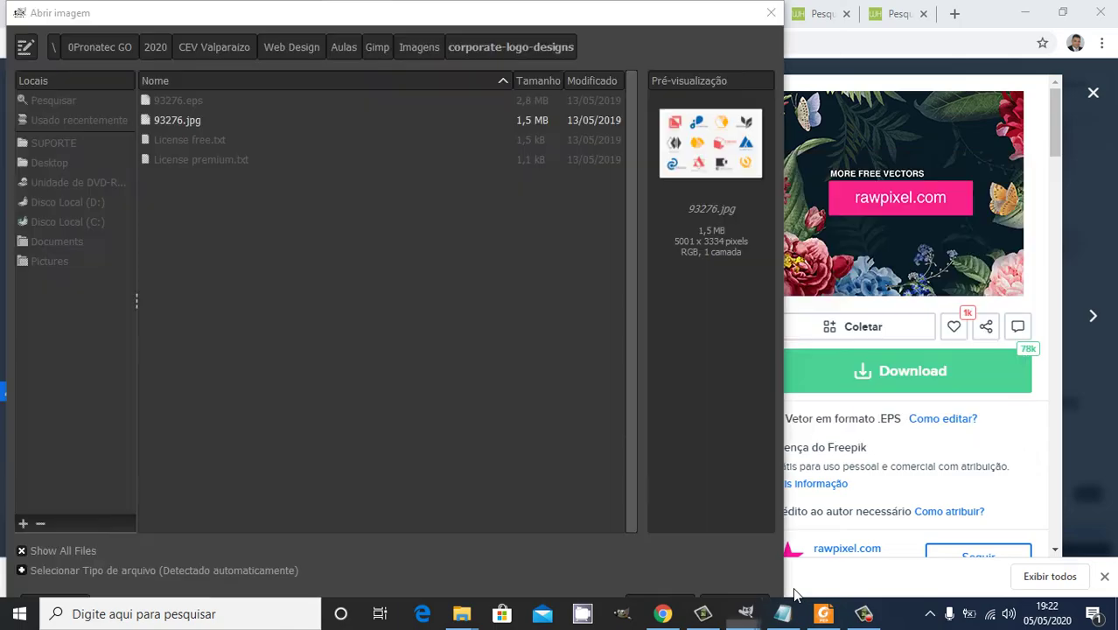
pyautogui.press('Return')
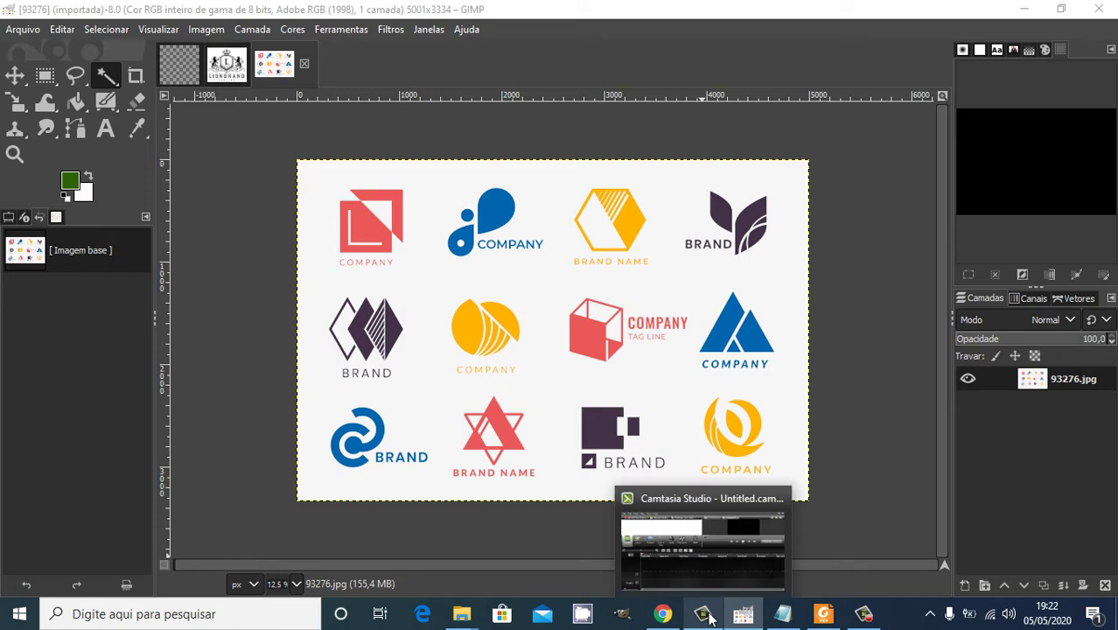
pyautogui.moveTo(864, 618)
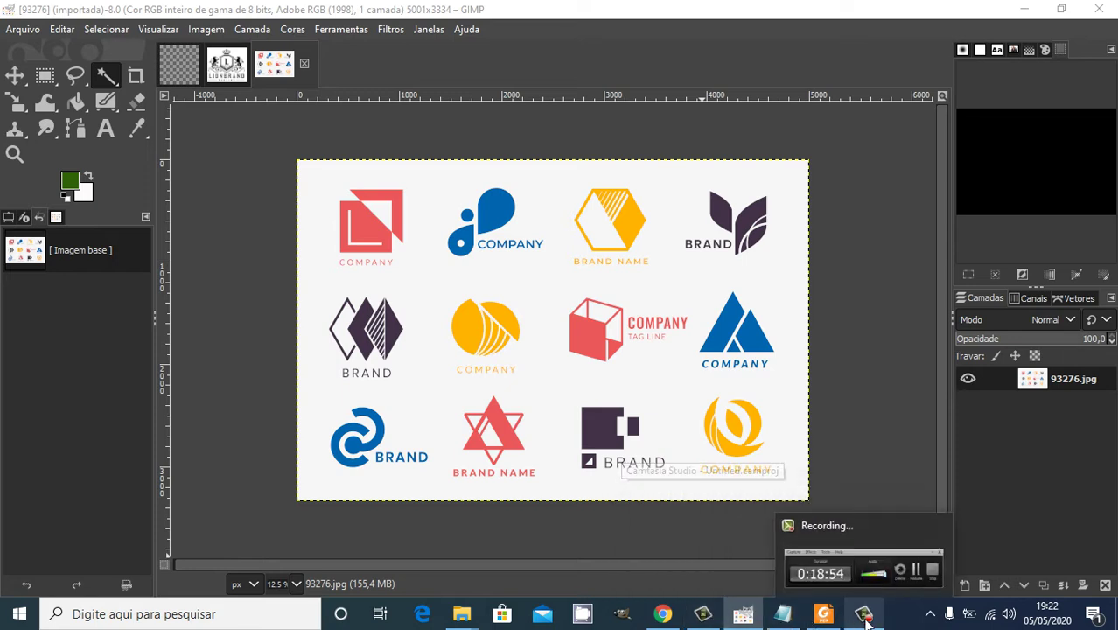
pyautogui.click(865, 619)
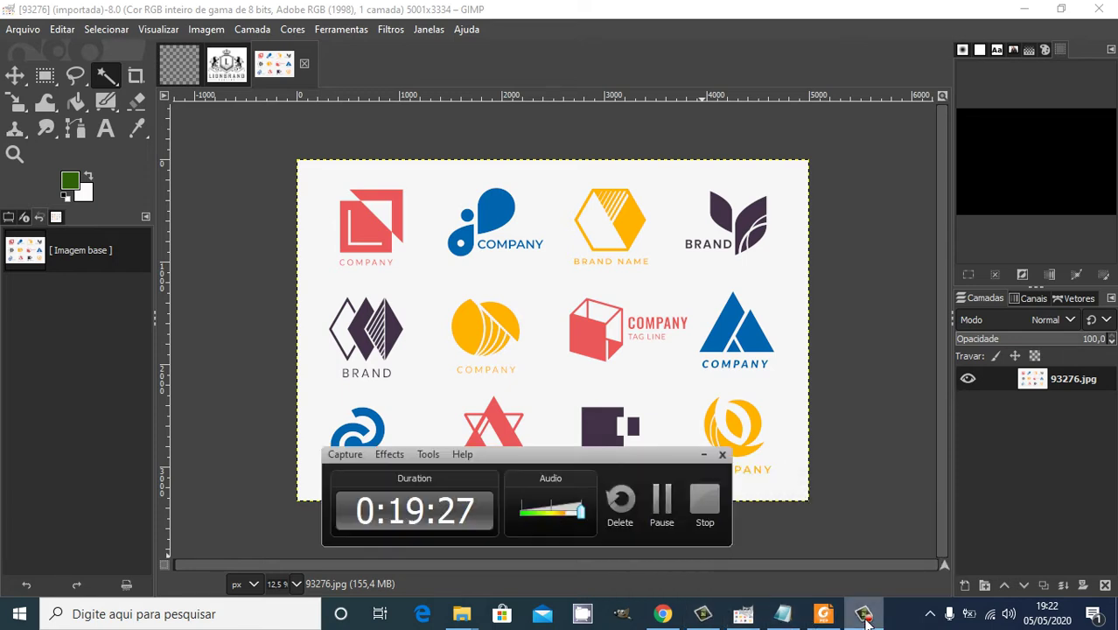
pyautogui.click(533, 249)
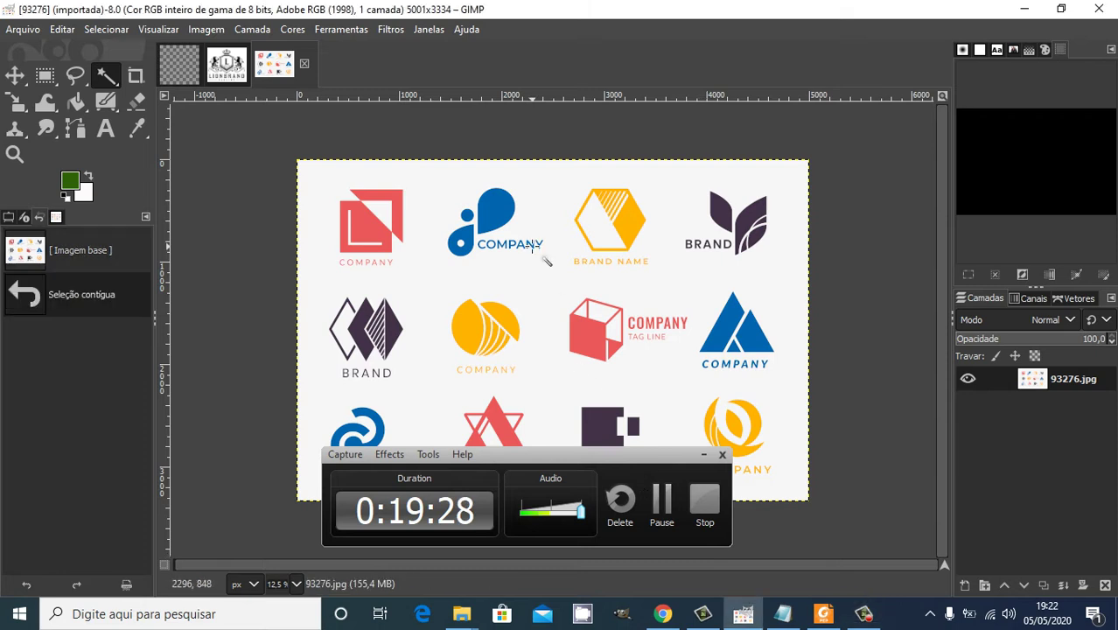
pyautogui.click(702, 455)
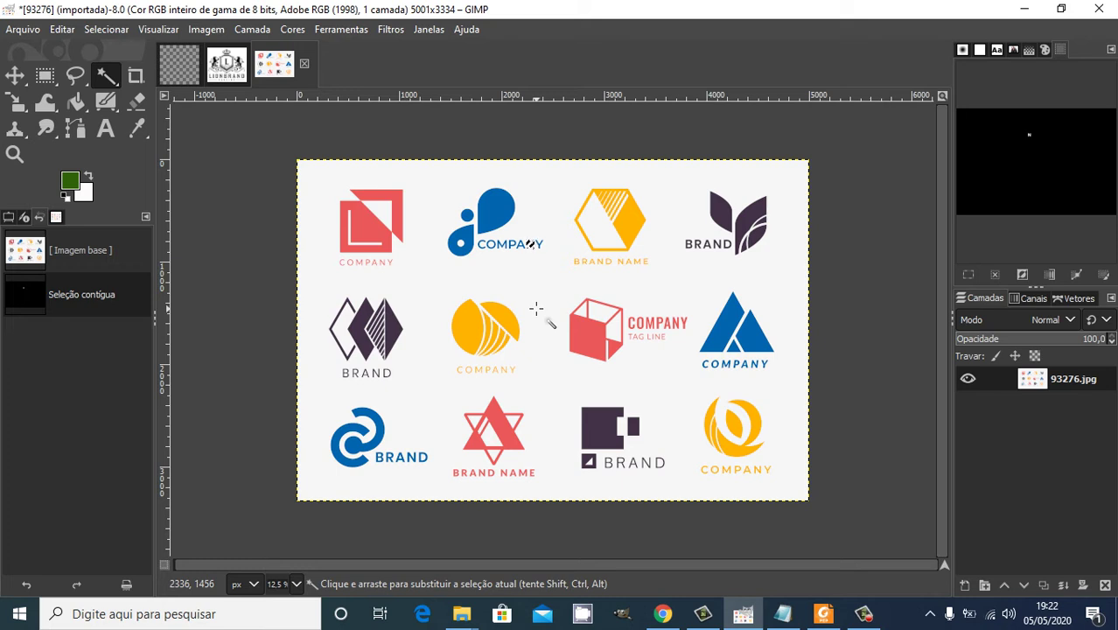
# Activate the Crop transform tool for the logo sheet 93276.jpg.
pyautogui.click(331, 32)
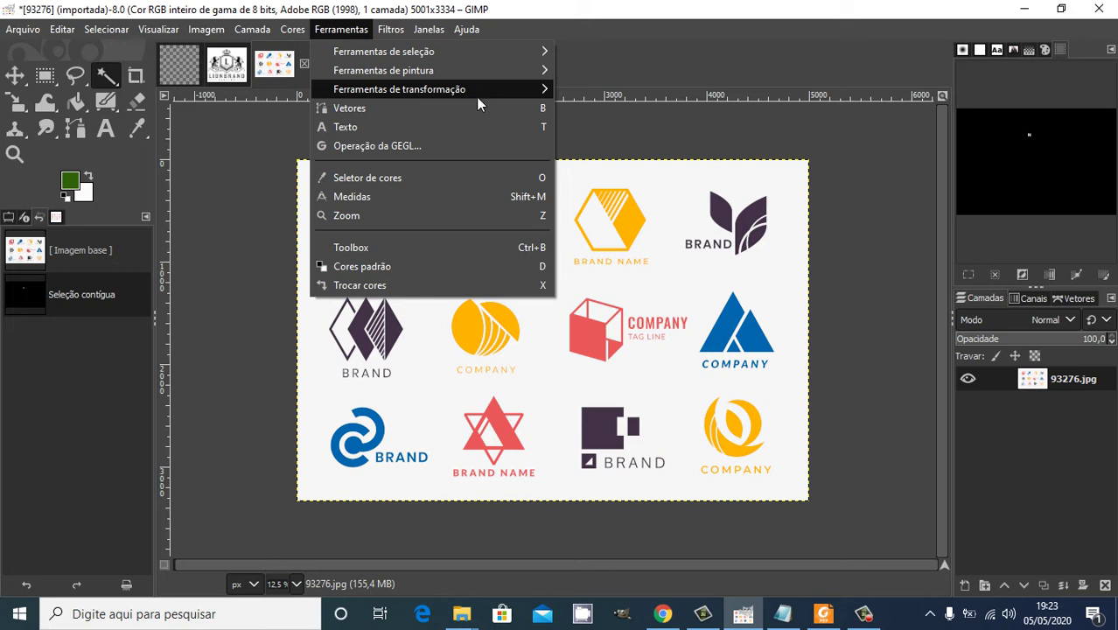
pyautogui.moveTo(485, 90)
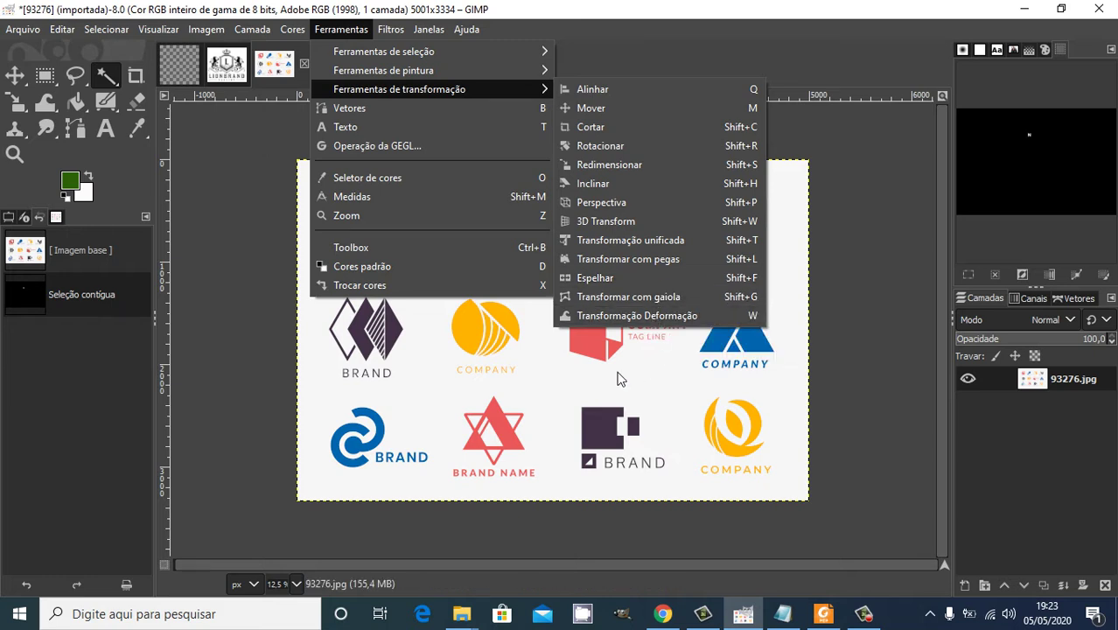
pyautogui.click(706, 127)
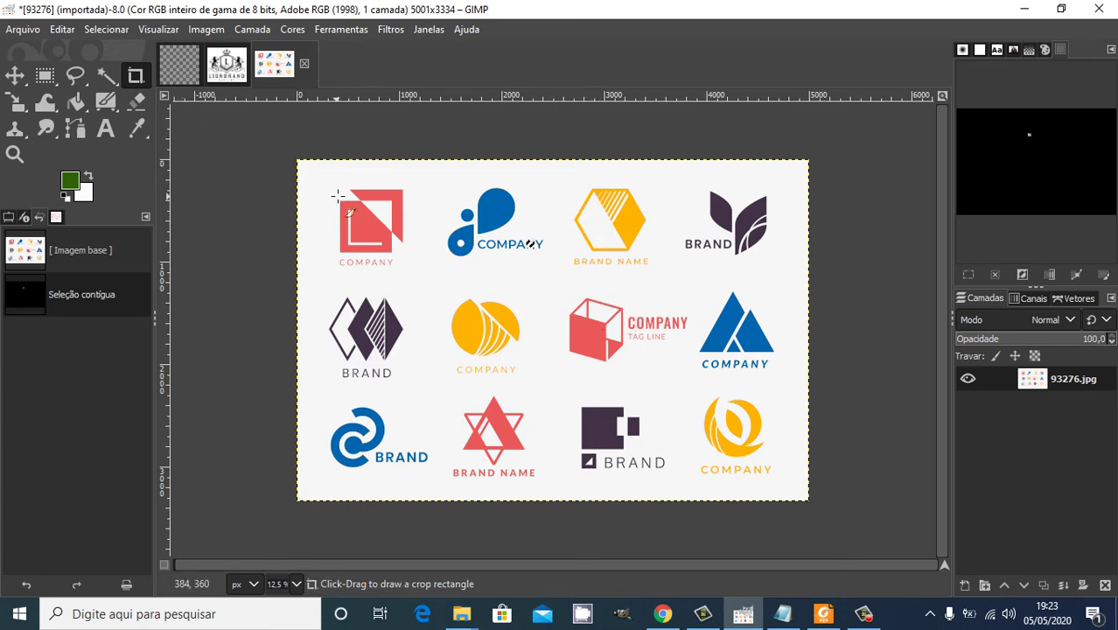
# Duplicate the logo sheet image twice as independent copies.
pyautogui.click(196, 31)
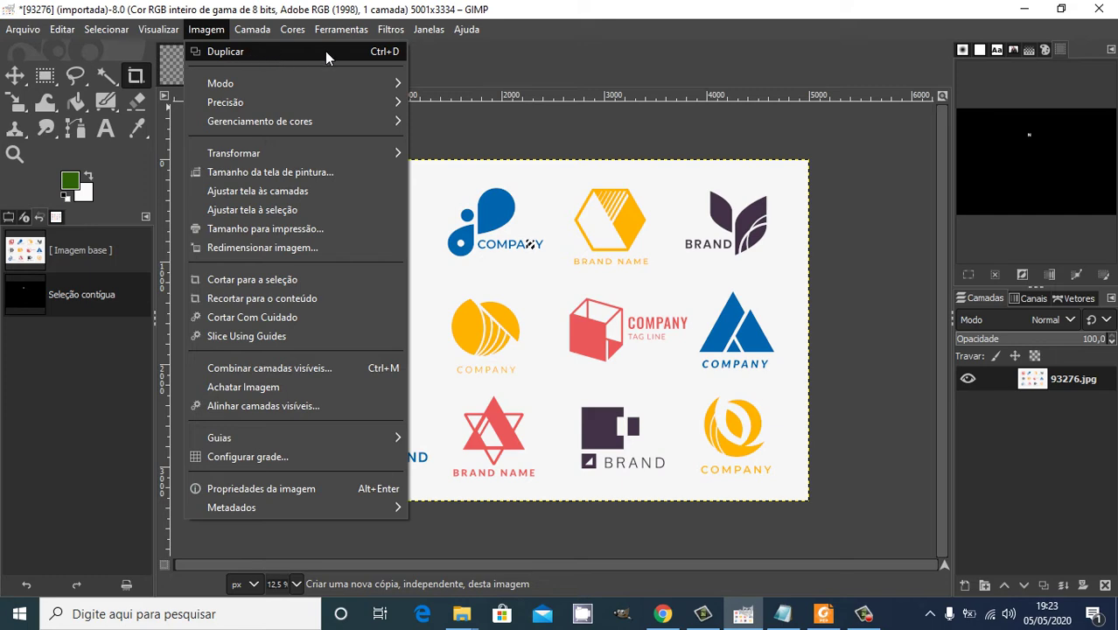
pyautogui.click(285, 53)
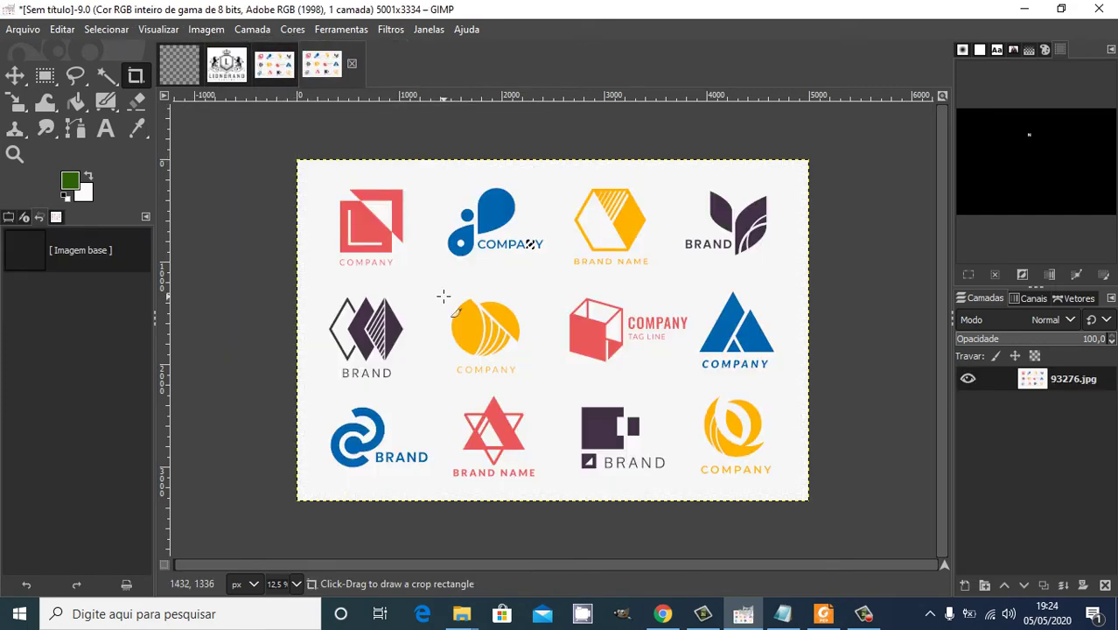
pyautogui.hotkey('ctrl', 'd')
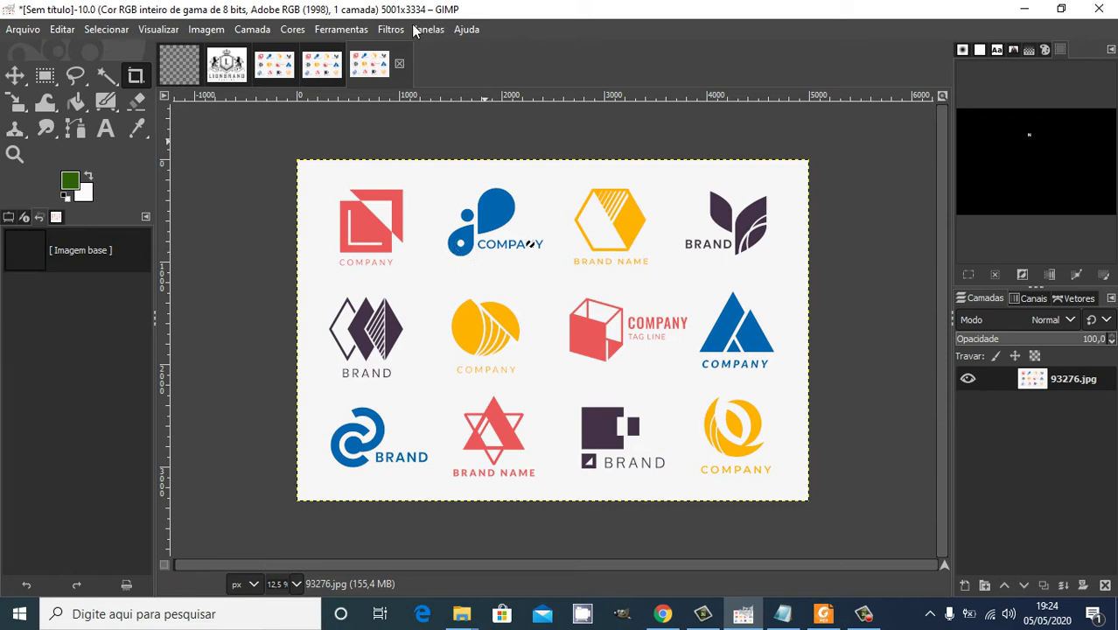
# Crop the last duplicate of the logo sheet to the red square COMPANY logo, about 1056 x 968 px.
pyautogui.click(352, 31)
pyautogui.moveTo(486, 92)
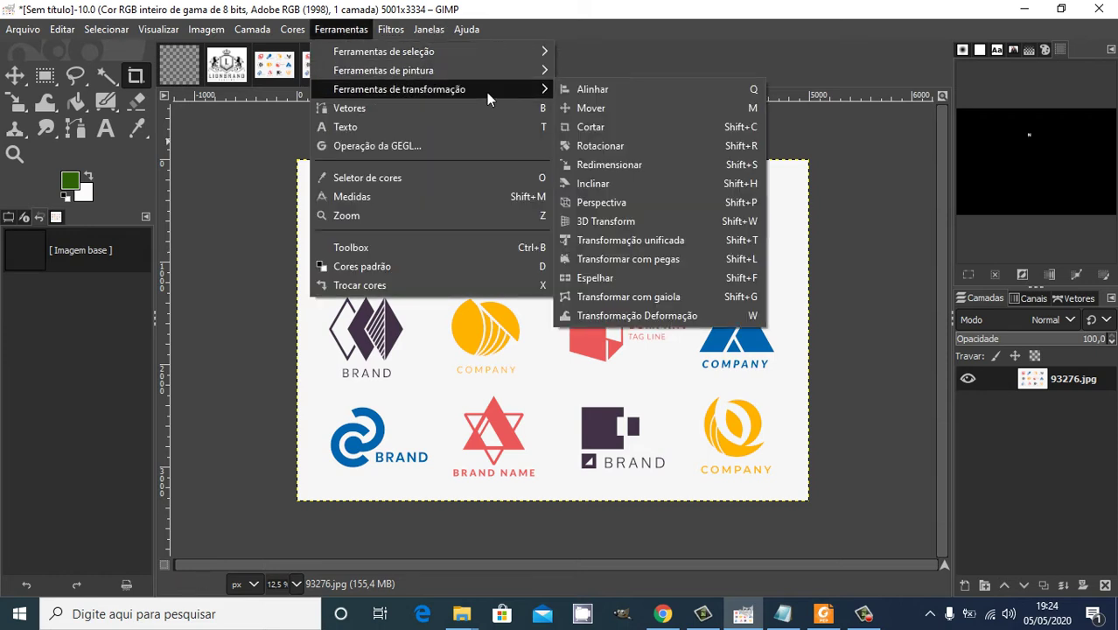
pyautogui.click(682, 128)
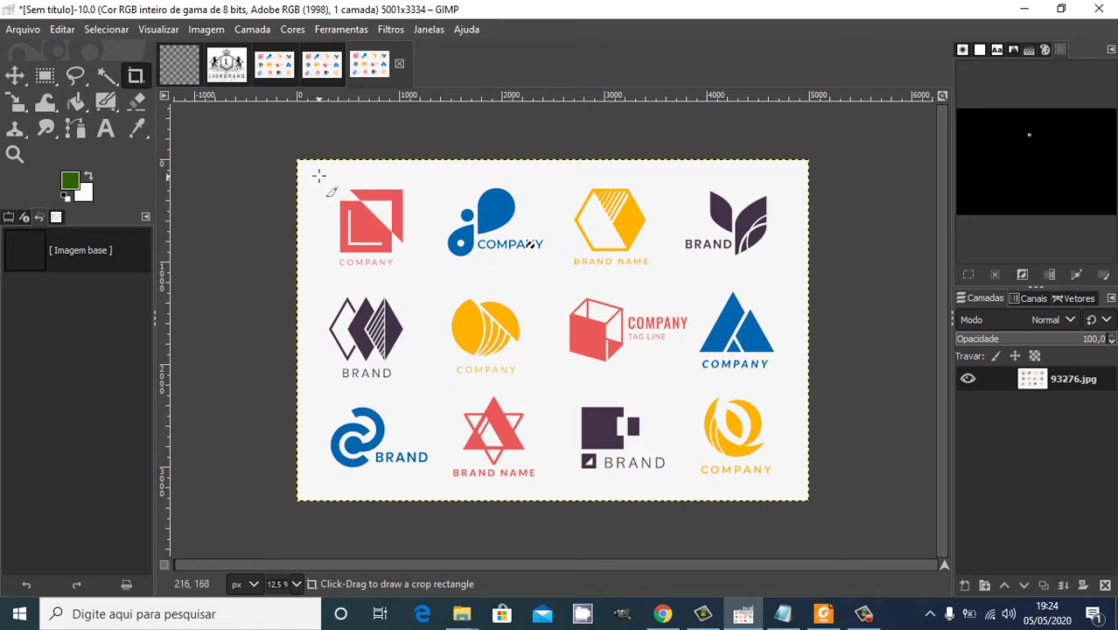
pyautogui.moveTo(318, 175); pyautogui.dragTo(427, 274)
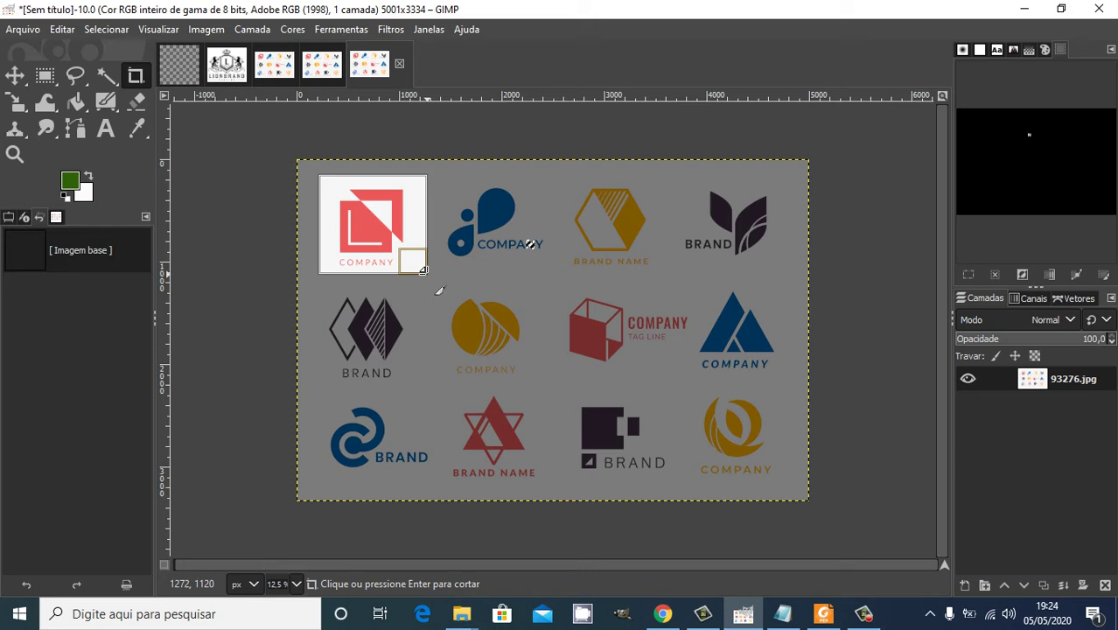
pyautogui.press('Return')
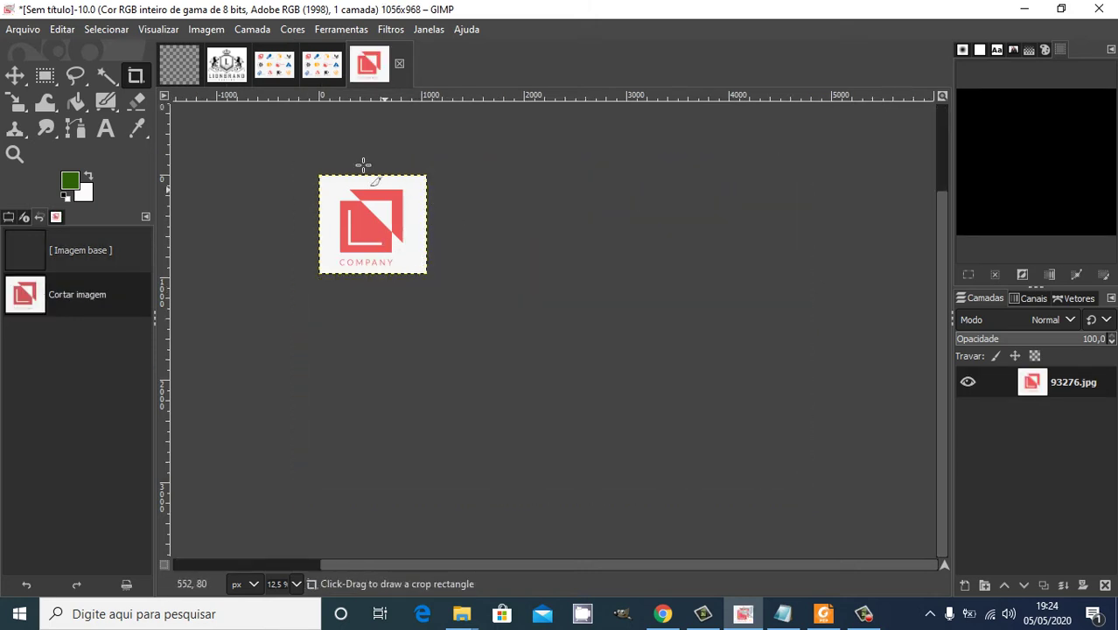
# Crop the other duplicated sheet to the blue droplet COMPANY logo, about 1160 x 944 px.
pyautogui.click(322, 70)
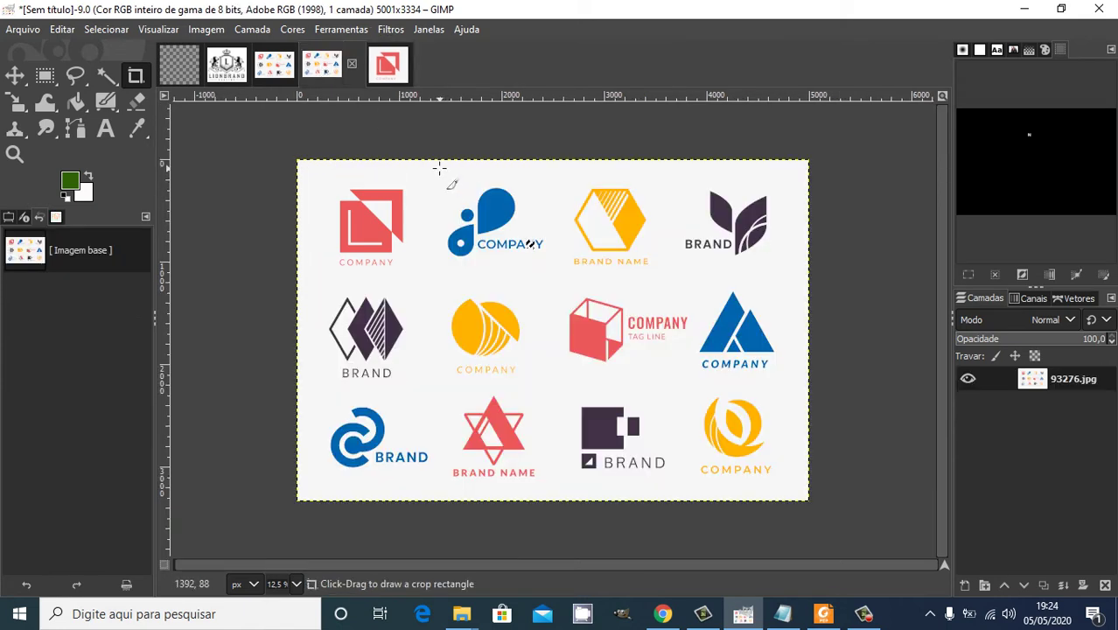
pyautogui.moveTo(436, 171); pyautogui.dragTo(556, 268)
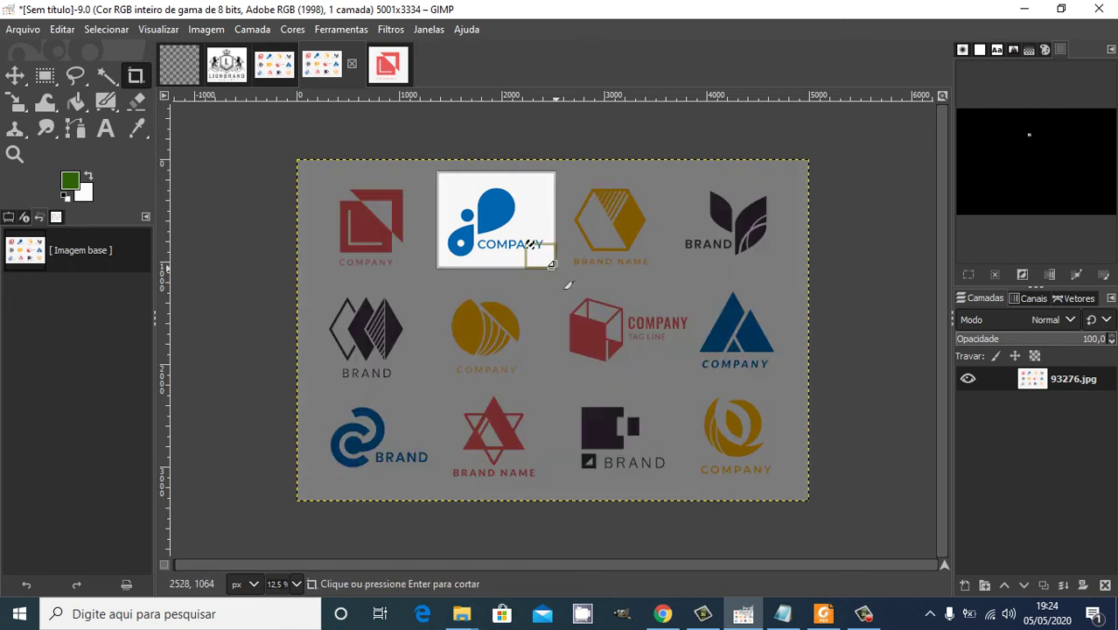
pyautogui.press('Return')
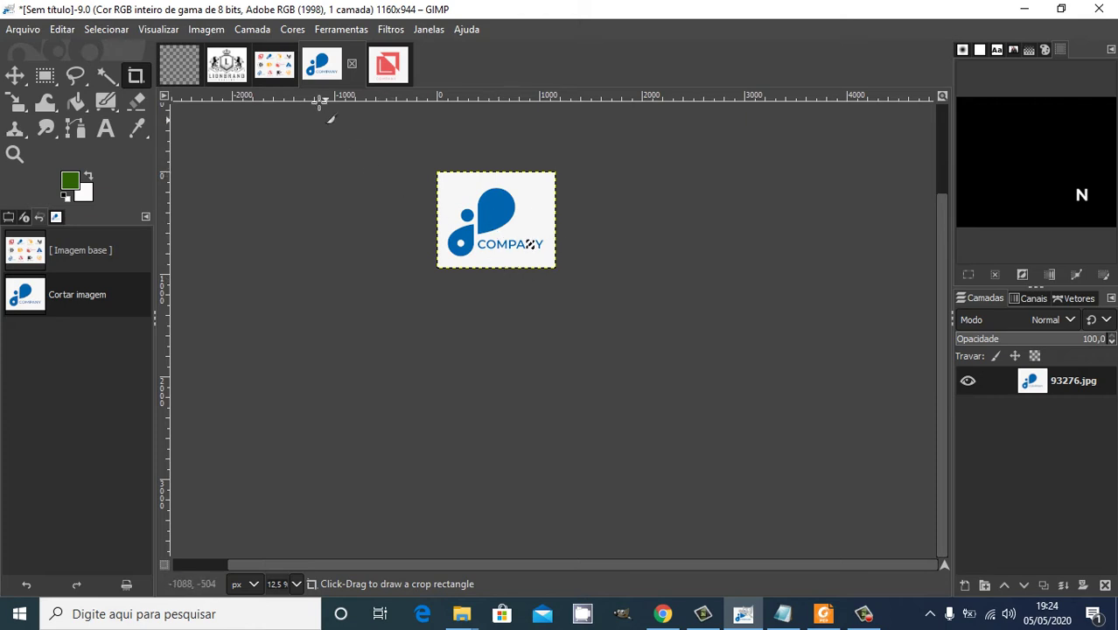
# On the original 93276.jpg sheet, copy a rectangular selection about 1000 px wide around the yellow striped-circle COMPANY logo in the middle row.
pyautogui.click(278, 74)
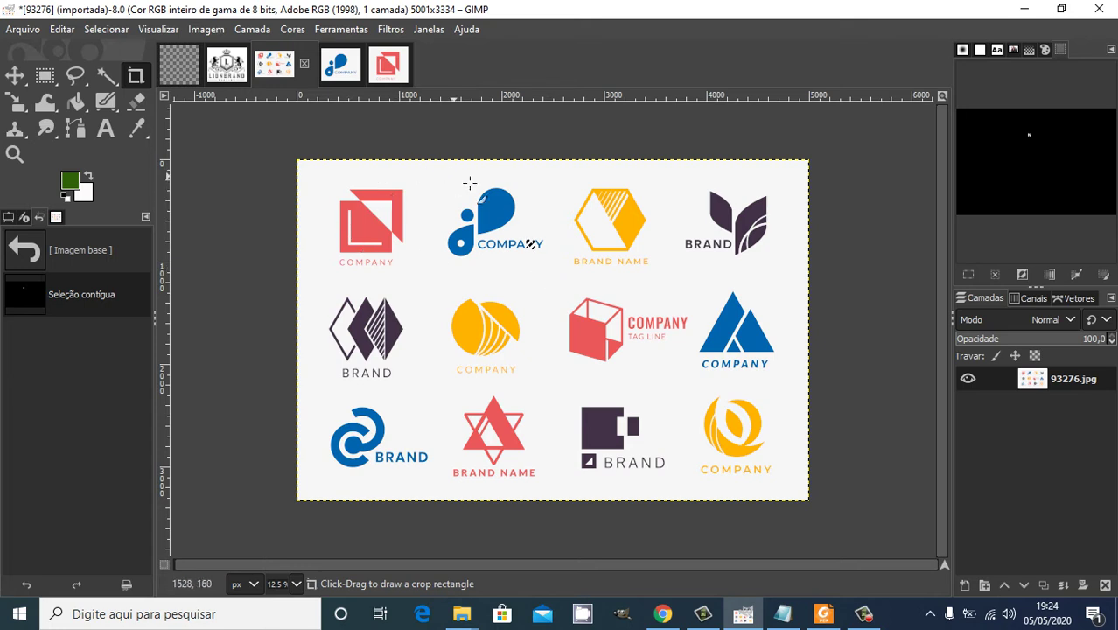
pyautogui.click(340, 30)
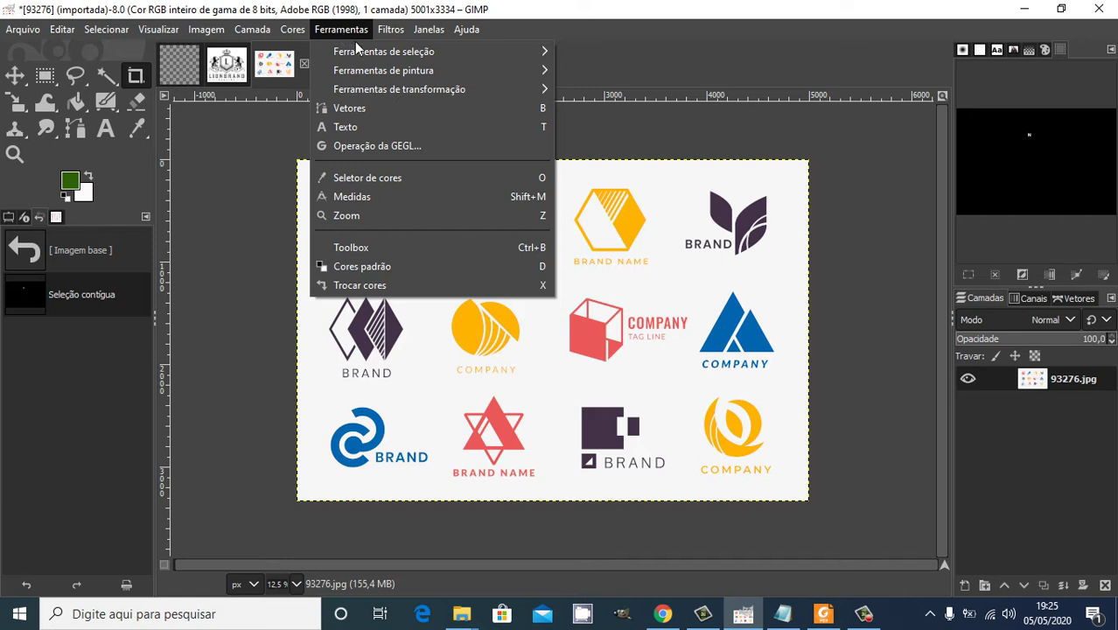
pyautogui.moveTo(401, 65)
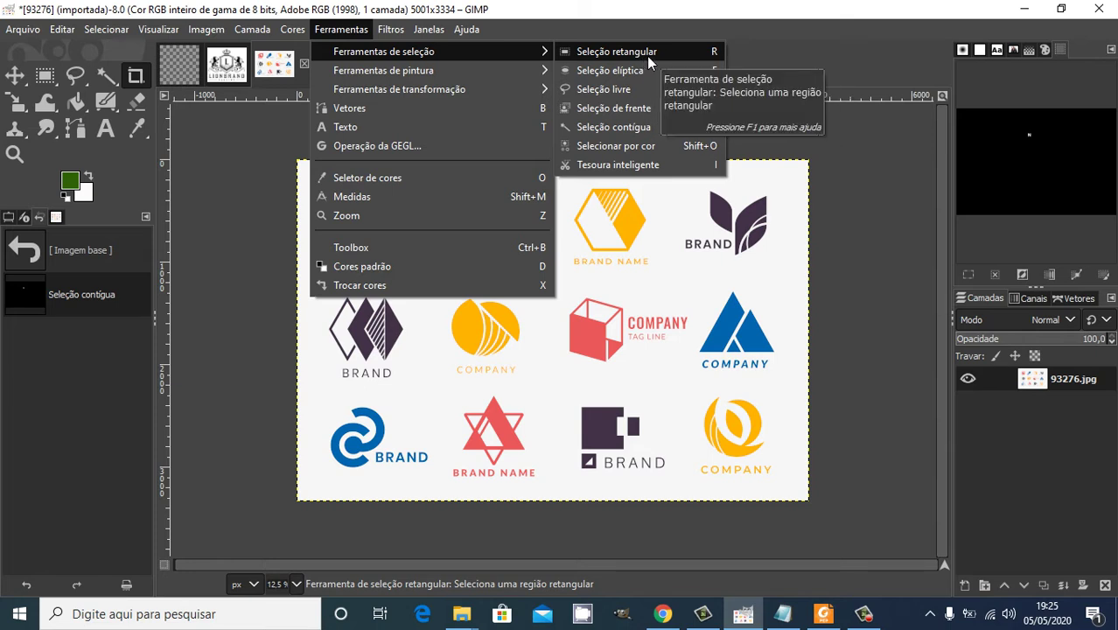
pyautogui.click(660, 54)
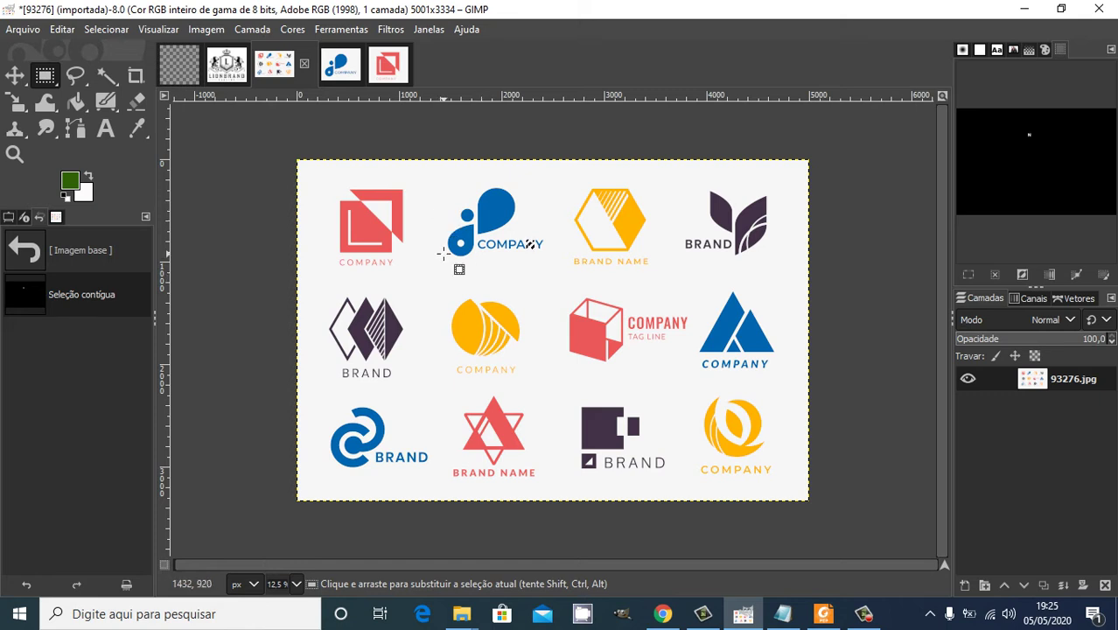
pyautogui.moveTo(433, 282); pyautogui.dragTo(537, 381)
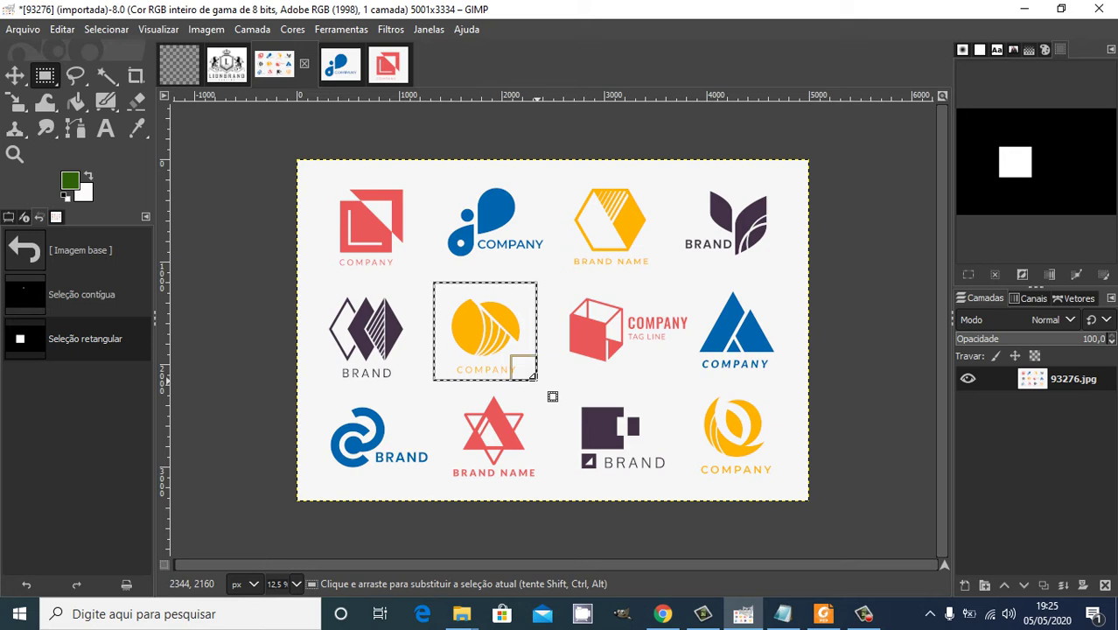
pyautogui.press('ctrl')
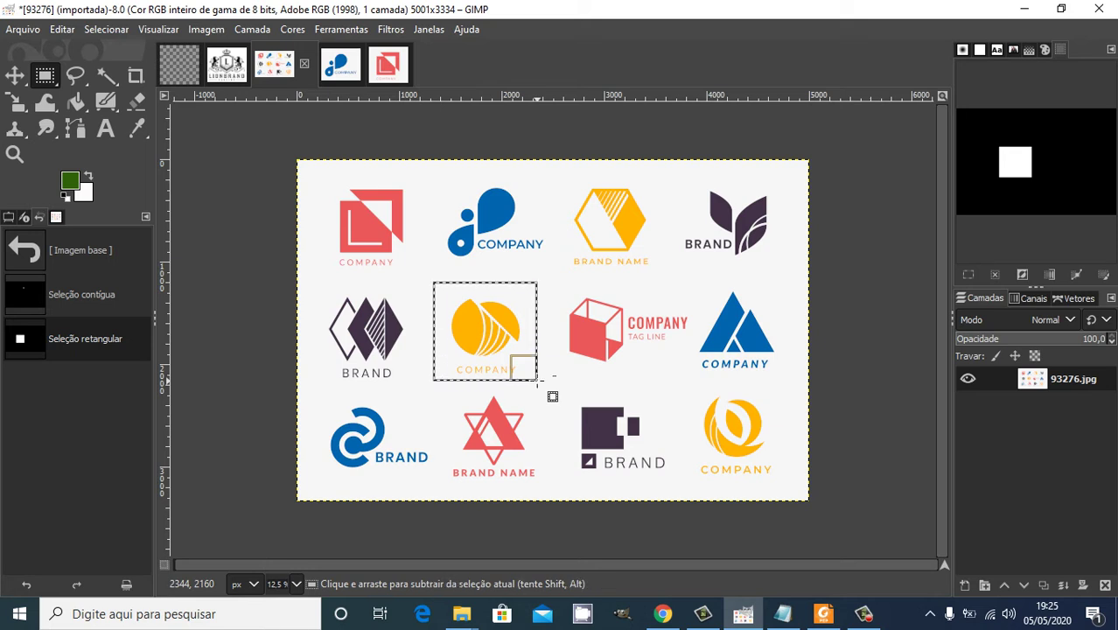
pyautogui.hotkey('ctrl', 'c')
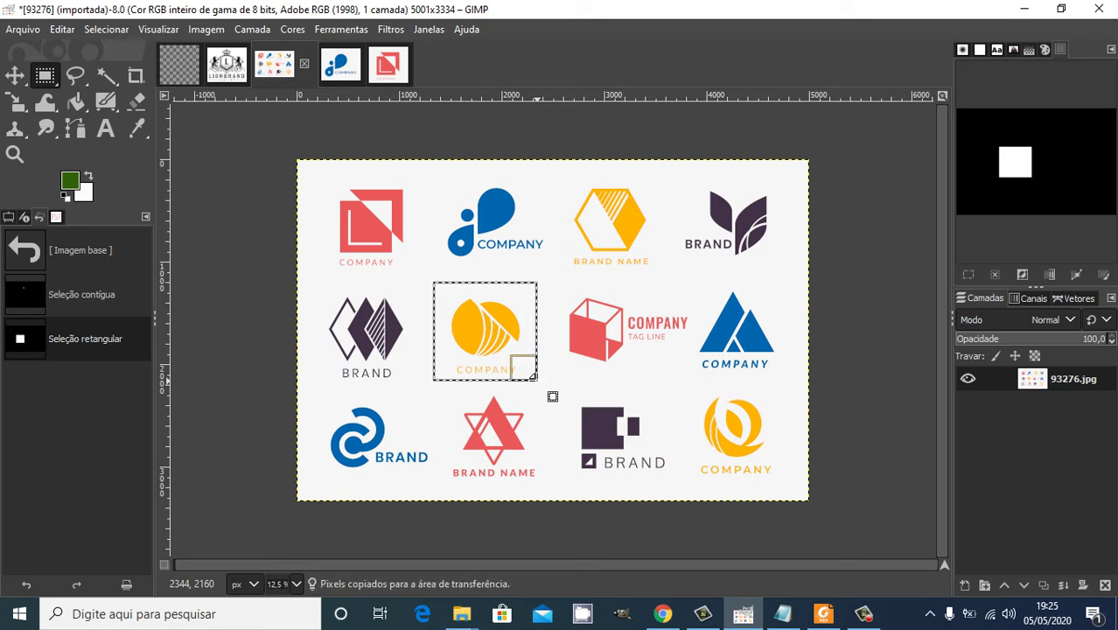
# Add a 180 x 180 px transparent layer to the blank profile image and paste the copied yellow logo into it.
pyautogui.click(180, 66)
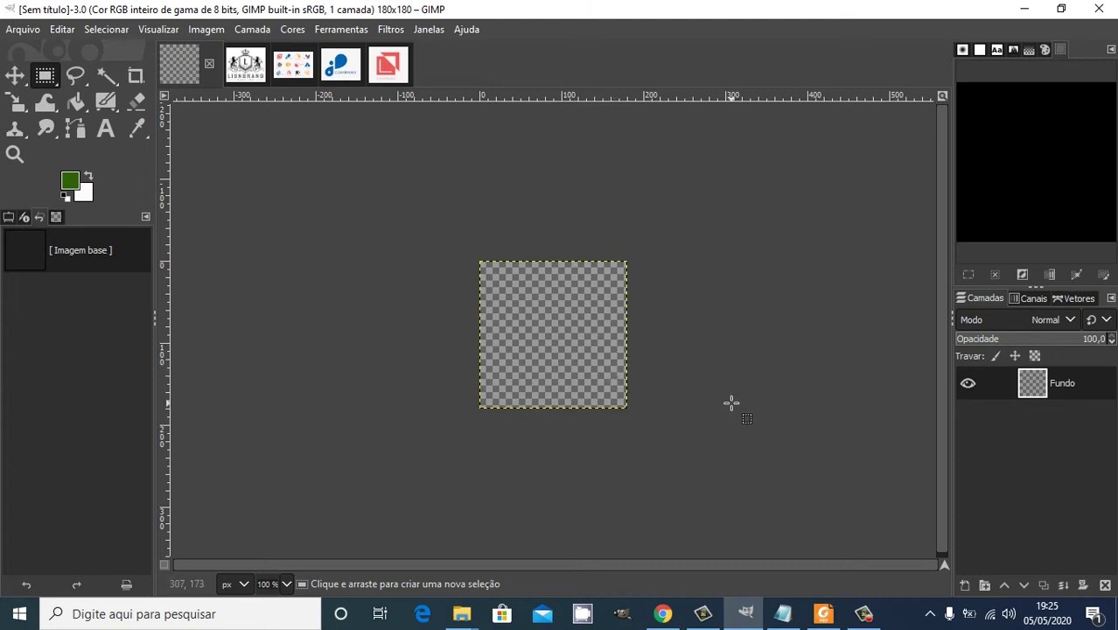
pyautogui.click(965, 587)
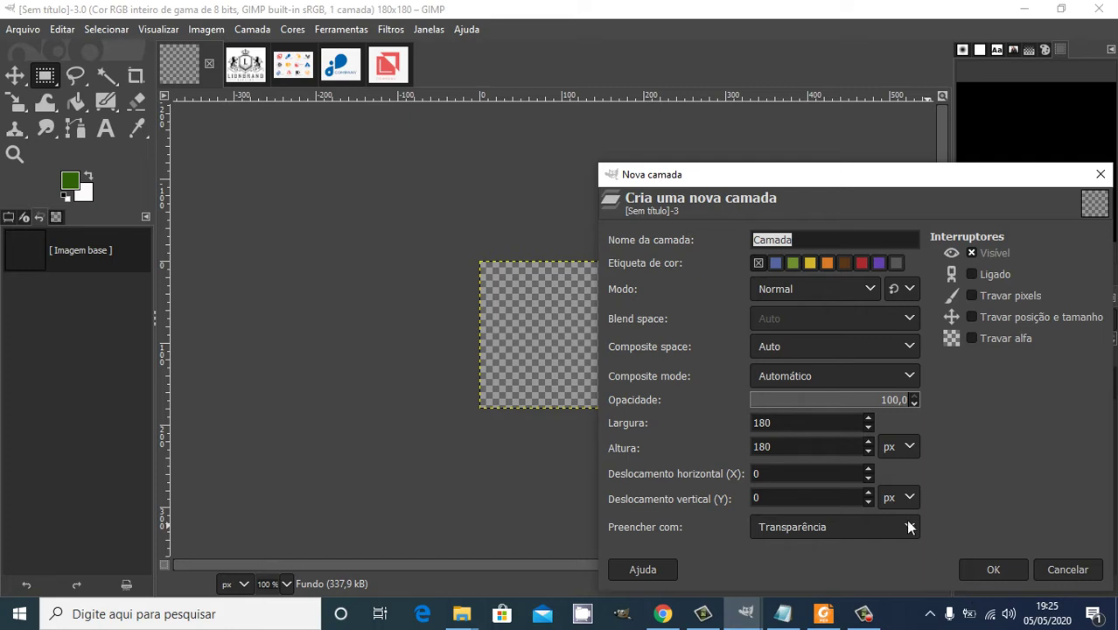
pyautogui.click(1069, 571)
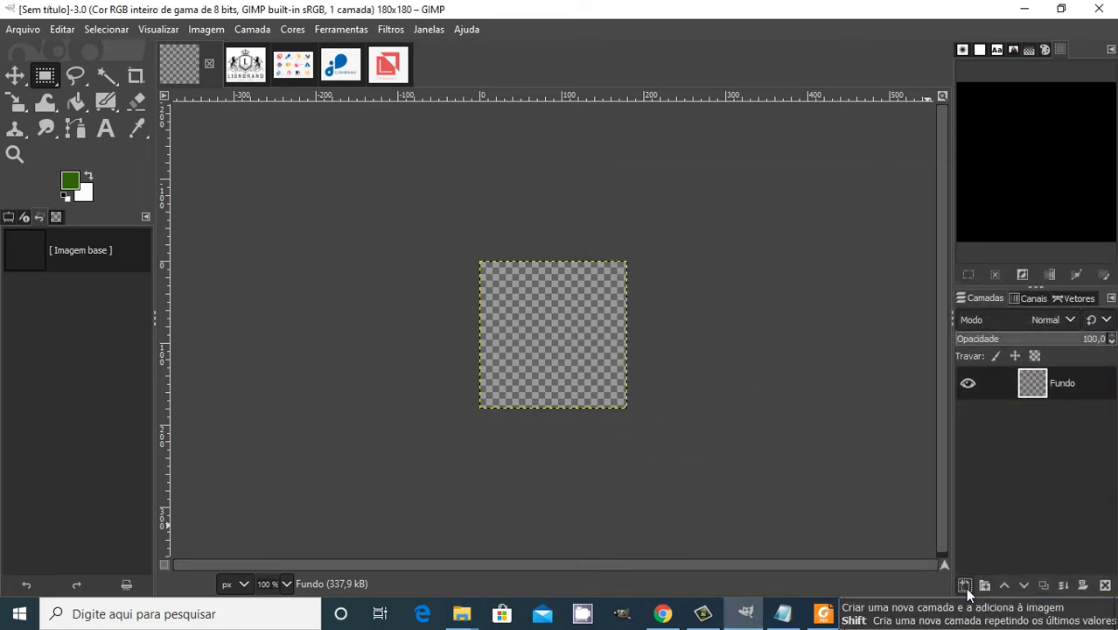
pyautogui.click(966, 586)
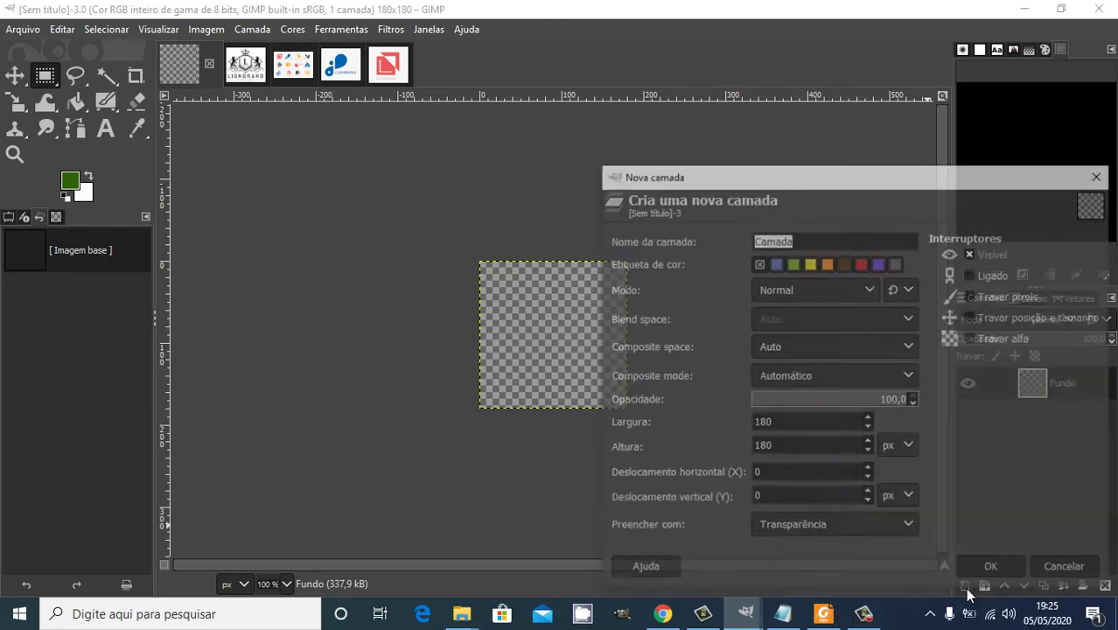
pyautogui.click(908, 528)
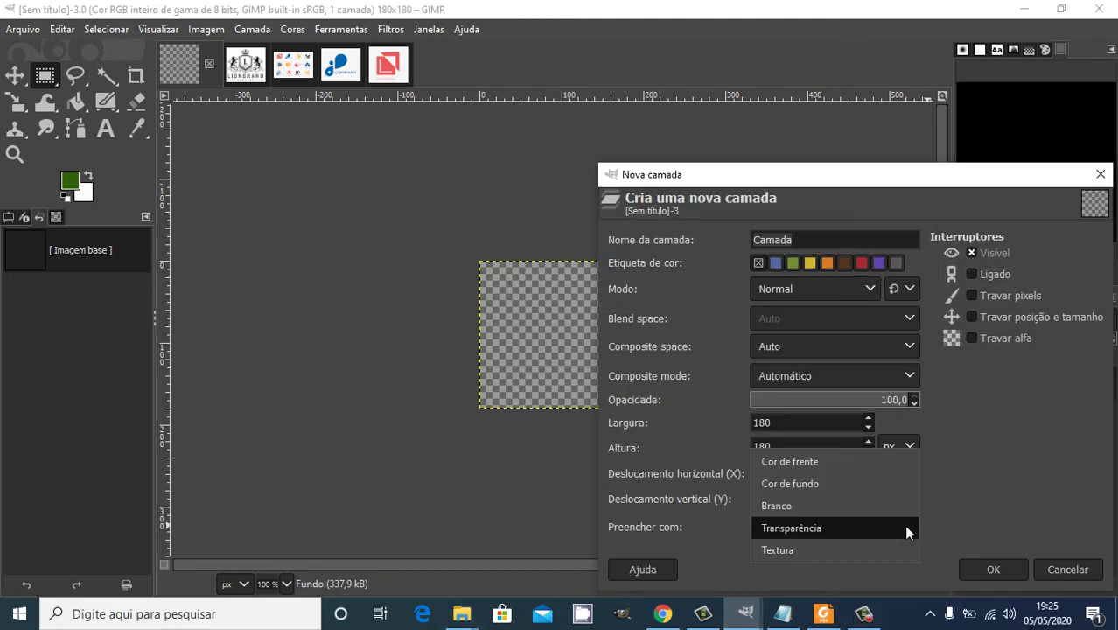
pyautogui.click(860, 530)
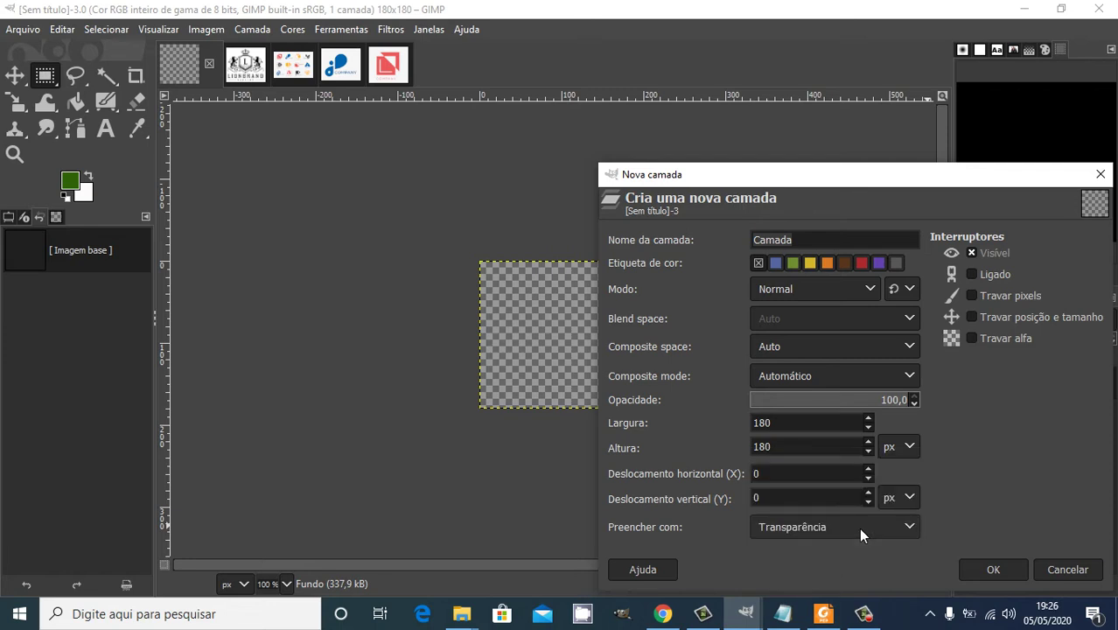
pyautogui.click(910, 533)
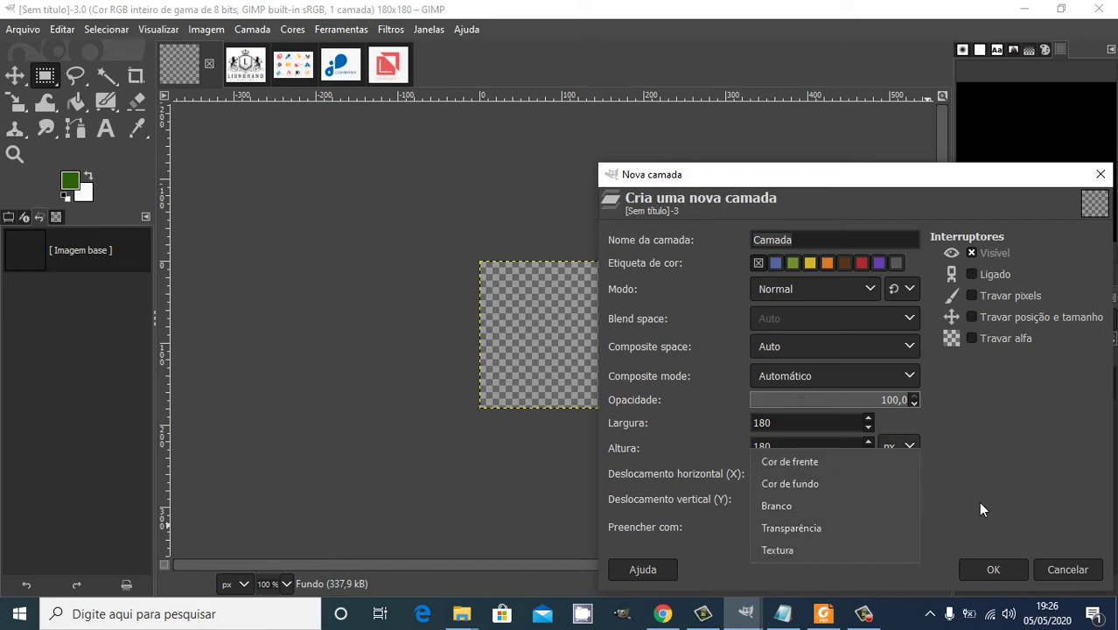
pyautogui.click(853, 528)
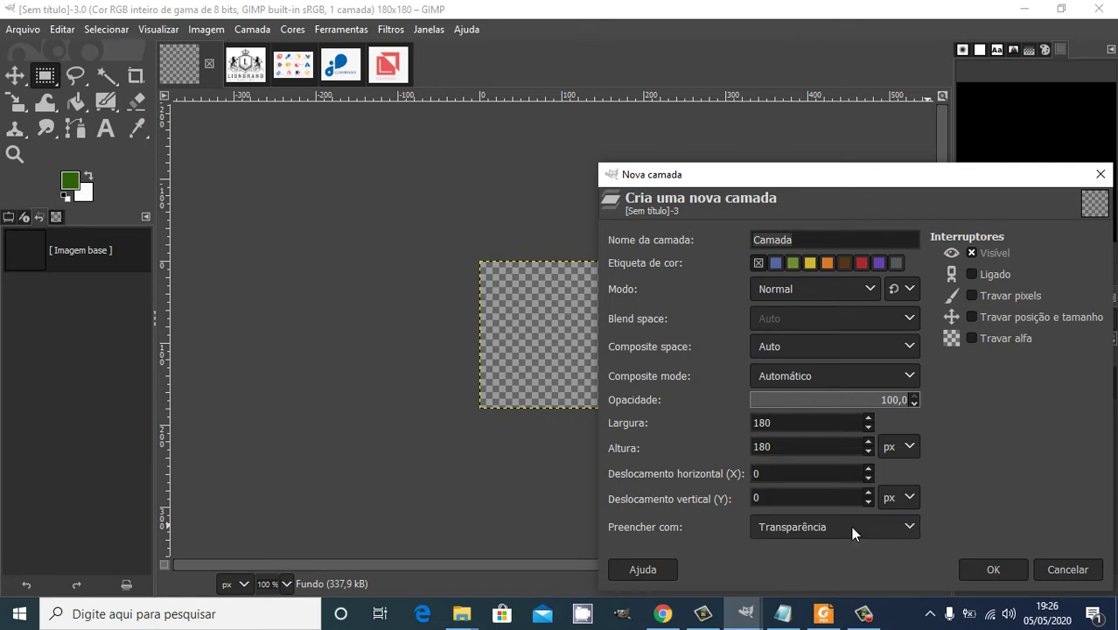
pyautogui.click(991, 570)
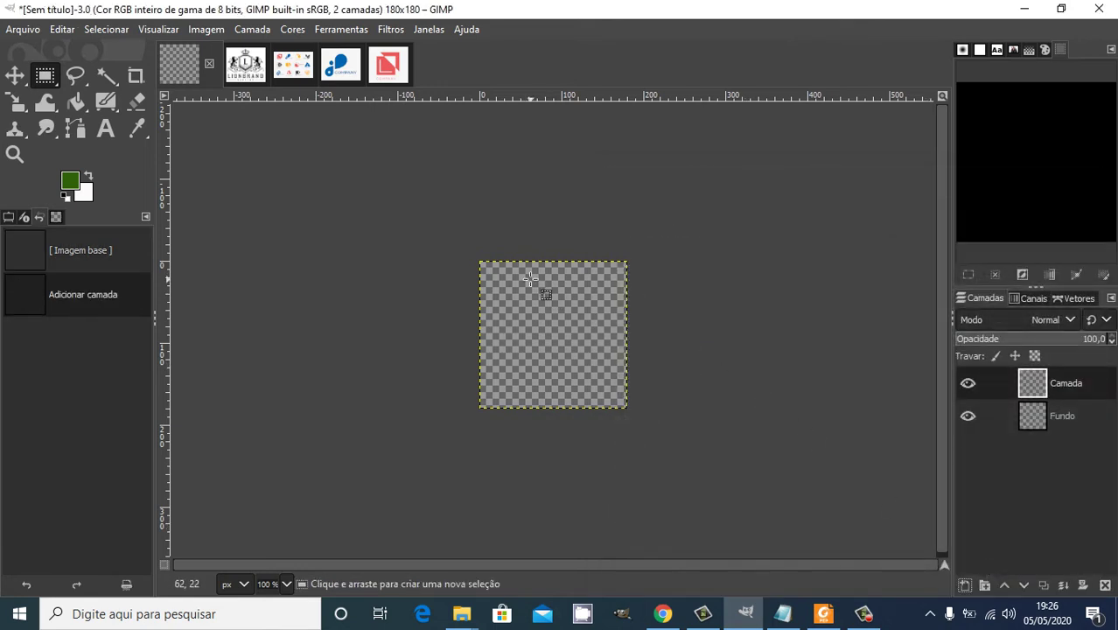
pyautogui.hotkey('ctrl', 'v')
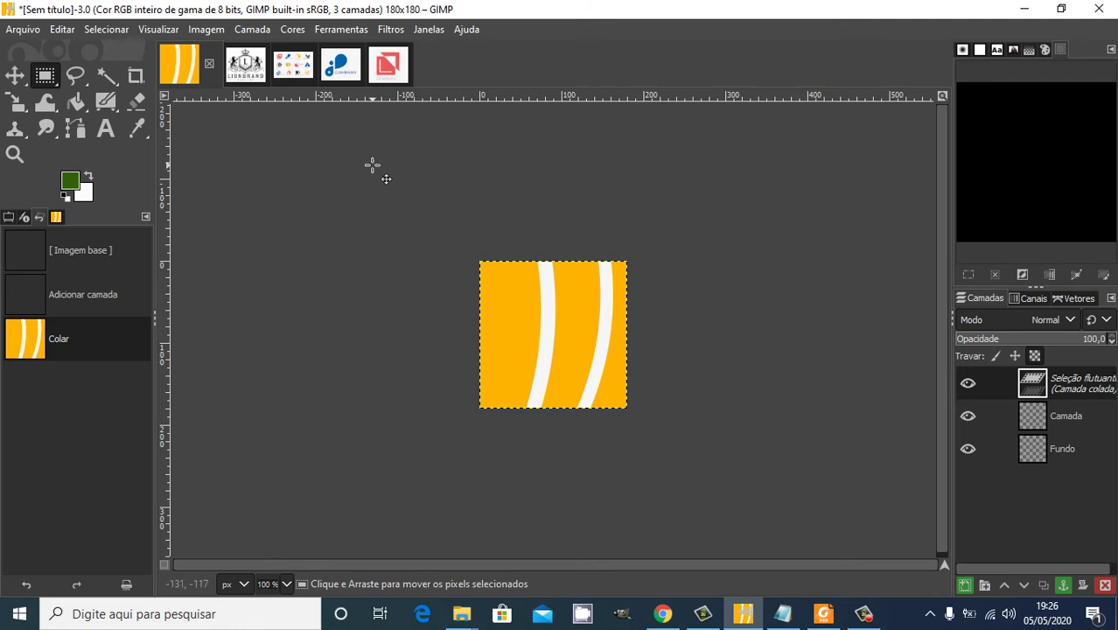
# Measure the width and height of the selection around the yellow logo on the 93276.jpg sheet, and clear that selection.
pyautogui.click(295, 66)
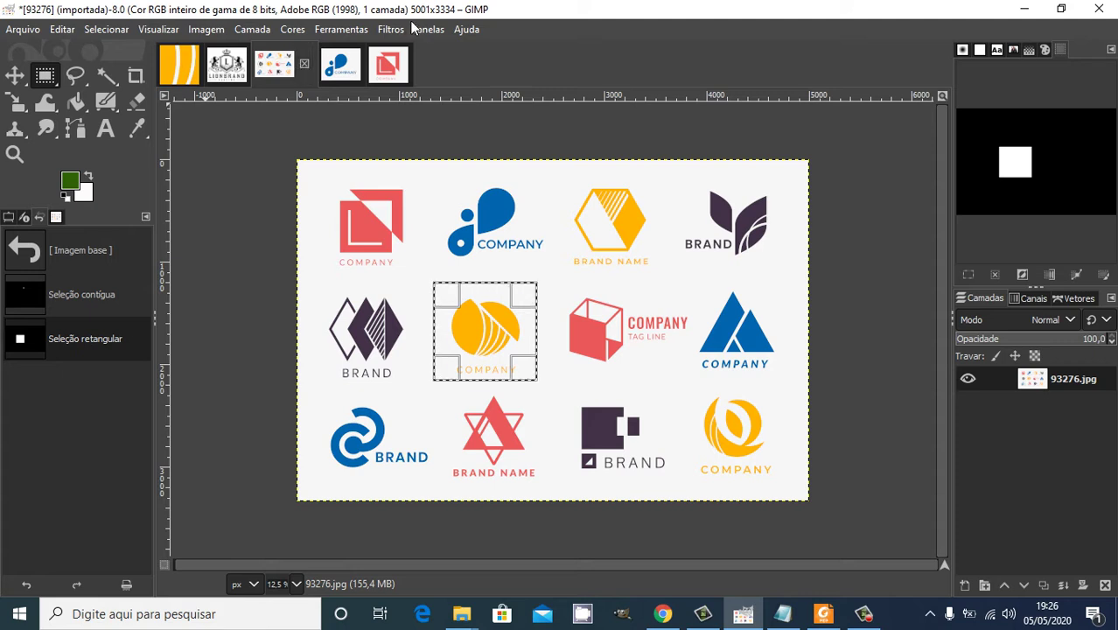
pyautogui.click(351, 31)
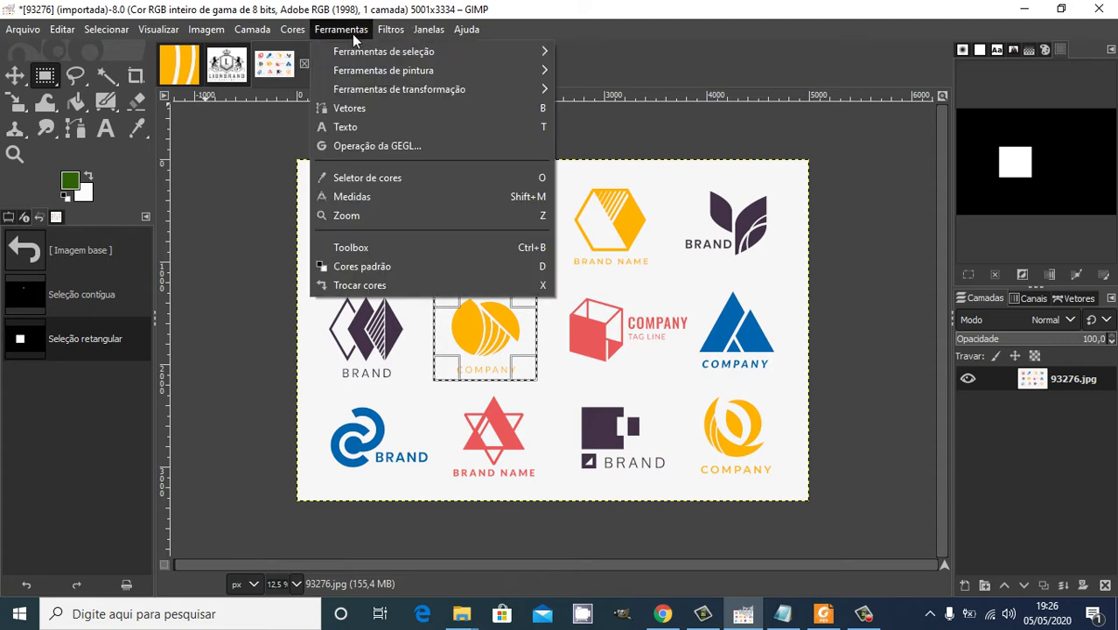
pyautogui.moveTo(469, 91)
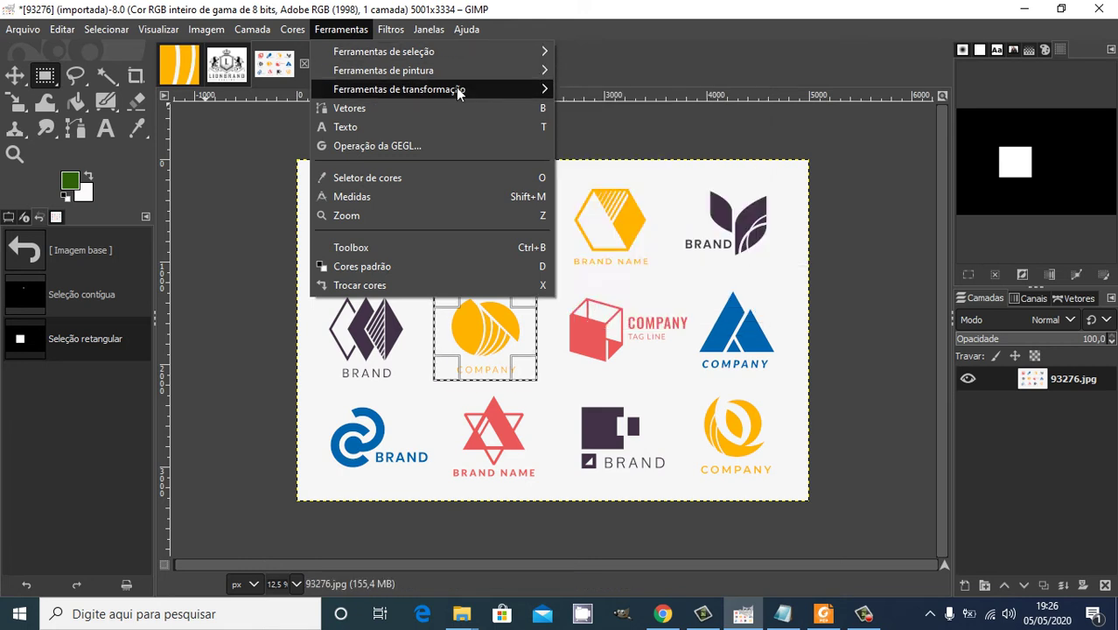
pyautogui.click(433, 202)
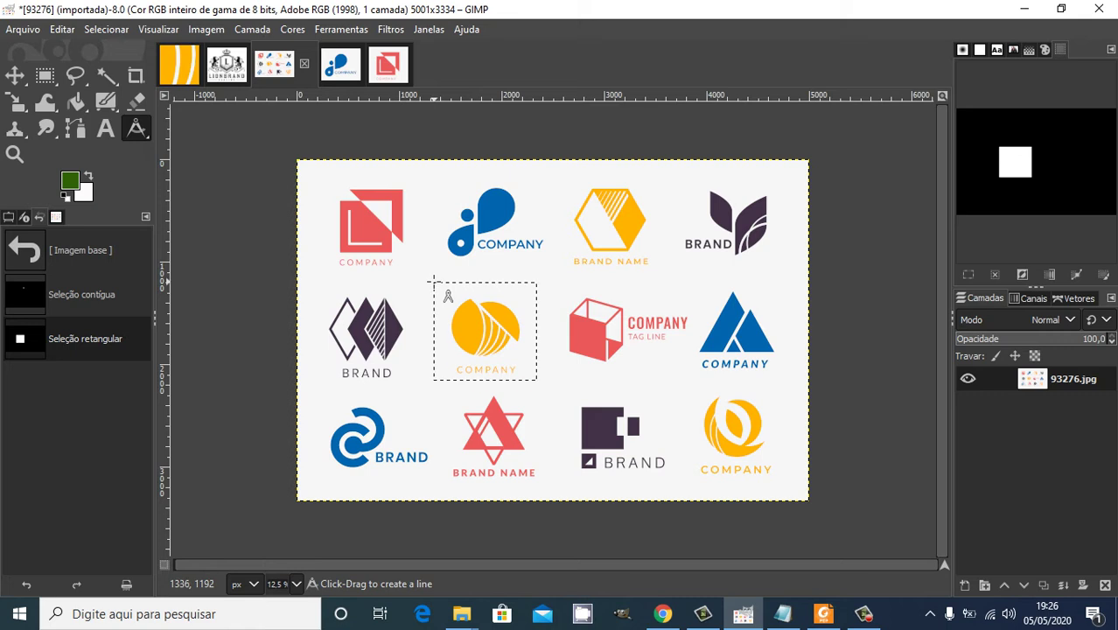
pyautogui.moveTo(433, 281); pyautogui.dragTo(540, 282)
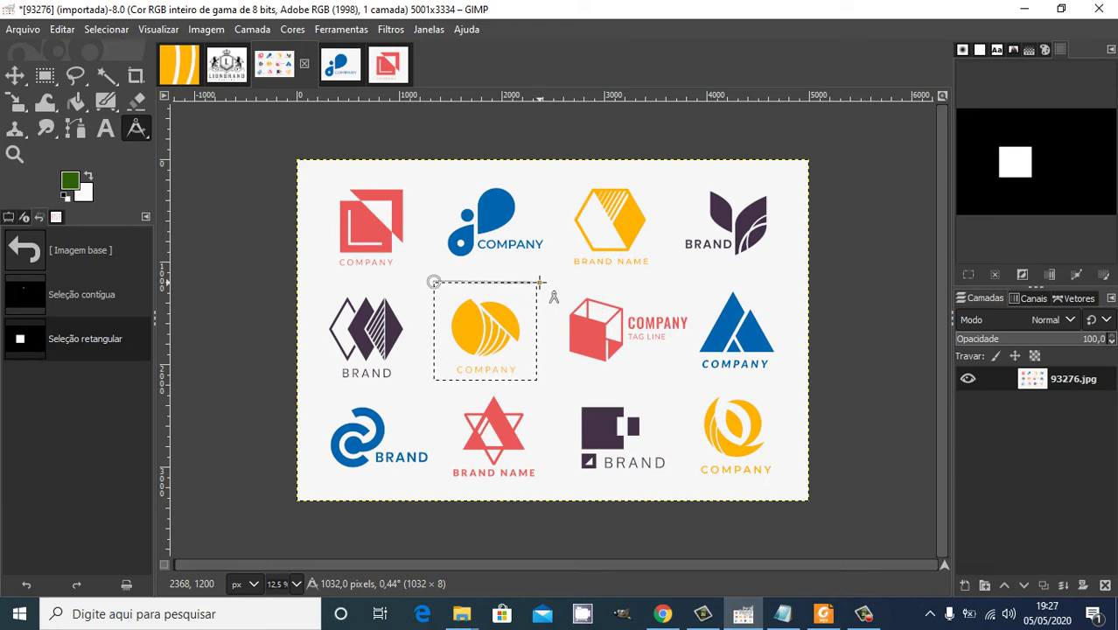
pyautogui.moveTo(556, 291); pyautogui.dragTo(551, 291)
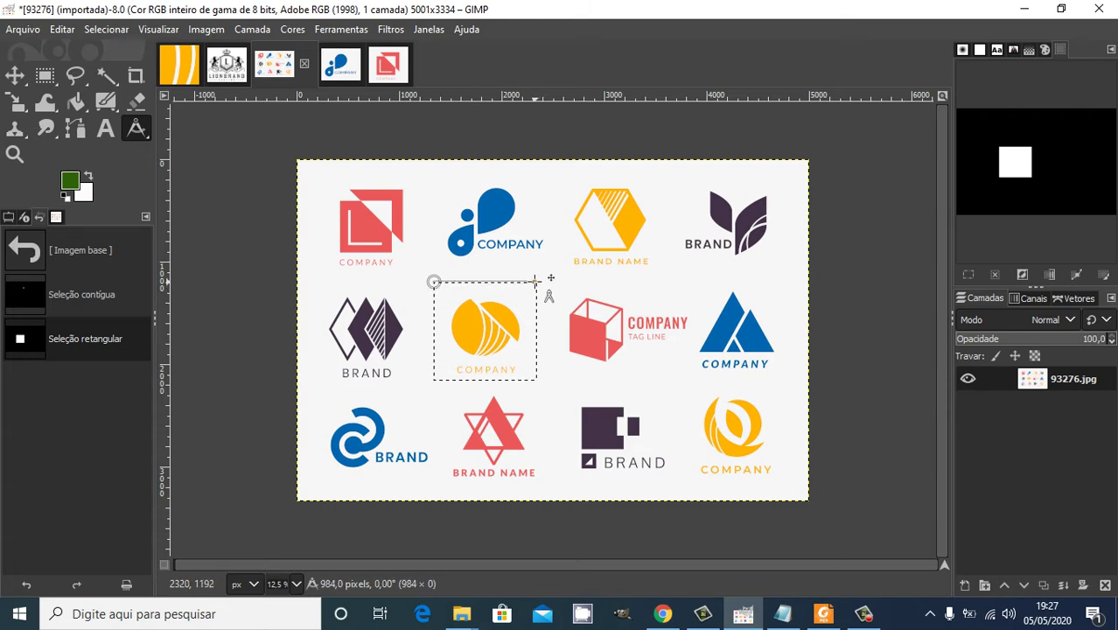
pyautogui.click(536, 376)
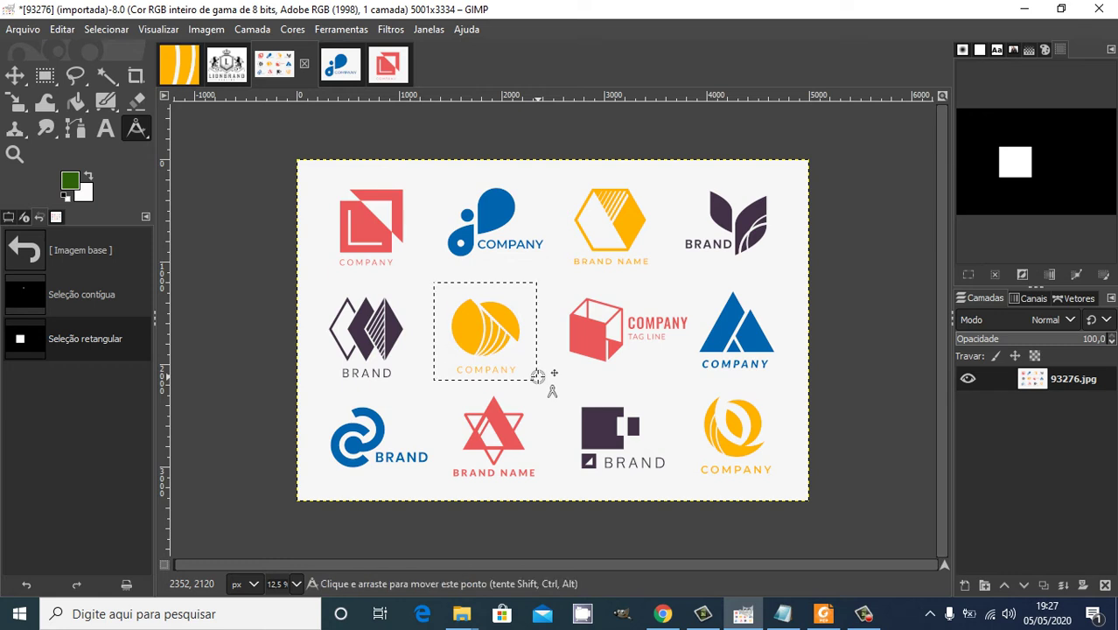
pyautogui.moveTo(538, 376); pyautogui.dragTo(433, 379)
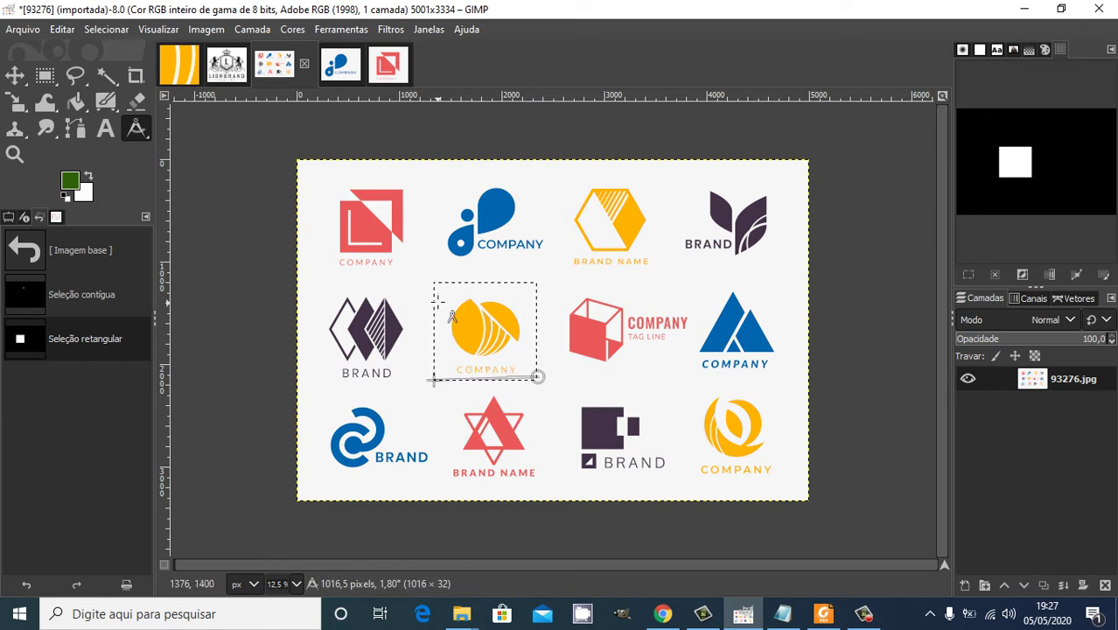
pyautogui.click(435, 284)
pyautogui.moveTo(434, 287); pyautogui.dragTo(435, 384)
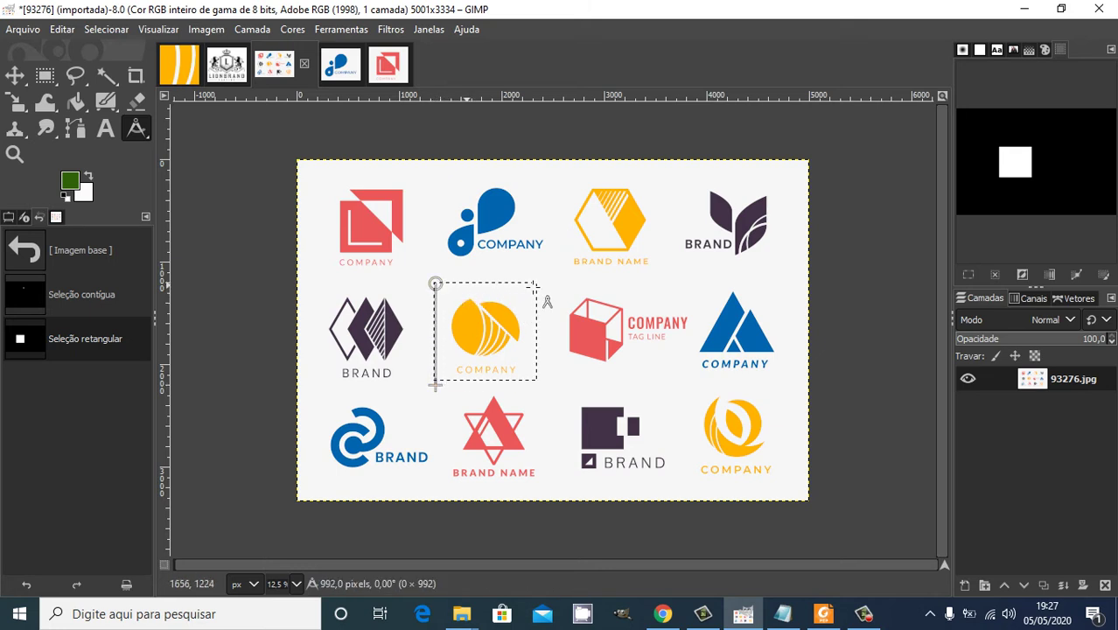
pyautogui.moveTo(533, 284); pyautogui.dragTo(428, 282)
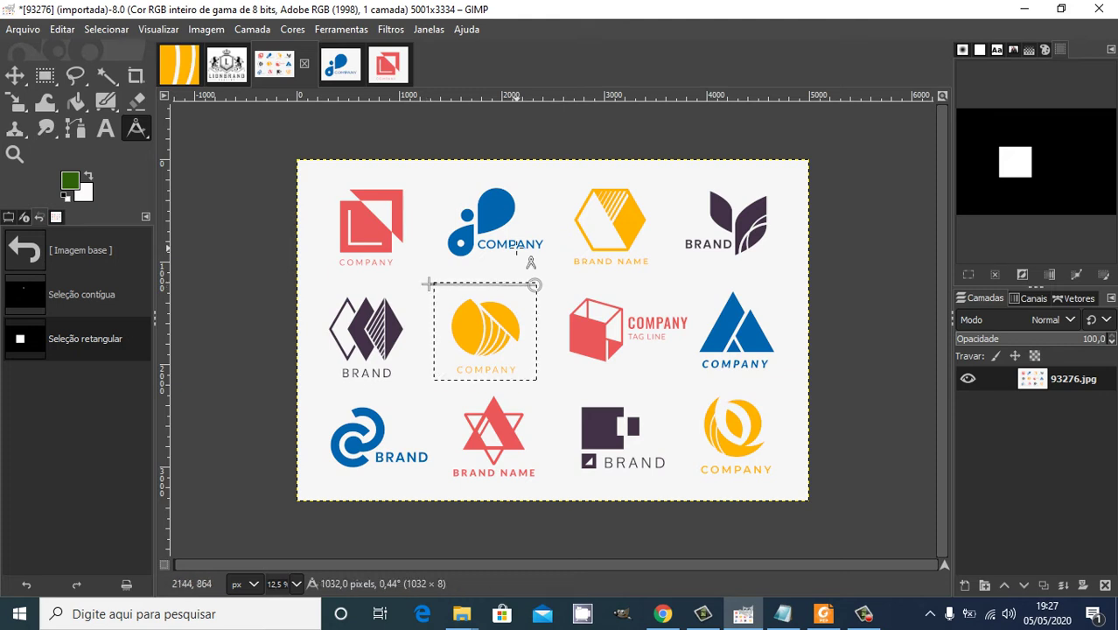
pyautogui.hotkey('ctrl', 'shift', 'a')
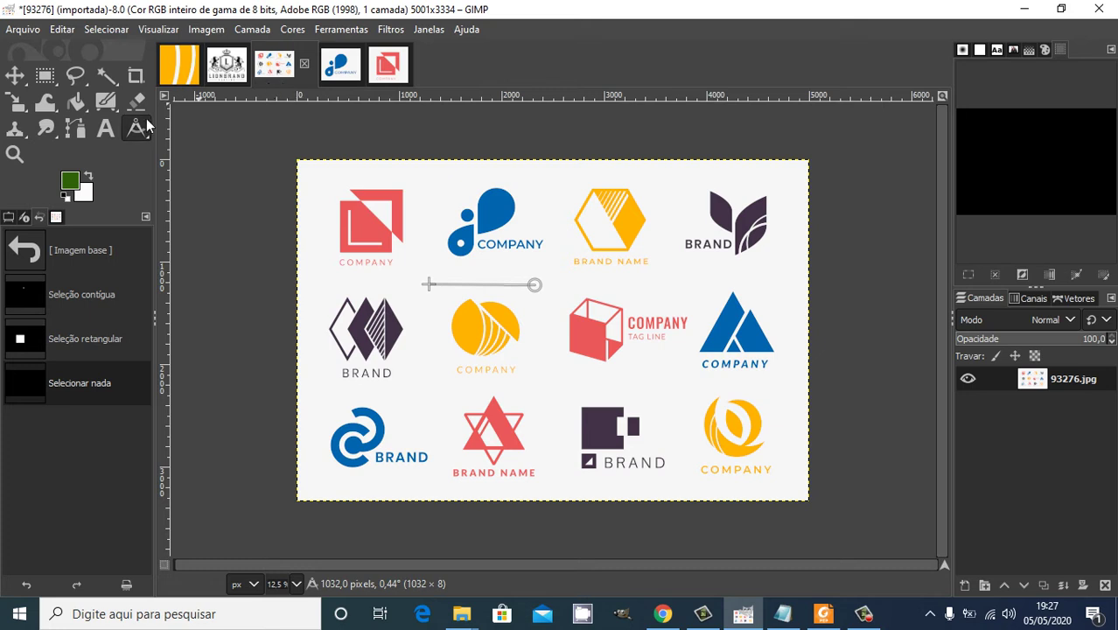
pyautogui.press('m')
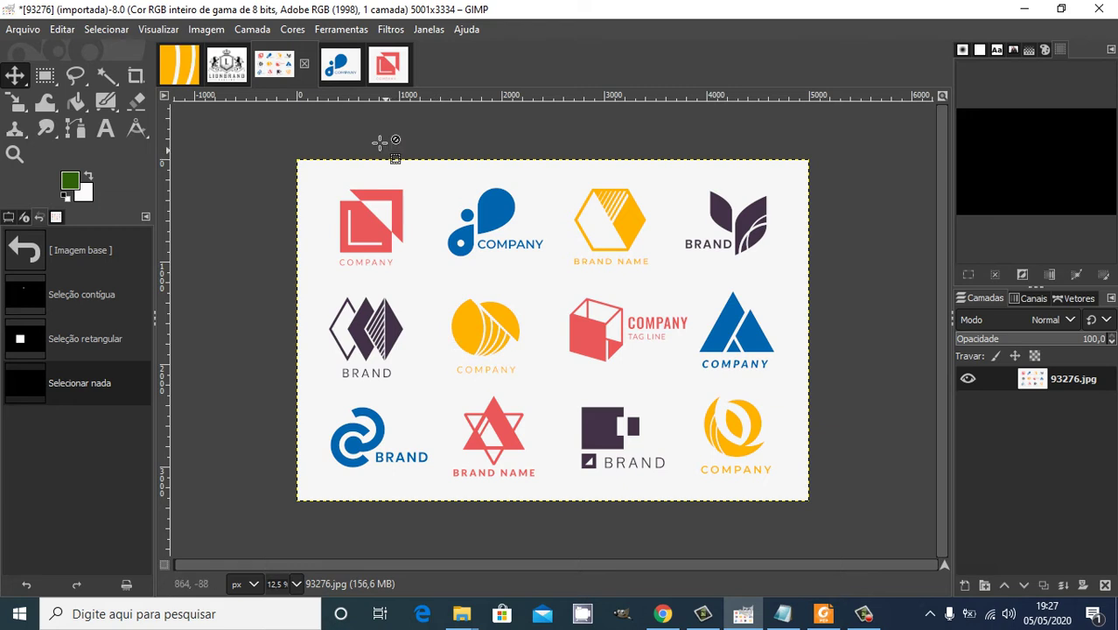
pyautogui.click(345, 31)
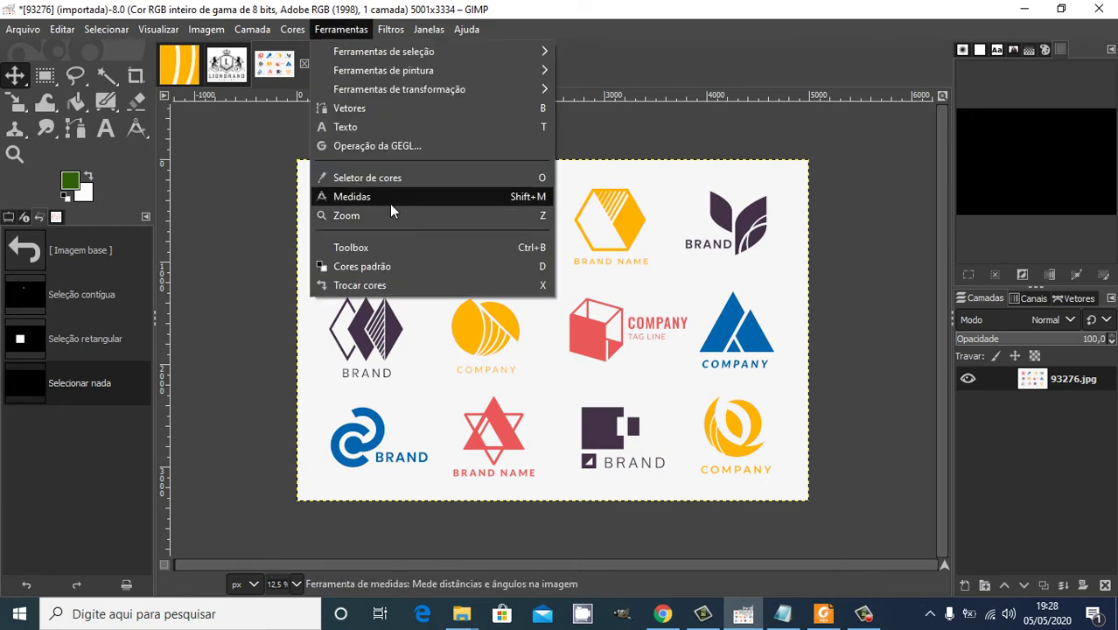
pyautogui.click(556, 389)
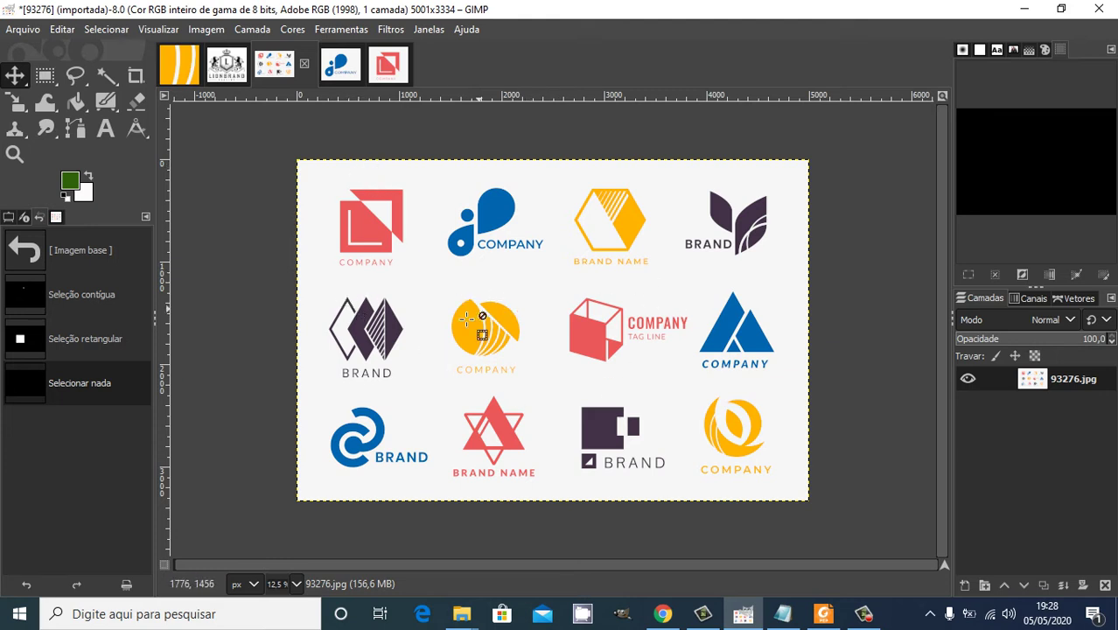
# Check the canvas size settings of the 93276.jpg sheet and close them without resizing.
pyautogui.click(206, 29)
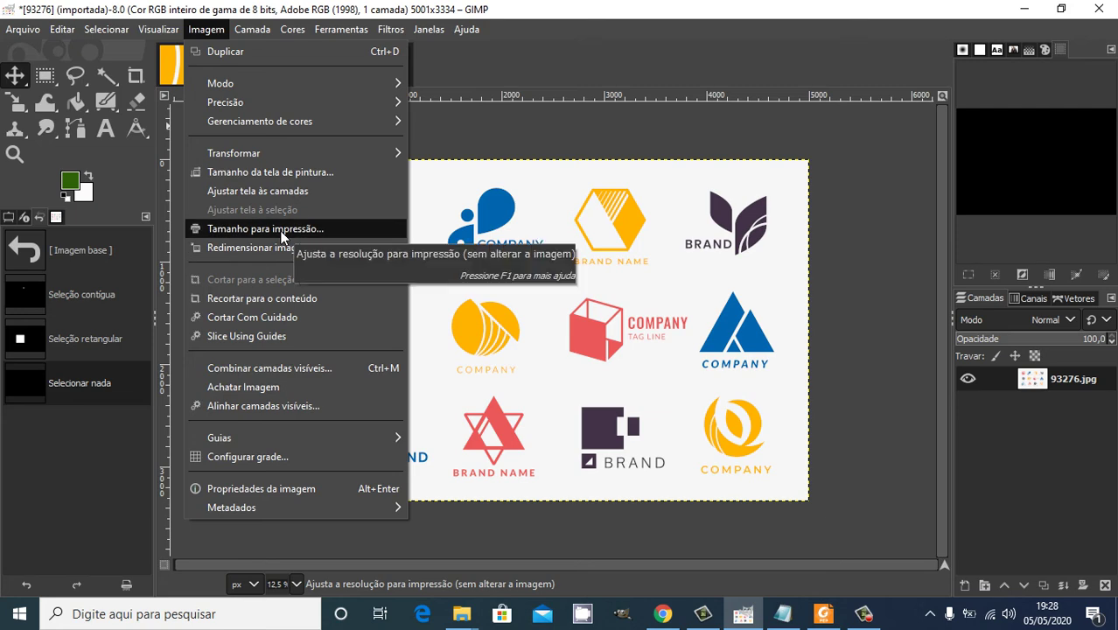
pyautogui.click(278, 175)
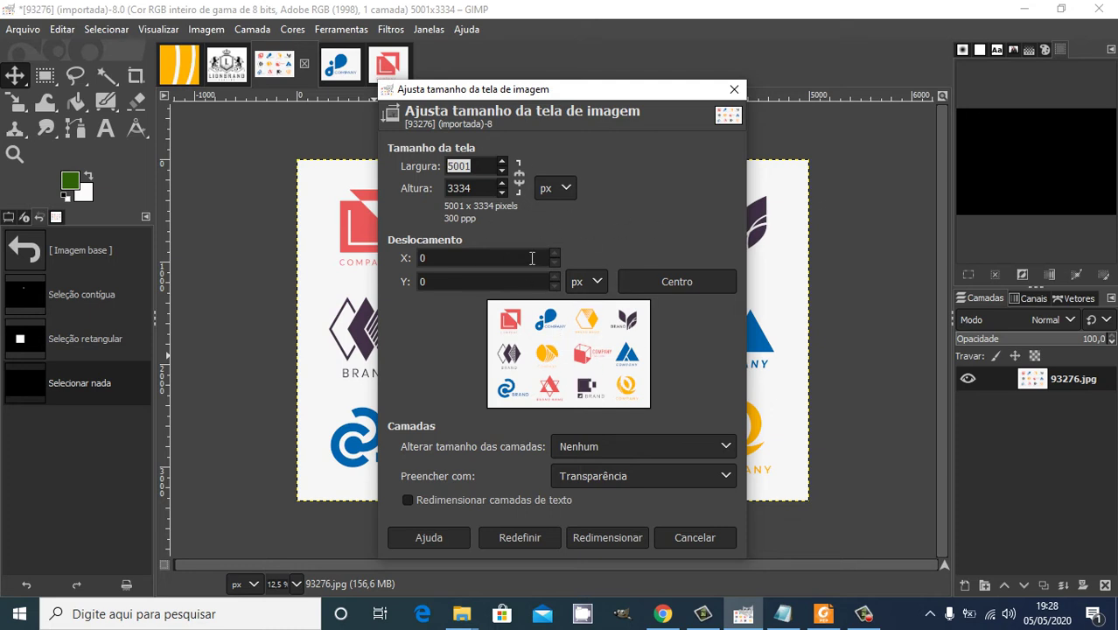
pyautogui.click(489, 165)
pyautogui.click(733, 90)
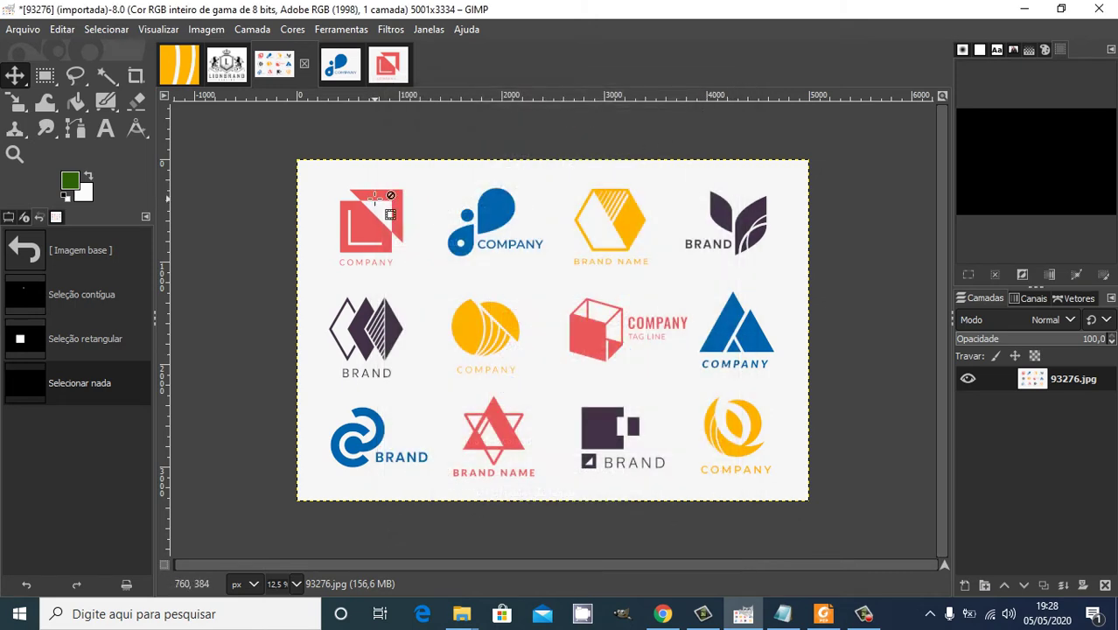
# In the 180 x 180 px profile image, scale the pasted yellow logo down to about 379 x 361 px.
pyautogui.click(183, 73)
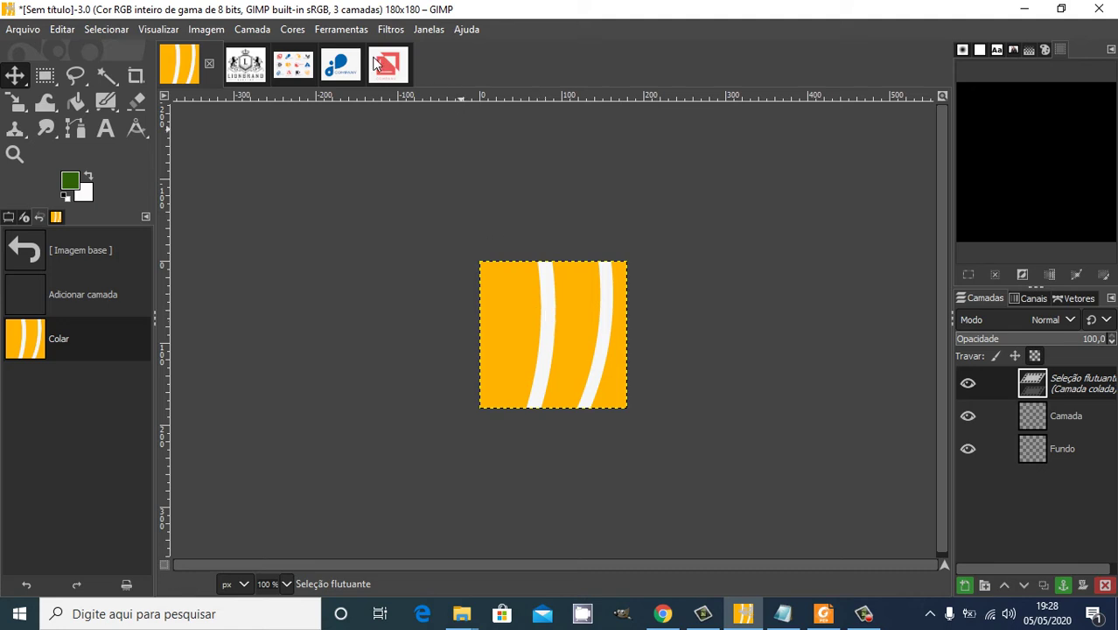
pyautogui.click(340, 31)
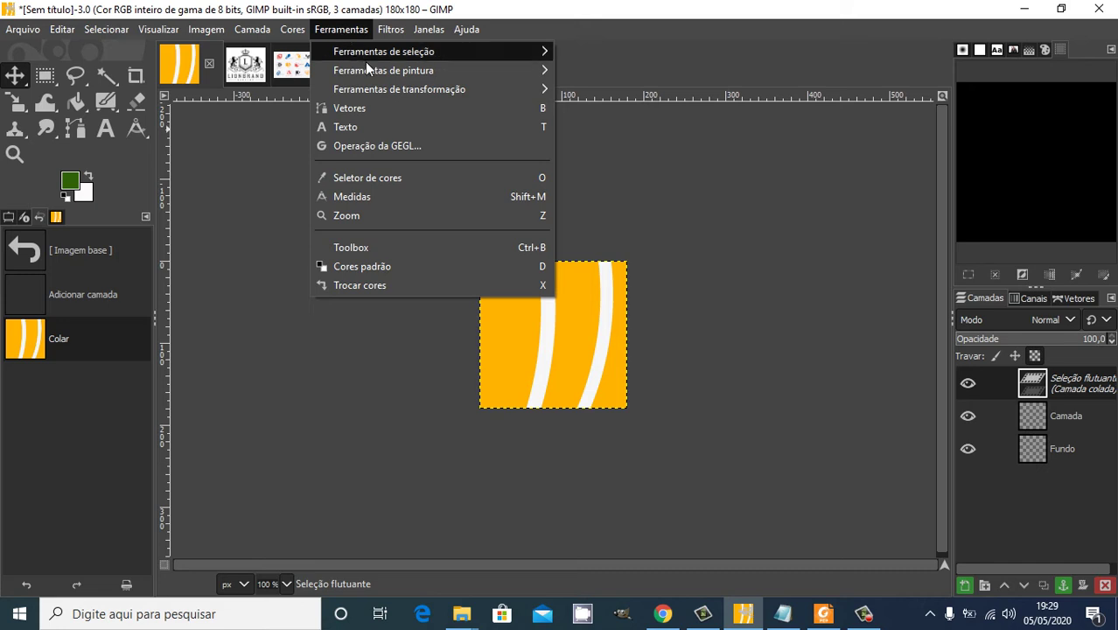
pyautogui.moveTo(456, 54)
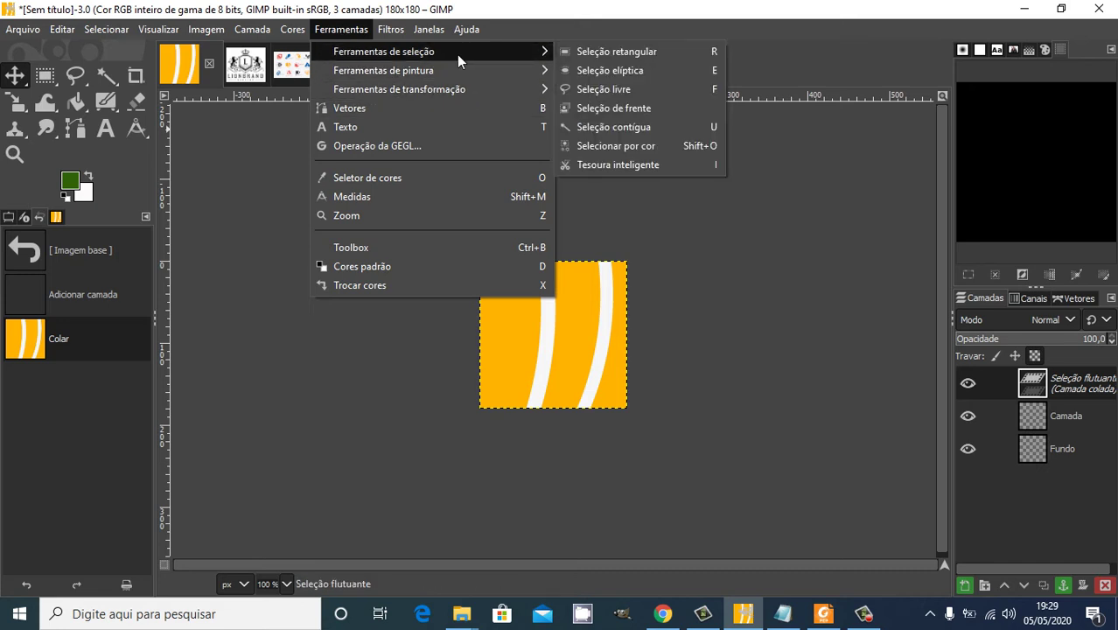
pyautogui.moveTo(444, 88)
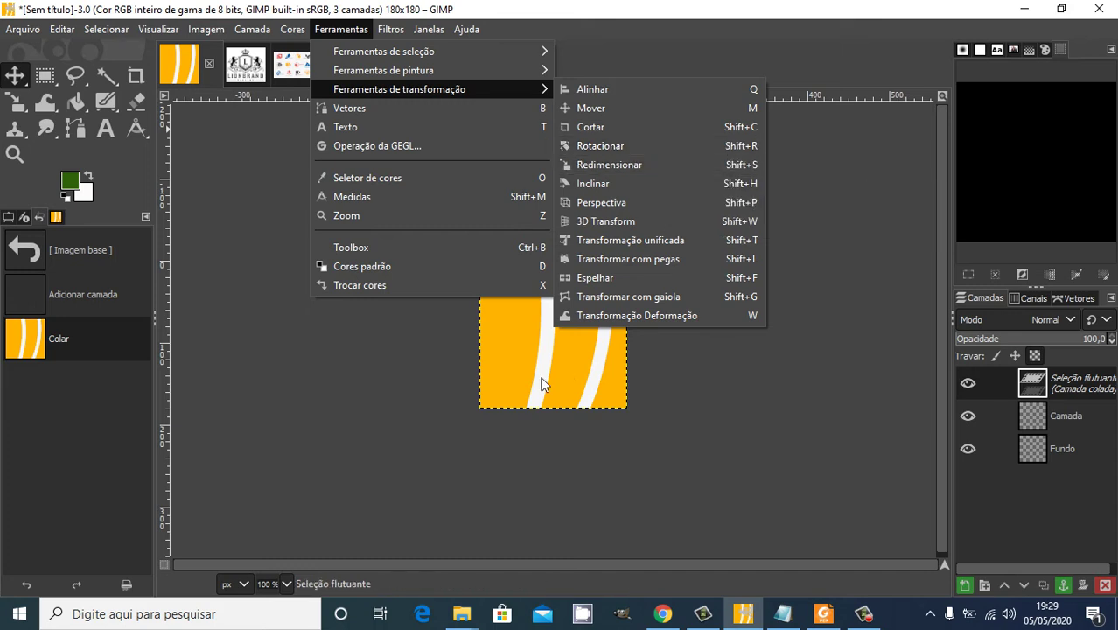
pyautogui.click(637, 315)
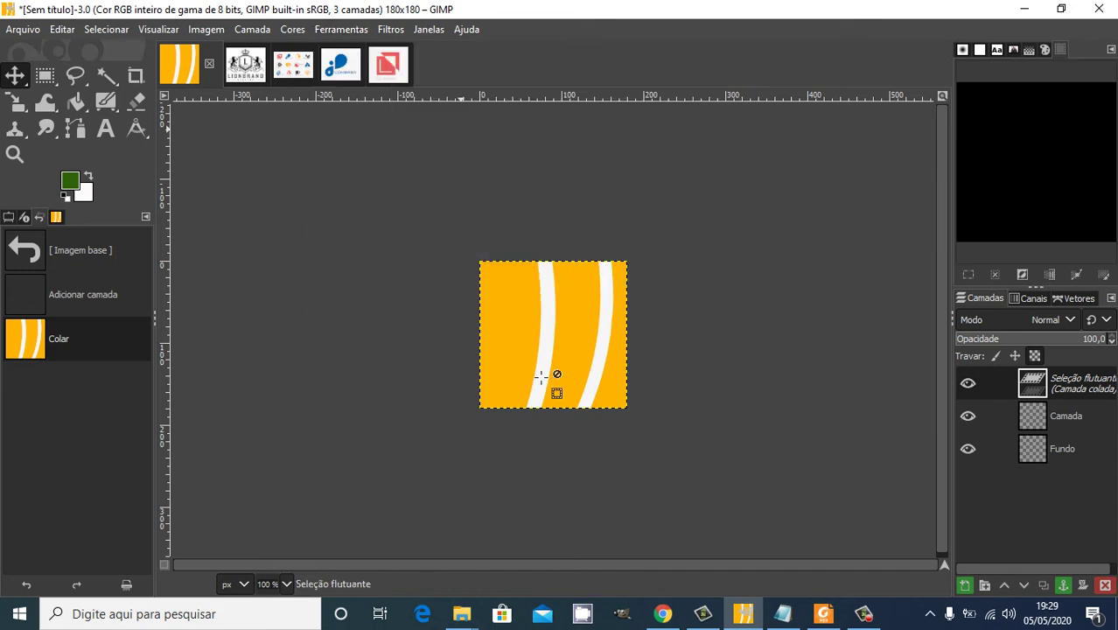
pyautogui.click(541, 376)
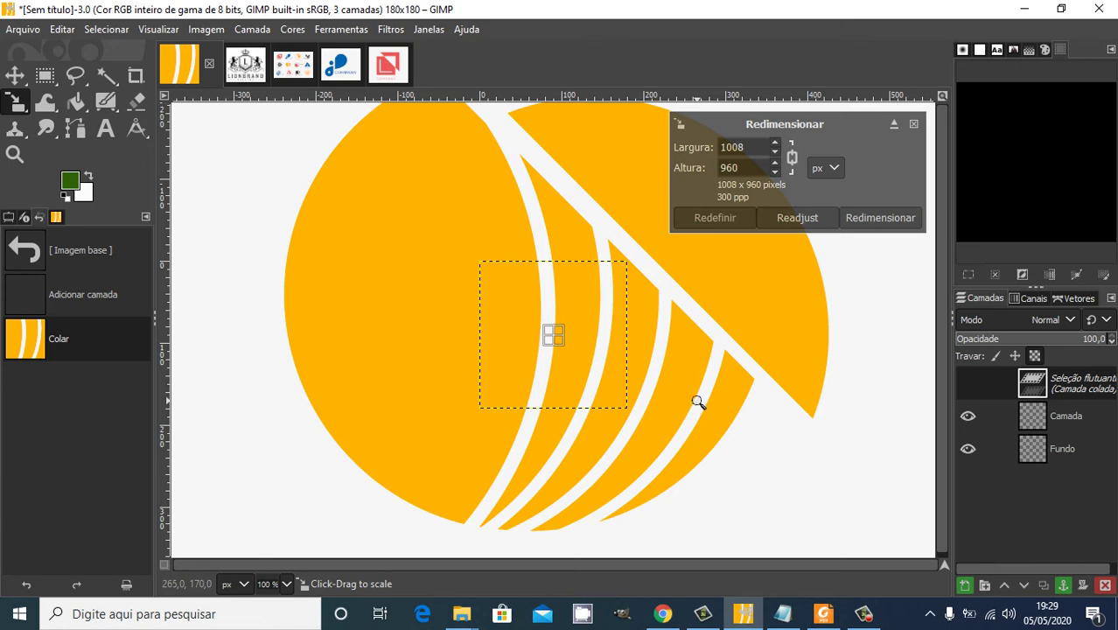
pyautogui.hotkey('shift', 'ctrl', 'j')
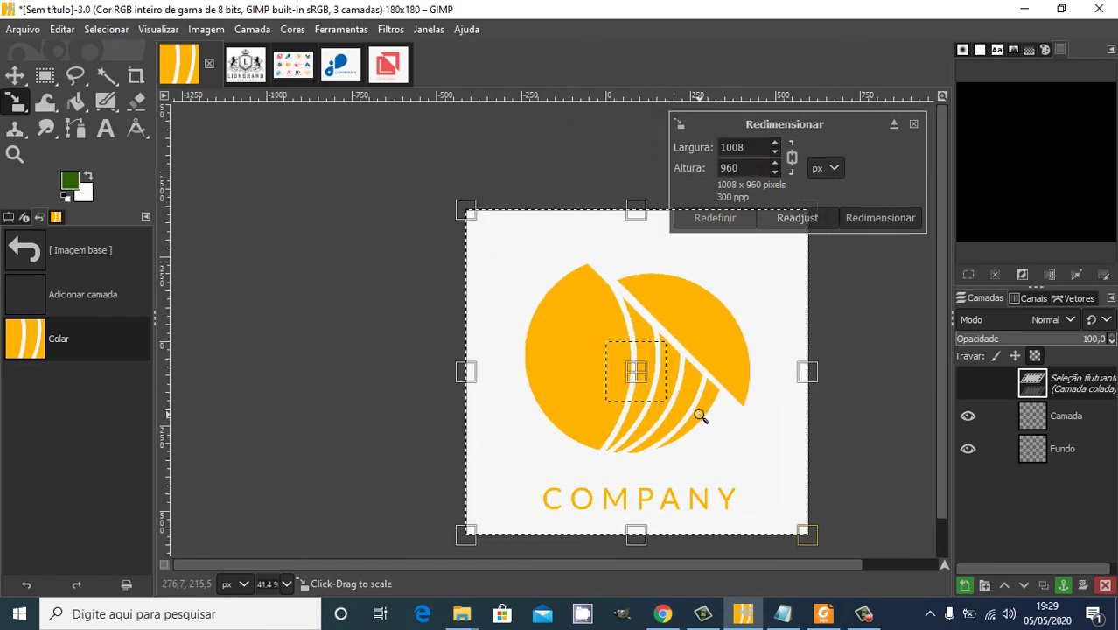
pyautogui.scroll(-3, 700, 415)
pyautogui.scroll(1, 700, 414)
pyautogui.scroll(3, 700, 415)
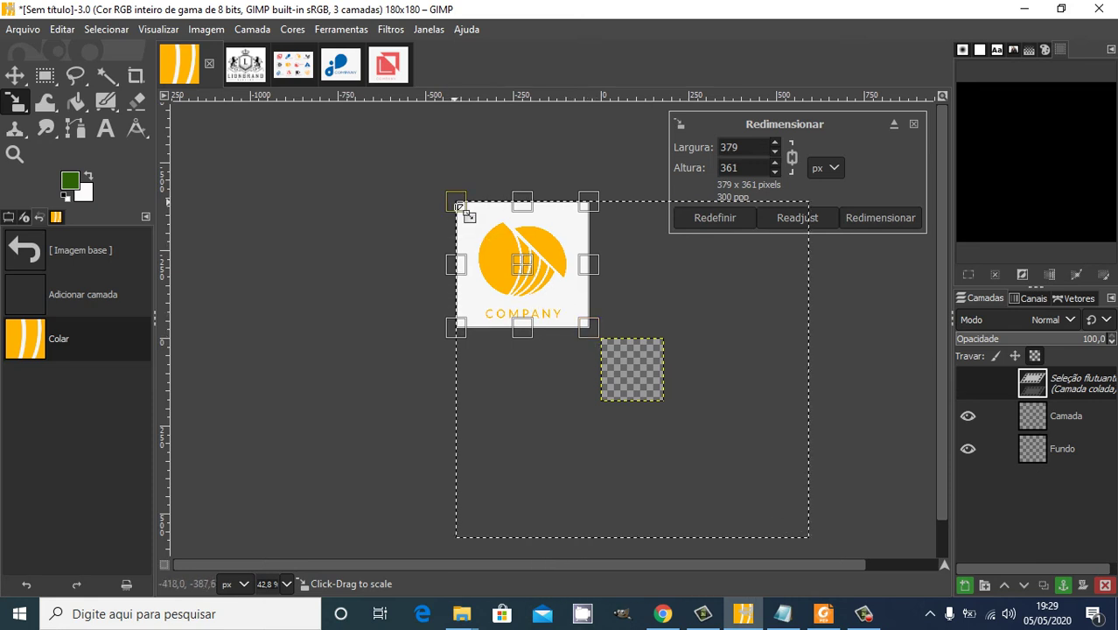
# Scale the pasted yellow logo further down to about 205 x 195 px over the transparent canvas and apply it.
pyautogui.moveTo(461, 210); pyautogui.dragTo(486, 238)
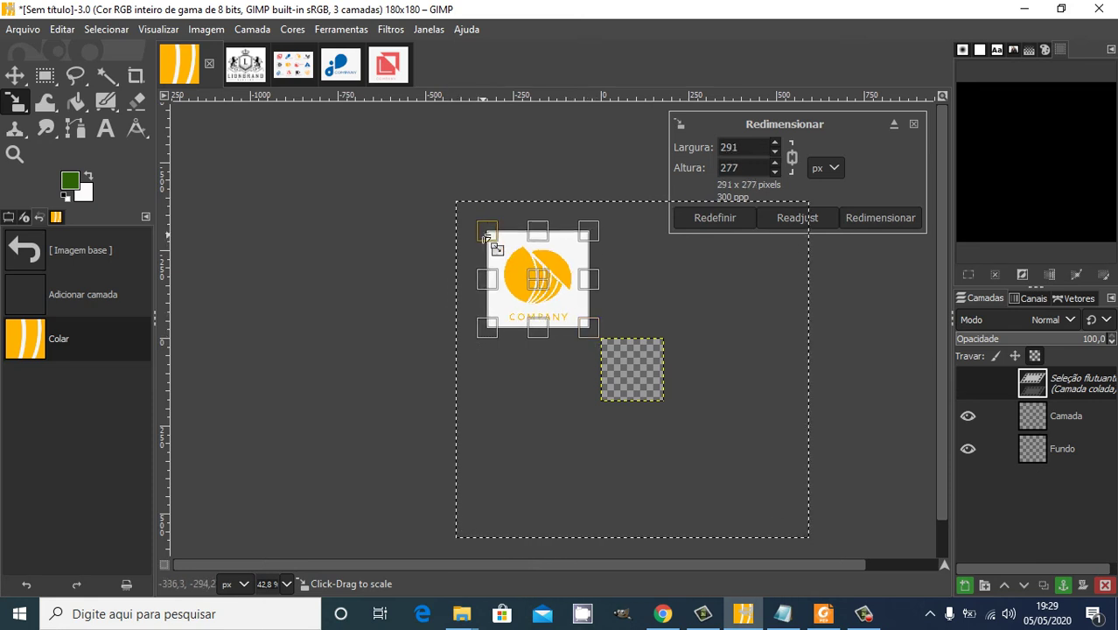
pyautogui.moveTo(589, 323); pyautogui.dragTo(664, 406)
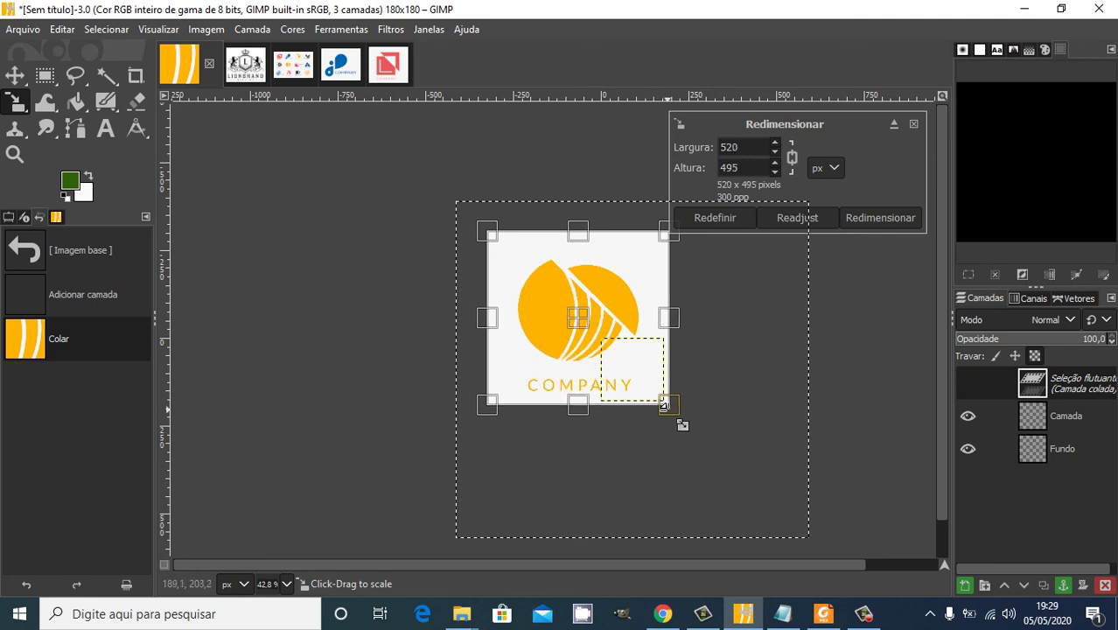
pyautogui.moveTo(491, 236); pyautogui.dragTo(585, 350)
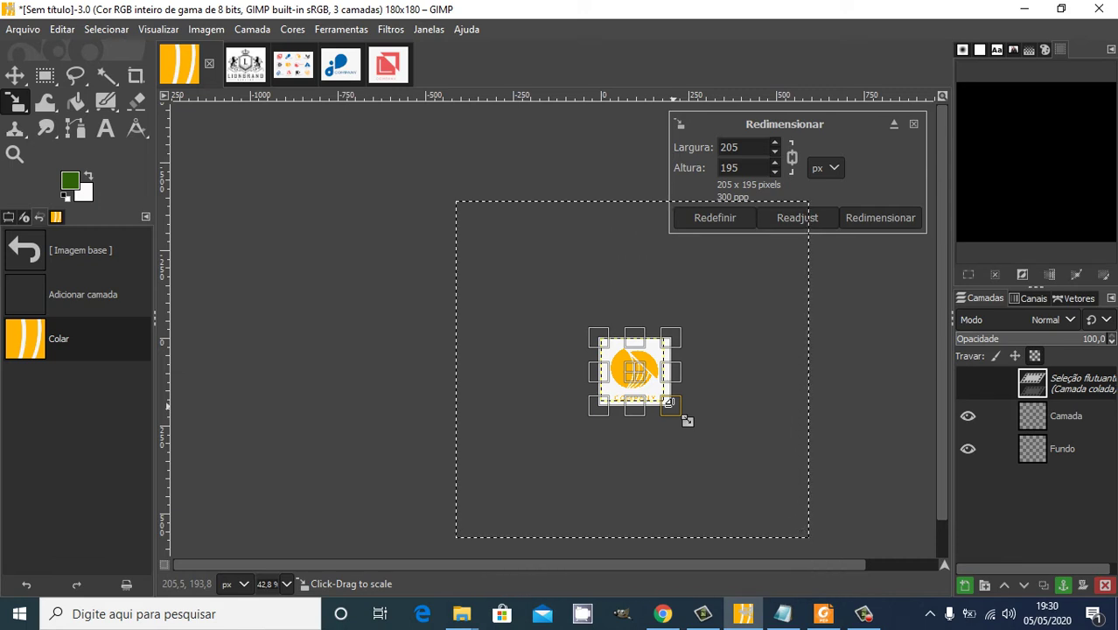
pyautogui.press('Return')
pyautogui.press('m')
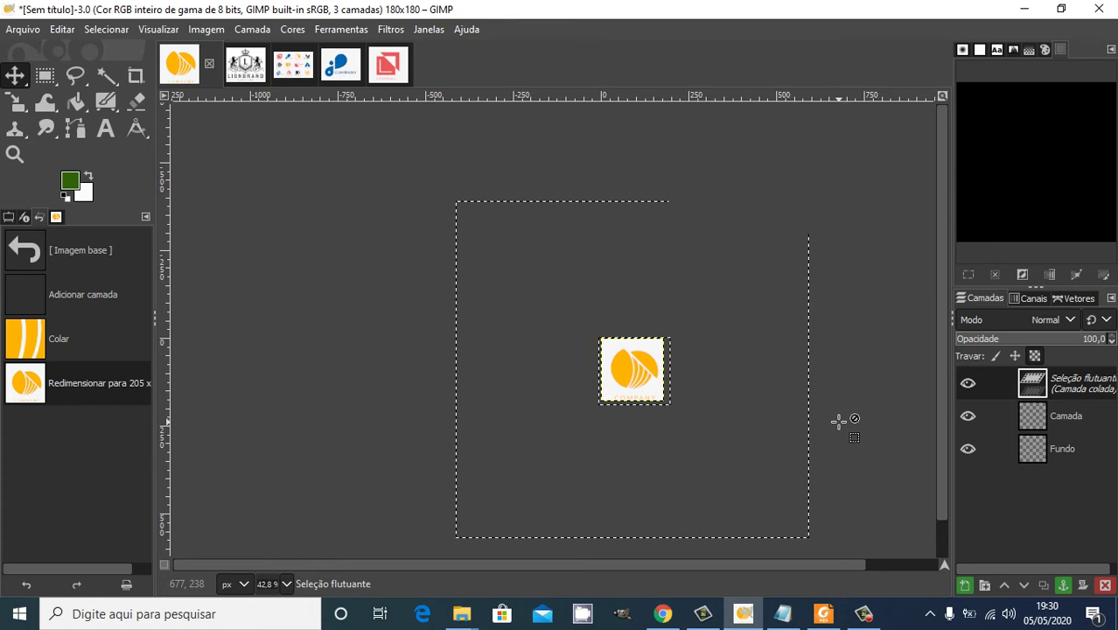
# Examine up close how the scaled yellow logo and its COMPANY text fit within the profile image's canvas.
pyautogui.hotkey('shift', 'j')
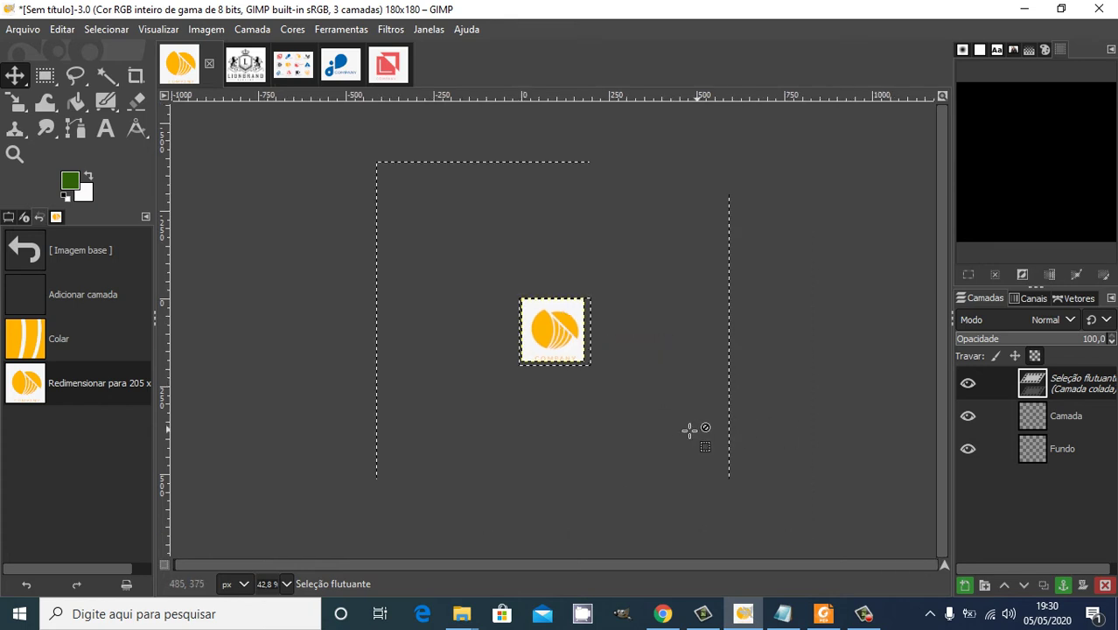
pyautogui.scroll(3, 676, 417)
pyautogui.scroll(-2, 676, 417)
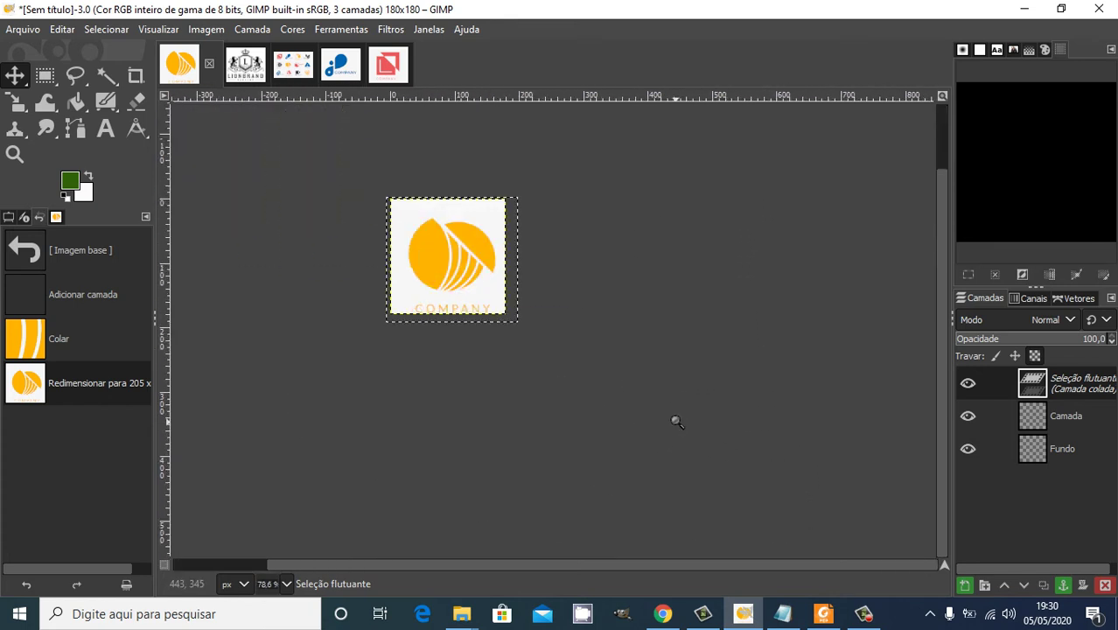
pyautogui.scroll(2, 676, 416)
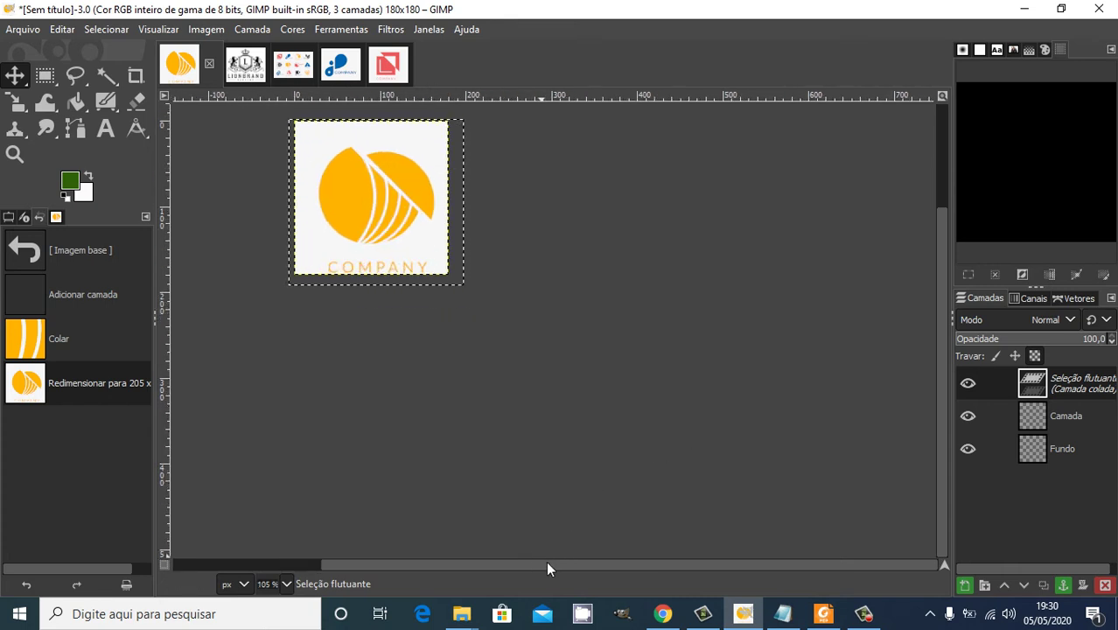
pyautogui.moveTo(546, 567); pyautogui.dragTo(482, 569)
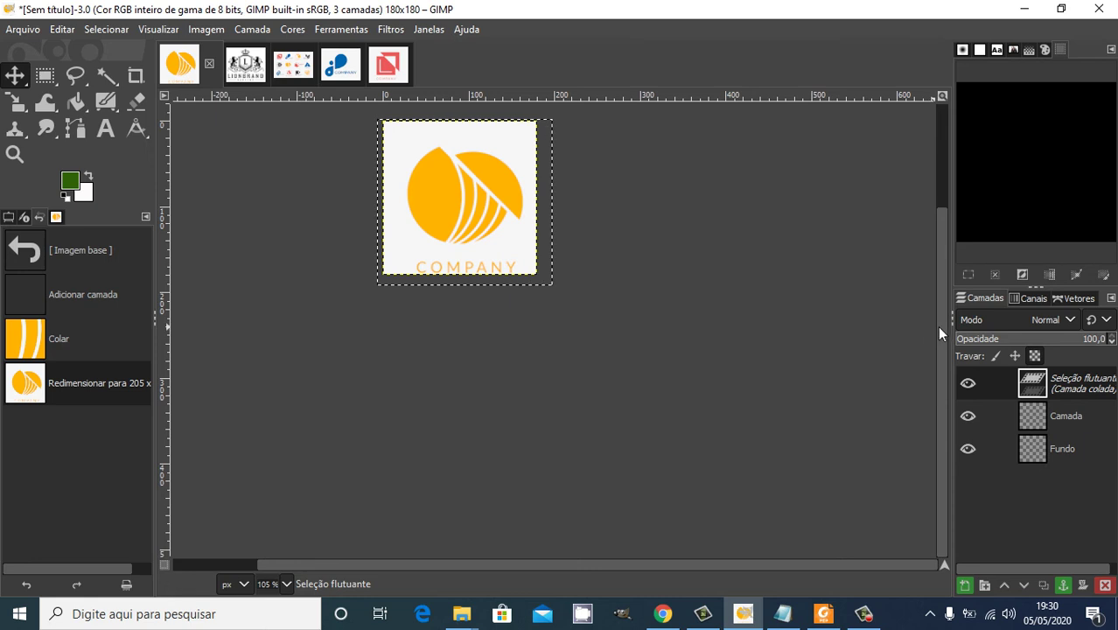
pyautogui.moveTo(939, 324); pyautogui.dragTo(940, 258)
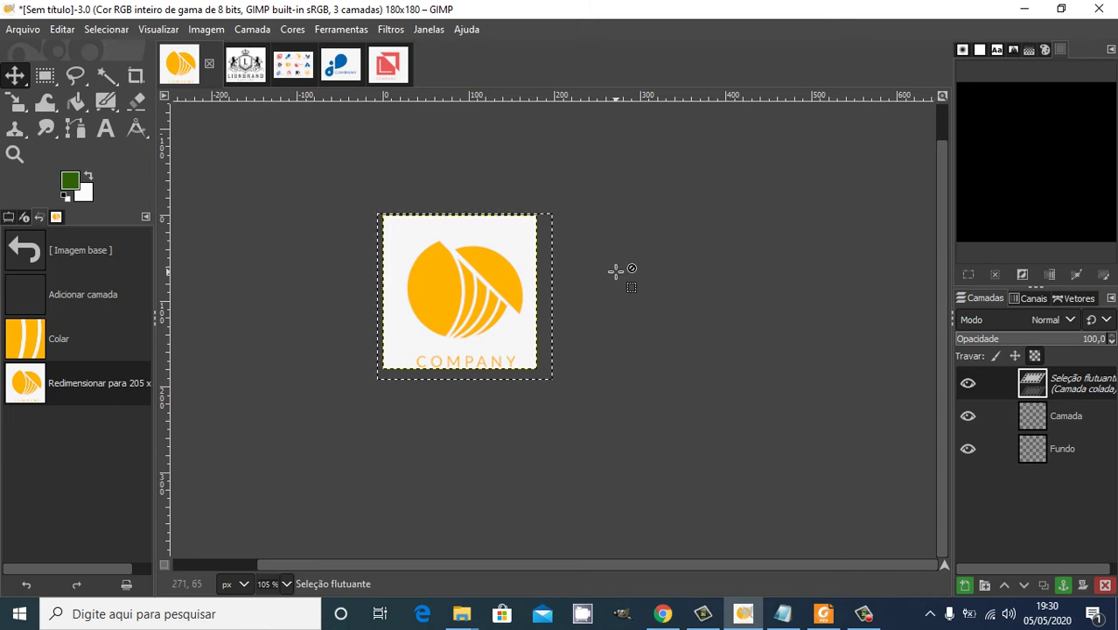
pyautogui.scroll(2, 619, 331)
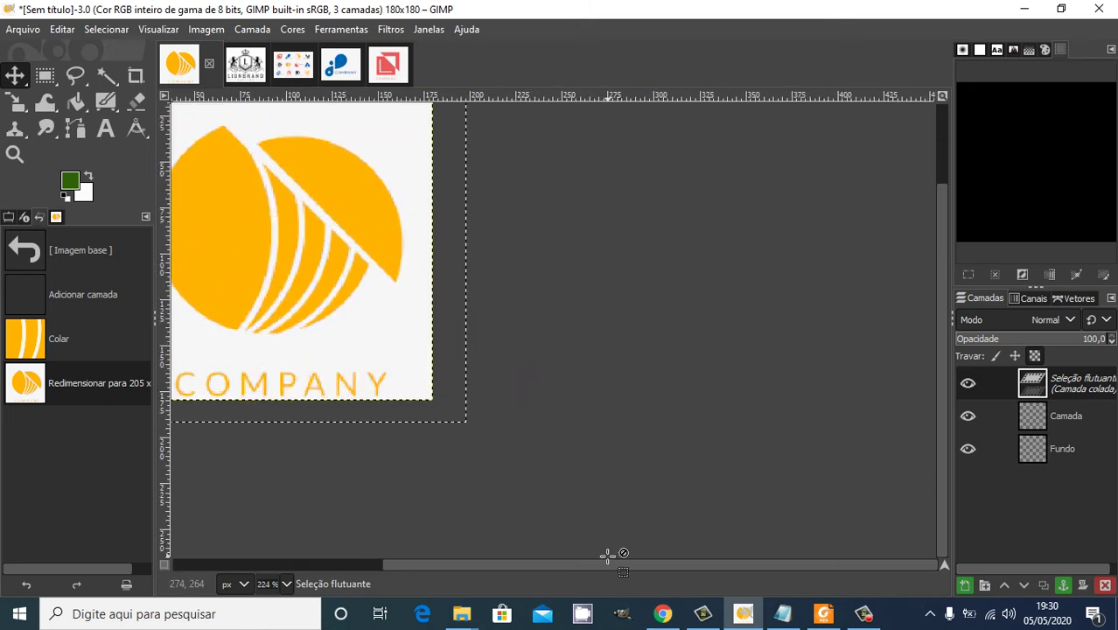
pyautogui.moveTo(595, 567); pyautogui.dragTo(493, 570)
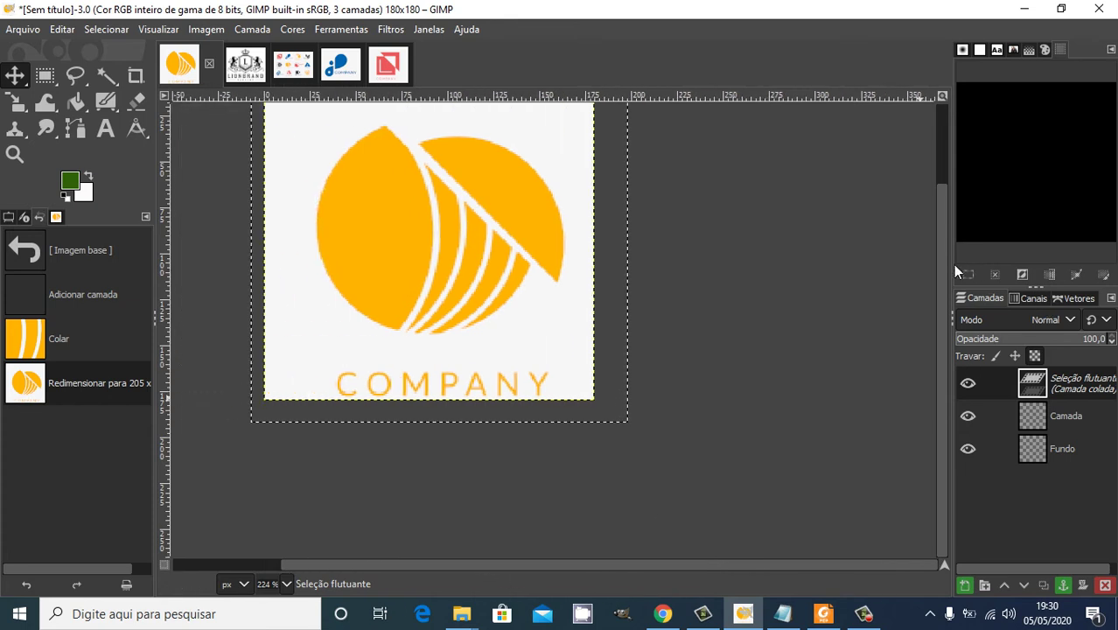
pyautogui.moveTo(943, 252); pyautogui.dragTo(943, 226)
pyautogui.press('Up')
pyautogui.press('Up')
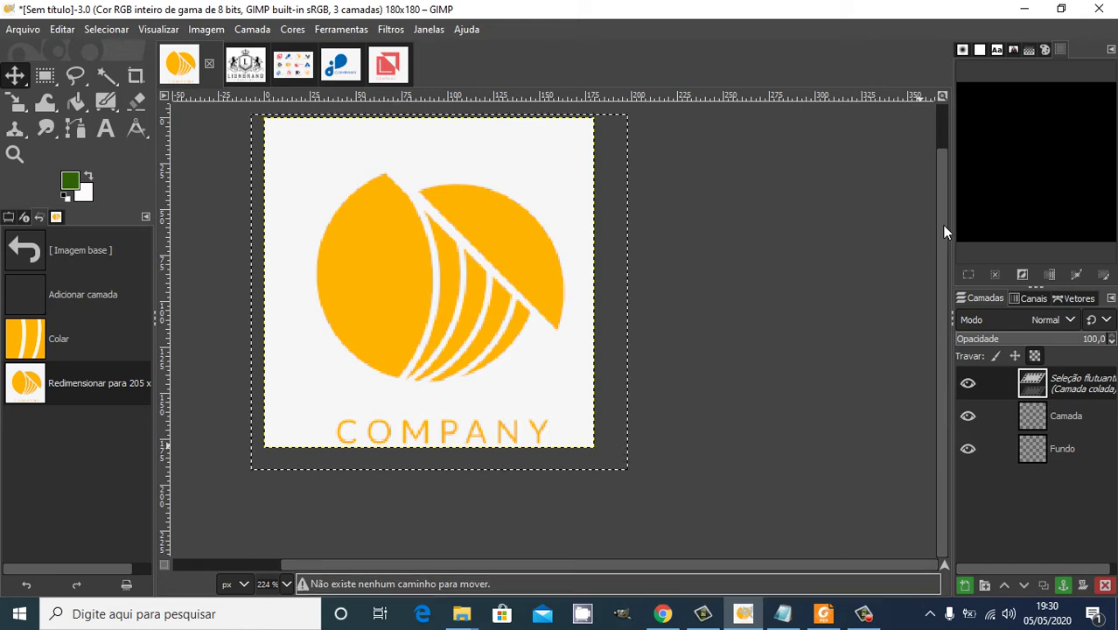
pyautogui.moveTo(944, 202); pyautogui.dragTo(941, 174)
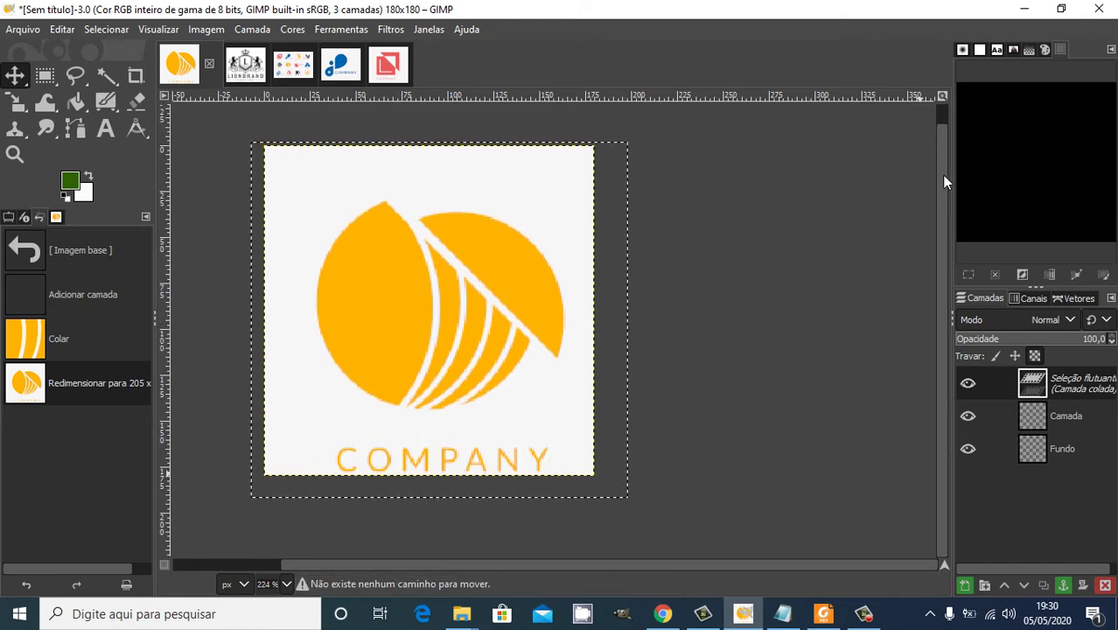
pyautogui.moveTo(379, 565); pyautogui.dragTo(345, 565)
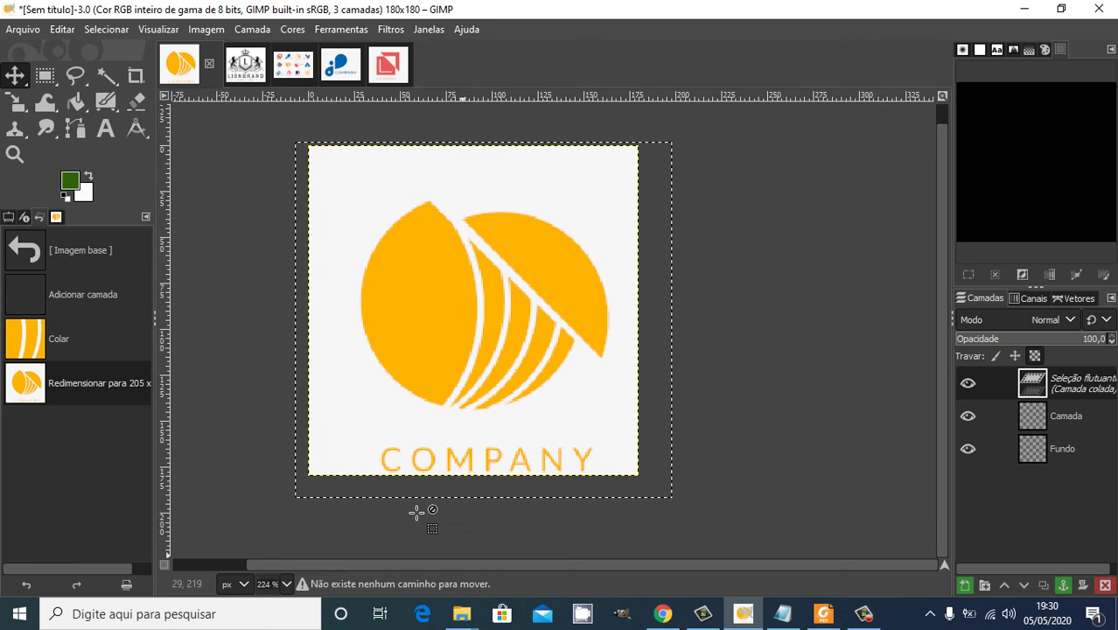
pyautogui.click(582, 373)
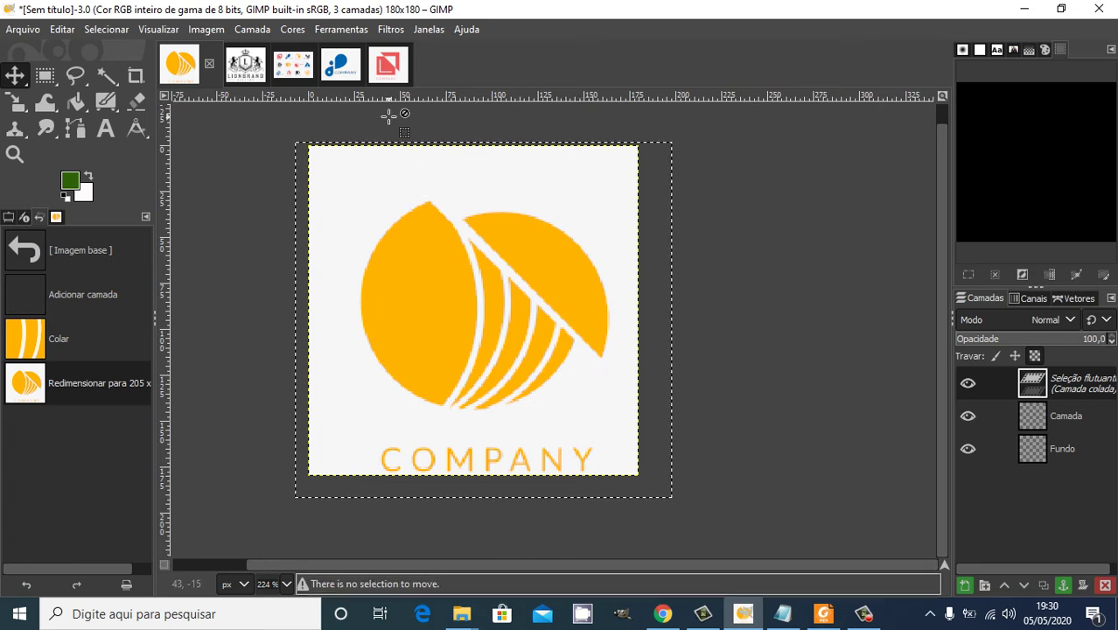
# Scale the floating yellow logo to about 191 x 182 px so the COMPANY text sits inside the canvas, and apply it.
pyautogui.click(343, 31)
pyautogui.moveTo(410, 94)
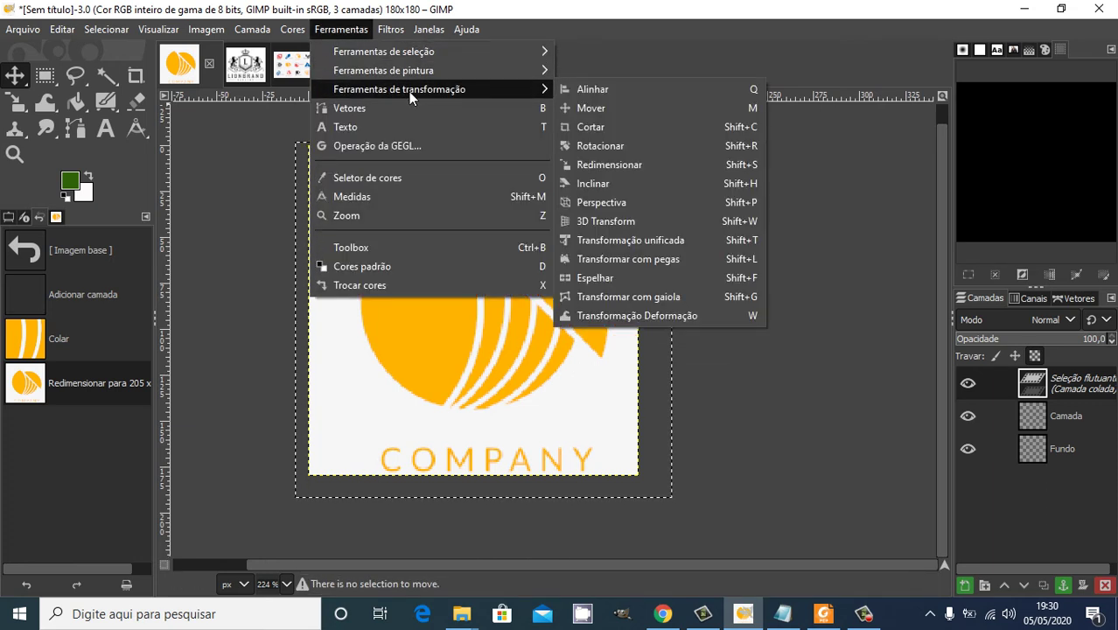
pyautogui.click(661, 165)
pyautogui.moveTo(664, 484); pyautogui.dragTo(639, 484)
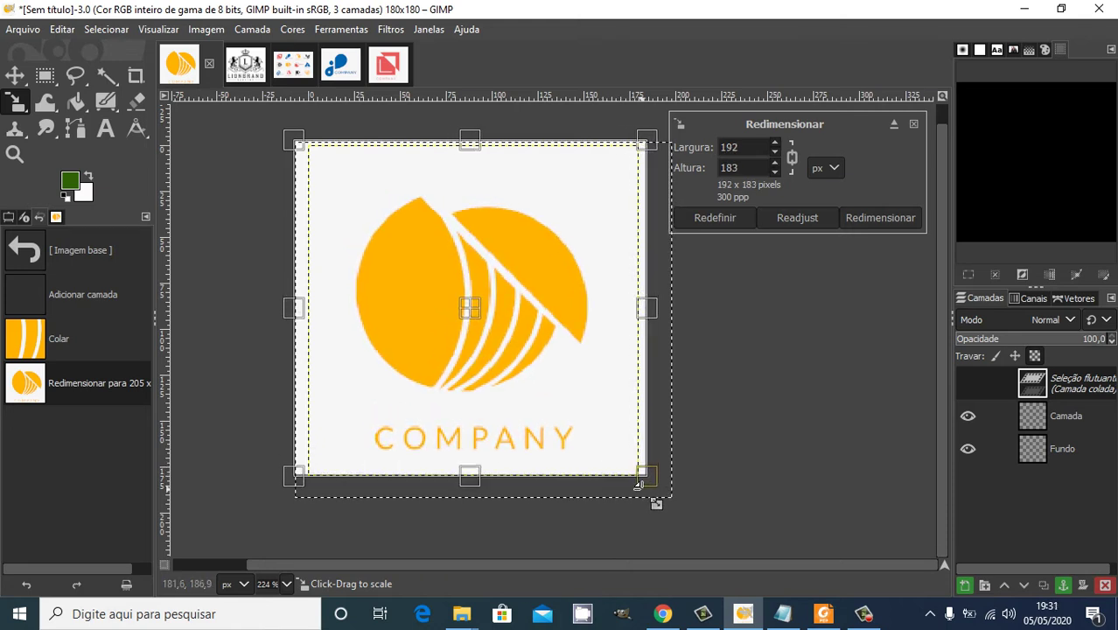
pyautogui.moveTo(294, 142)
pyautogui.mouseDown()
pyautogui.moveTo(339, 179)
pyautogui.moveTo(300, 145)
pyautogui.mouseUp()
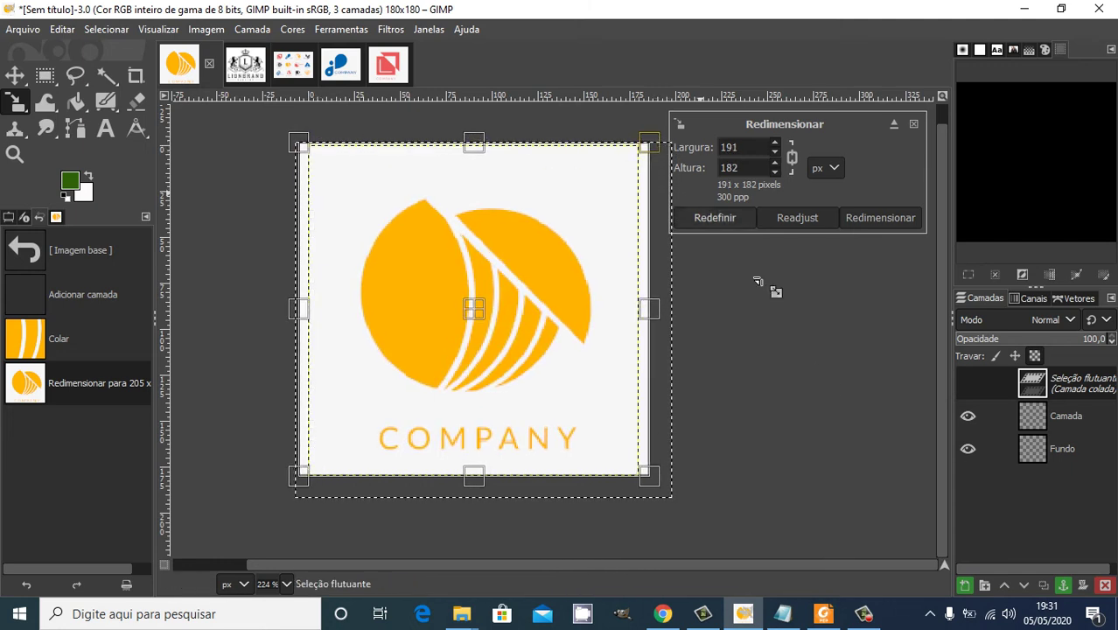
pyautogui.press('m')
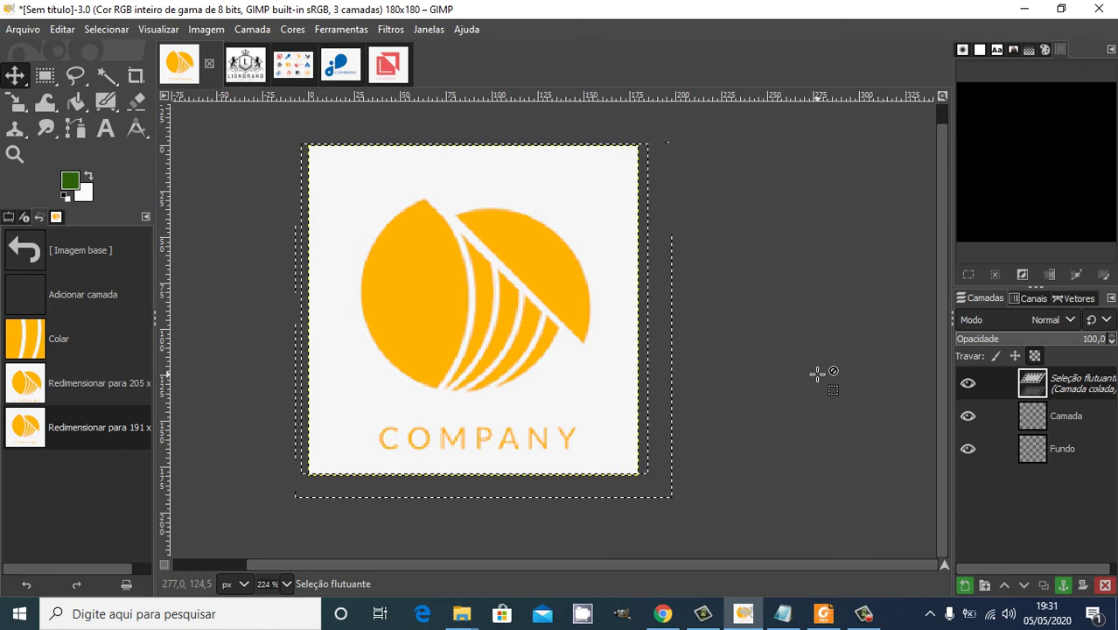
pyautogui.click(1060, 444)
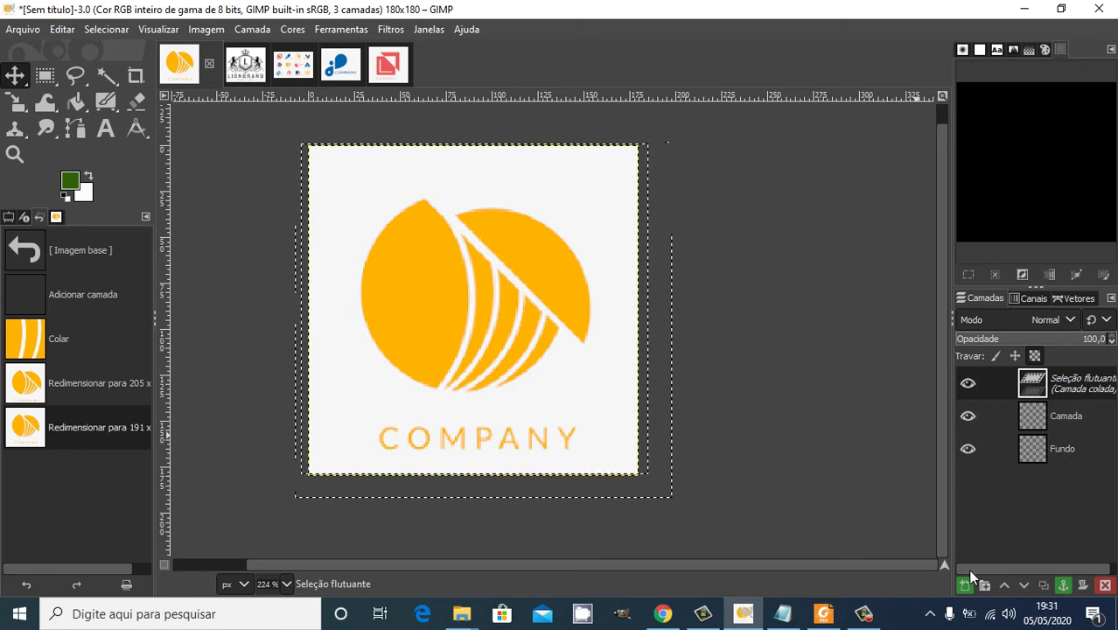
pyautogui.click(1033, 440)
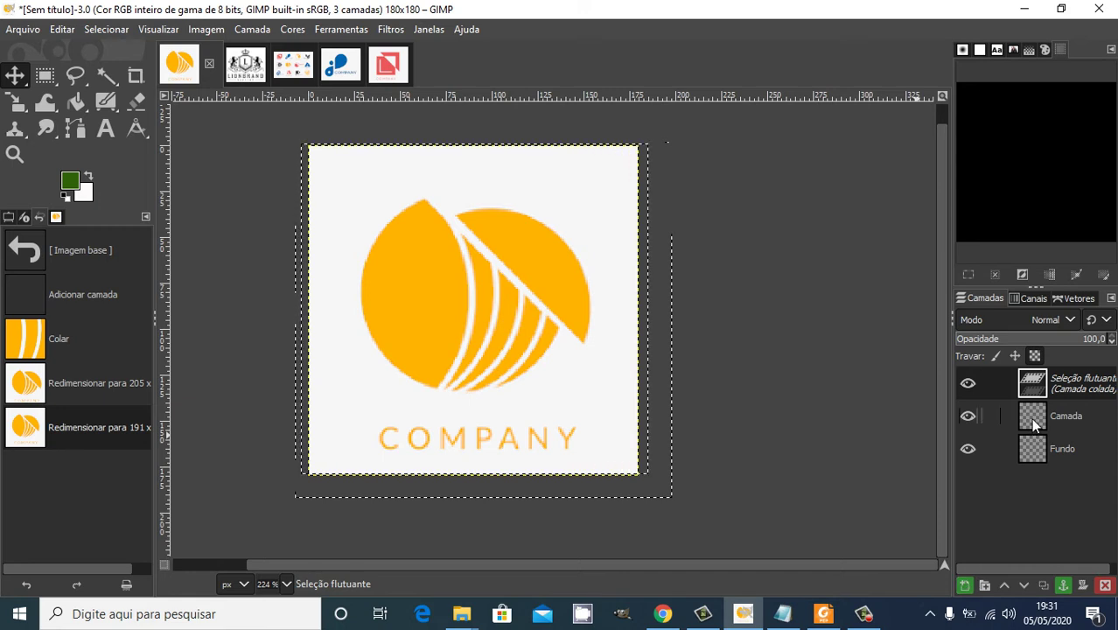
# Try to activate the Camada layer and select the floating yellow logo by color, shifting the logo away and back over the canvas.
pyautogui.click(1034, 423)
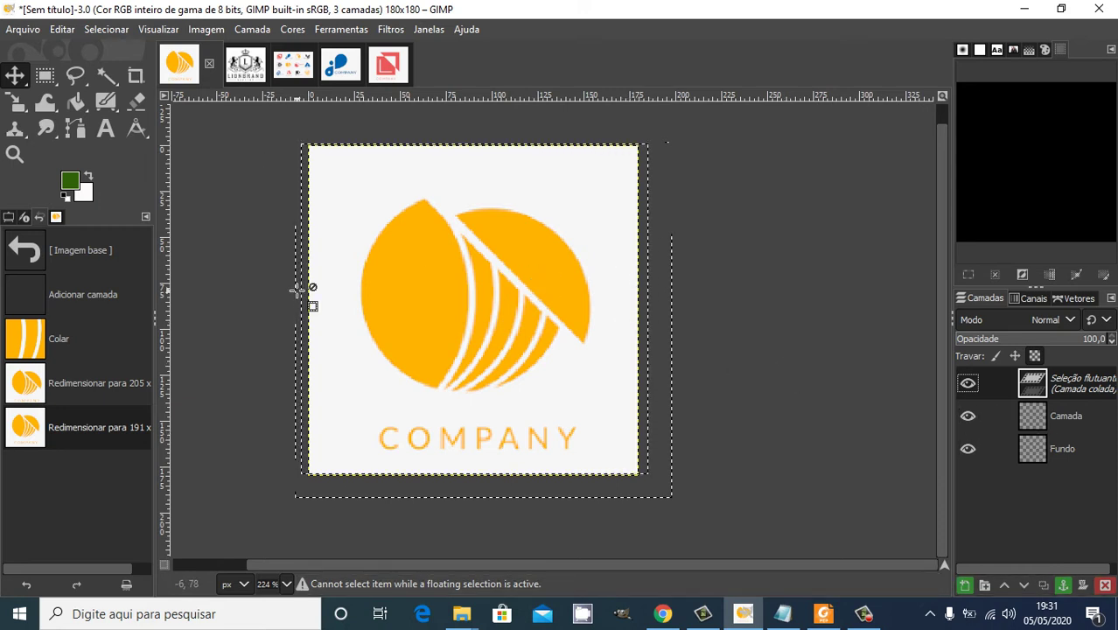
pyautogui.click(401, 311)
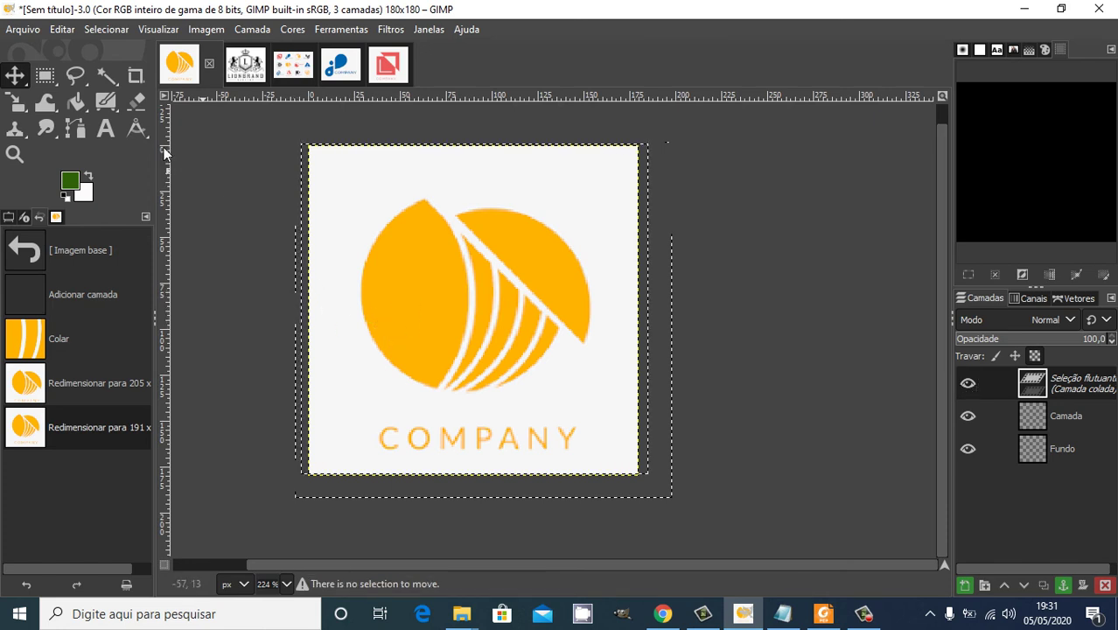
pyautogui.click(103, 79)
pyautogui.click(423, 252)
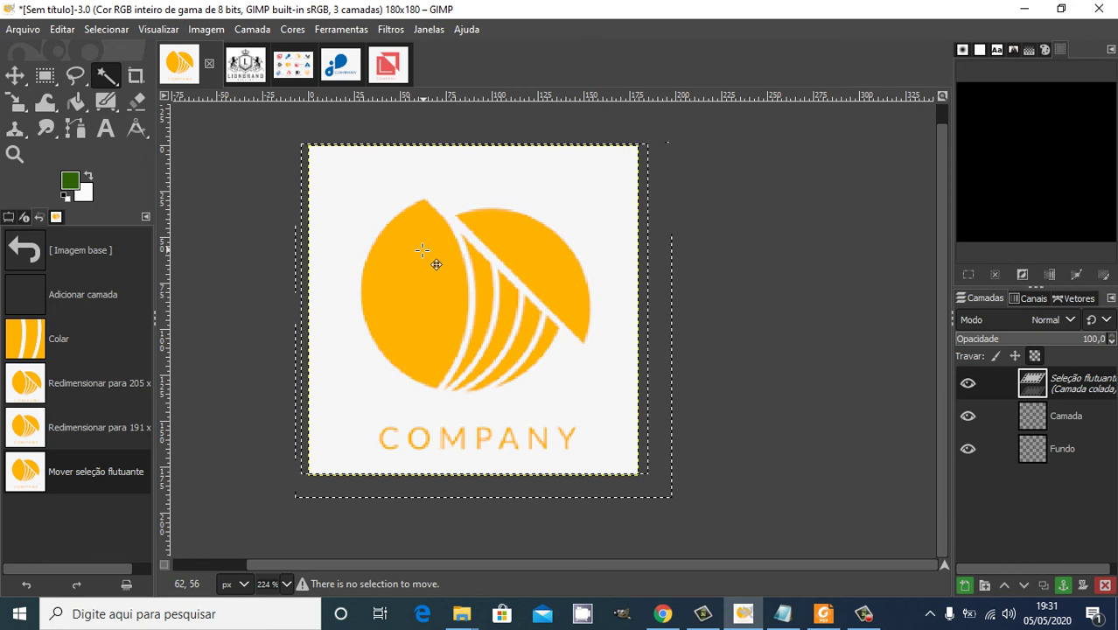
pyautogui.moveTo(470, 233); pyautogui.dragTo(494, 249)
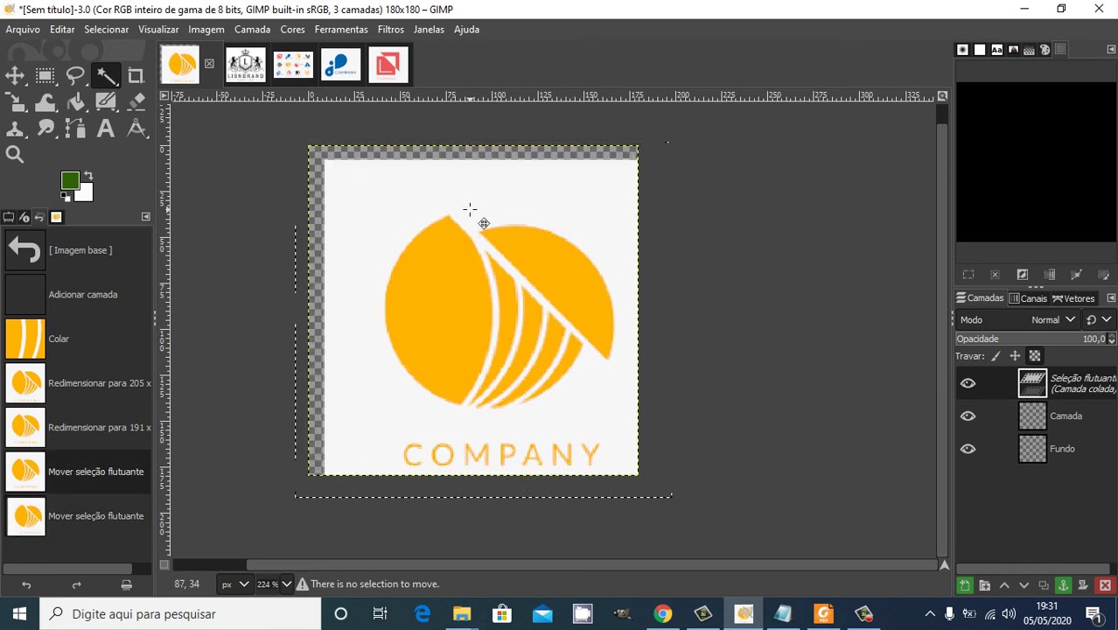
pyautogui.moveTo(470, 209); pyautogui.dragTo(409, 162)
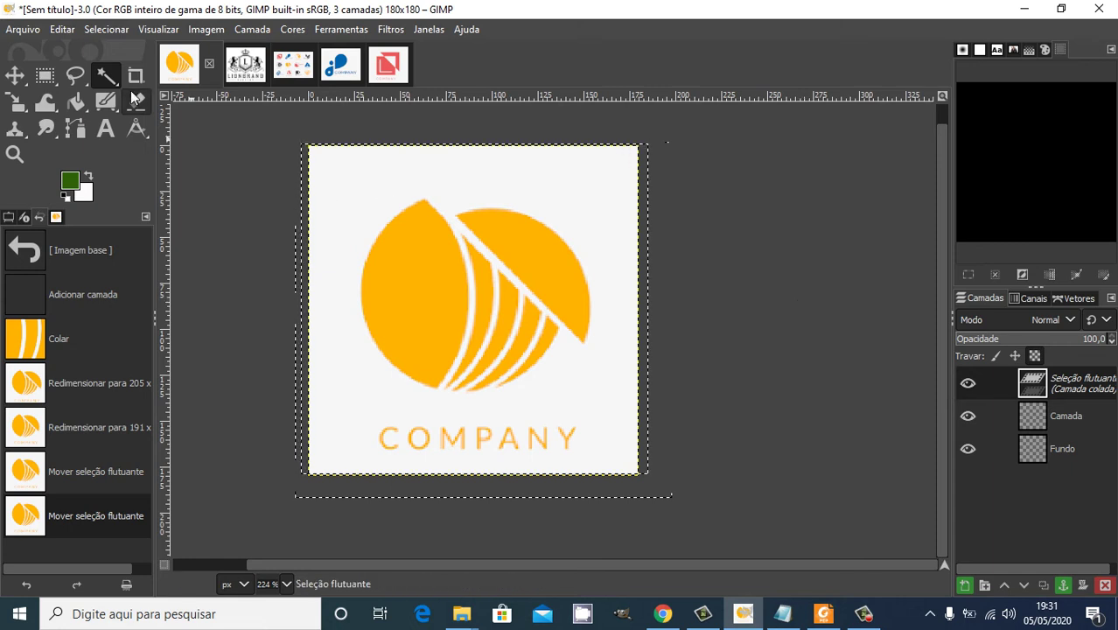
# Try to select the white background around the floating yellow logo by color with Fuzzy Select.
pyautogui.click(19, 78)
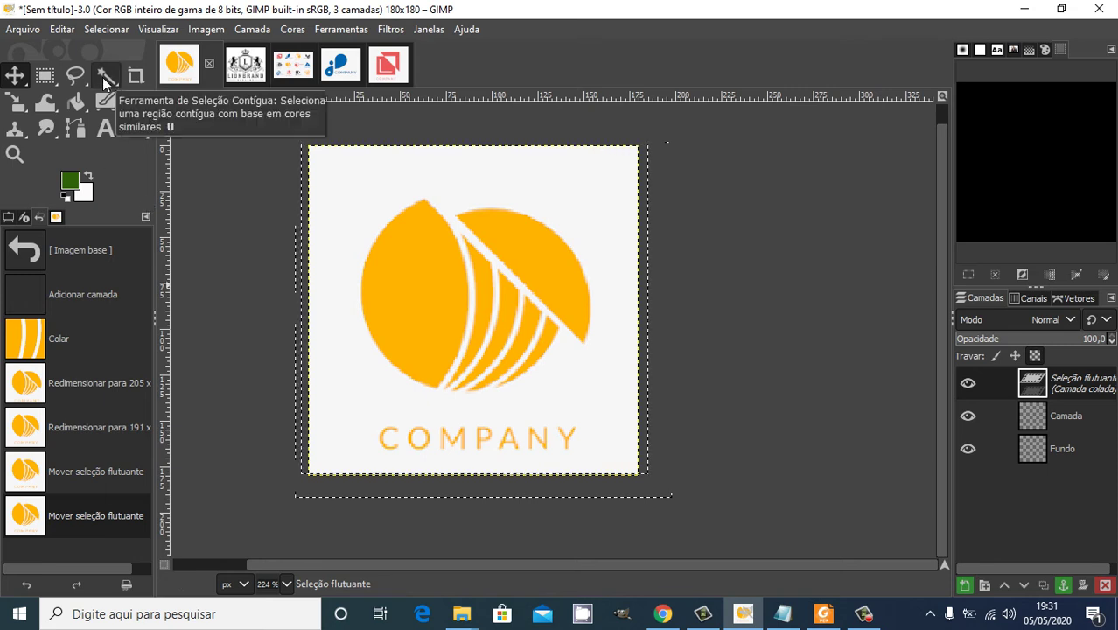
pyautogui.click(103, 77)
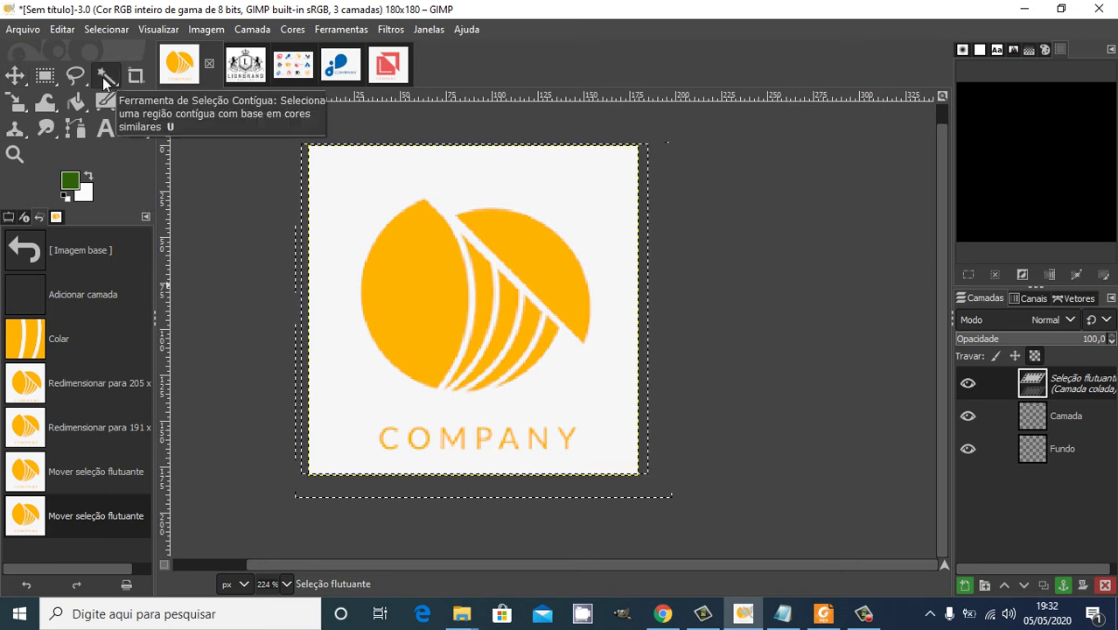
pyautogui.click(341, 183)
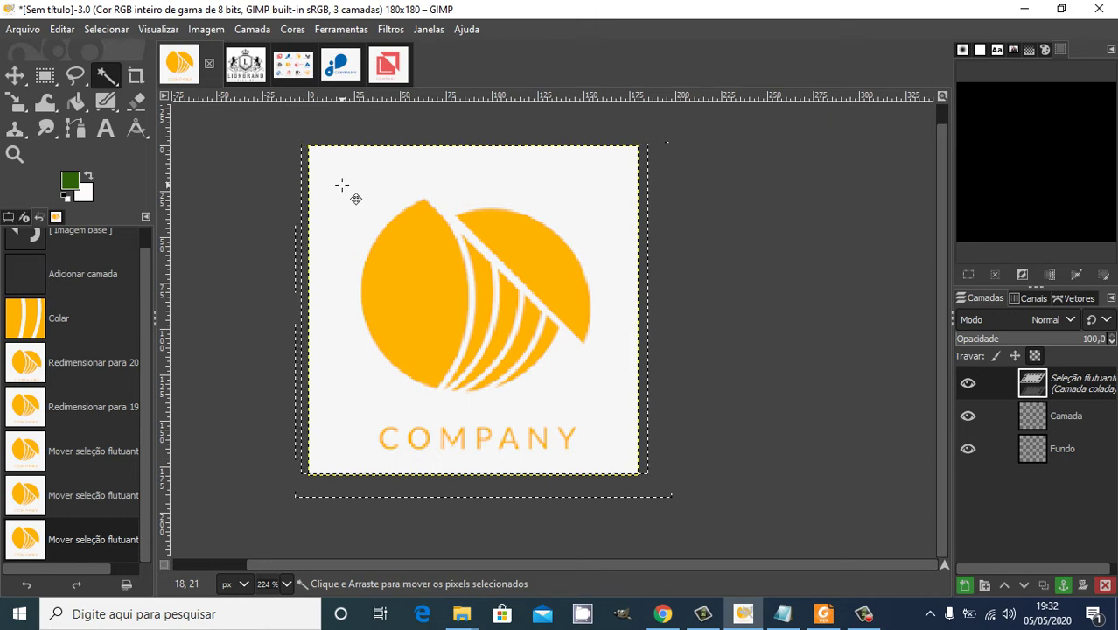
pyautogui.click(341, 184)
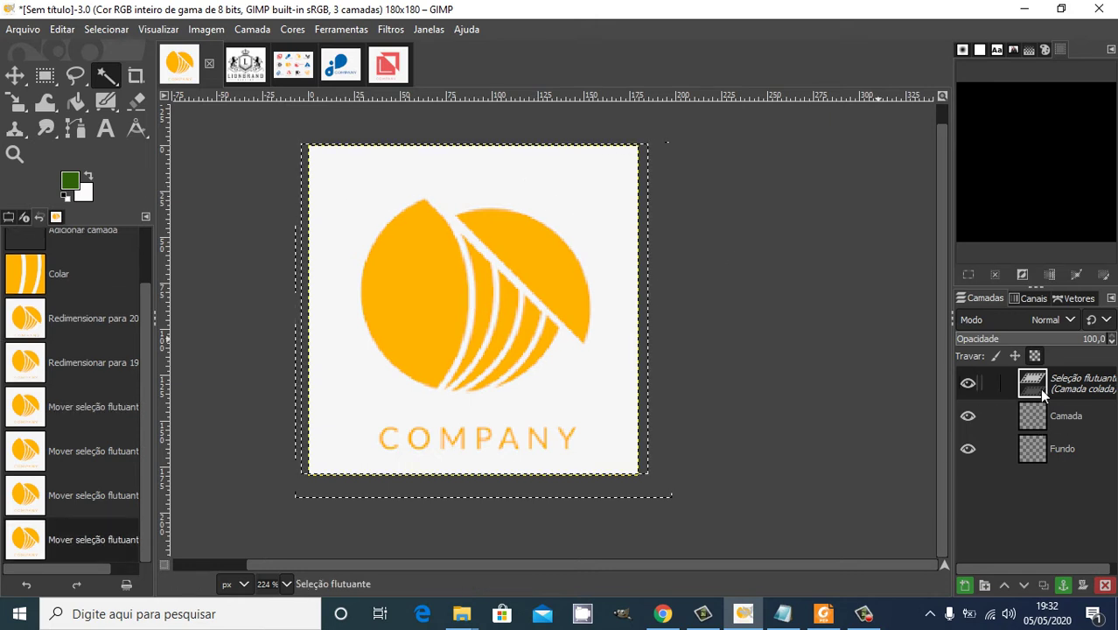
pyautogui.press('Left')
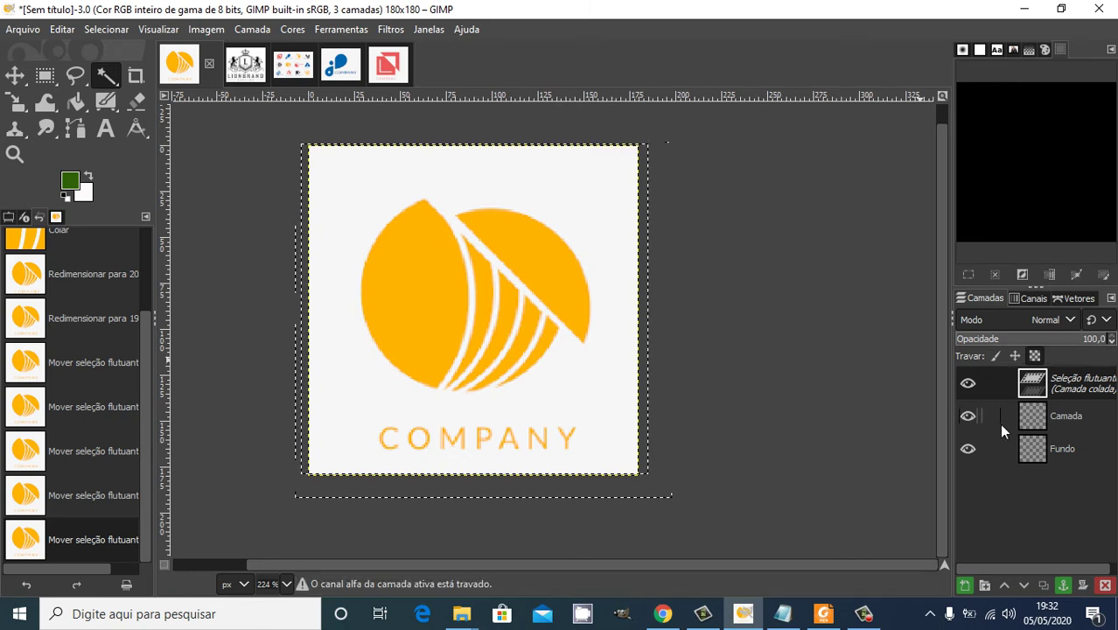
# Try to switch to the Camada and Fundo layers, and hide and show the floating selection again.
pyautogui.click(1028, 425)
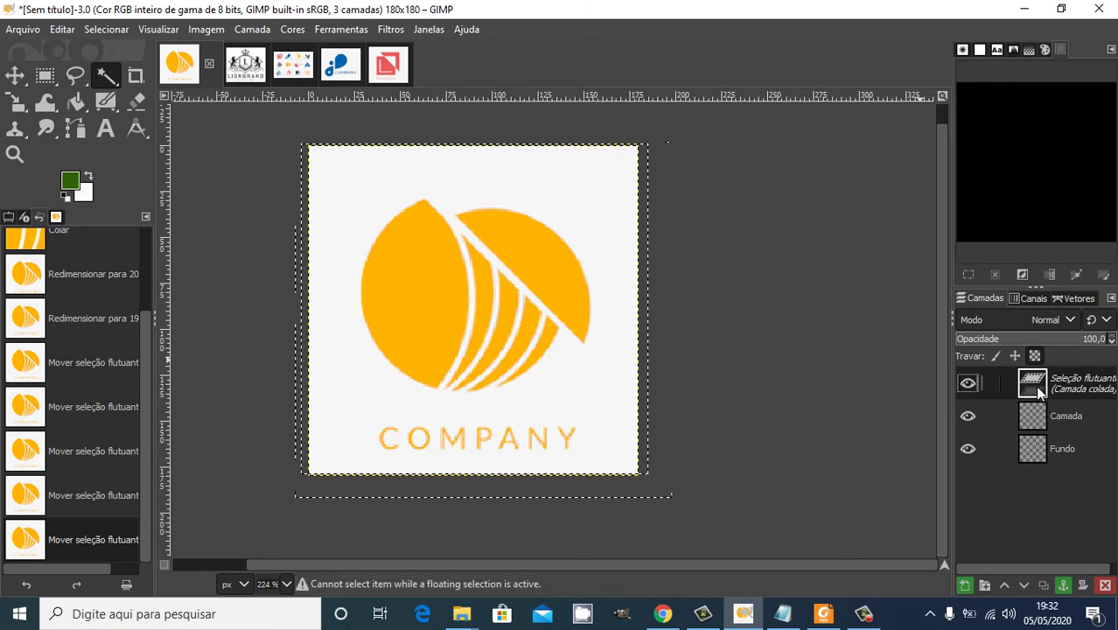
pyautogui.moveTo(1041, 391); pyautogui.dragTo(1022, 446)
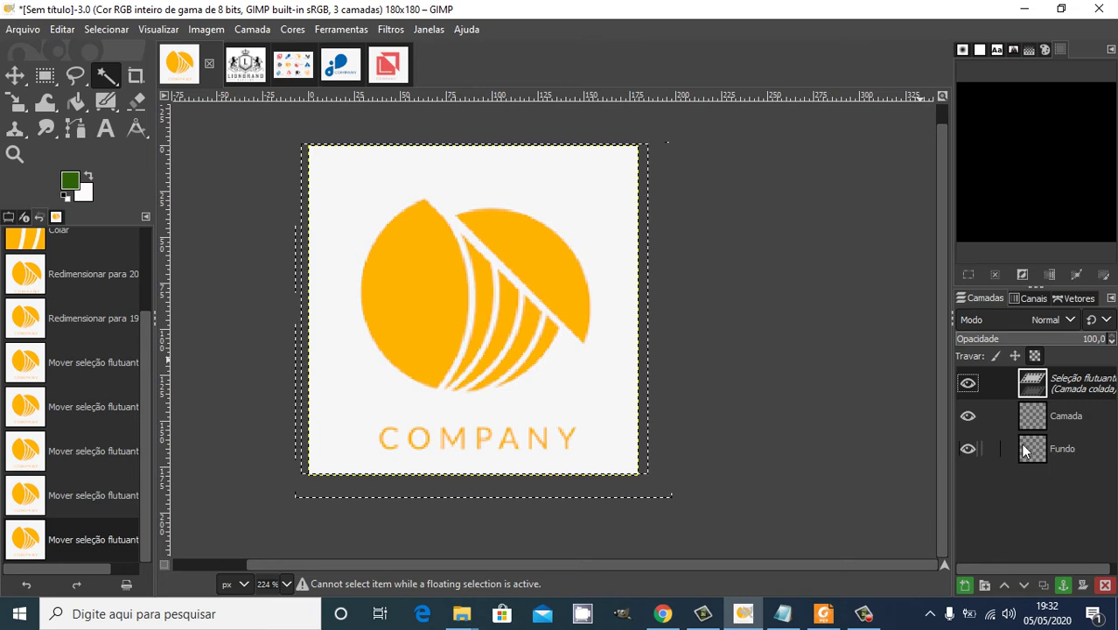
pyautogui.click(1029, 411)
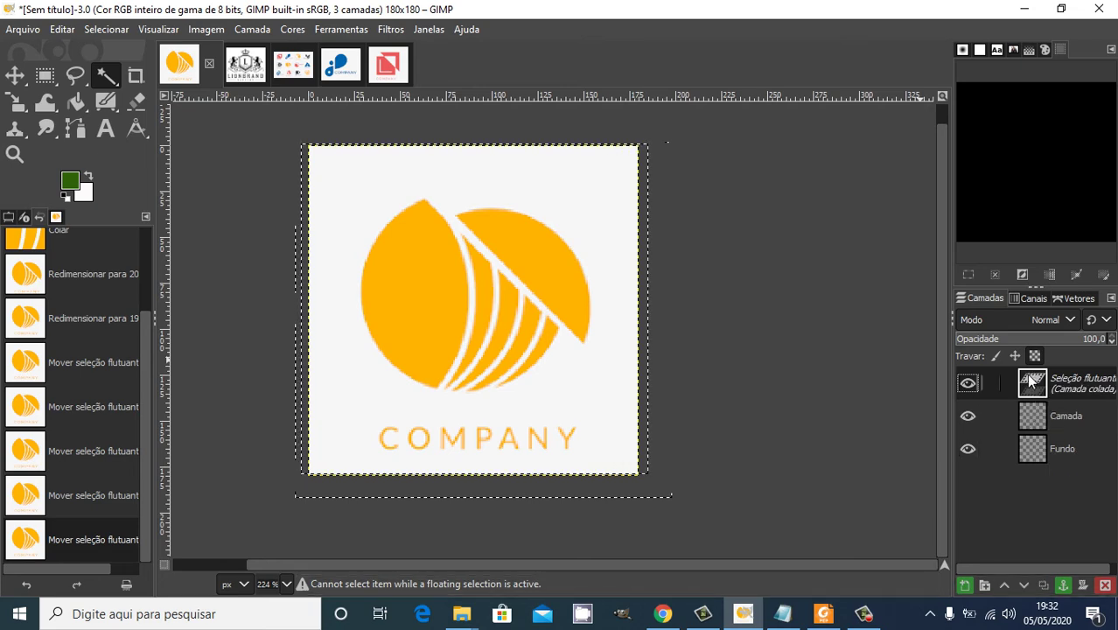
pyautogui.click(970, 383)
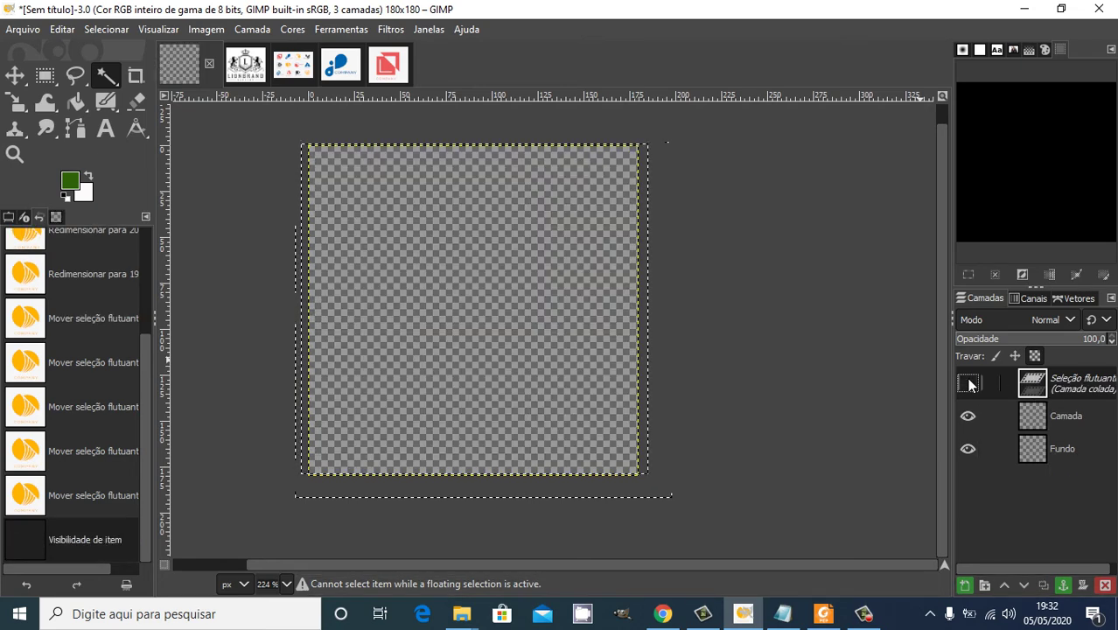
pyautogui.click(973, 382)
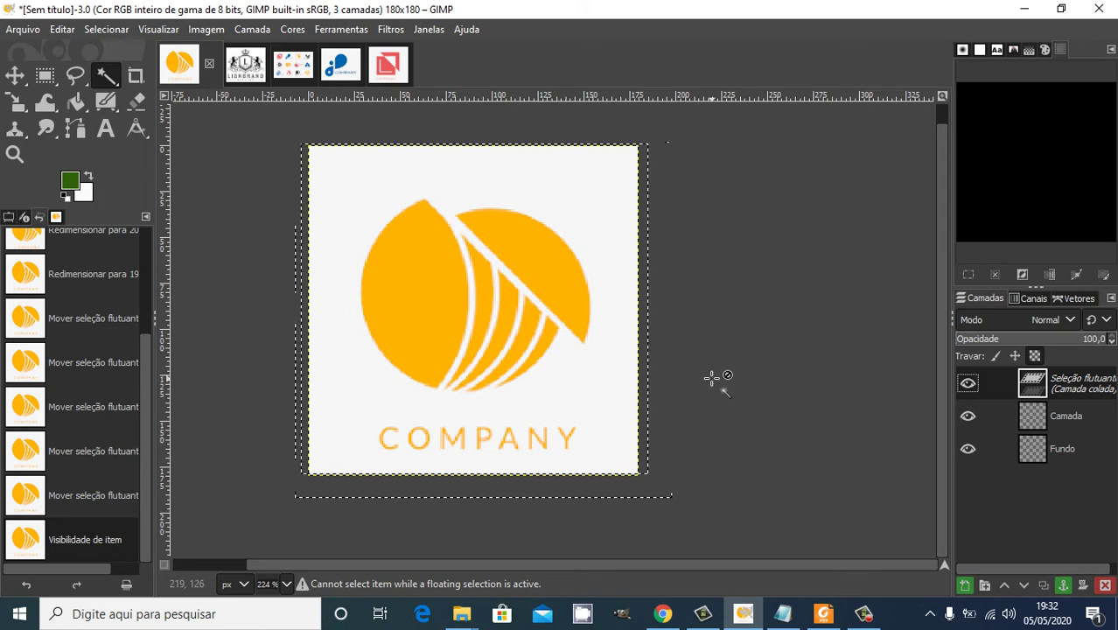
# Try to select the floating logo's white background again with Fuzzy Select and with Rectangle Select.
pyautogui.click(607, 342)
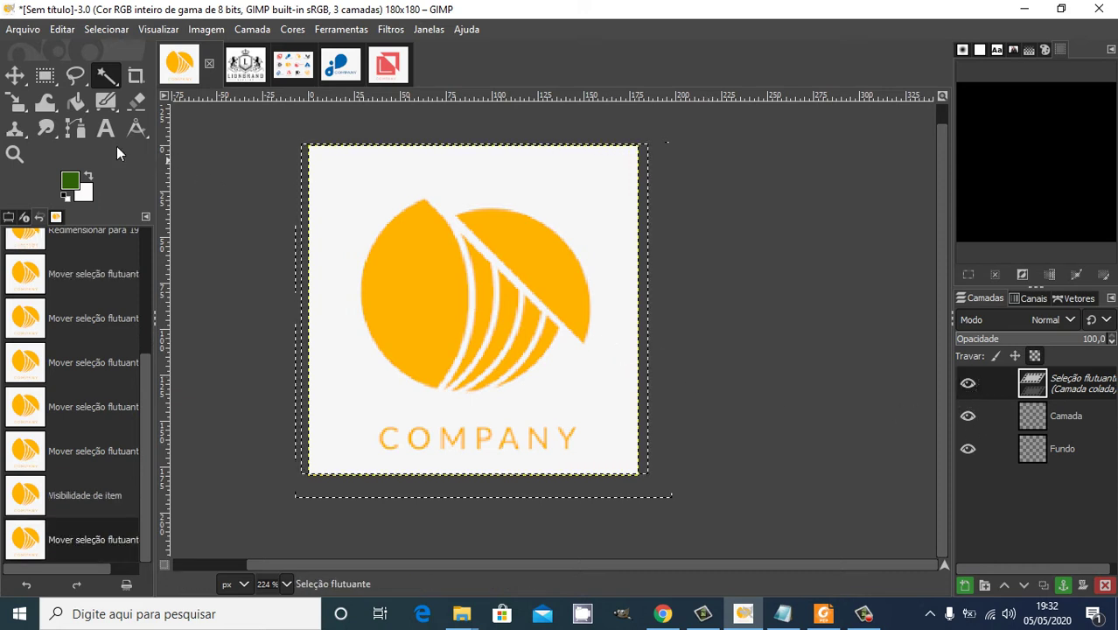
pyautogui.click(45, 75)
pyautogui.click(338, 189)
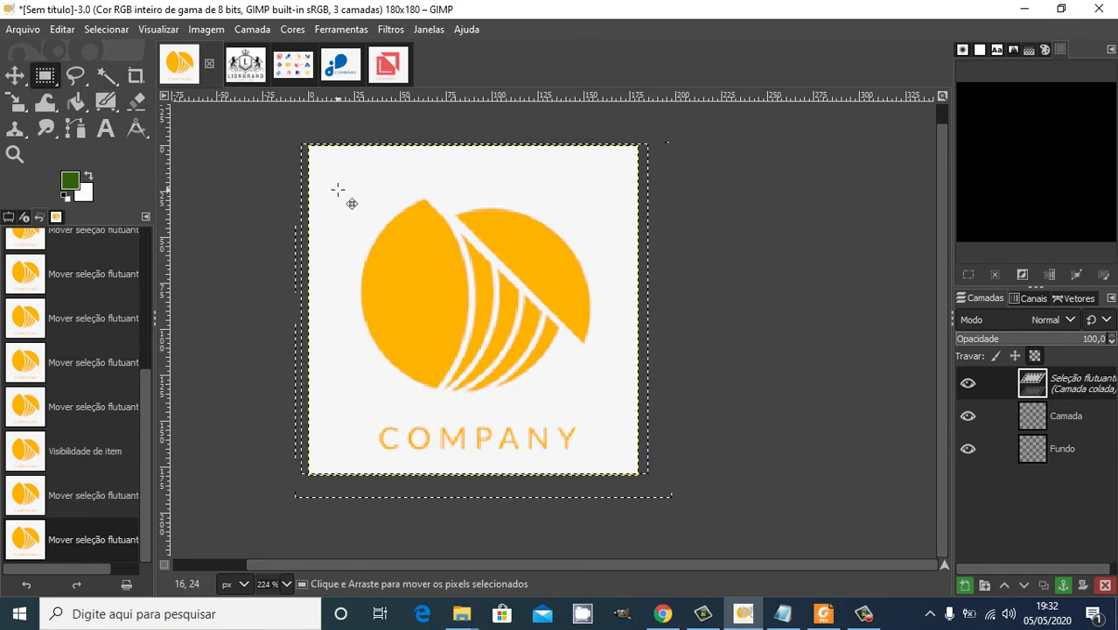
pyautogui.click(371, 203)
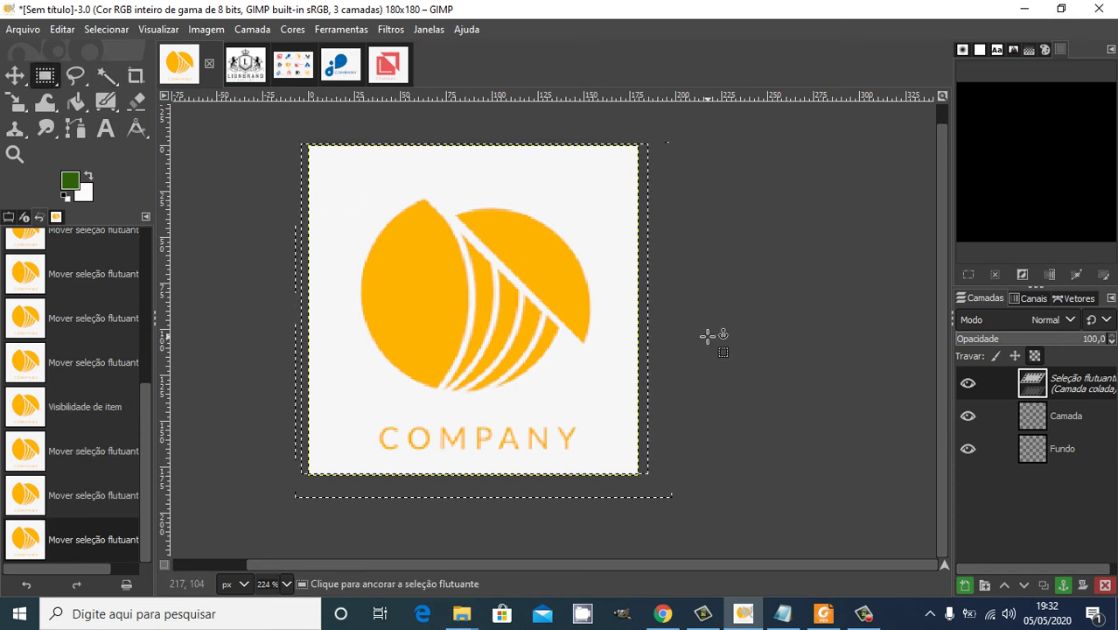
# Anchor the floating yellow logo onto the Camada layer.
pyautogui.keyDown('ctrl'); pyautogui.scroll(-5, 707, 335); pyautogui.keyUp('ctrl')
pyautogui.click(672, 440)
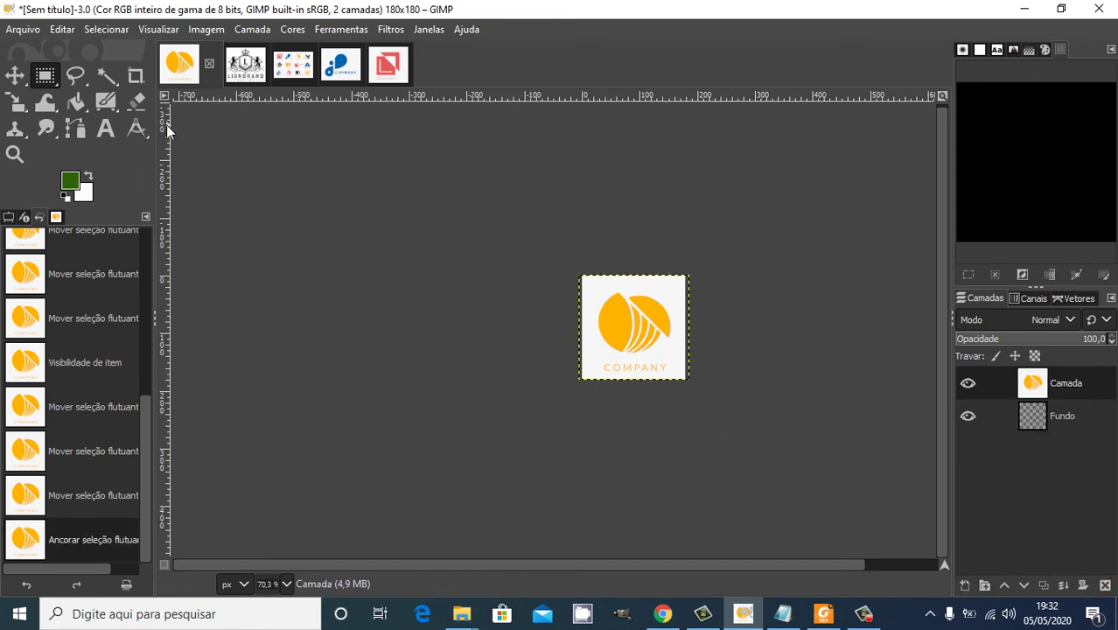
pyautogui.click(73, 79)
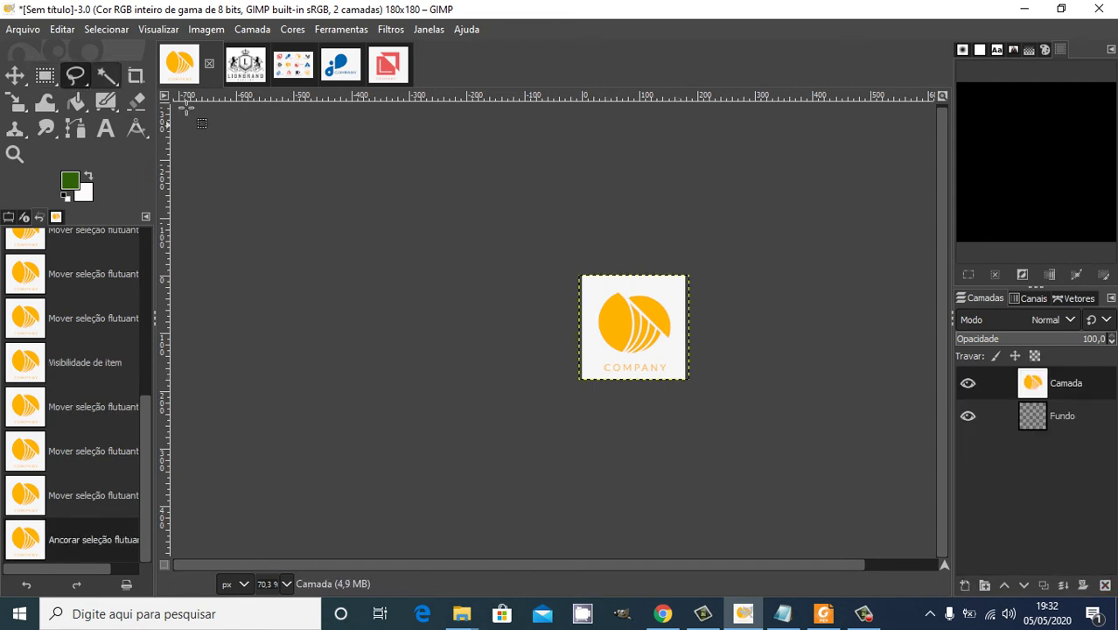
pyautogui.click(660, 287)
pyautogui.click(678, 318)
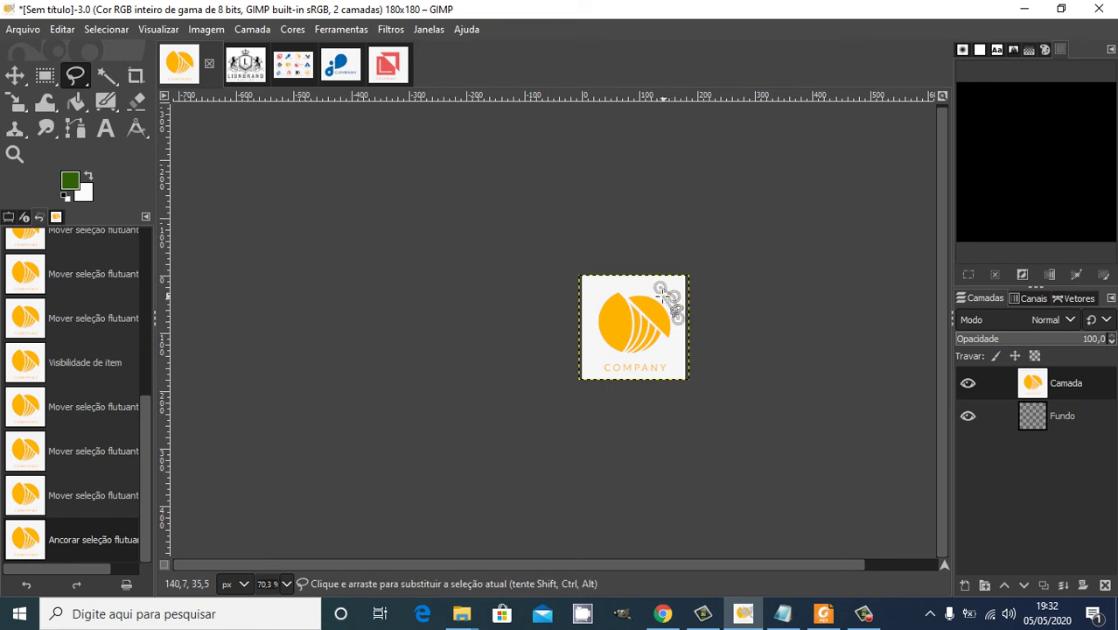
pyautogui.press('Escape')
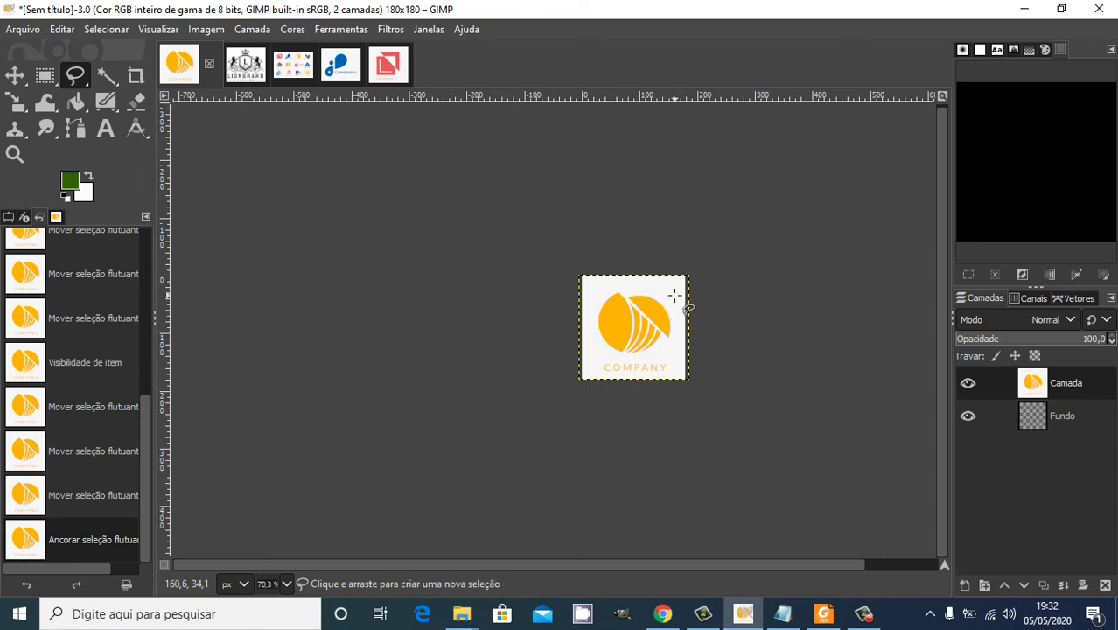
# Select the white background around the anchored yellow logo and COMPANY text by color with Fuzzy Select.
pyautogui.keyDown('ctrl'); pyautogui.scroll(-2, 673, 295); pyautogui.keyUp('ctrl')
pyautogui.keyDown('ctrl'); pyautogui.scroll(5, 671, 287); pyautogui.keyUp('ctrl')
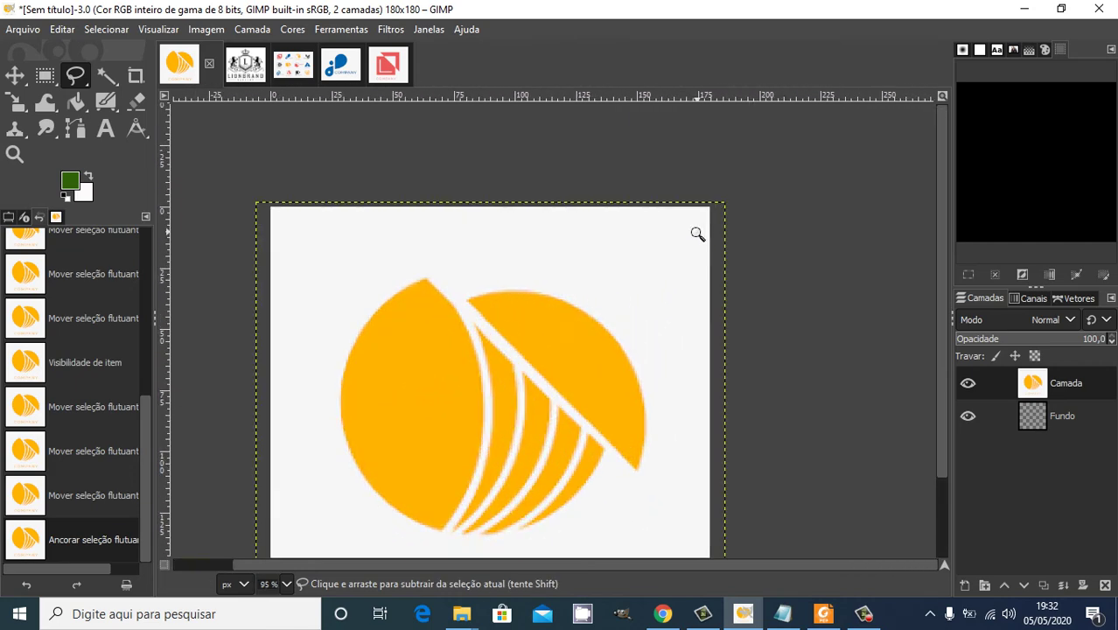
pyautogui.keyDown('ctrl'); pyautogui.scroll(-1, 695, 239); pyautogui.keyUp('ctrl')
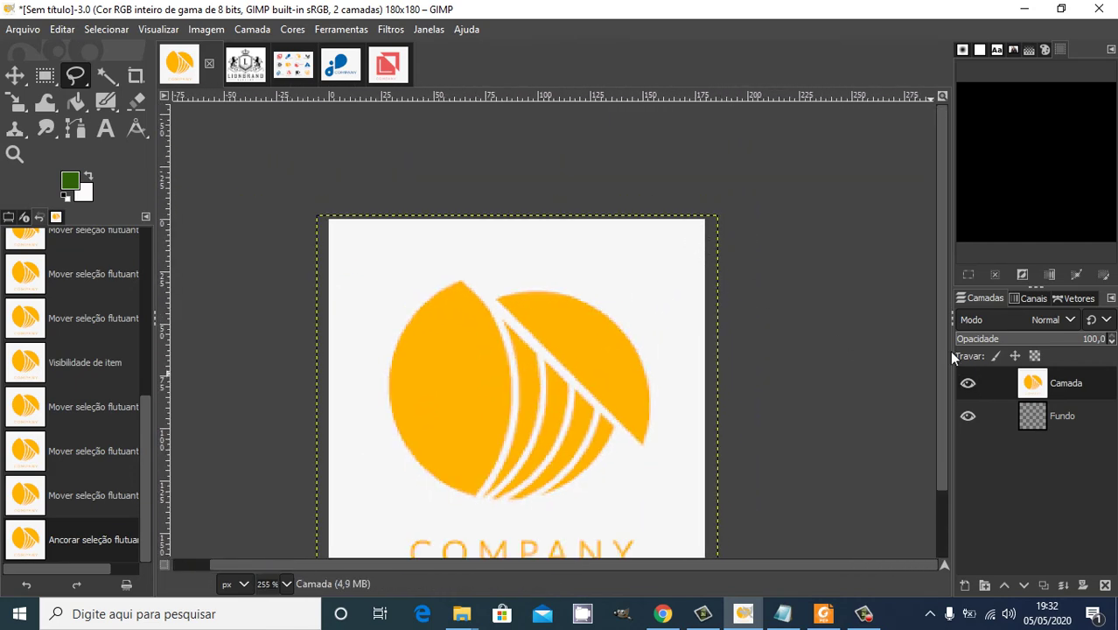
pyautogui.moveTo(942, 346); pyautogui.dragTo(942, 399)
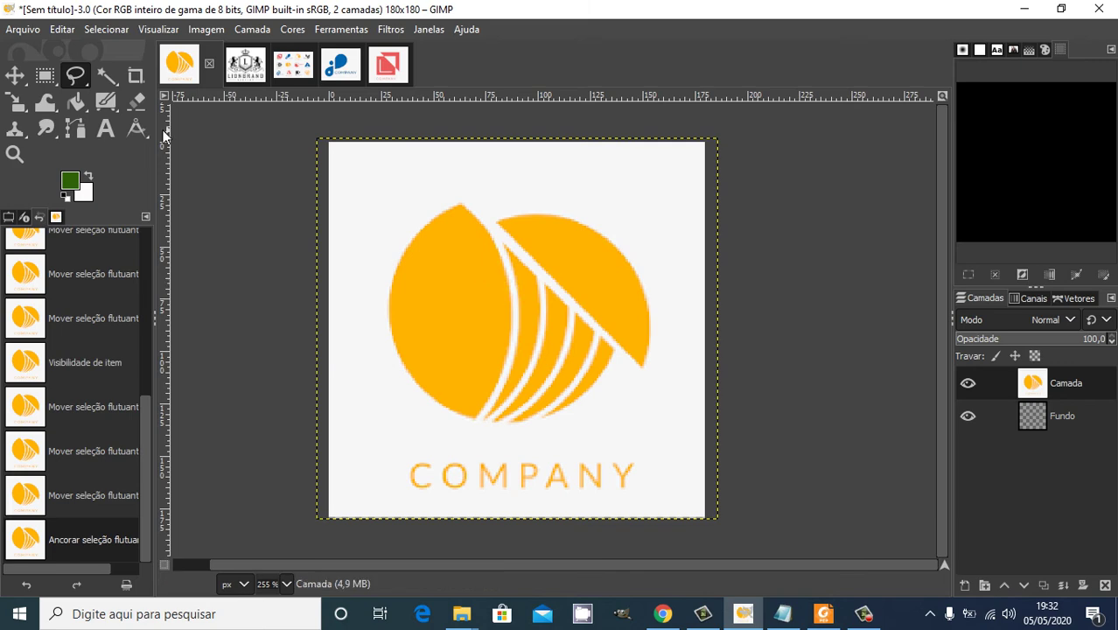
pyautogui.press('u')
pyautogui.click(335, 195)
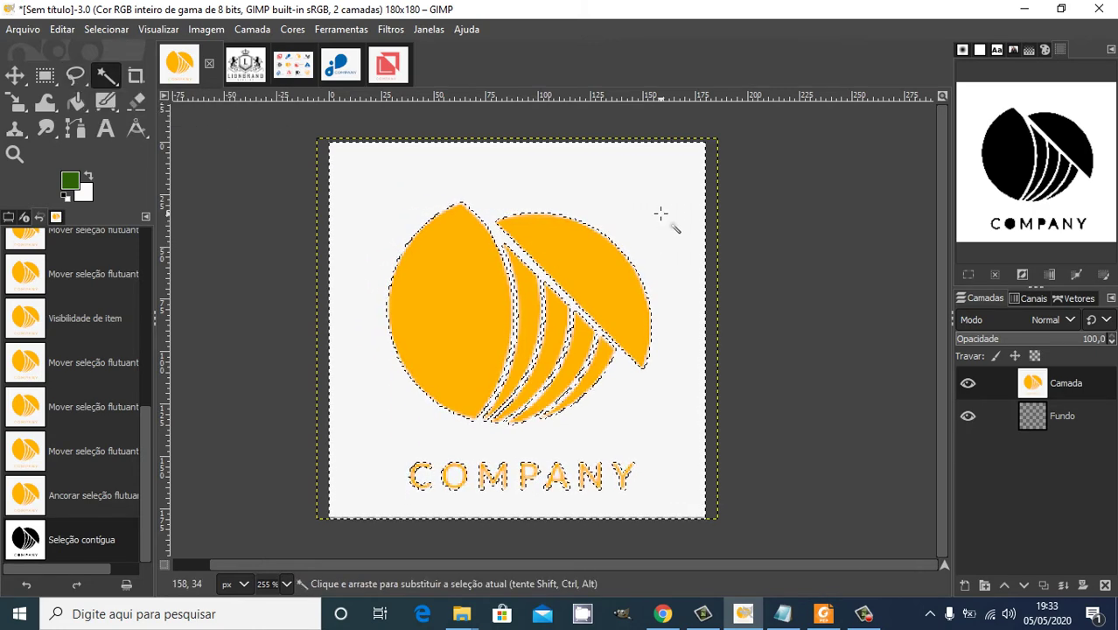
# Deselect everything, and repeat the contiguous selection of the white background twice, removing it each time.
pyautogui.hotkey('ctrl', 'shift')
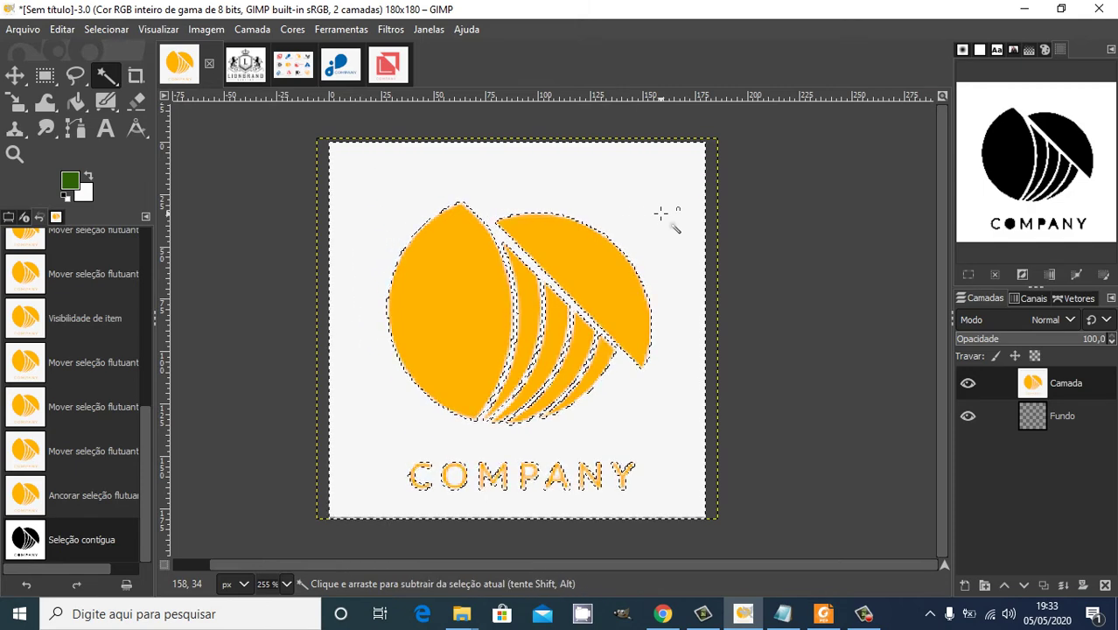
pyautogui.hotkey('ctrl', 'shift', 'a')
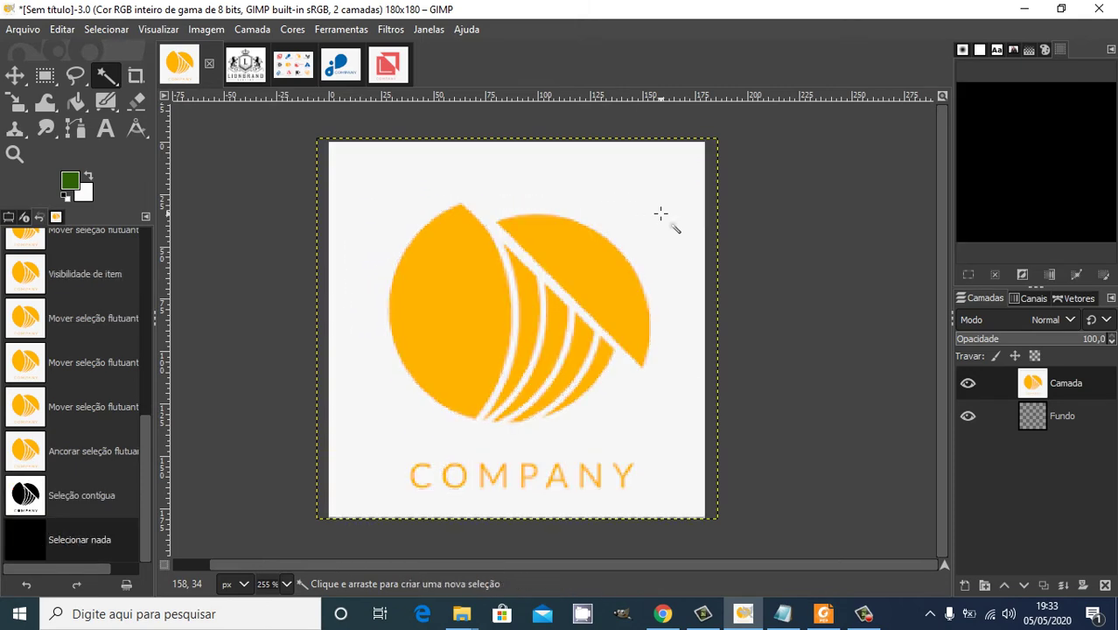
pyautogui.click(647, 210)
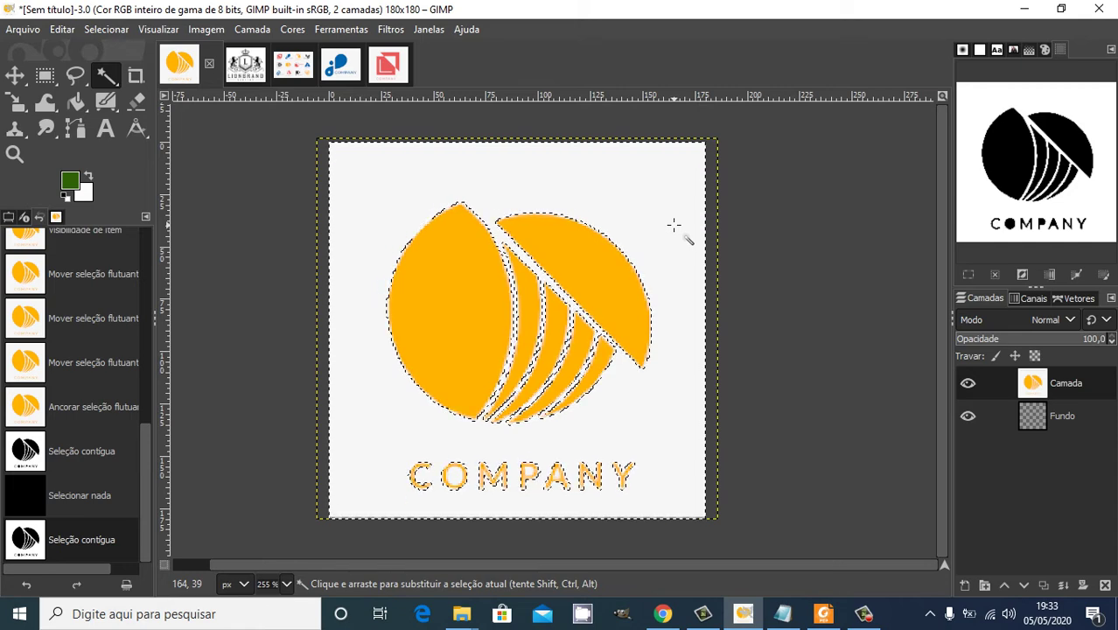
pyautogui.hotkey('ctrl', 'shift', 'a')
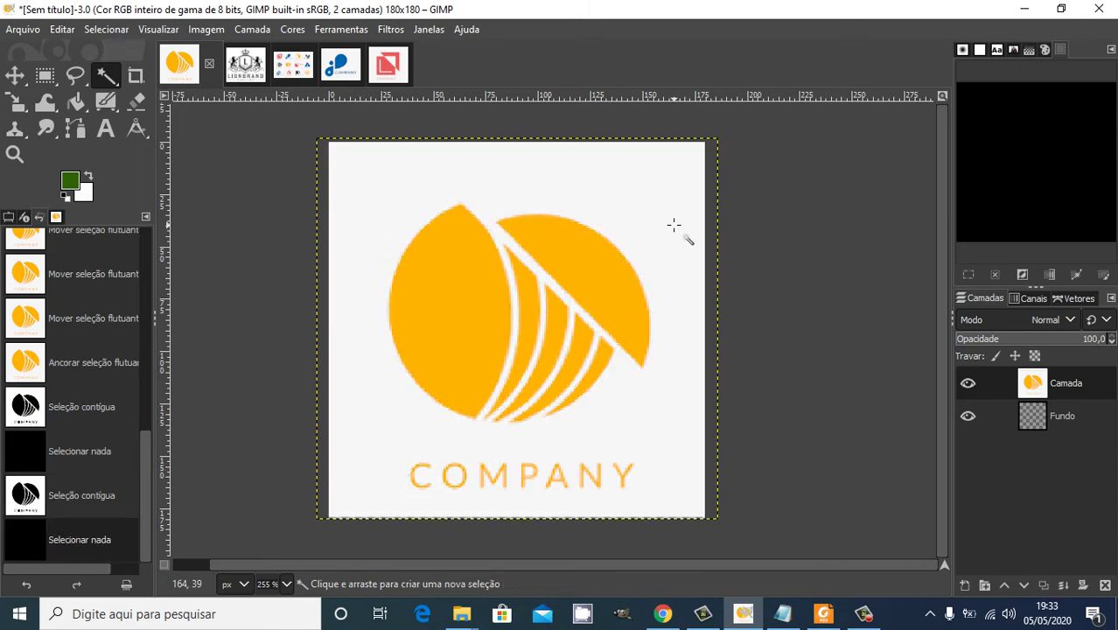
pyautogui.click(673, 226)
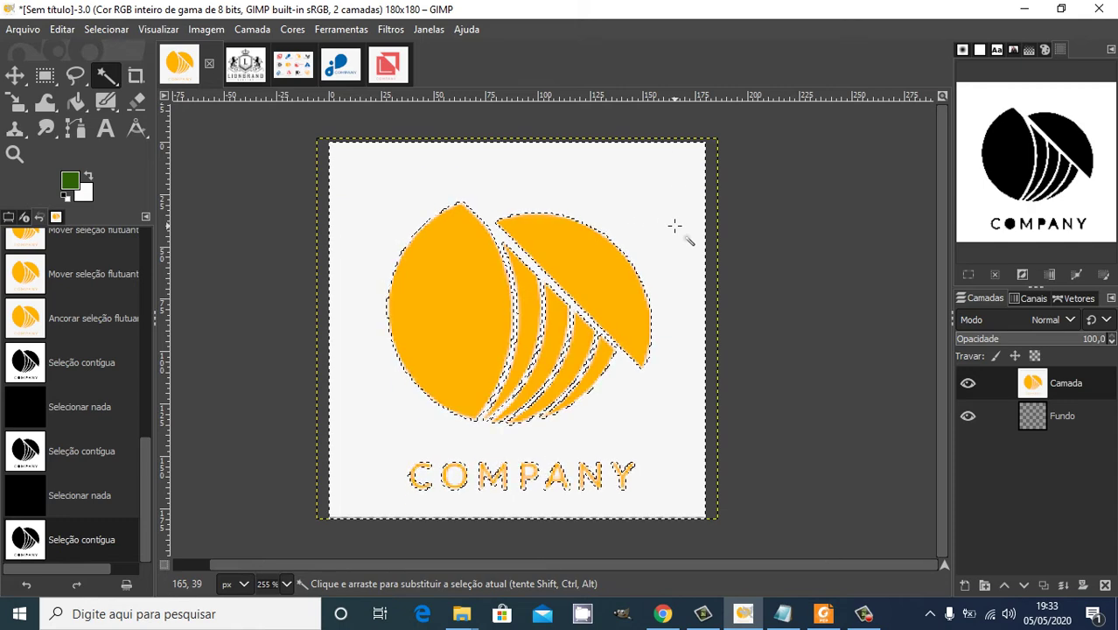
pyautogui.hotkey('ctrl', 'shift', 'a')
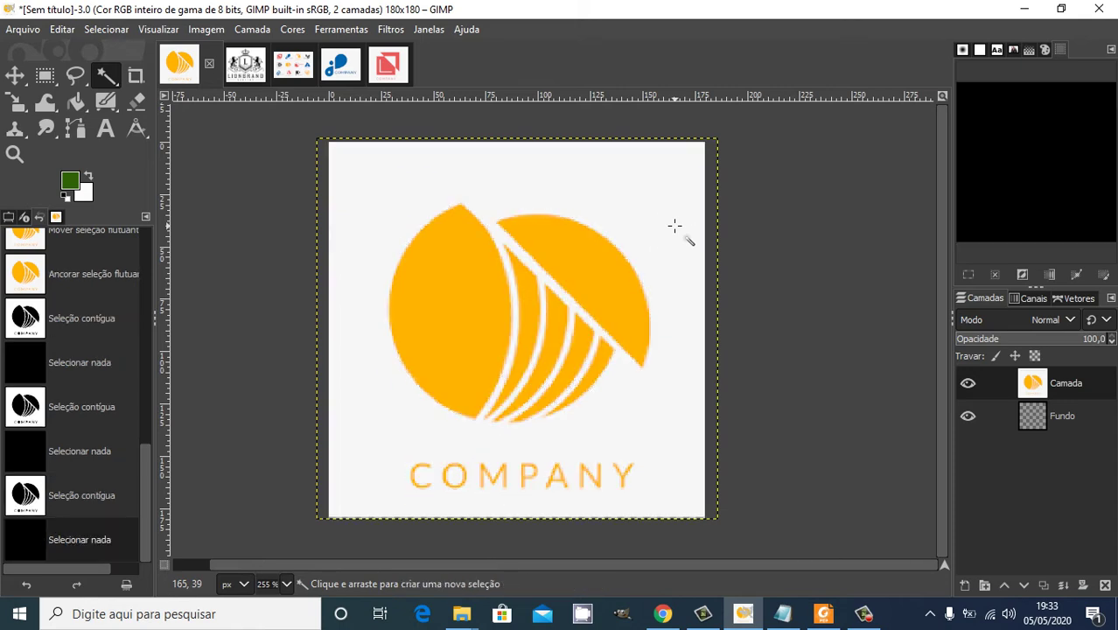
# Select the white background around the yellow logo by color, delete it to transparency, and select the cleared area again.
pyautogui.click(674, 225)
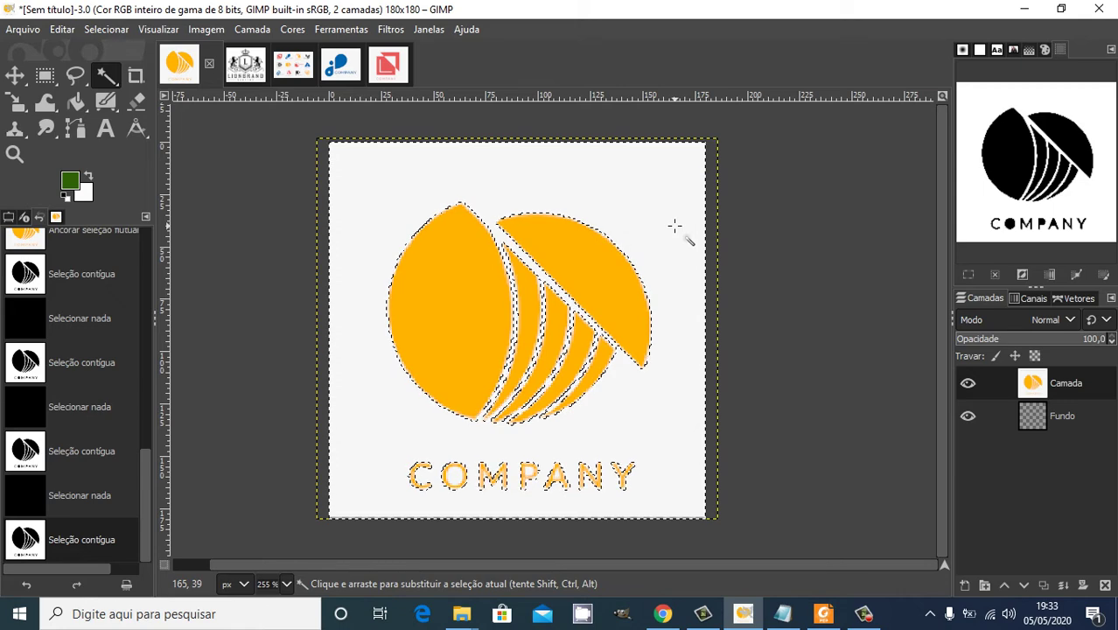
pyautogui.press('Delete')
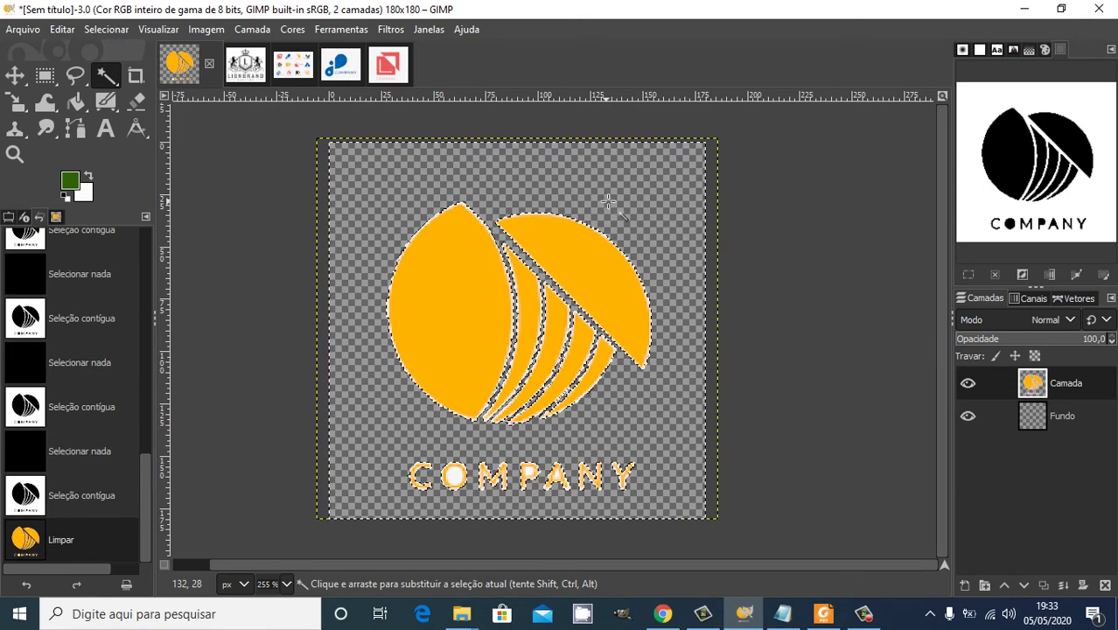
pyautogui.hotkey('ctrl', 'shift', 'a')
pyautogui.click(656, 231)
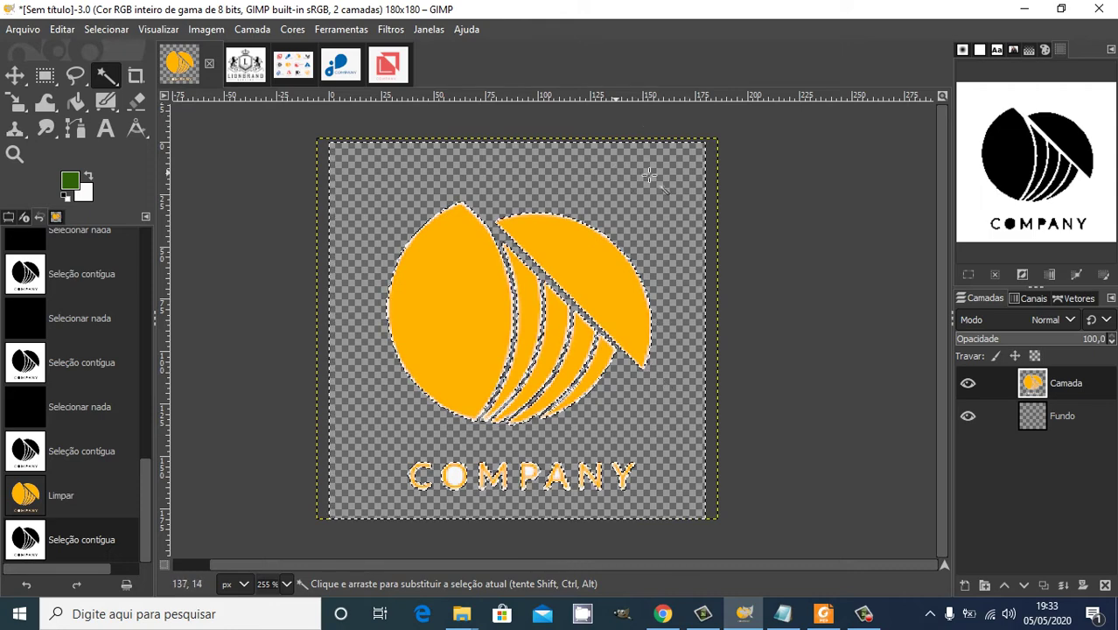
# Select and clear the white areas inside the letters O, P and A of the COMPANY text.
pyautogui.click(454, 476)
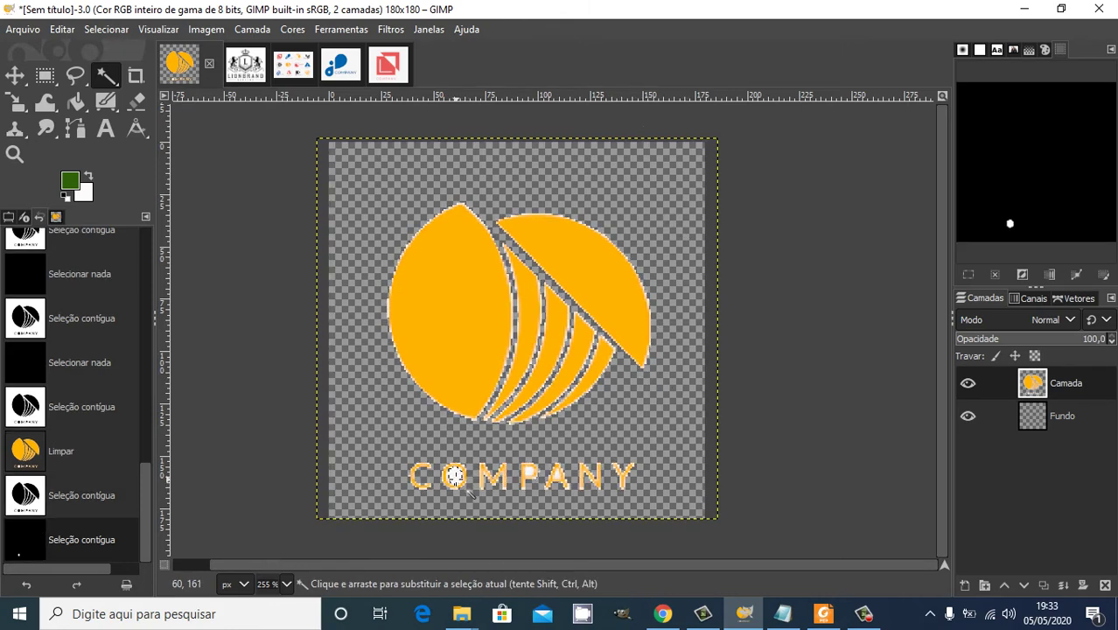
pyautogui.press('Delete')
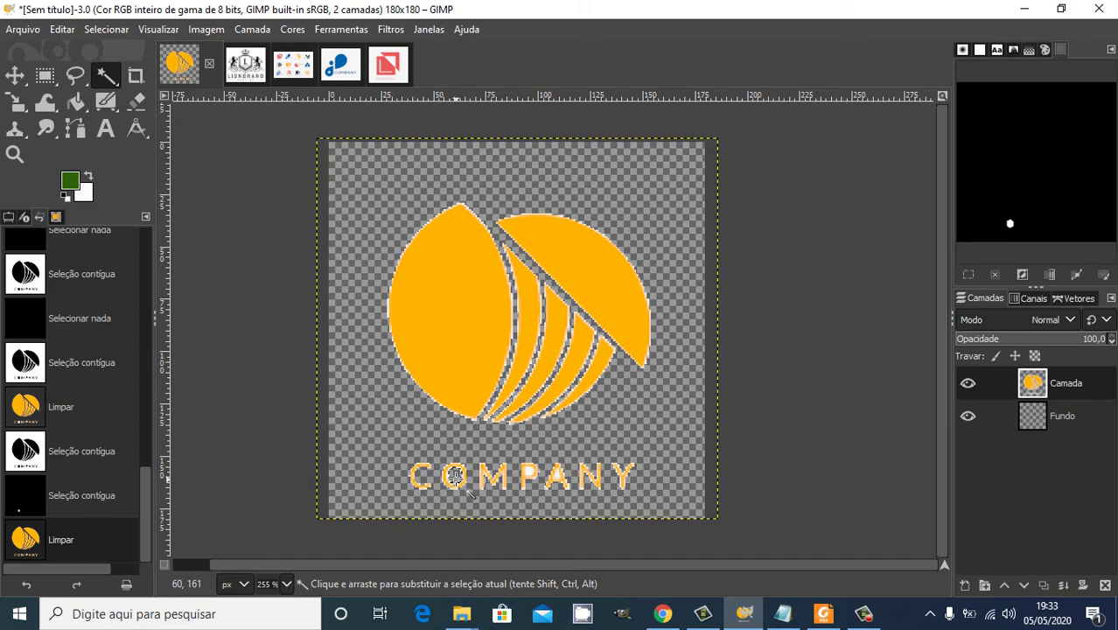
pyautogui.click(526, 472)
pyautogui.press('Delete')
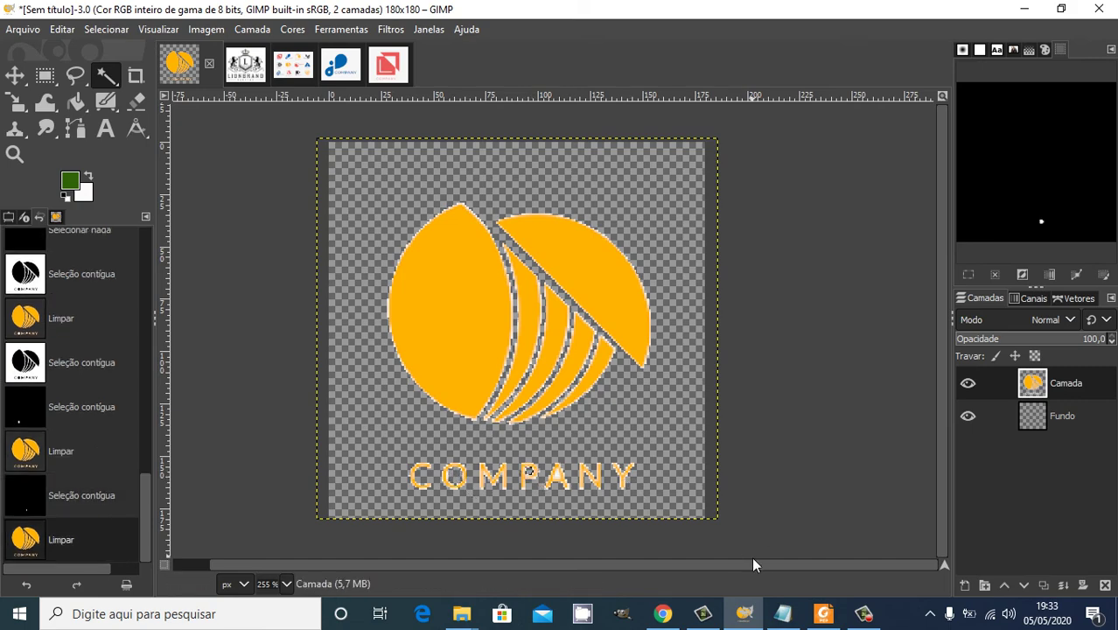
pyautogui.scroll(4, 580, 330)
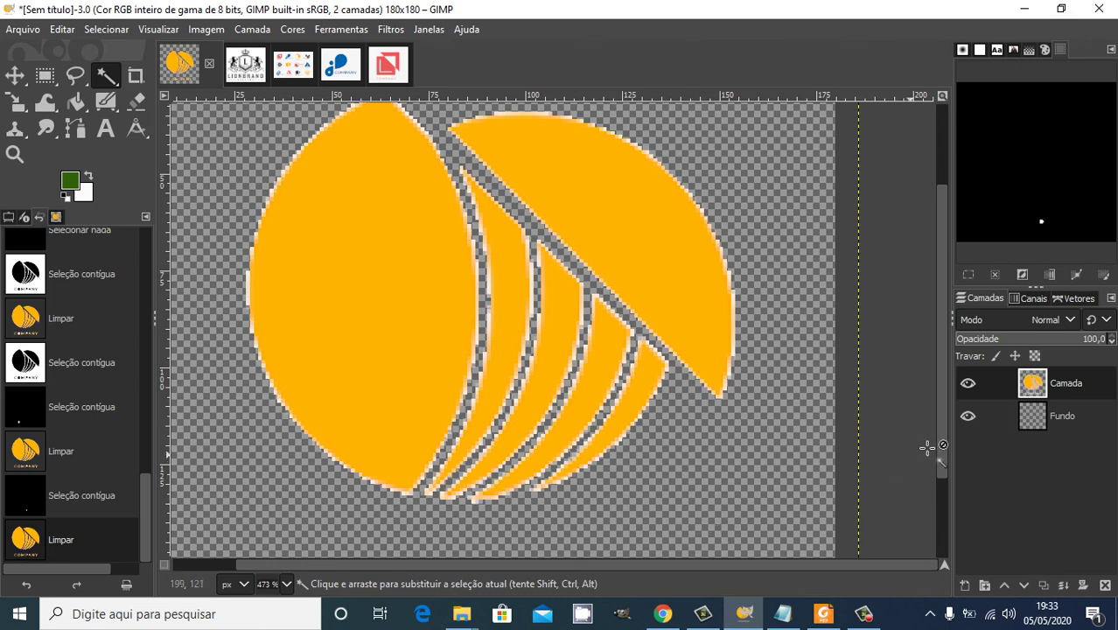
pyautogui.moveTo(942, 404); pyautogui.dragTo(941, 482)
pyautogui.click(559, 490)
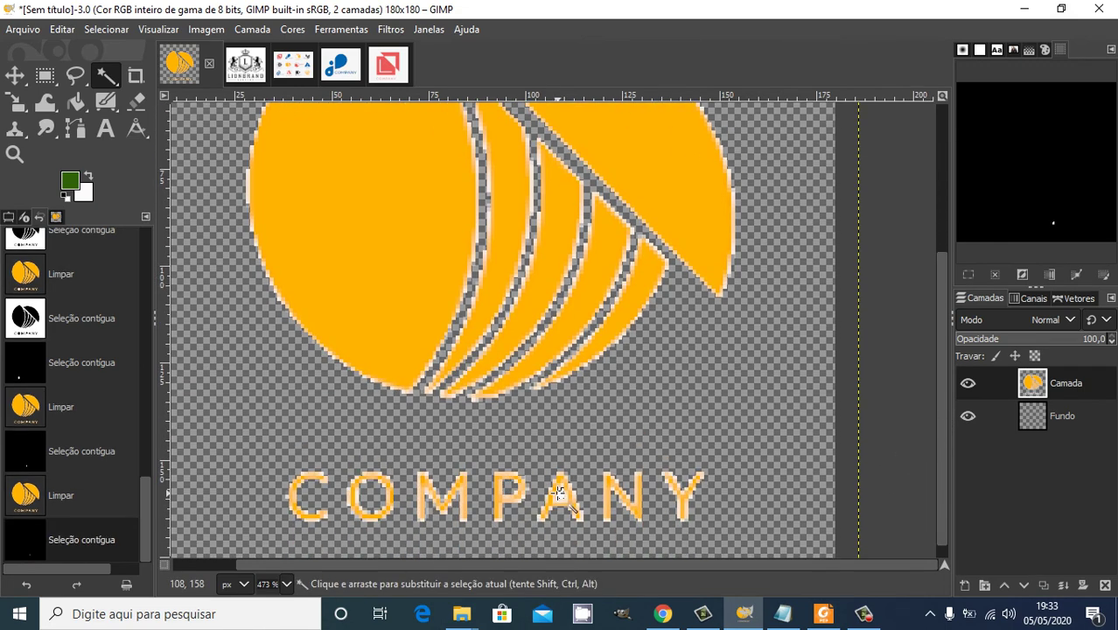
pyautogui.press('Delete')
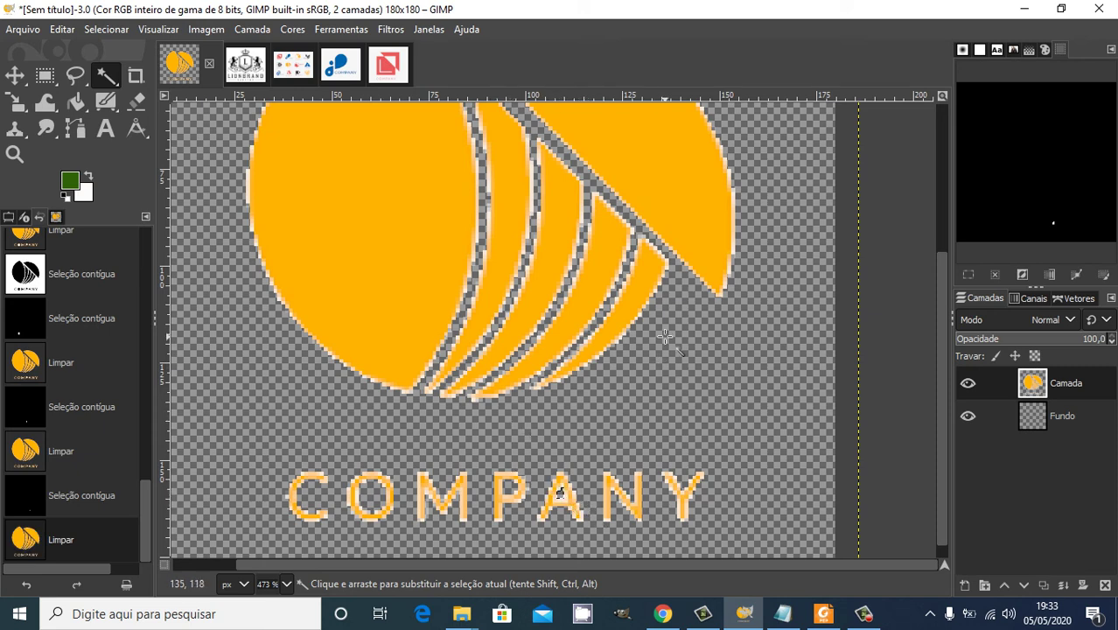
# Select the transparent area around the yellow logo by color and hide the Fundo layer.
pyautogui.moveTo(940, 366); pyautogui.dragTo(930, 260)
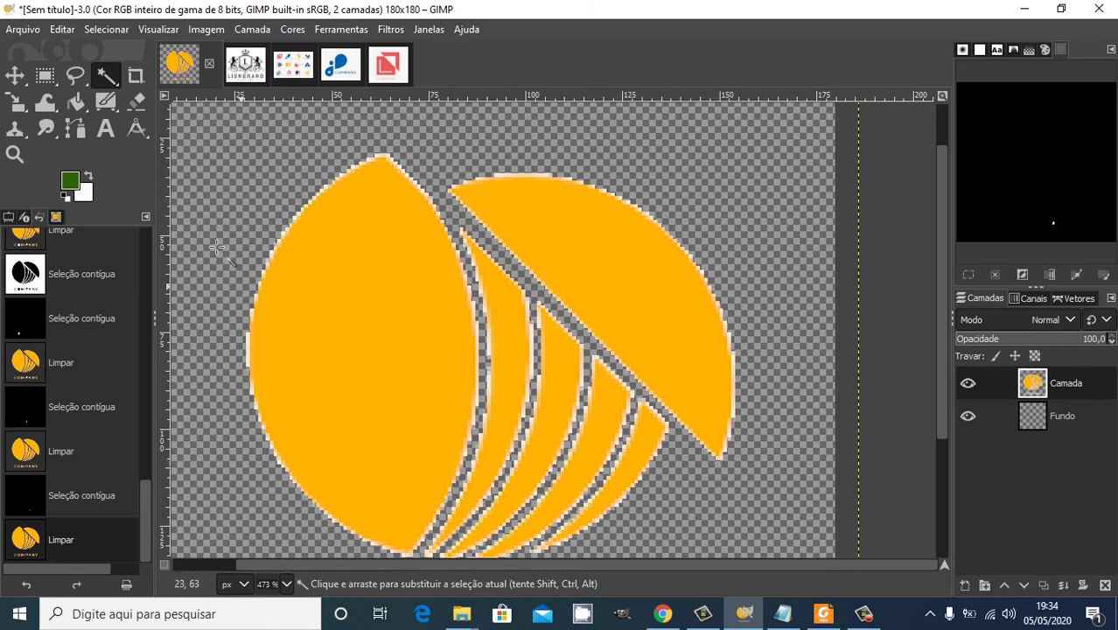
pyautogui.click(210, 181)
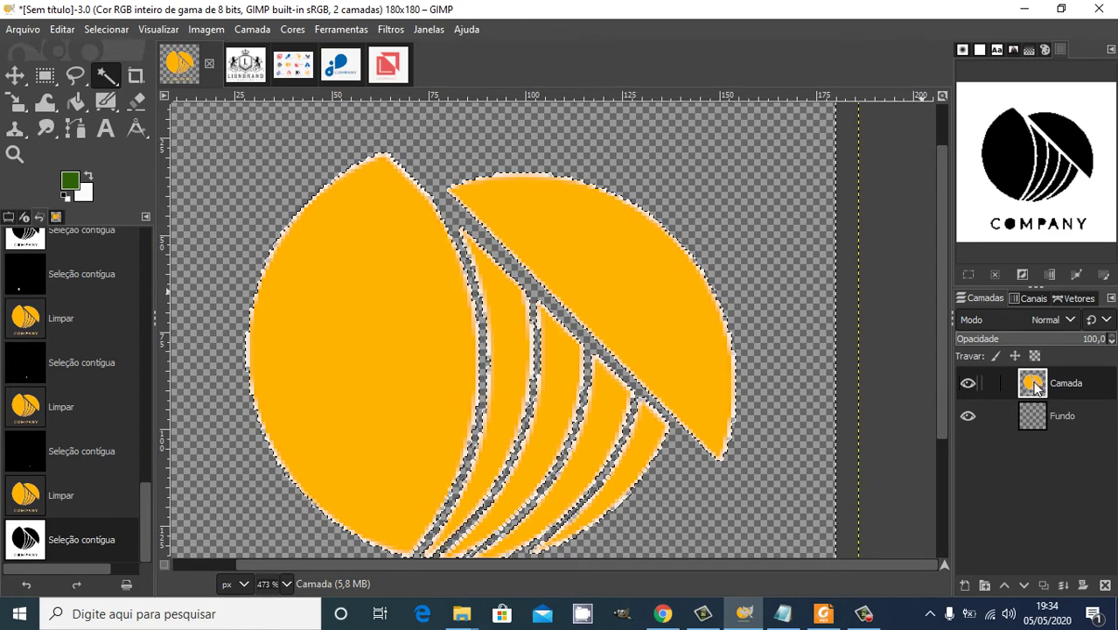
pyautogui.click(969, 416)
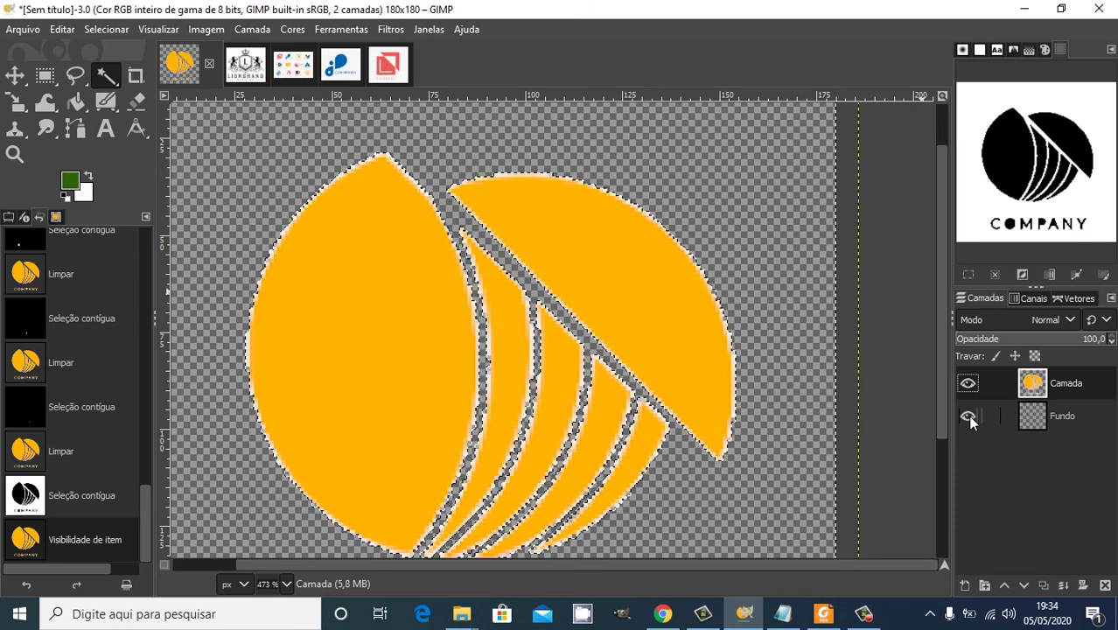
pyautogui.click(968, 416)
pyautogui.click(969, 418)
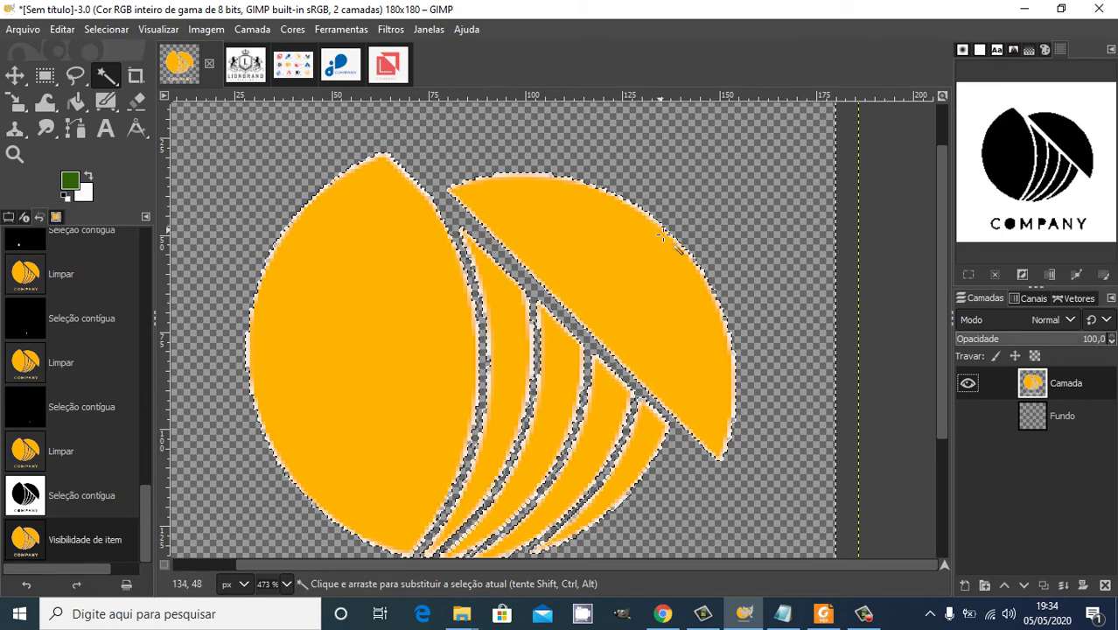
# Turn the alpha channel of the Camada layer into a selection of the logo and text.
pyautogui.rightClick(1039, 389)
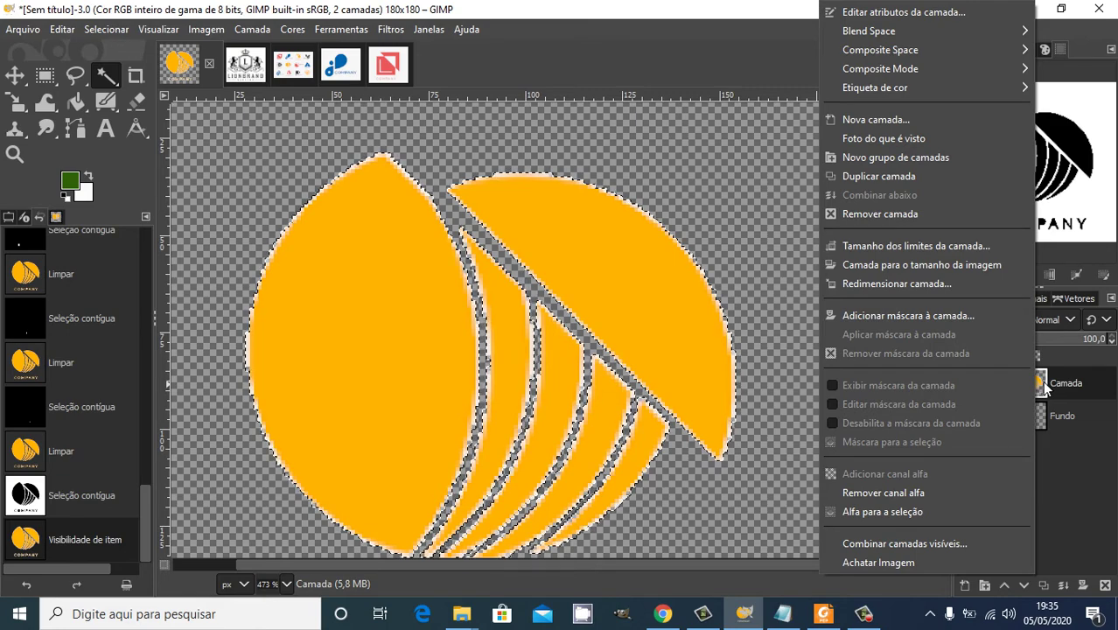
pyautogui.click(891, 513)
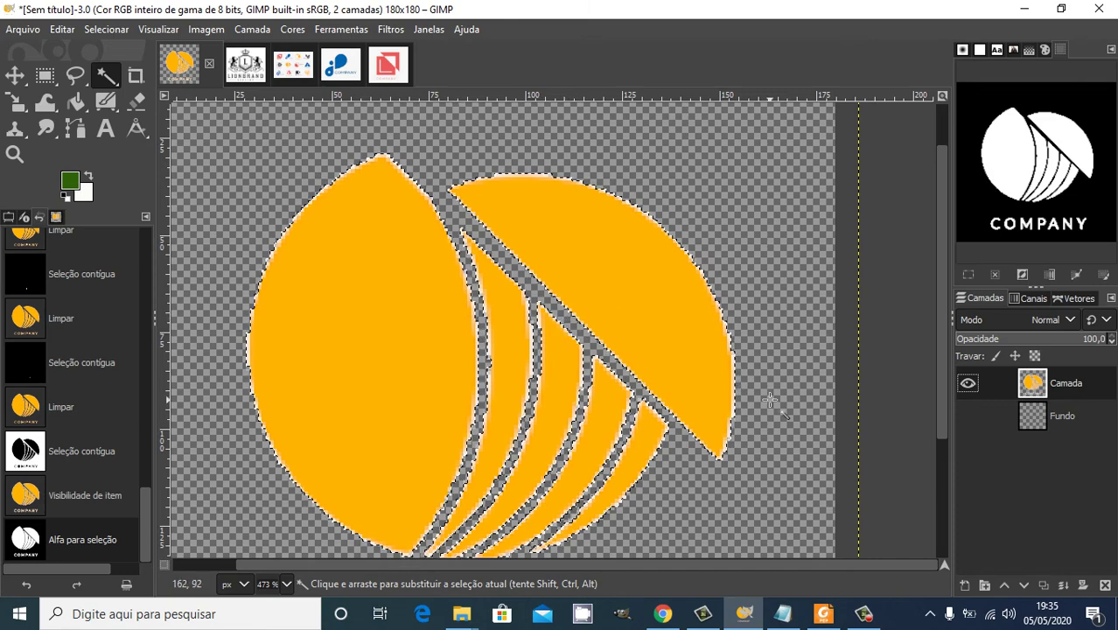
pyautogui.rightClick(1035, 386)
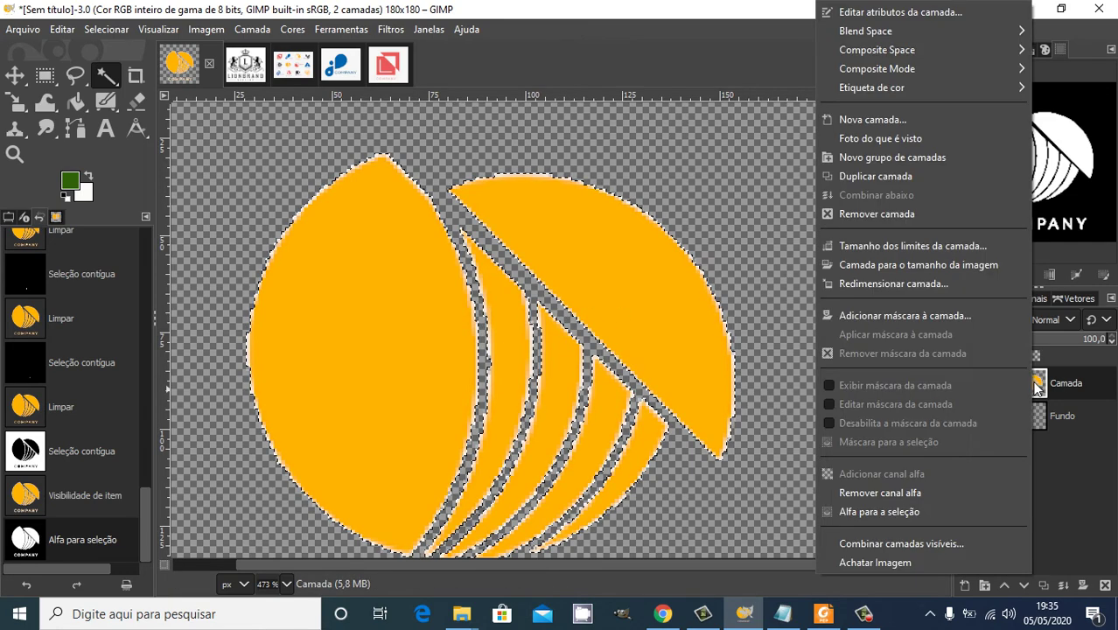
pyautogui.click(652, 187)
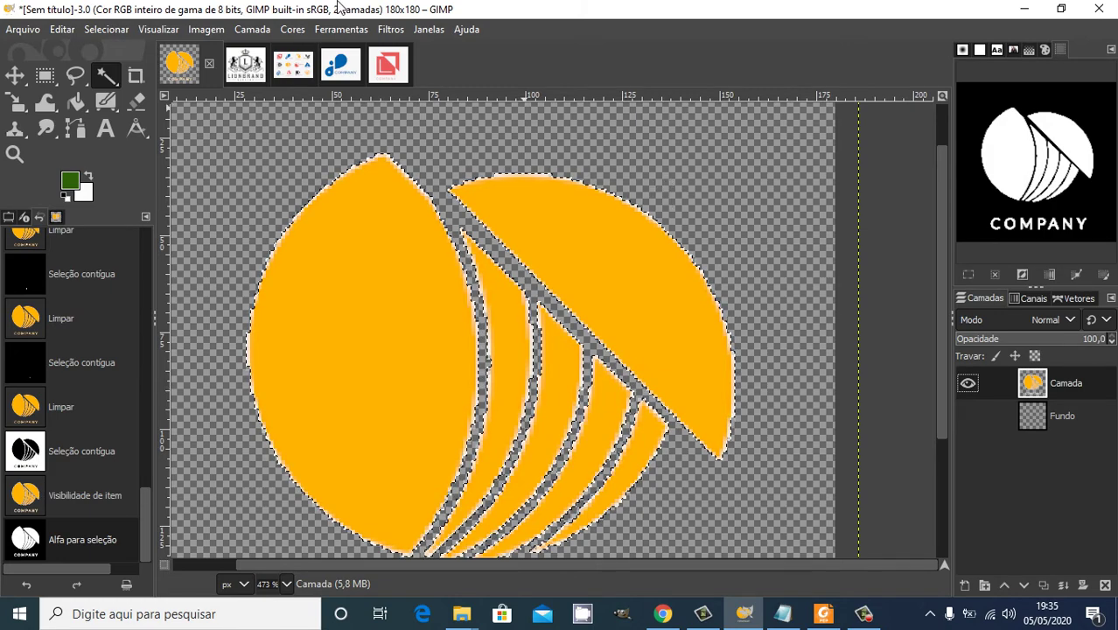
# Try shrinking the logo selection, inspect its edges up close, and undo back to the alpha selection.
pyautogui.click(121, 33)
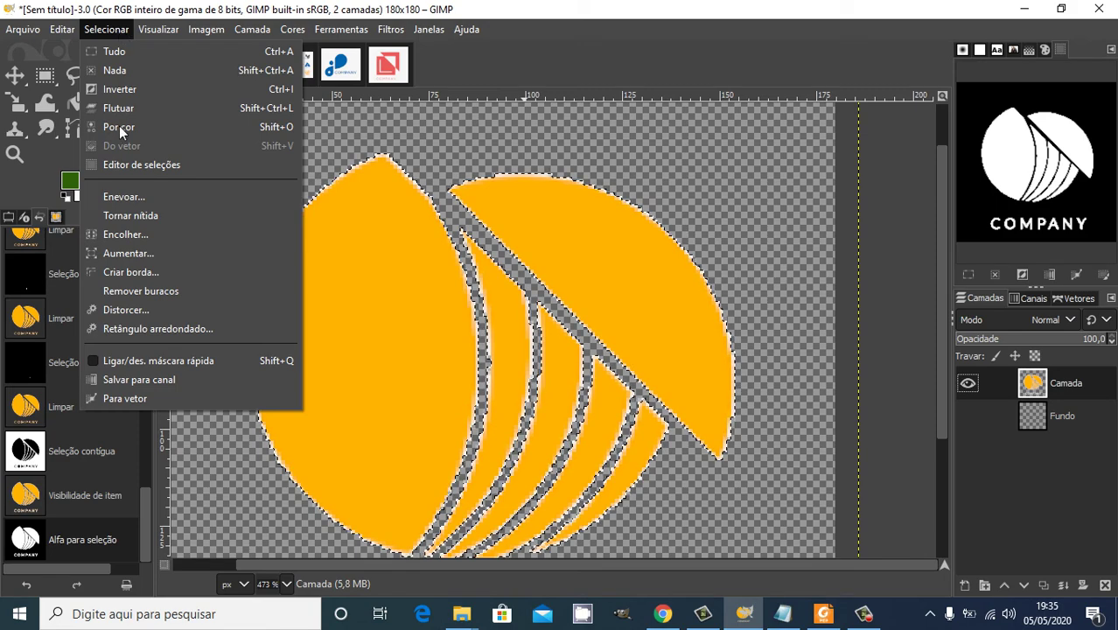
pyautogui.click(137, 232)
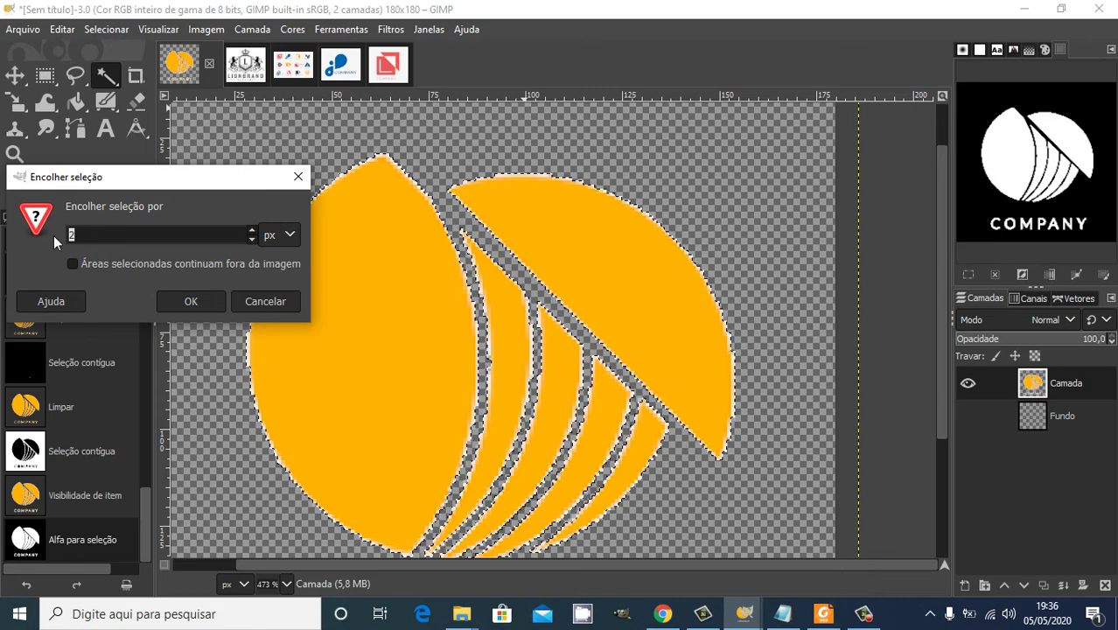
pyautogui.click(199, 299)
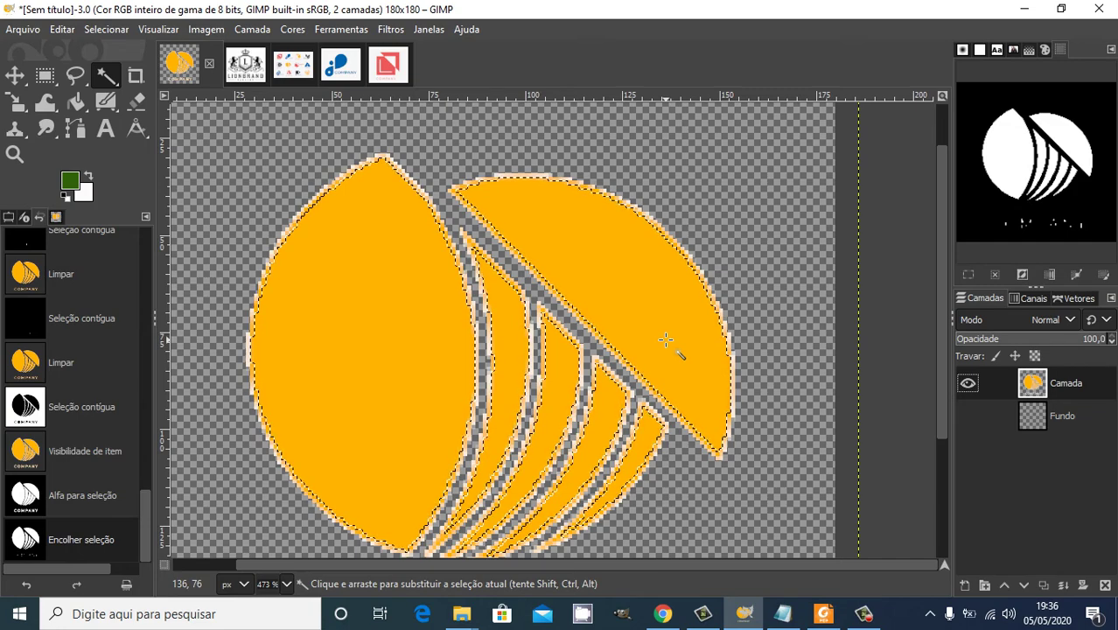
pyautogui.moveTo(666, 339); pyautogui.dragTo(667, 319)
pyautogui.scroll(3, 663, 311)
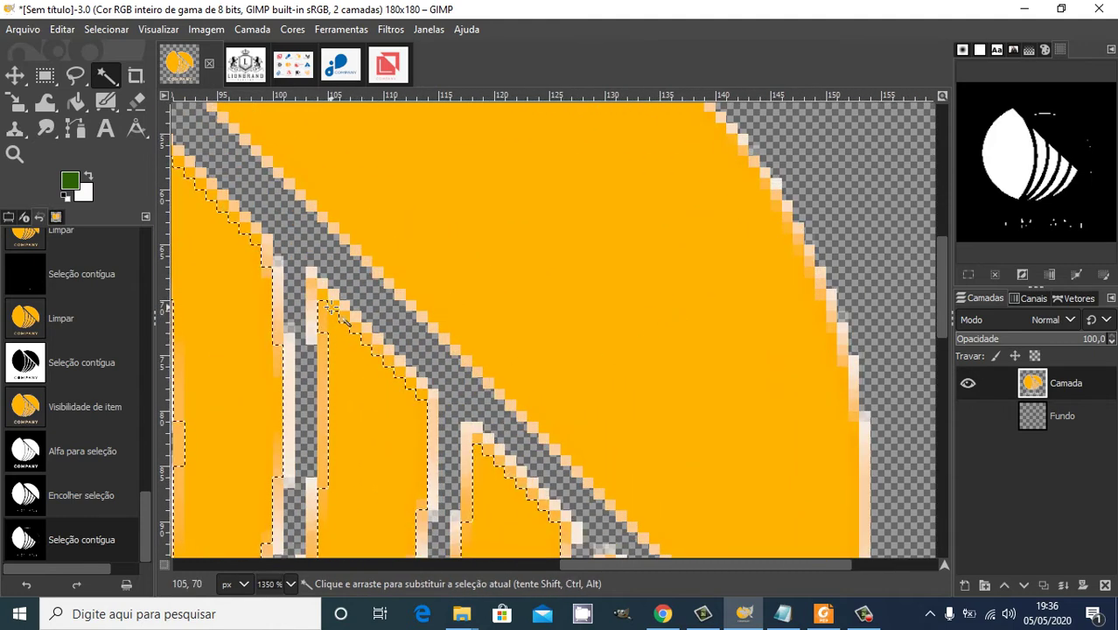
pyautogui.hotkey('ctrl', 'z')
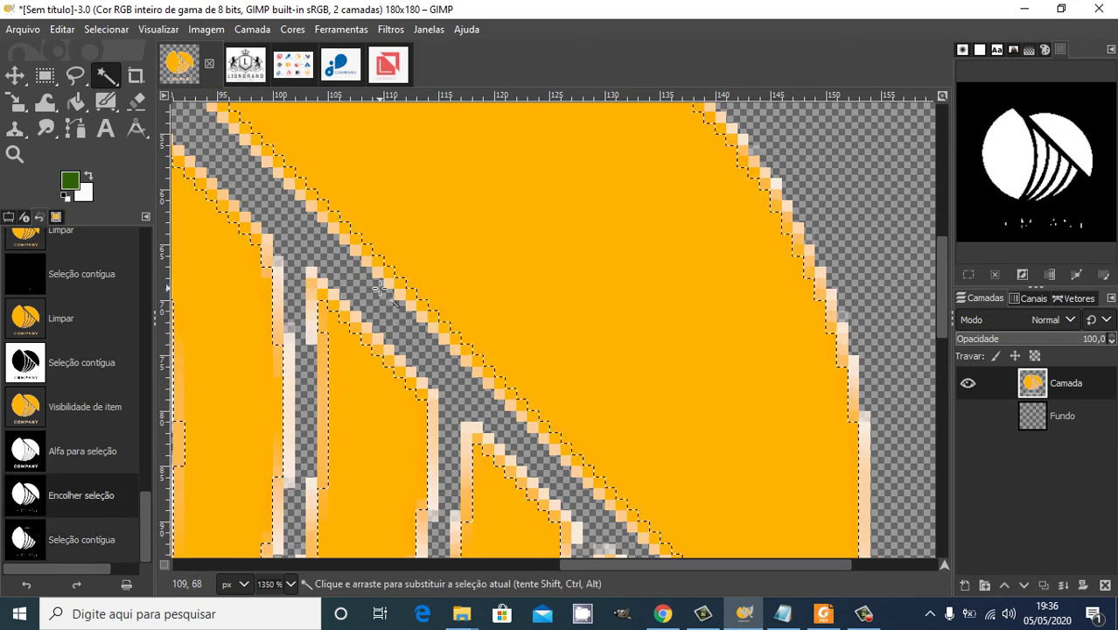
pyautogui.hotkey('ctrl', 'z')
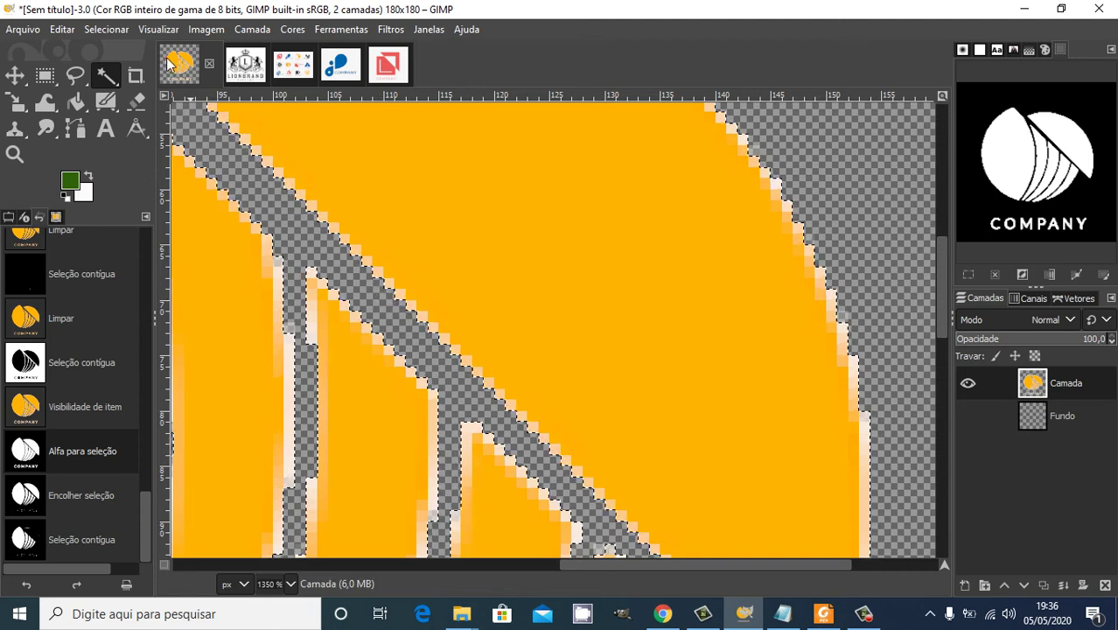
# Shrink the alpha-based logo selection by 1 px.
pyautogui.click(120, 30)
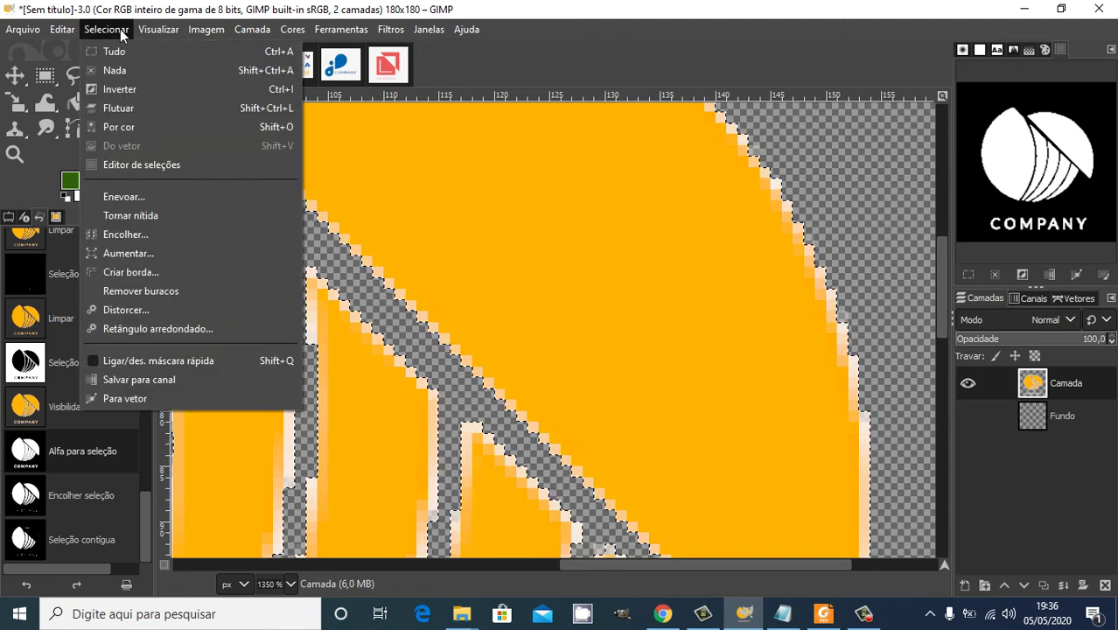
pyautogui.click(149, 232)
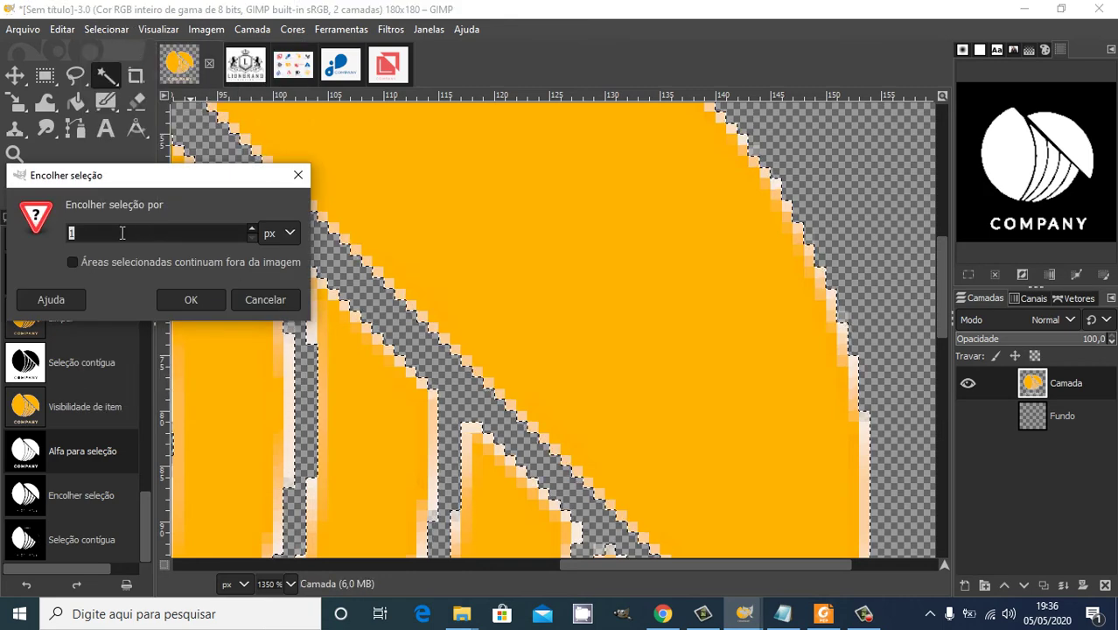
pyautogui.write('2')
pyautogui.press('BackSpace')
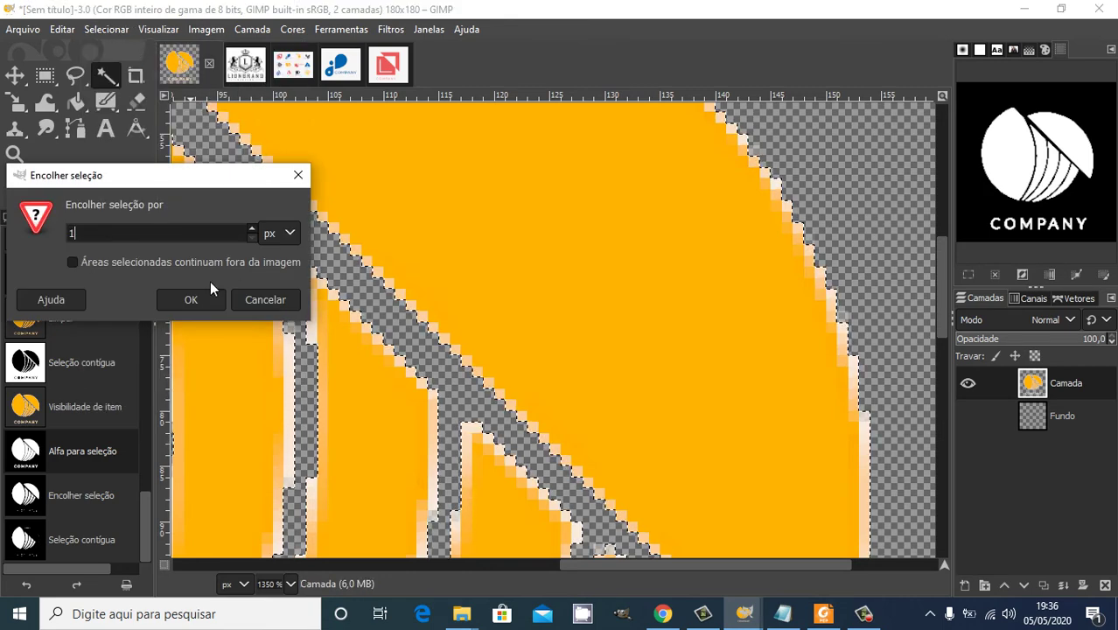
pyautogui.click(197, 296)
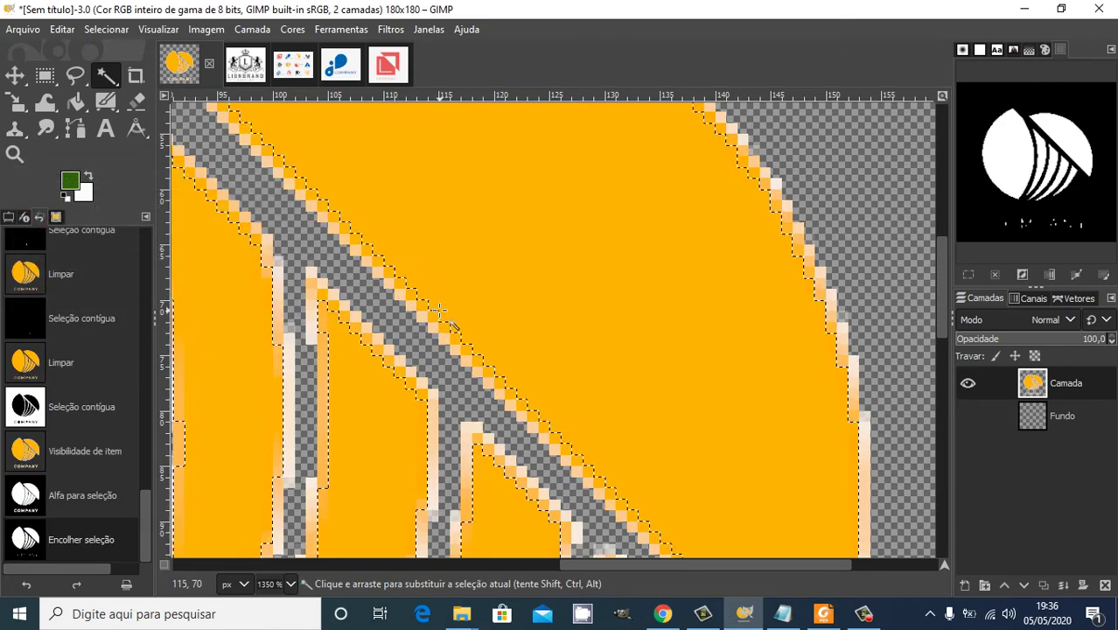
# Try shrinking the logo selection by another 1 px, and undo both shrink operations.
pyautogui.click(112, 29)
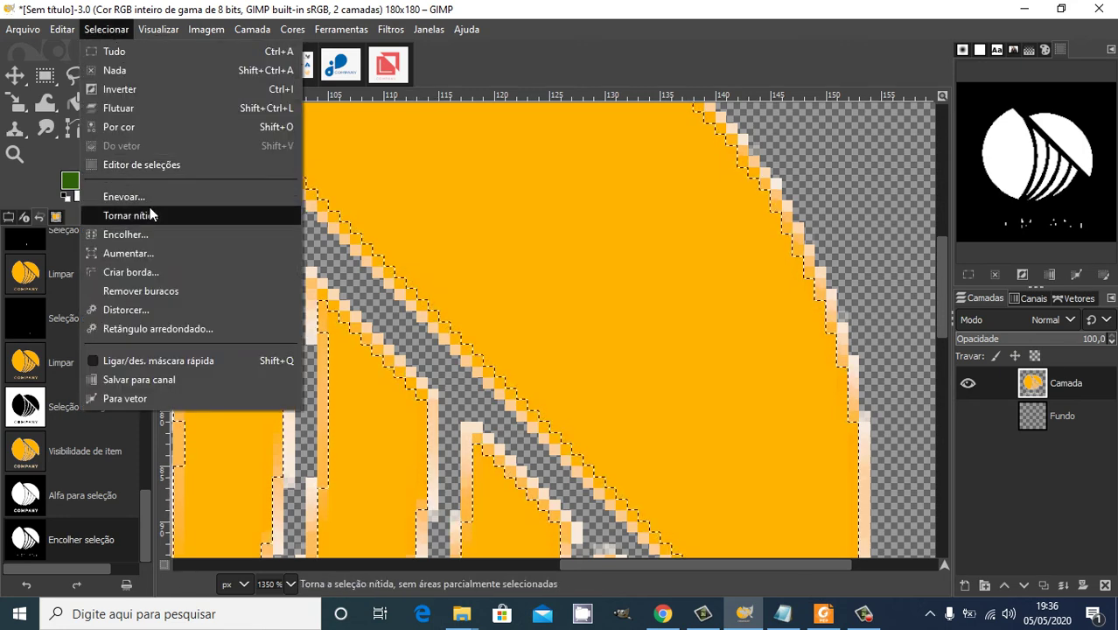
pyautogui.click(149, 234)
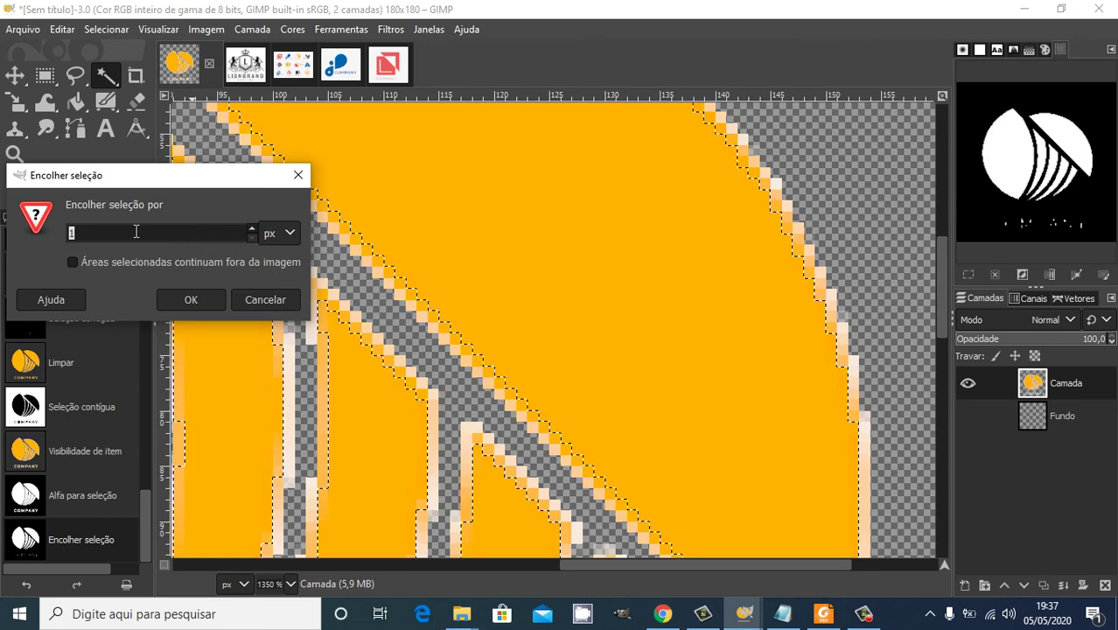
pyautogui.write('1')
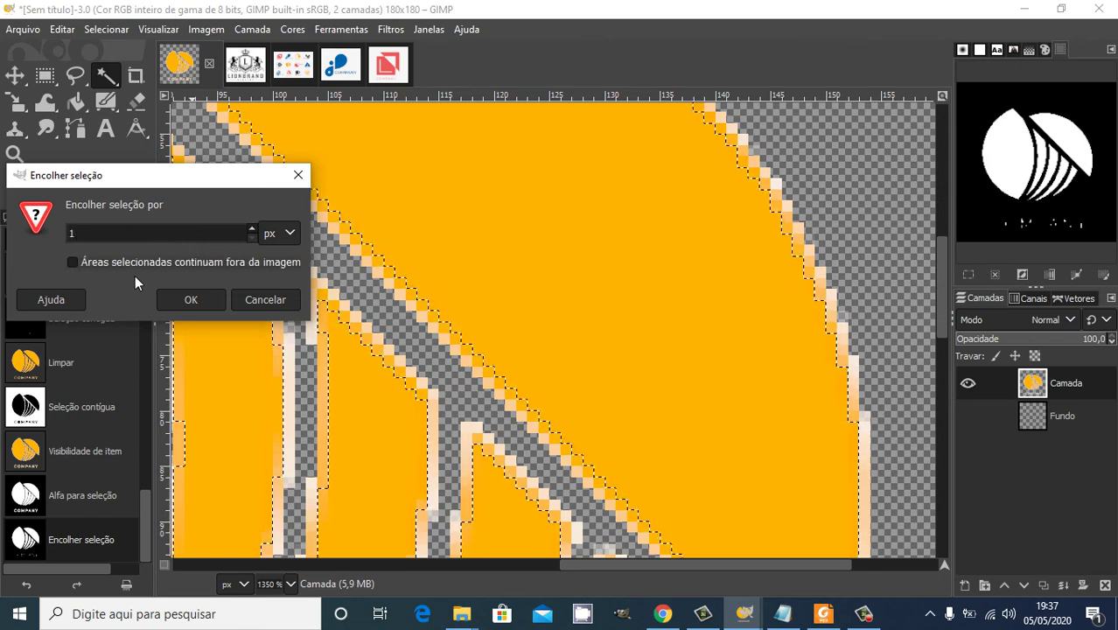
pyautogui.click(192, 298)
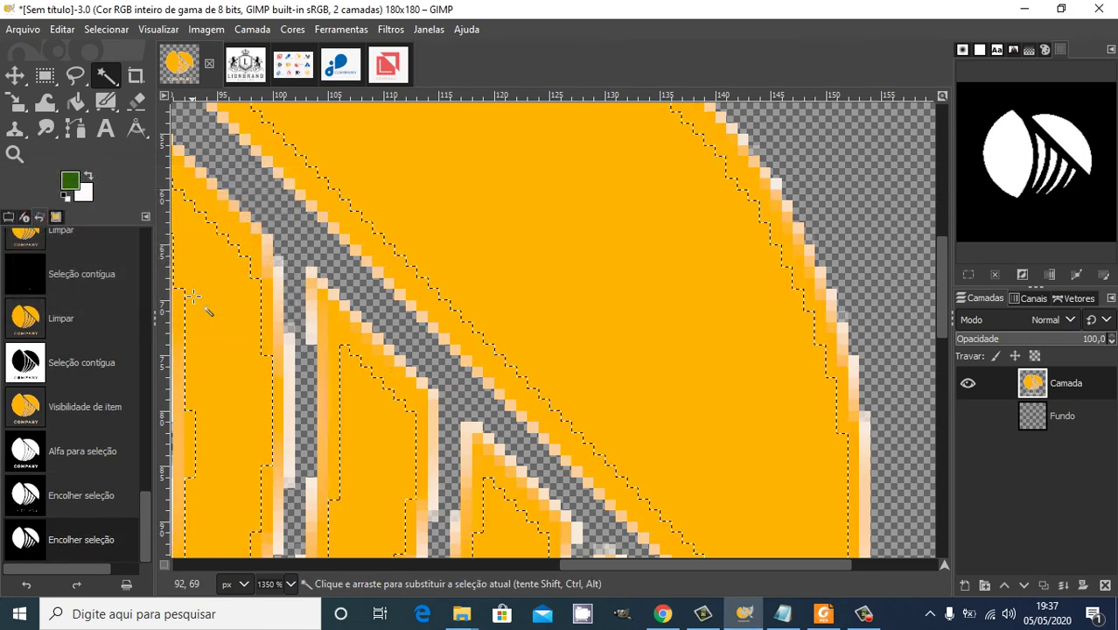
pyautogui.hotkey('ctrl', 'z')
pyautogui.hotkey('ctrl', 'z')
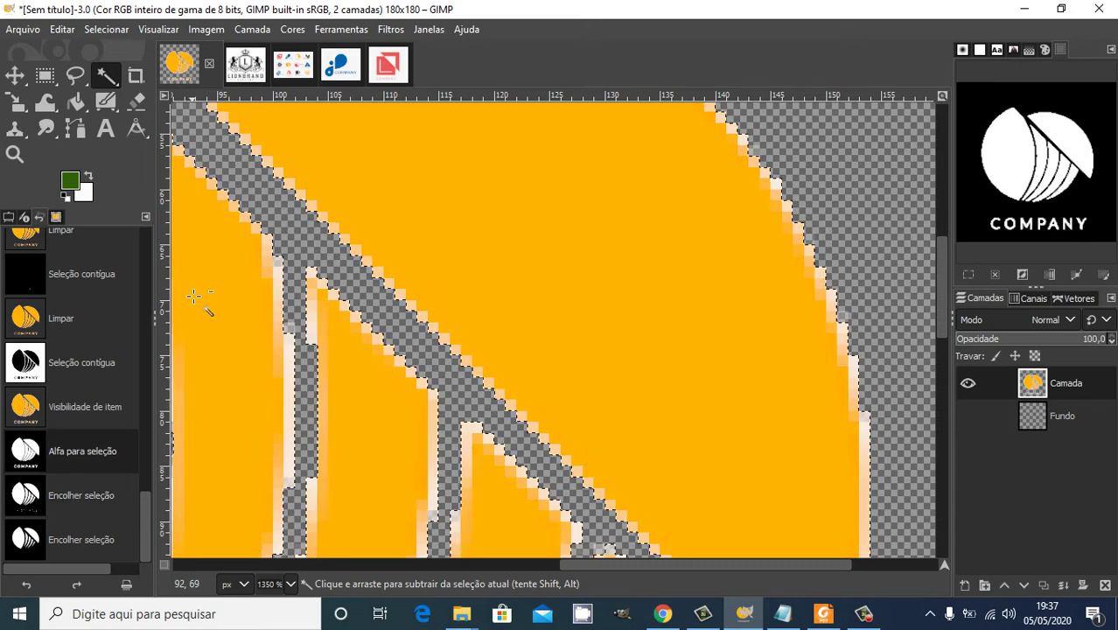
# Shrink the restored alpha selection of the logo by 1 px.
pyautogui.click(118, 29)
pyautogui.click(148, 237)
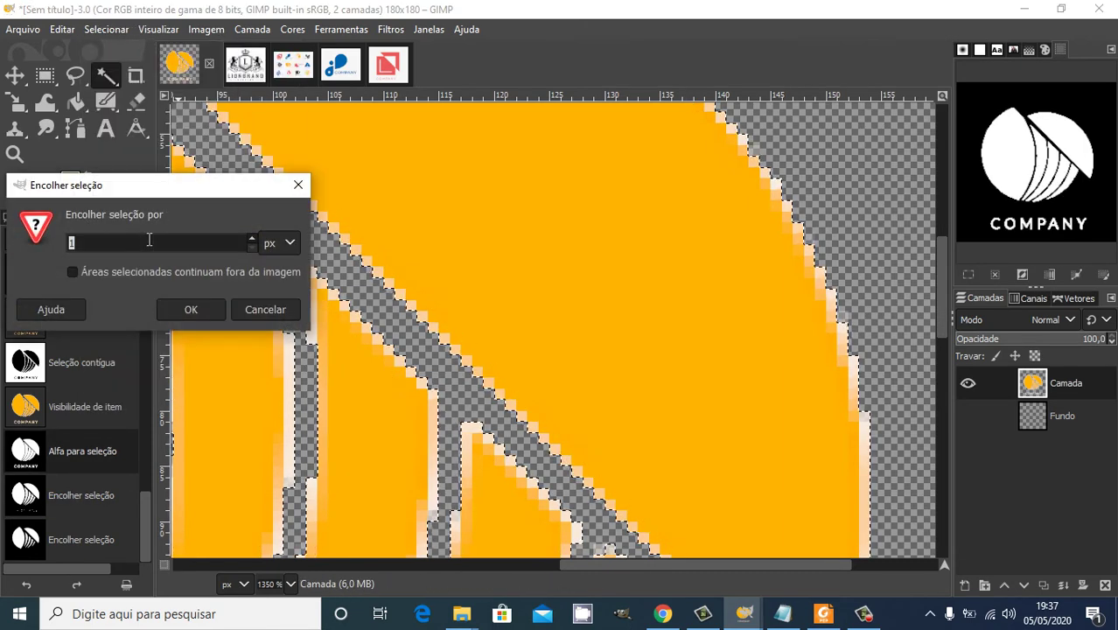
pyautogui.click(198, 315)
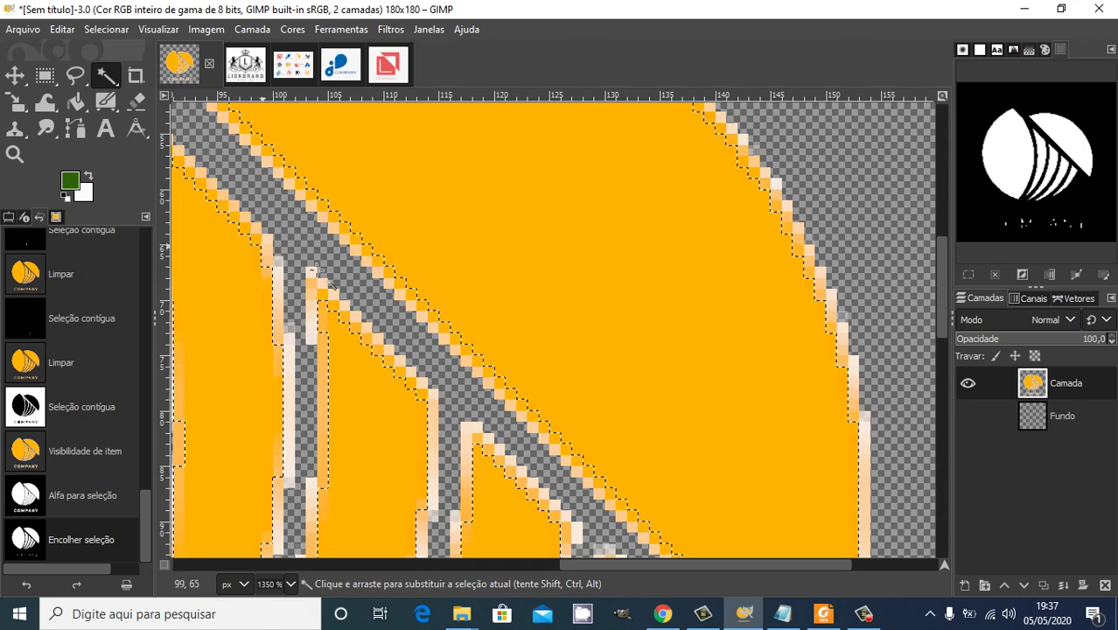
# Feather the shrunken logo selection by 4 px.
pyautogui.click(121, 35)
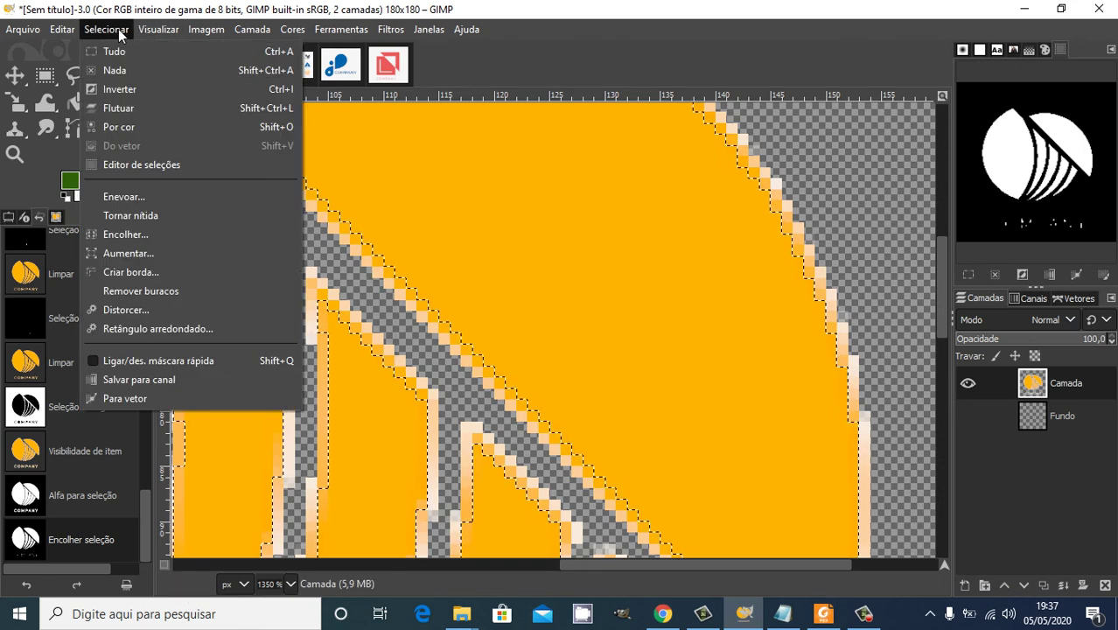
pyautogui.click(151, 198)
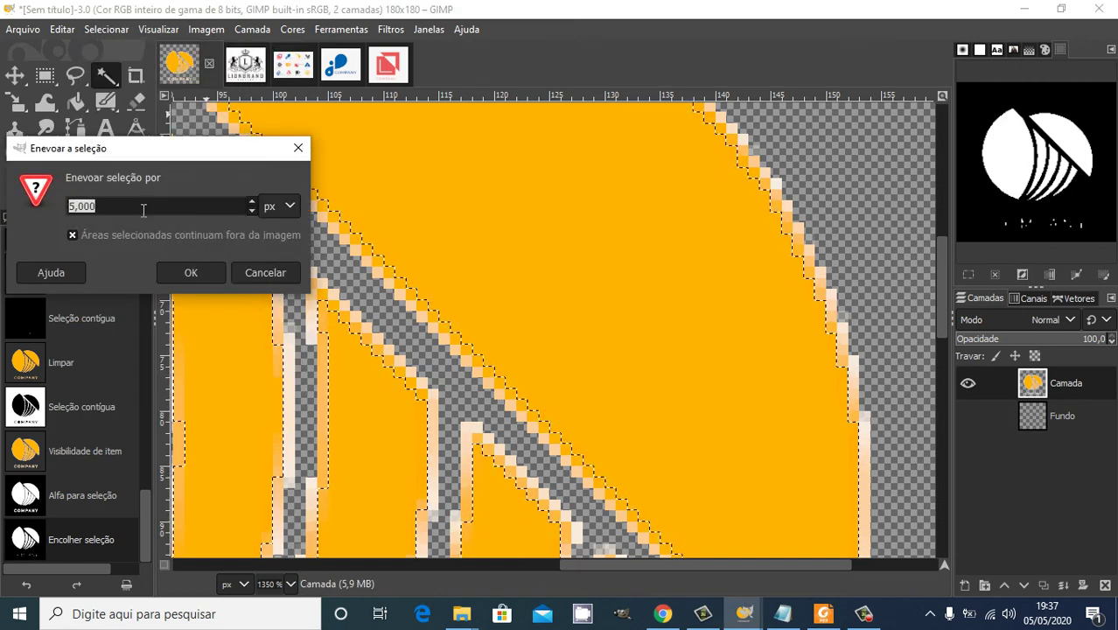
pyautogui.write('4')
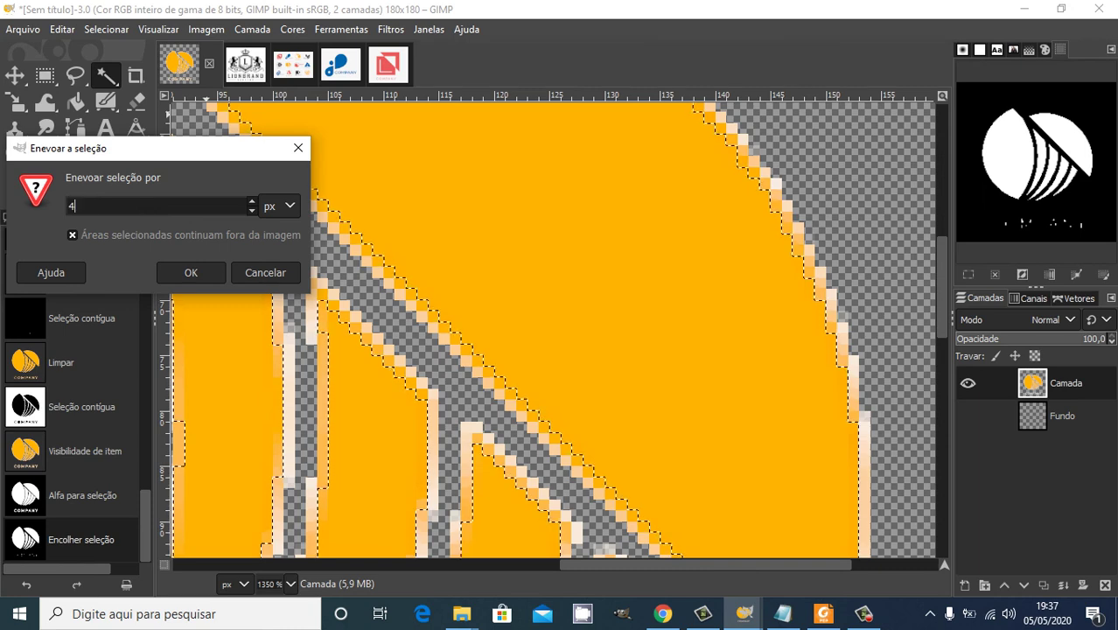
pyautogui.click(191, 273)
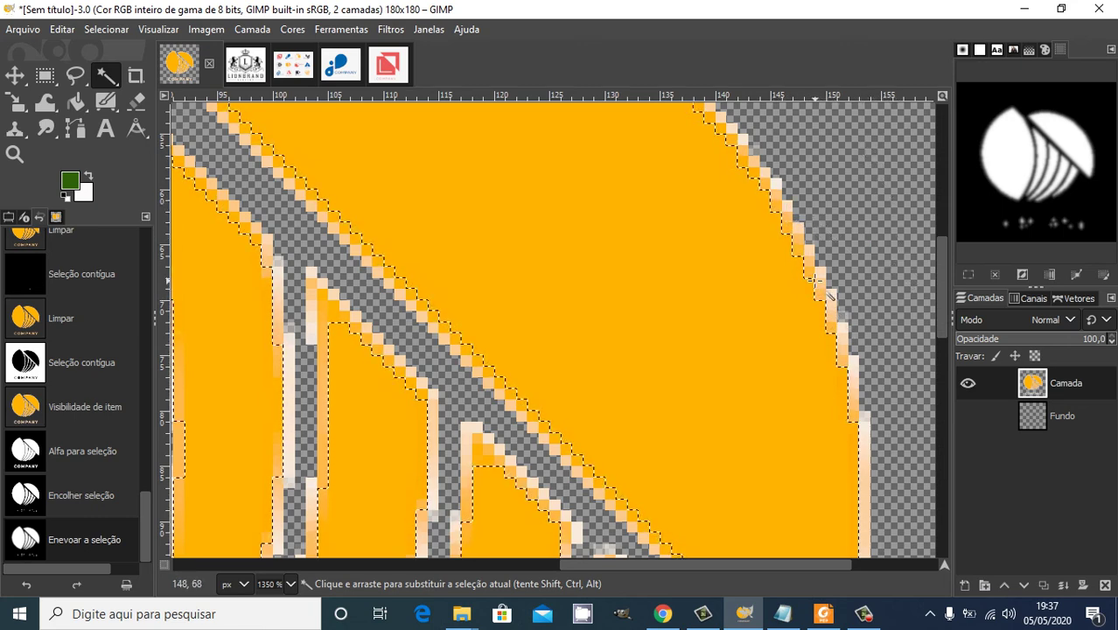
# Invert the feathered logo selection and cut the pale edge pixels from the layer, leaving nothing selected.
pyautogui.click(116, 29)
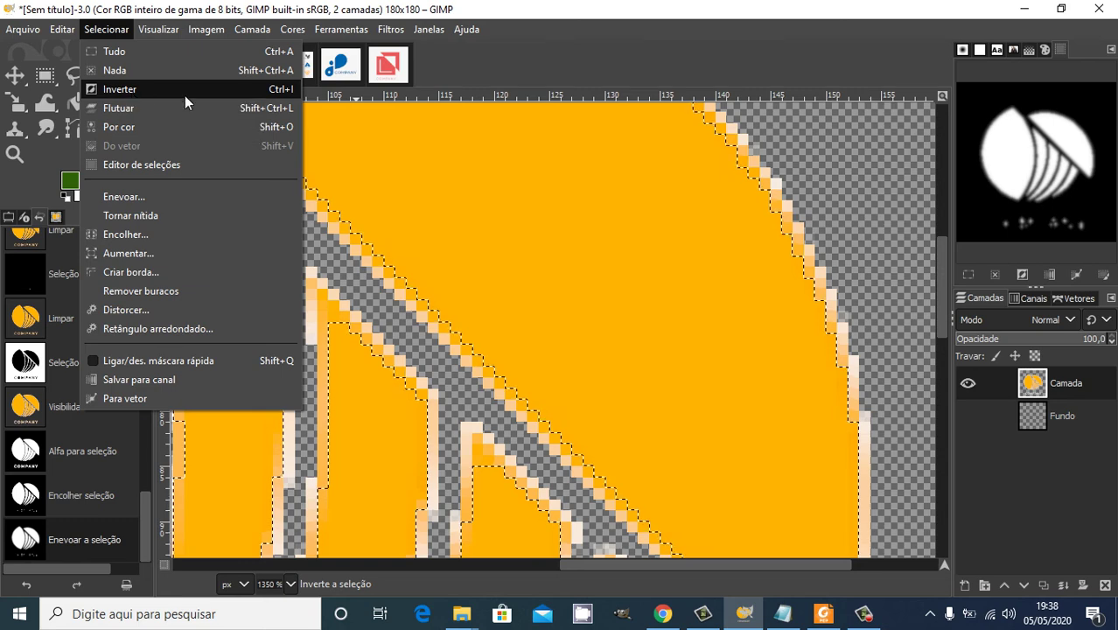
pyautogui.click(271, 93)
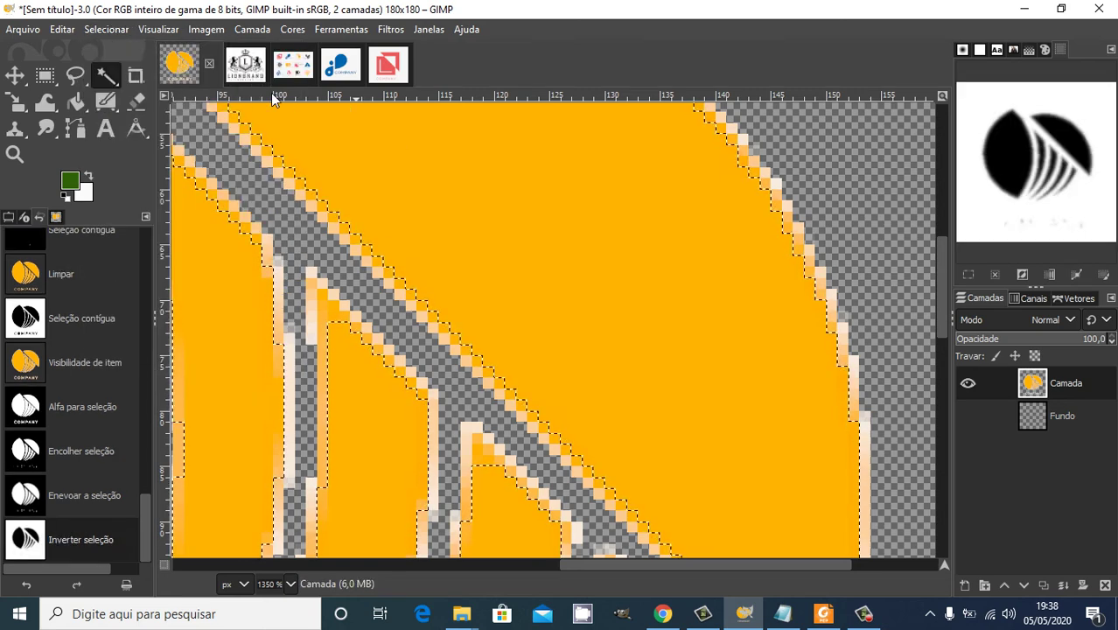
pyautogui.hotkey('ctrl', 'x')
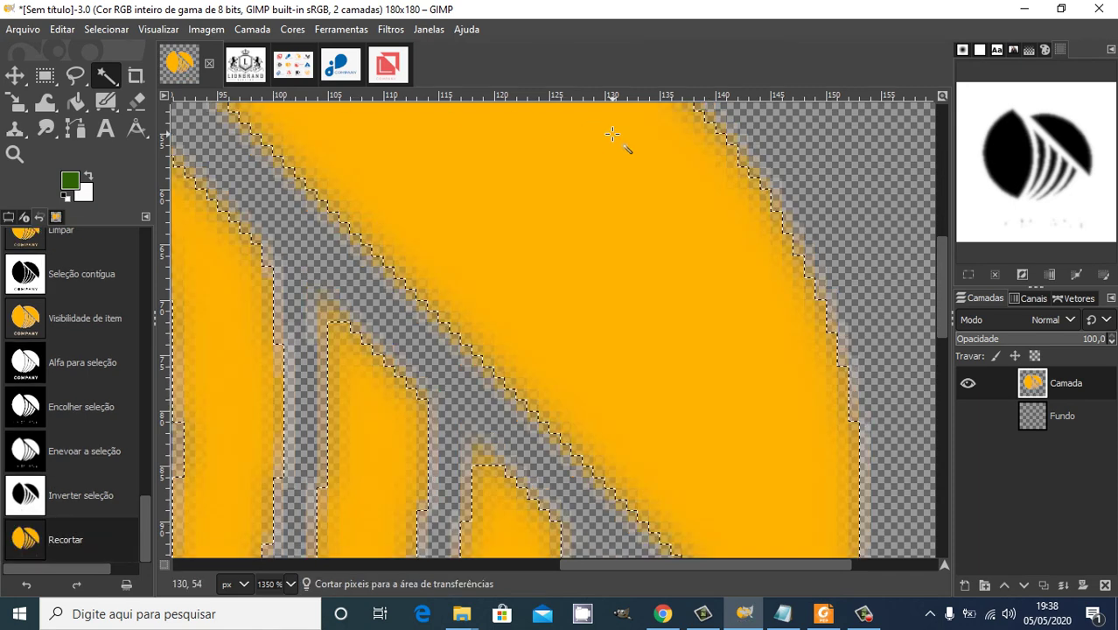
pyautogui.scroll(-8, 611, 134)
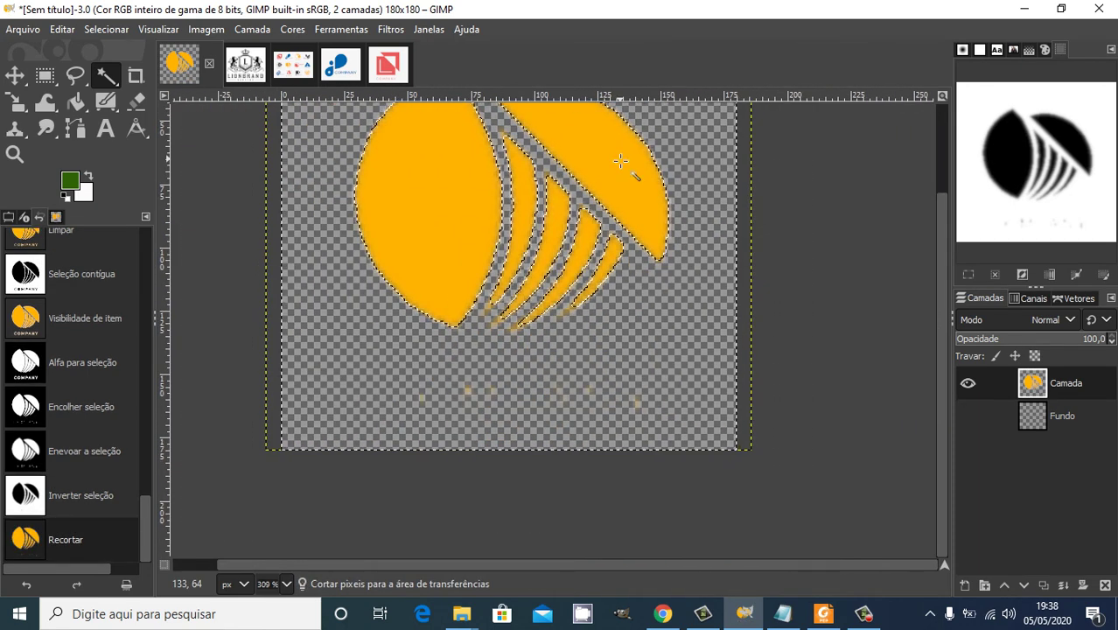
pyautogui.moveTo(944, 266); pyautogui.dragTo(932, 172)
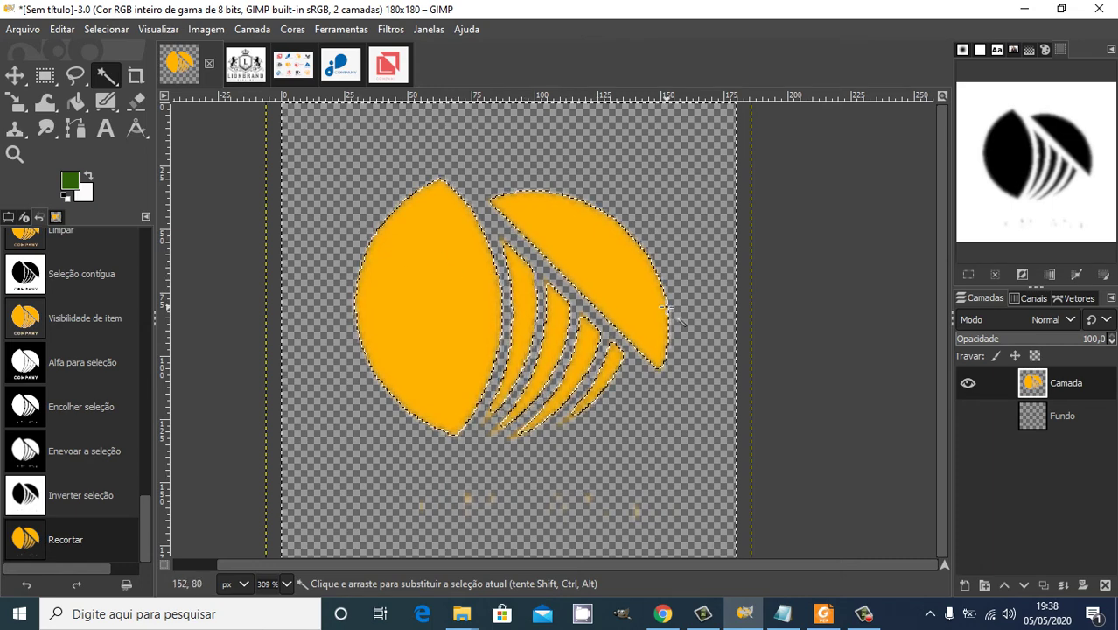
pyautogui.keyDown('ctrl'); pyautogui.scroll(-1, 632, 324); pyautogui.keyUp('ctrl')
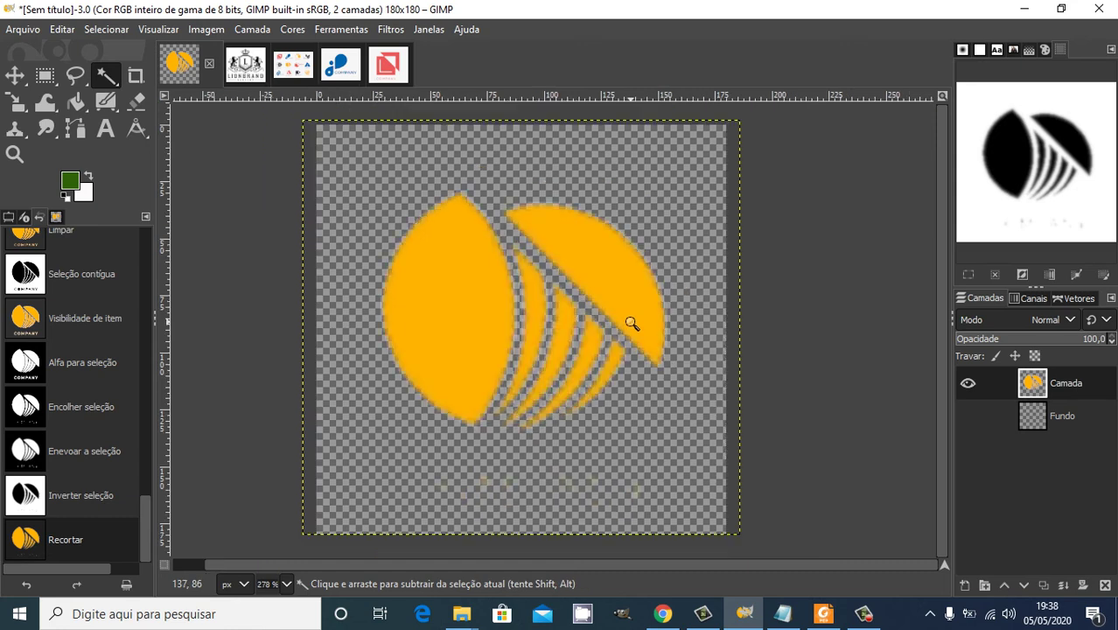
pyautogui.keyDown('ctrl'); pyautogui.scroll(-2, 632, 323); pyautogui.keyUp('ctrl')
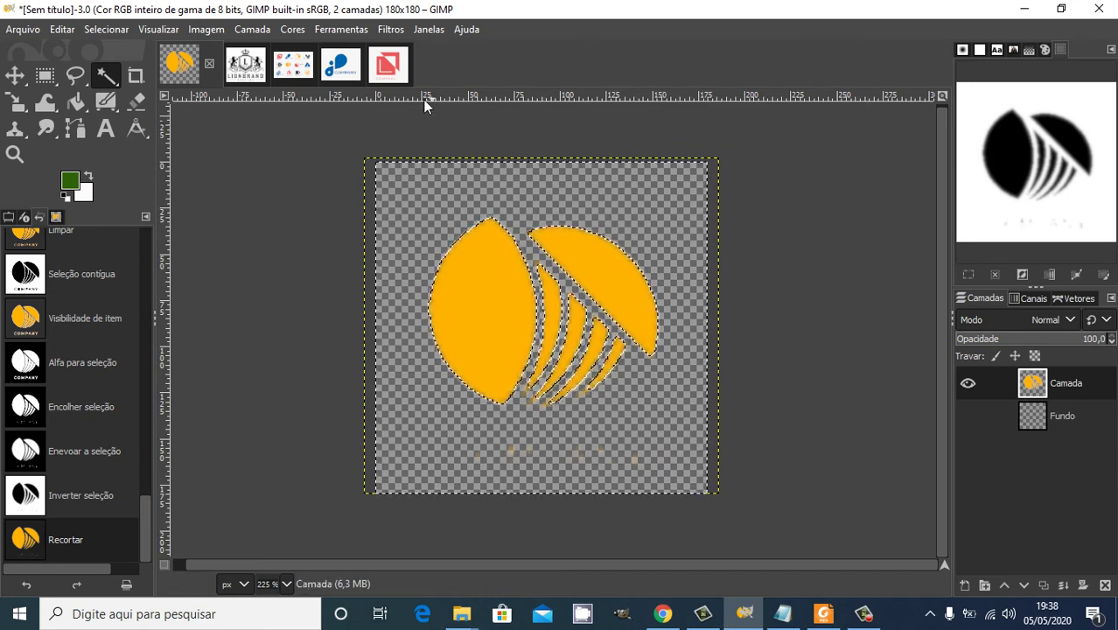
pyautogui.press('m')
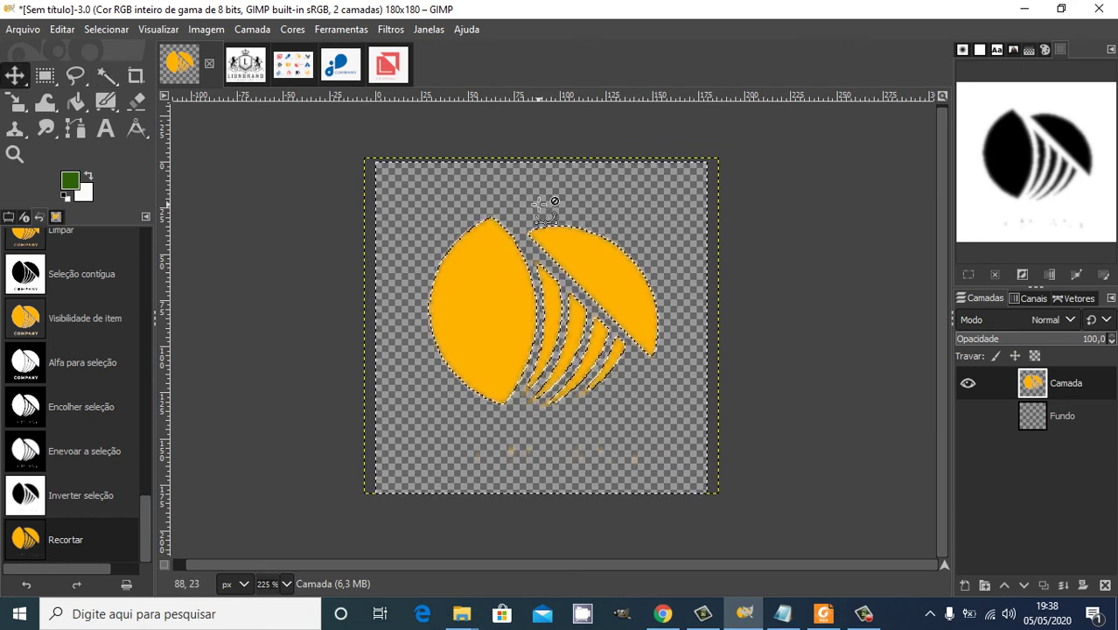
pyautogui.hotkey('ctrl', 'shift', 'a')
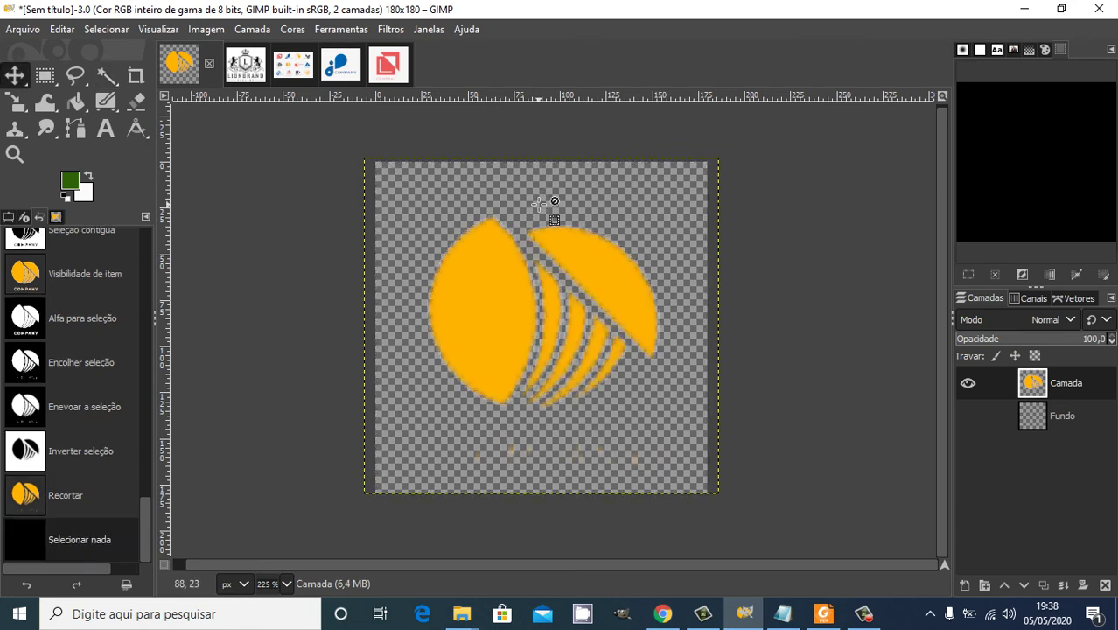
pyautogui.click(108, 78)
pyautogui.click(452, 199)
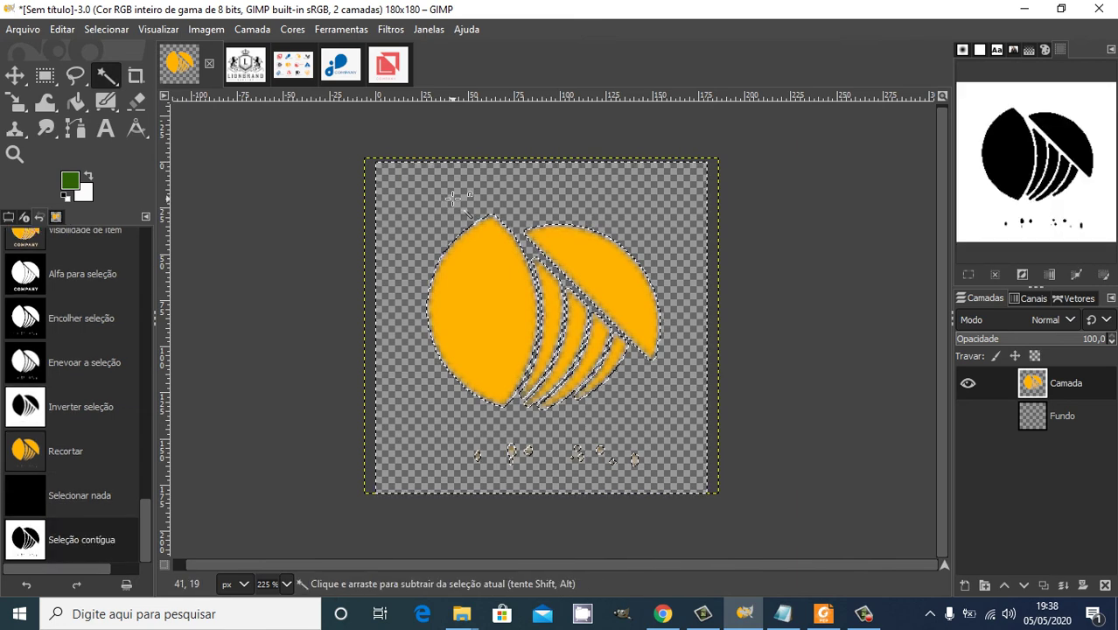
pyautogui.hotkey('ctrl', 'shift', 'a')
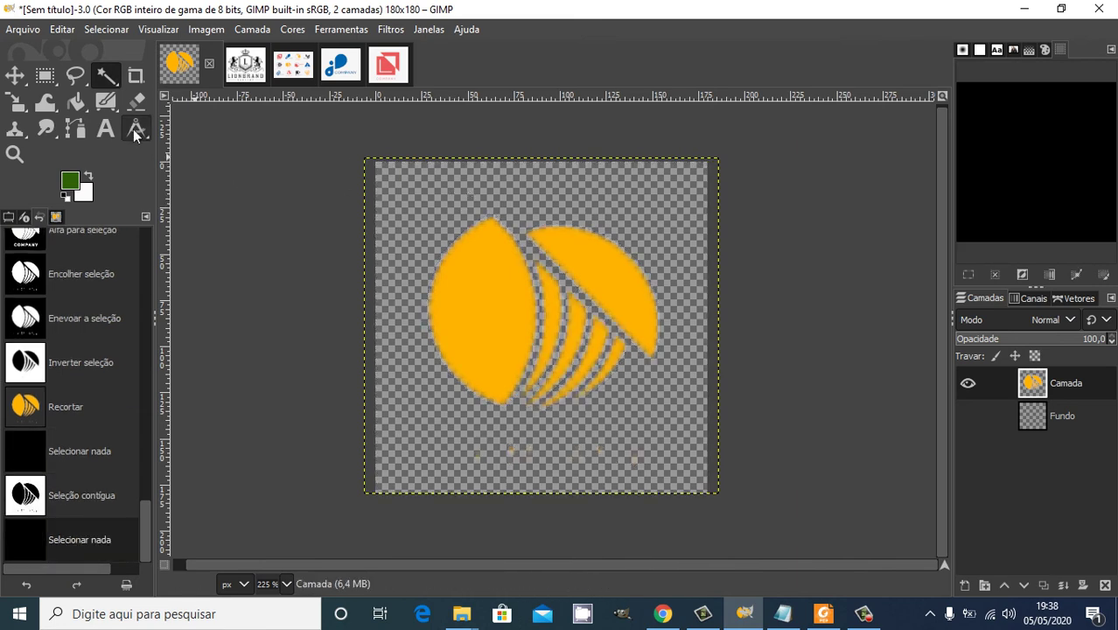
# Scale the logo layer down to 179 x 170 px and position it within the canvas.
pyautogui.press('m')
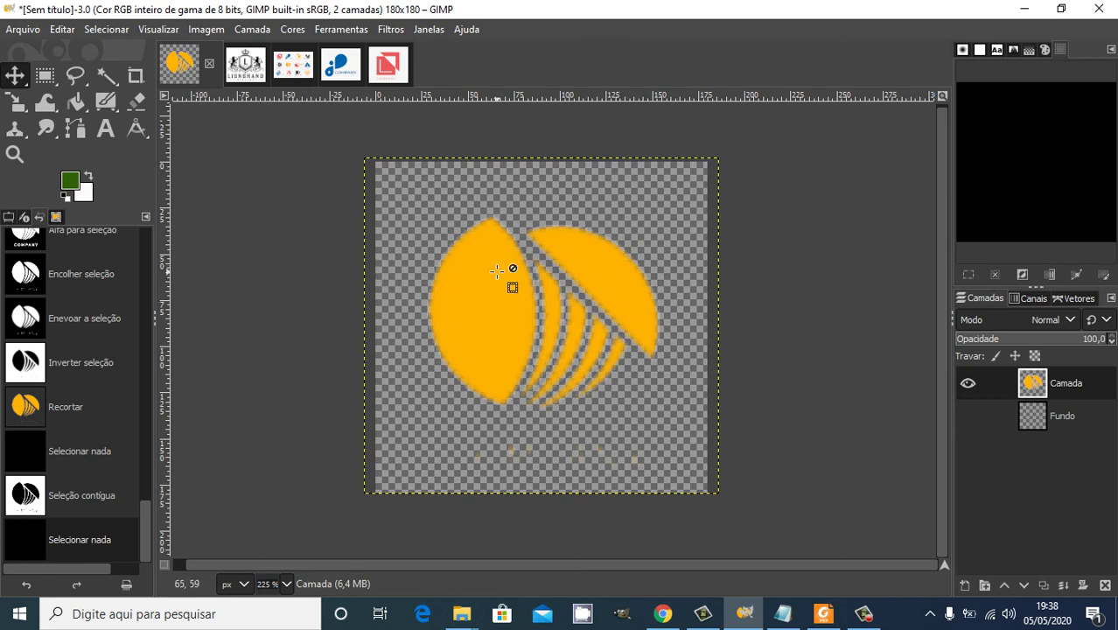
pyautogui.click(345, 31)
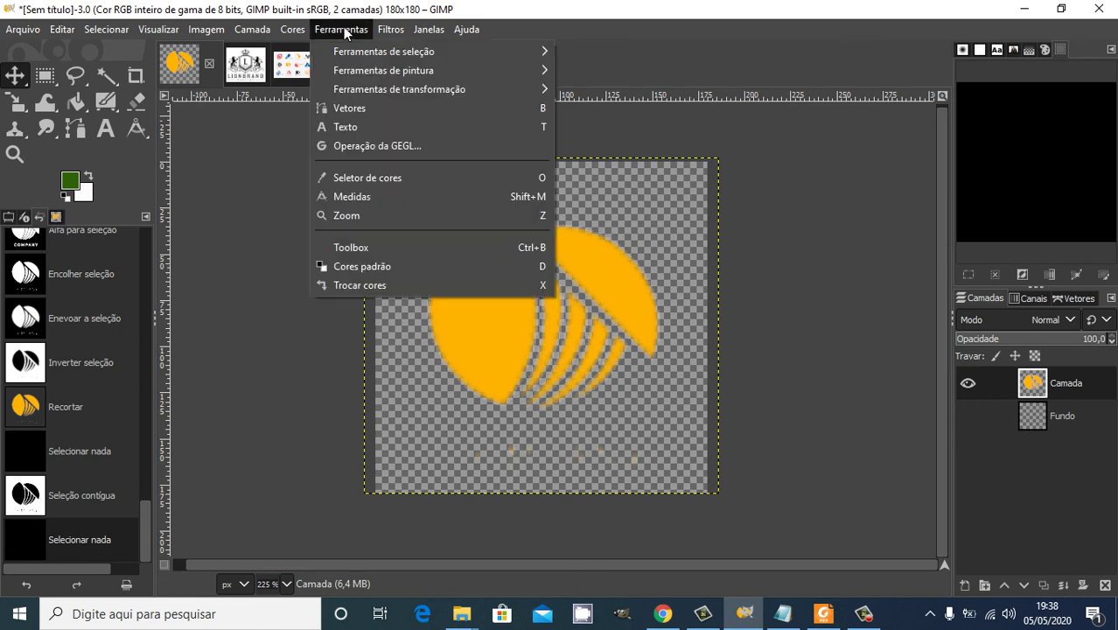
pyautogui.moveTo(478, 91)
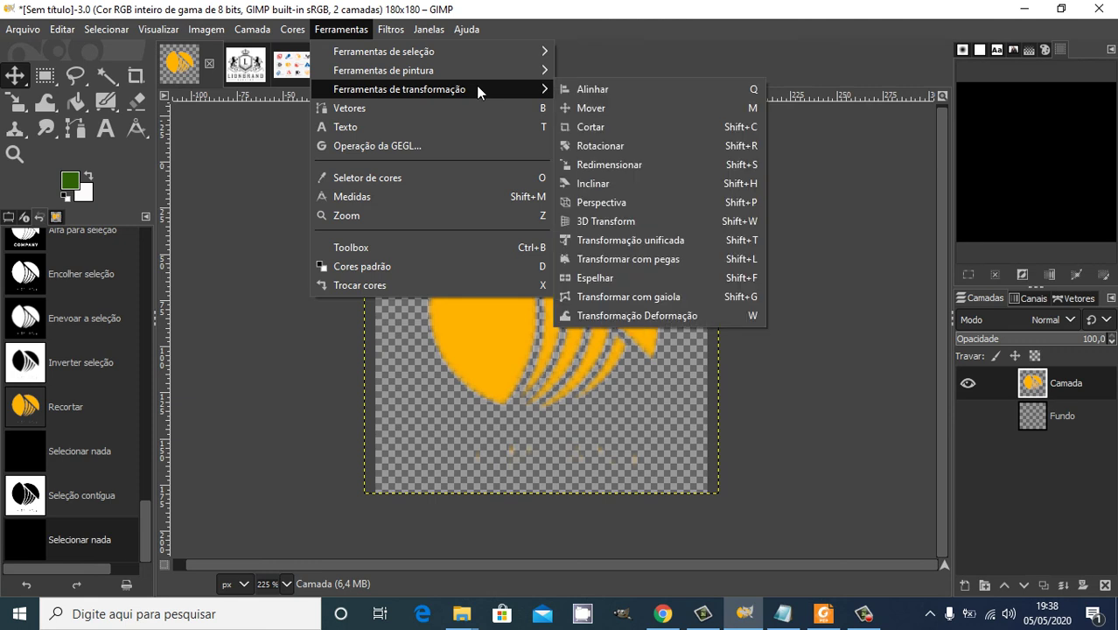
pyautogui.click(610, 164)
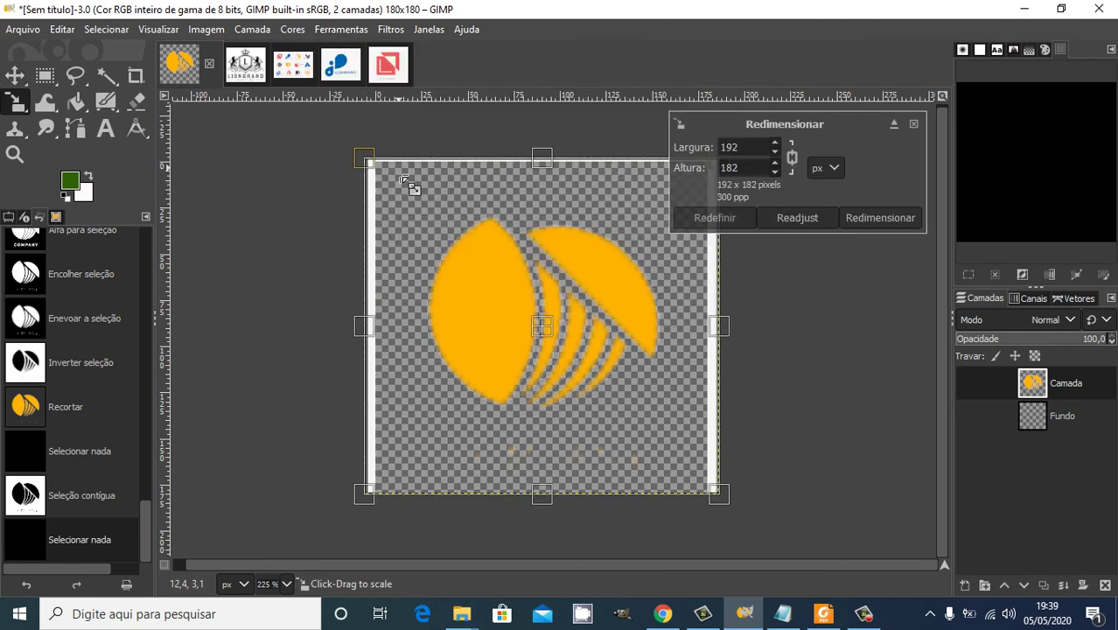
pyautogui.moveTo(369, 164); pyautogui.dragTo(382, 175)
pyautogui.moveTo(562, 258); pyautogui.dragTo(552, 273)
pyautogui.moveTo(553, 274); pyautogui.dragTo(571, 280)
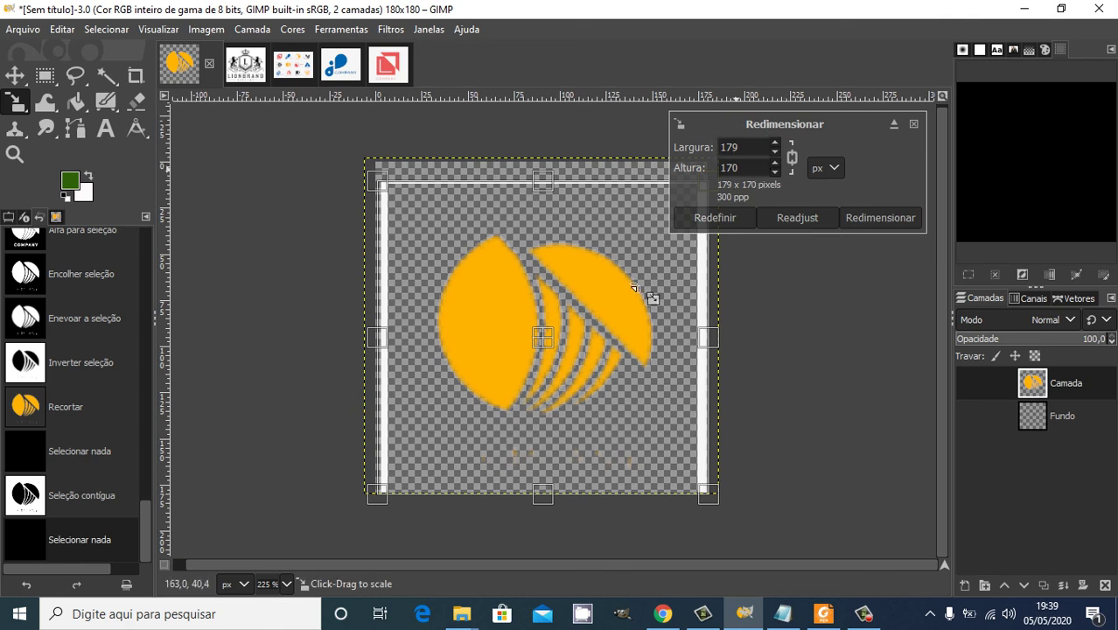
pyautogui.click(874, 219)
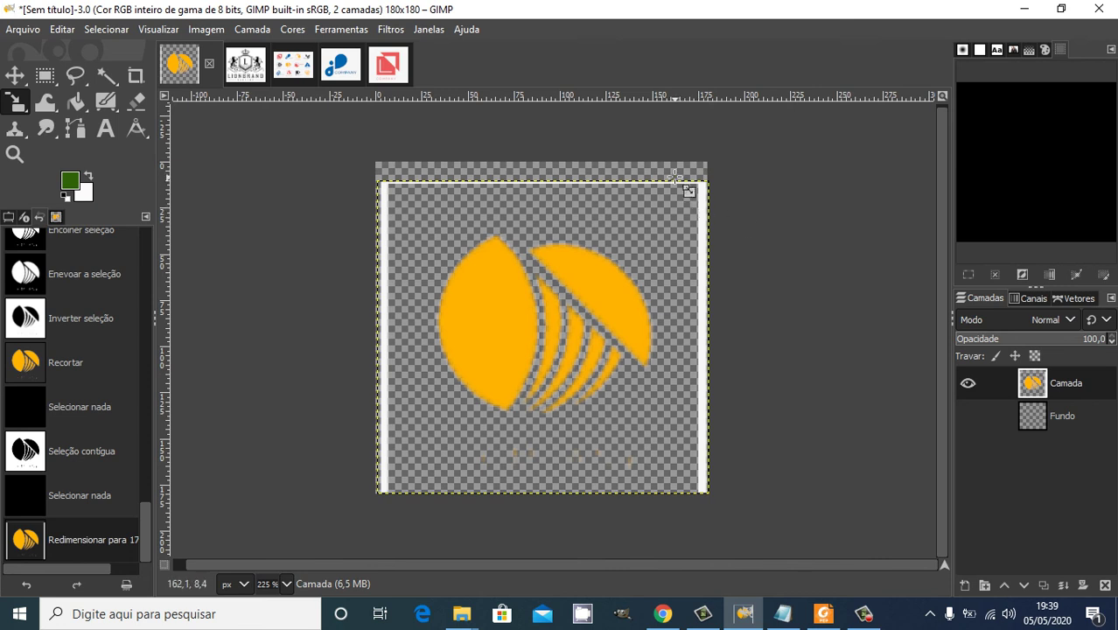
# Select the white strips around the logo layer's border with Fuzzy Select, delete them, and clear the selection.
pyautogui.click(104, 79)
pyautogui.click(449, 169)
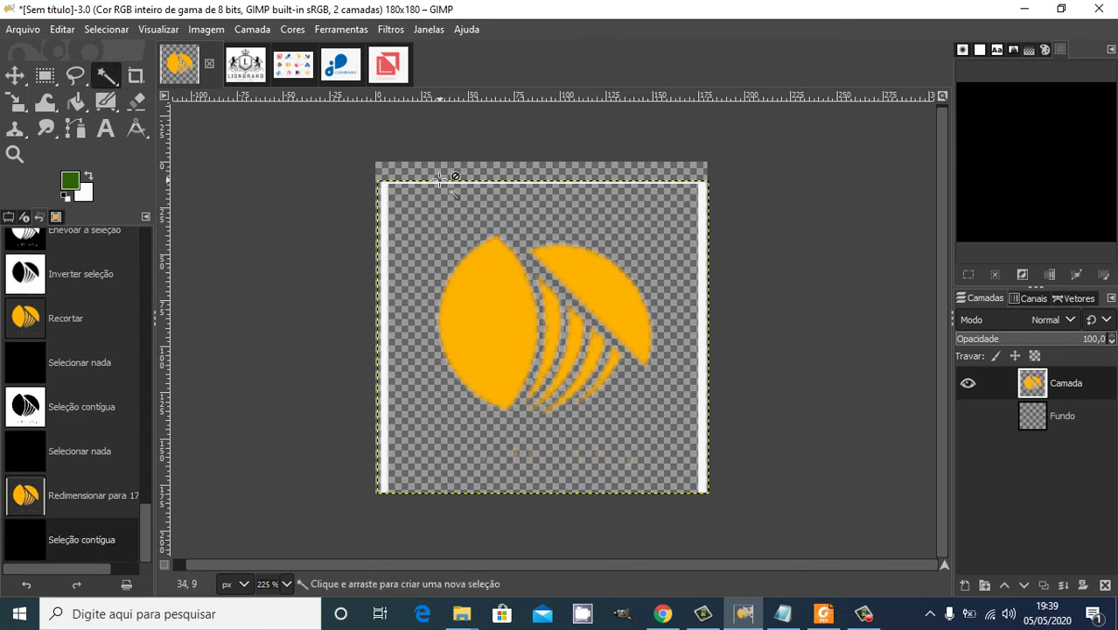
pyautogui.click(701, 272)
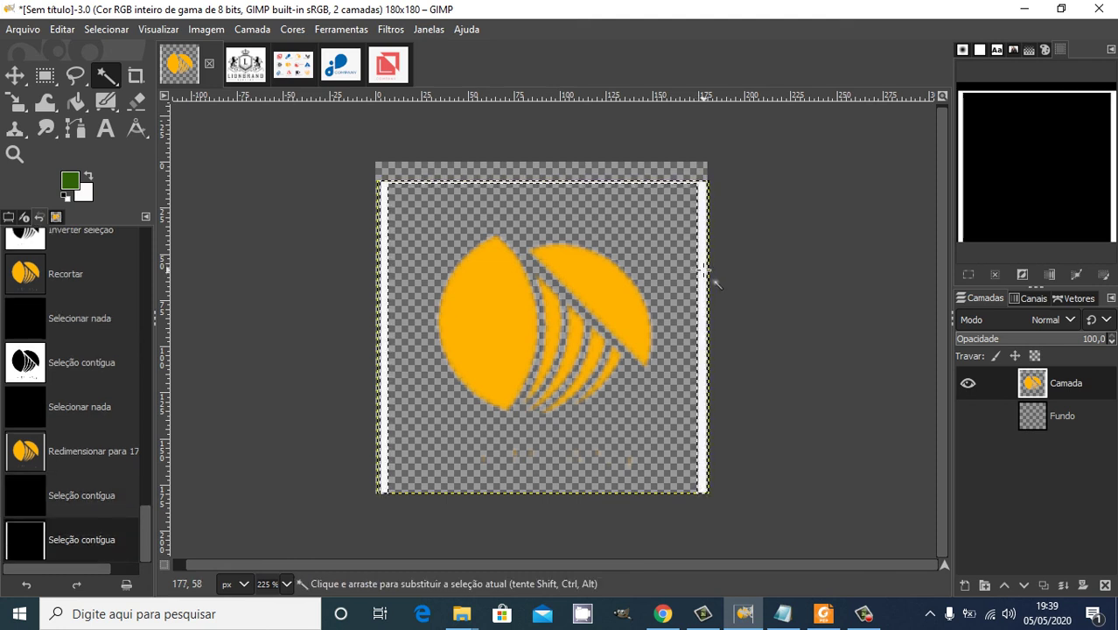
pyautogui.press('Delete')
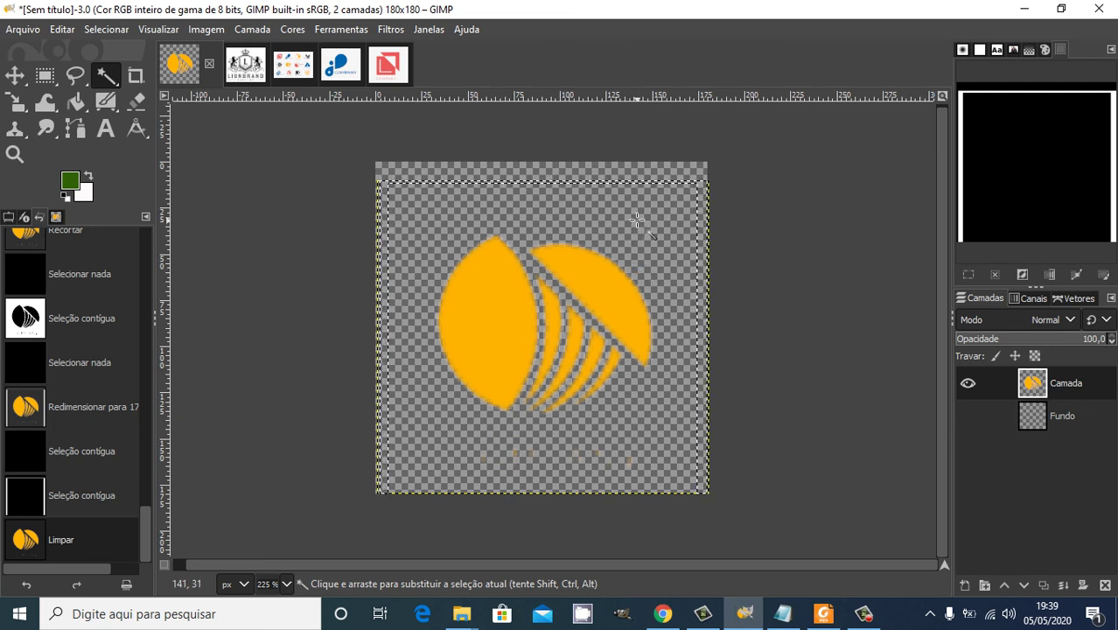
pyautogui.hotkey('ctrl', 'shift', 'a')
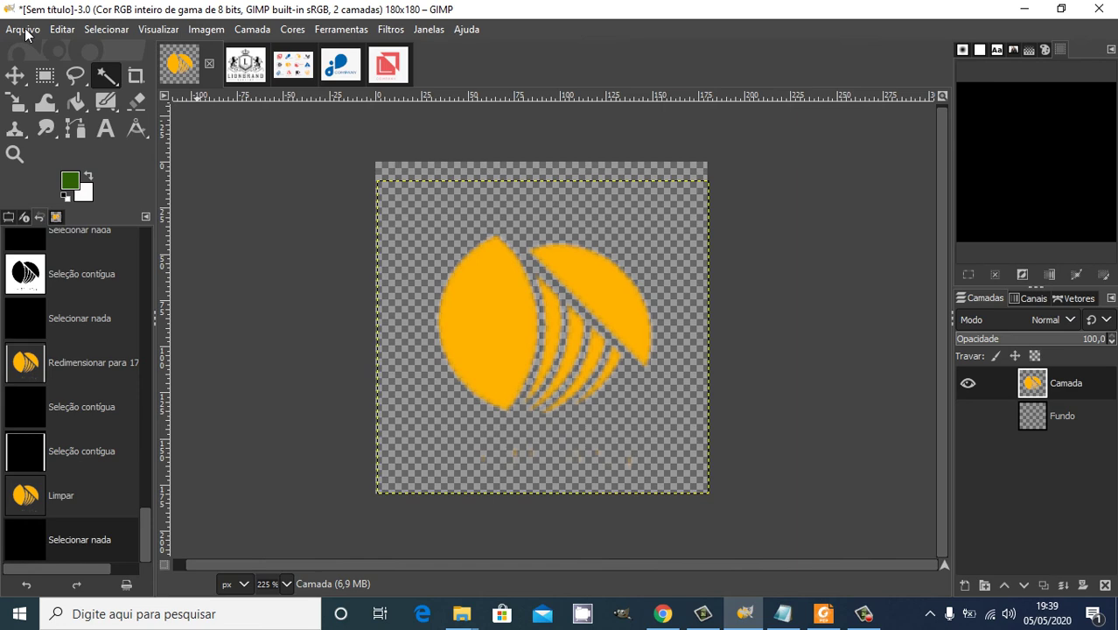
# Start saving the image and choose the folder 0Pronatec GO\2020\CEV Valparaizo\Web Design\Aulas\Gimp\Imagens on drive D: as destination.
pyautogui.hotkey('ctrl', 's')
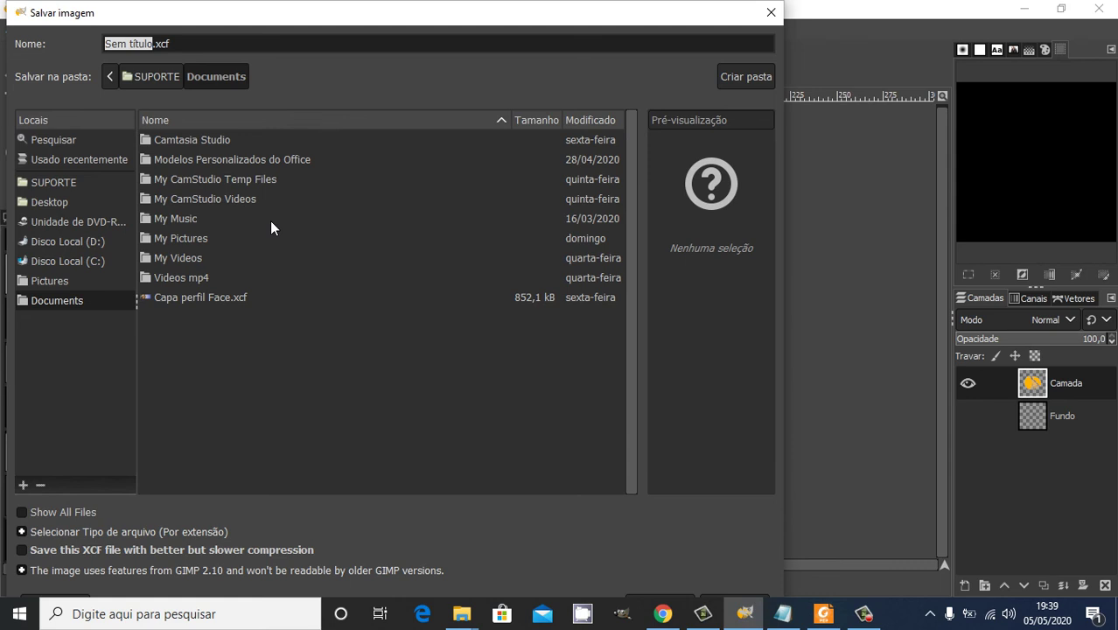
pyautogui.click(75, 242)
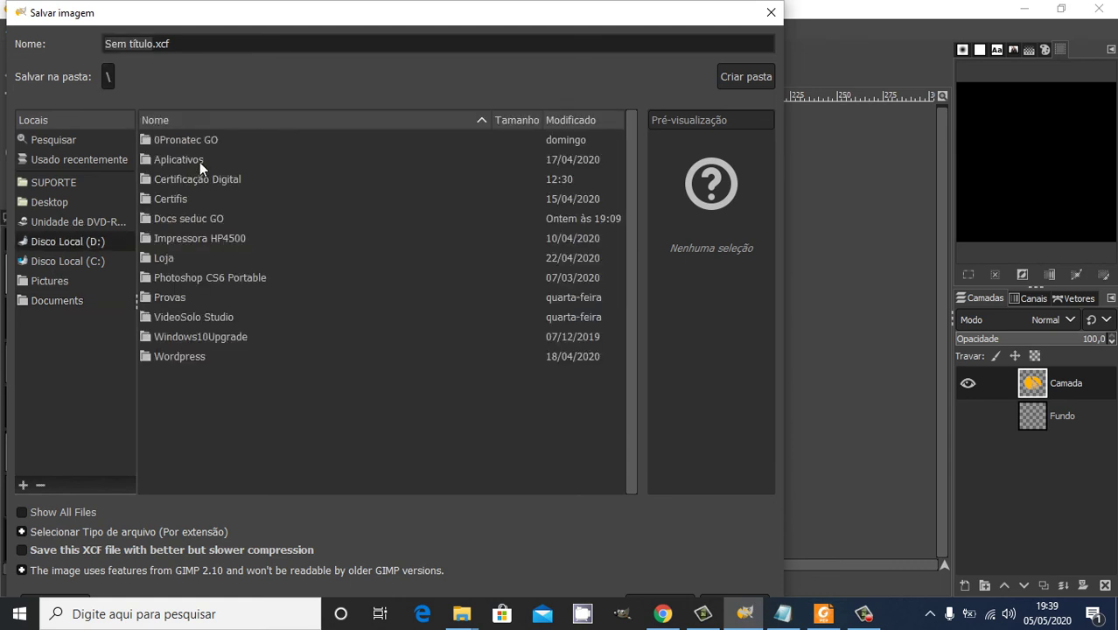
pyautogui.doubleClick(201, 141)
pyautogui.click(168, 140)
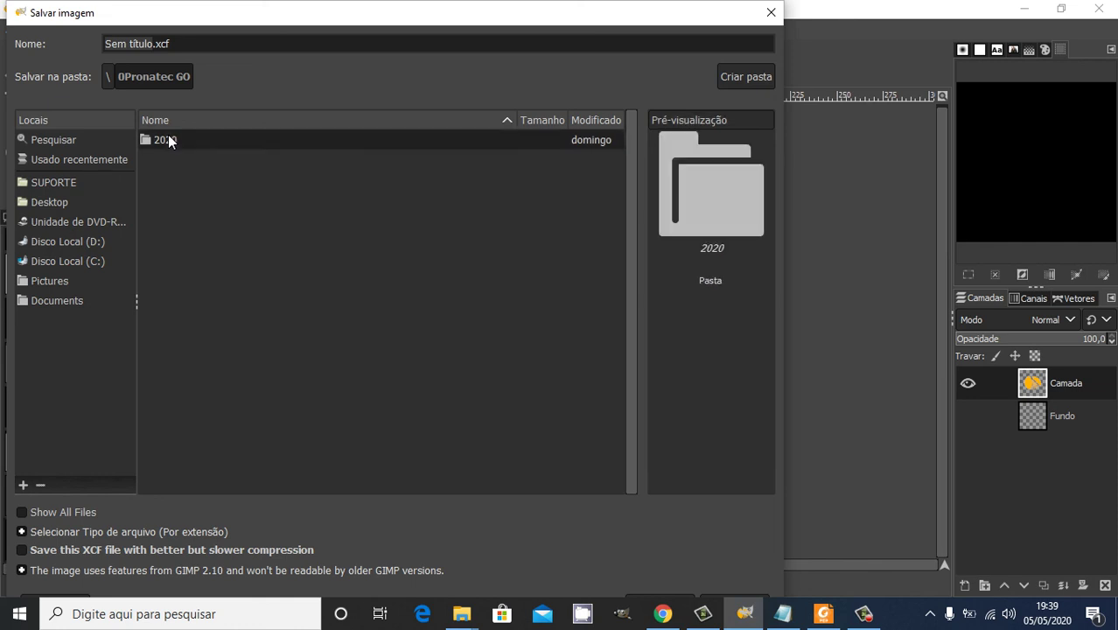
pyautogui.doubleClick(168, 140)
pyautogui.doubleClick(210, 141)
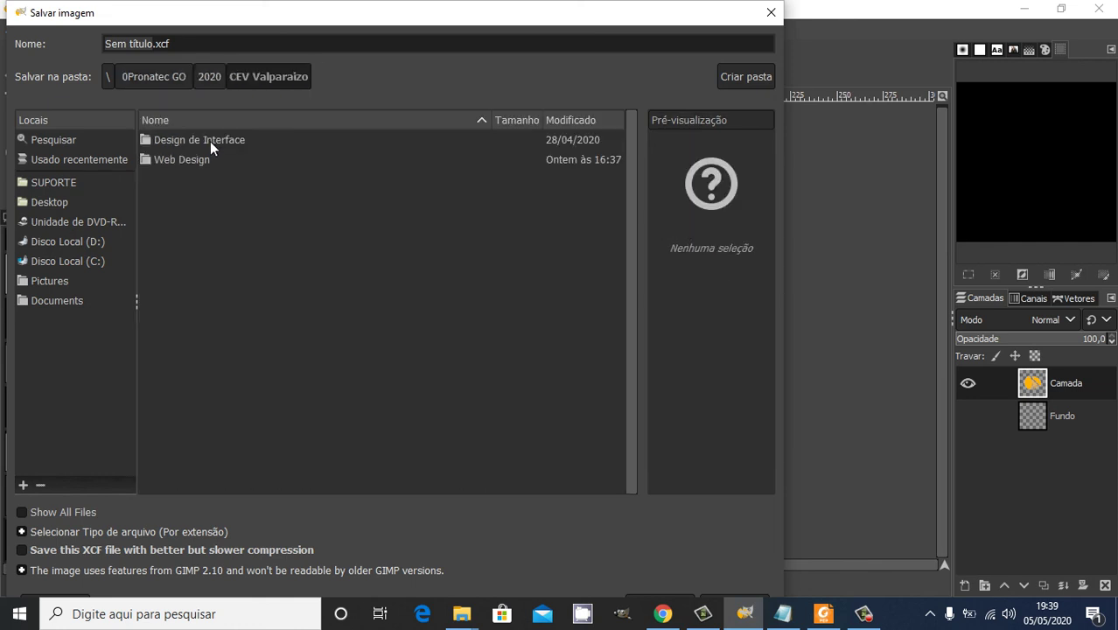
pyautogui.doubleClick(199, 158)
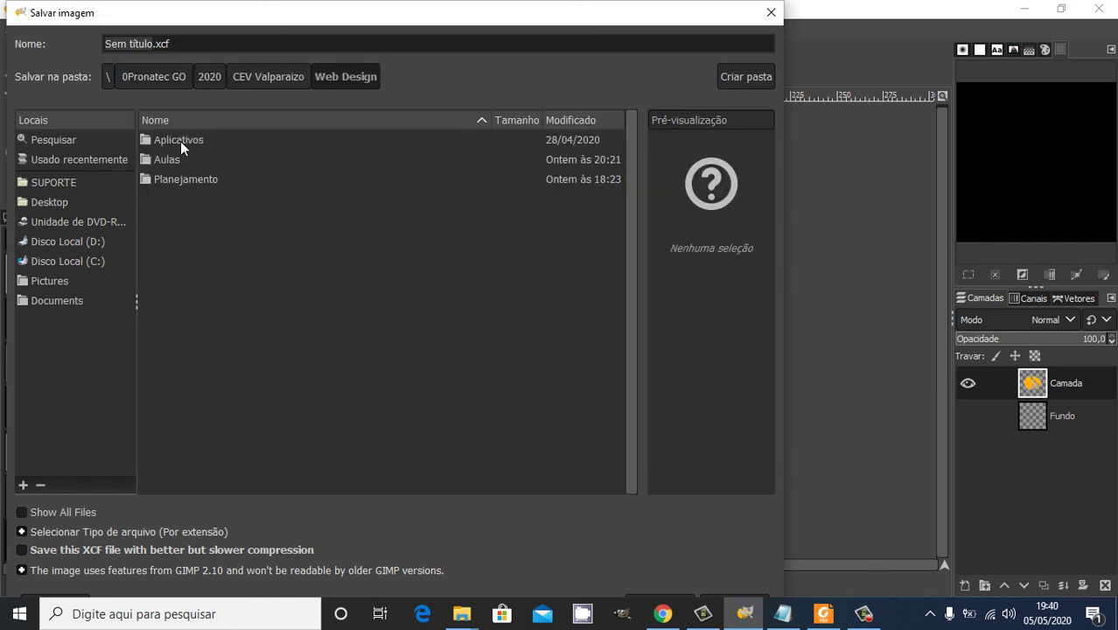
pyautogui.doubleClick(175, 160)
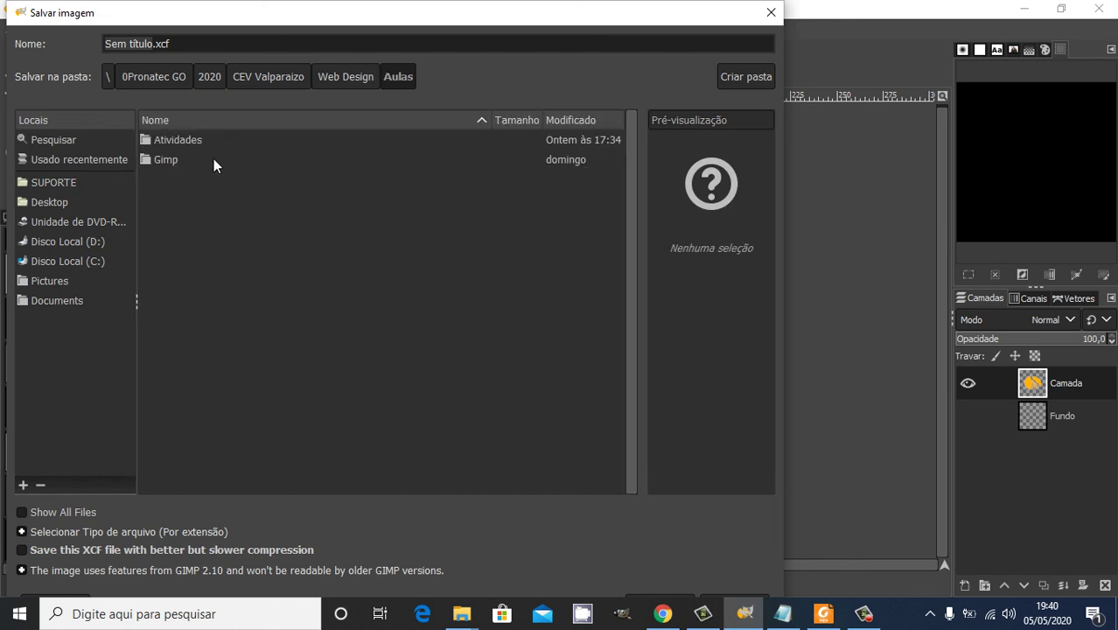
pyautogui.doubleClick(169, 159)
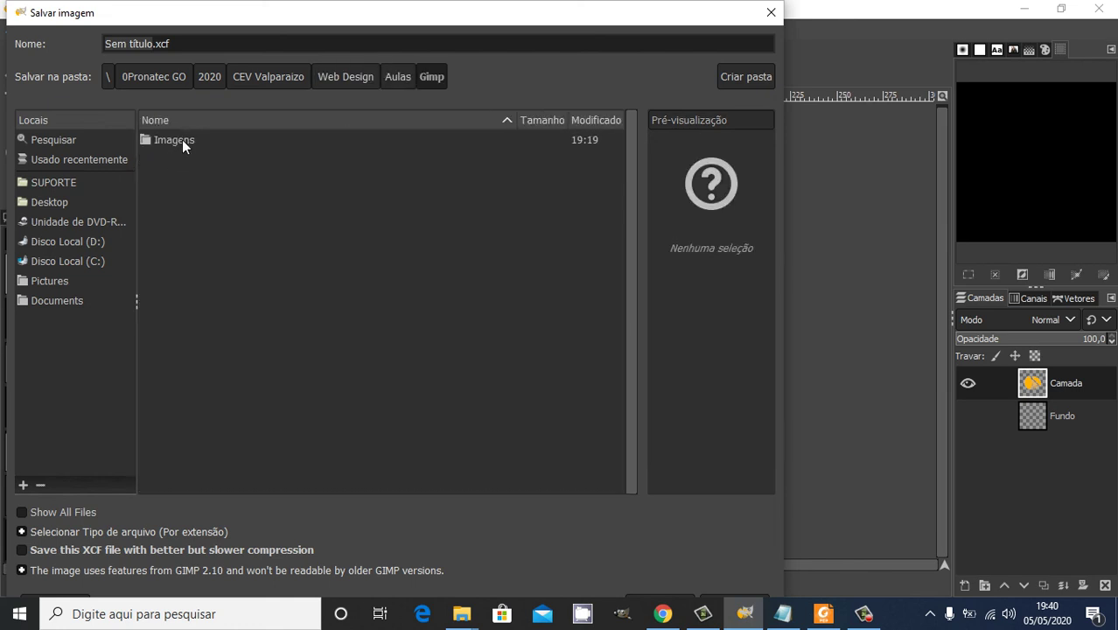
pyautogui.doubleClick(182, 139)
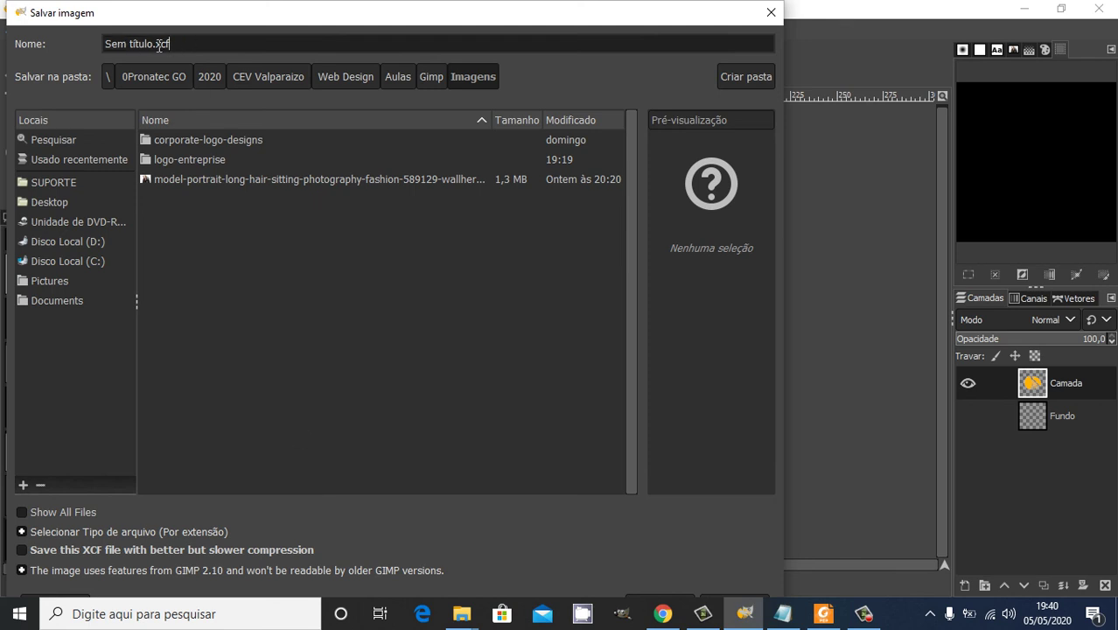
# Replace the default file name with "logotipo", keeping the .xcf extension.
pyautogui.moveTo(155, 44); pyautogui.dragTo(56, 24)
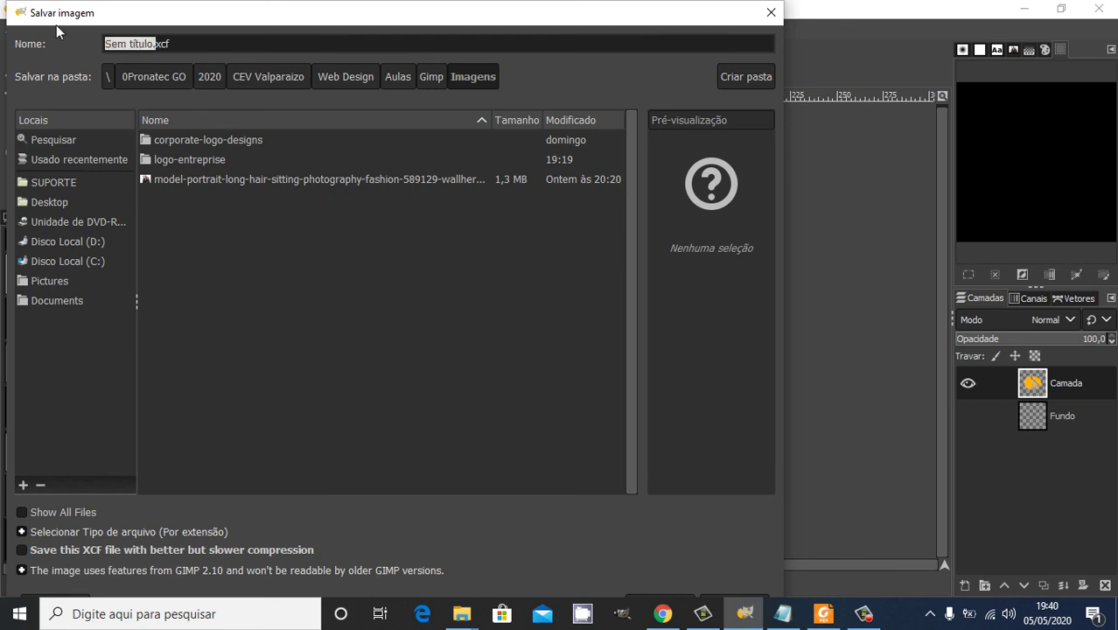
pyautogui.press('Home')
pyautogui.hotkey('shift', 'Right')
pyautogui.hotkey('shift', 'Right')
pyautogui.hotkey('shift', 'Right')
pyautogui.hotkey('shift', 'Right')
pyautogui.hotkey('shift', 'Right')
pyautogui.hotkey('shift', 'Right')
pyautogui.hotkey('shift', 'Right')
pyautogui.hotkey('shift', 'Right')
pyautogui.hotkey('shift', 'Right')
pyautogui.hotkey('shift', 'Right')
pyautogui.press('BackSpace')
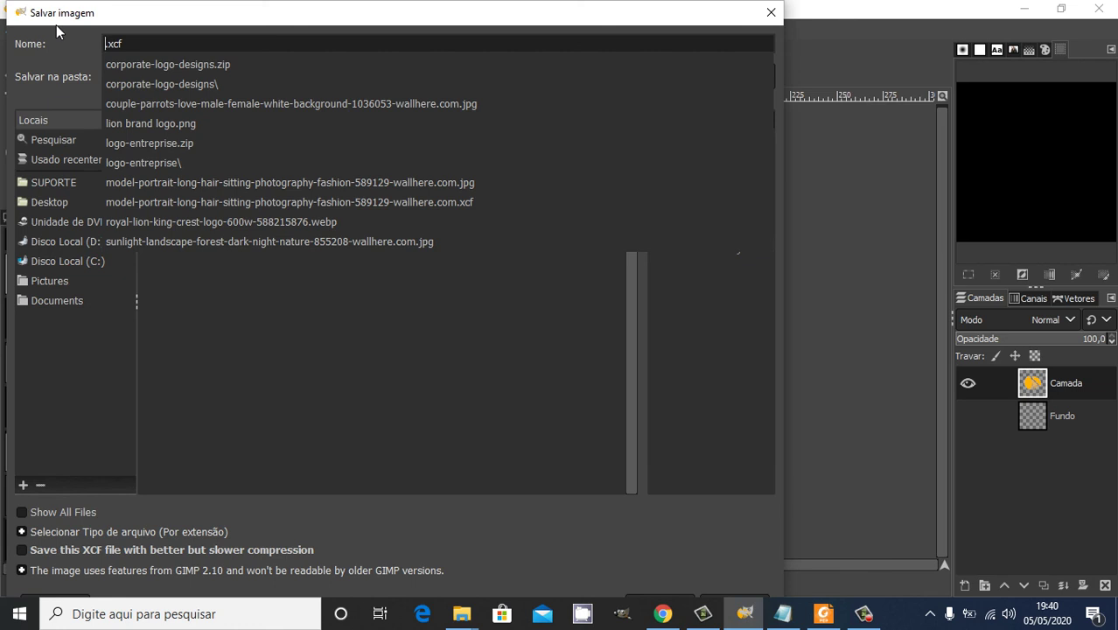
pyautogui.write('logotipo')
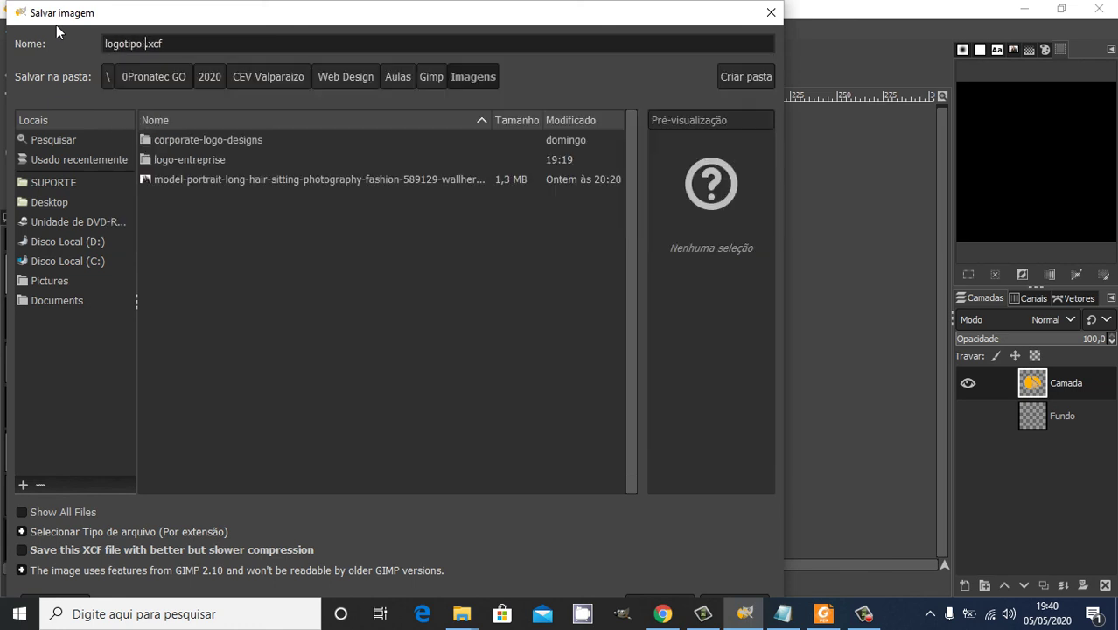
# Check the Facebook image size list in the Foxit Reader document and return to the GIMP save dialog.
pyautogui.hotkey('alt', 'Tab')
pyautogui.hotkey('alt', 'Tab')
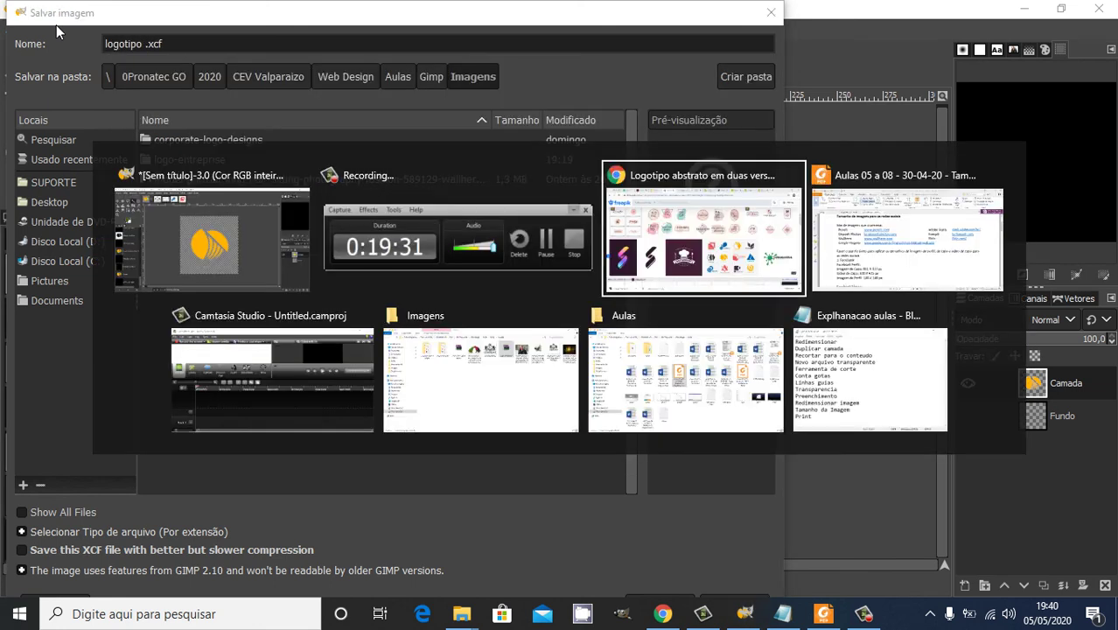
pyautogui.hotkey('alt', 'Tab')
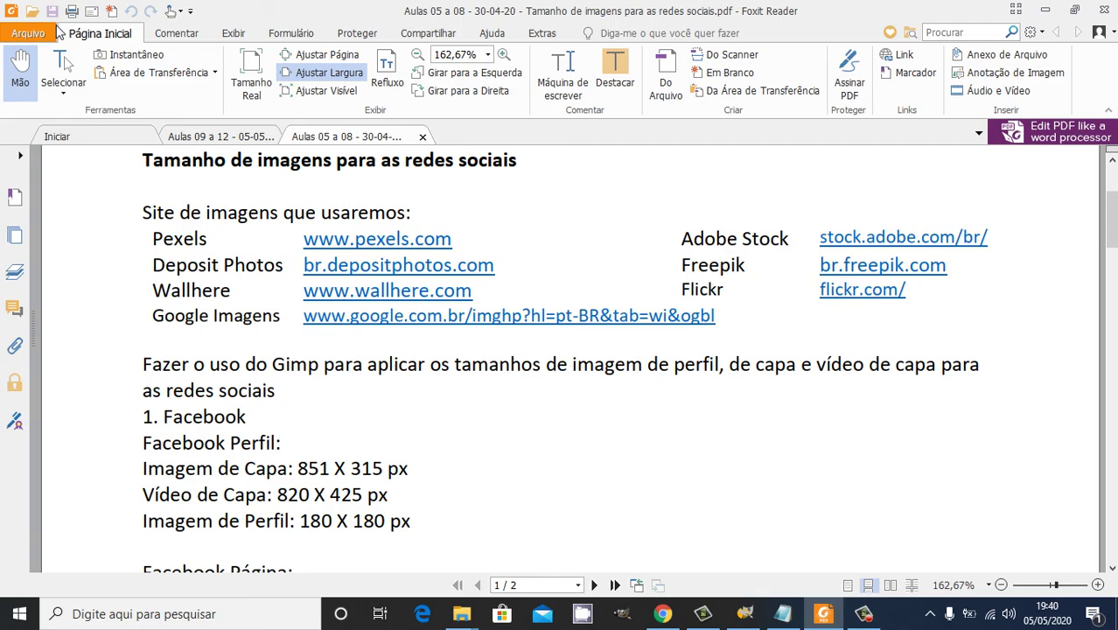
pyautogui.hotkey('alt', 'Tab')
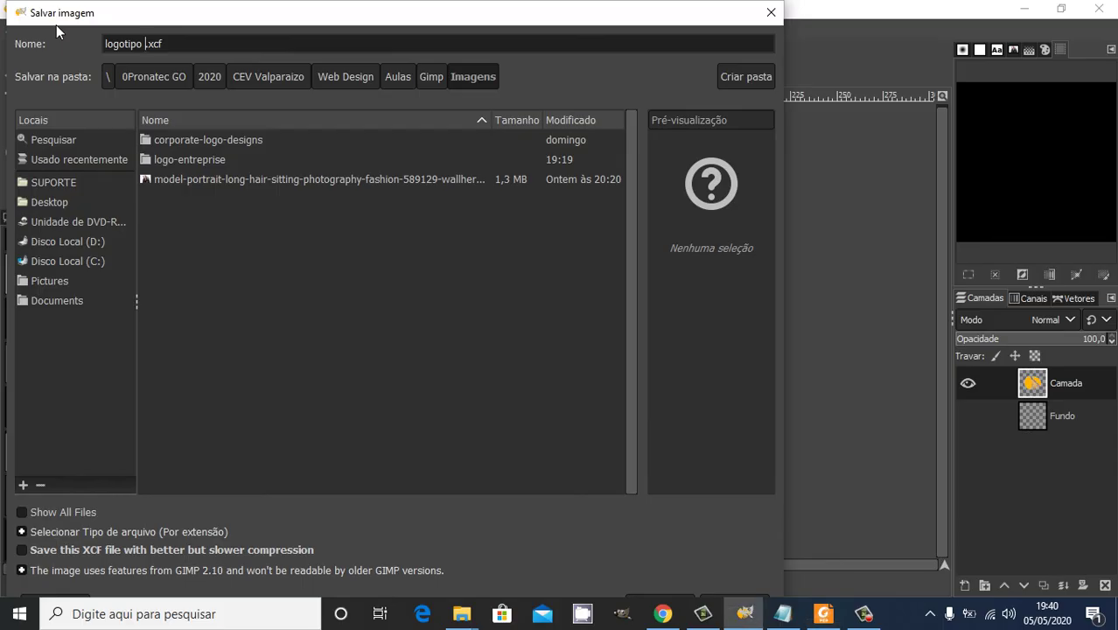
# Complete the file name as "logotipo img perfil face.xcf" and save the image in the Imagens folder.
pyautogui.write('img perfil face')
pyautogui.press('Return')
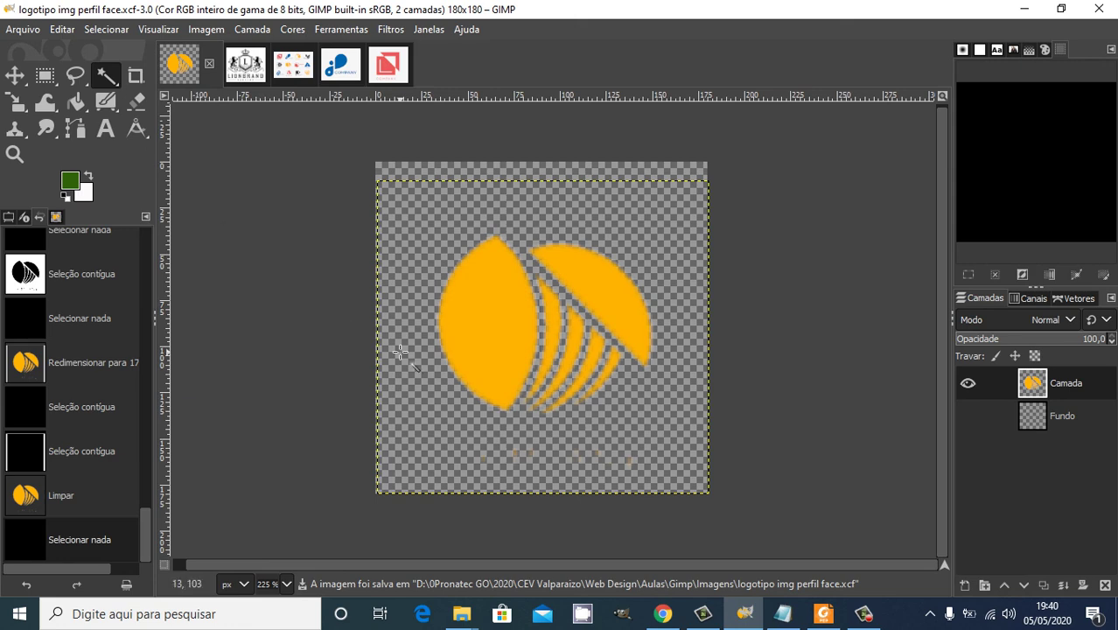
# Start exporting the image as "logotipo img perfil face.png" and select Imagem PNG as the file type.
pyautogui.hotkey('ctrl', 'shift', 'e')
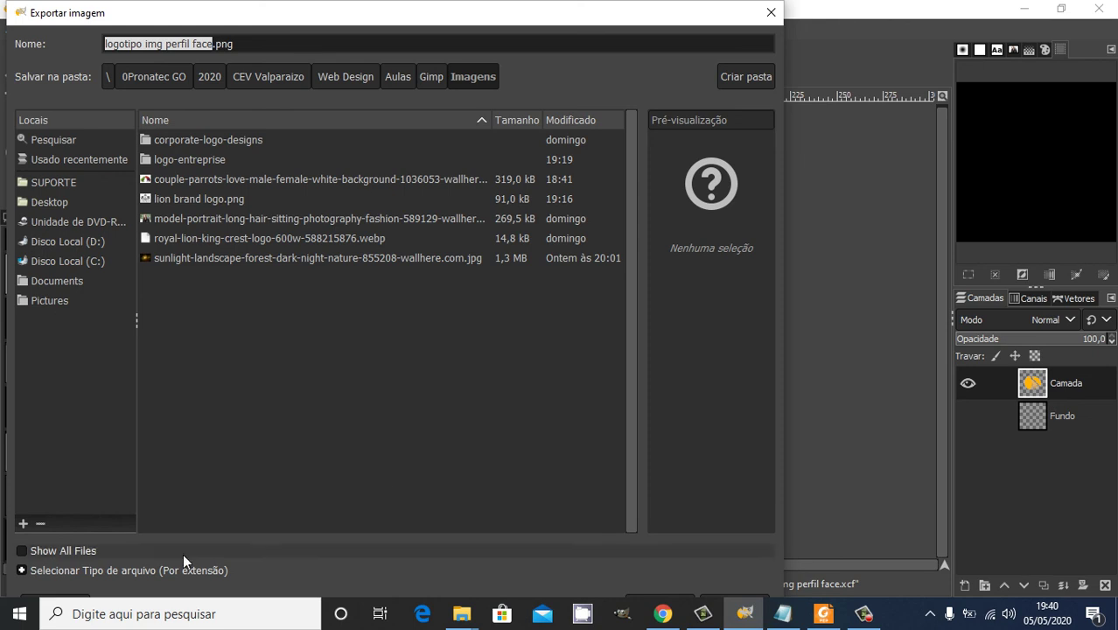
pyautogui.click(126, 567)
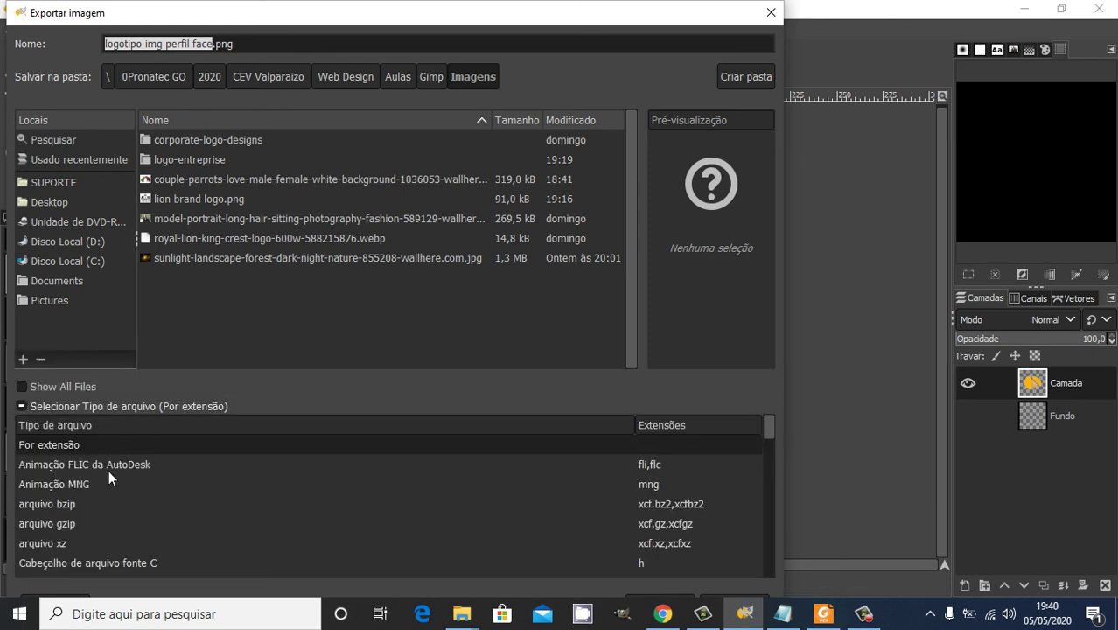
pyautogui.moveTo(766, 425); pyautogui.dragTo(765, 514)
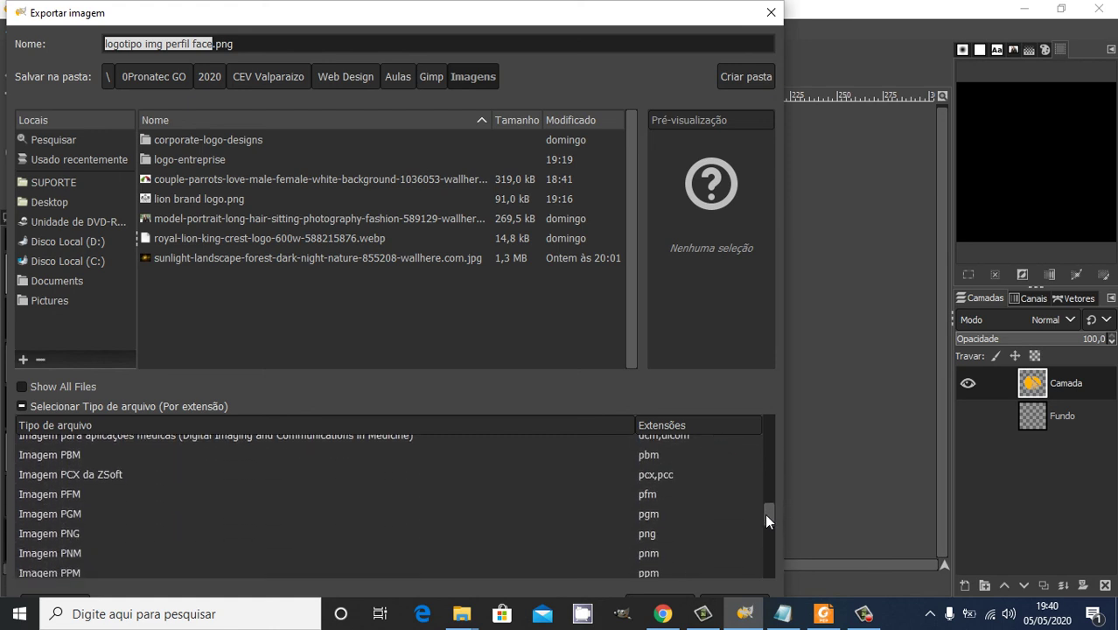
pyautogui.click(643, 534)
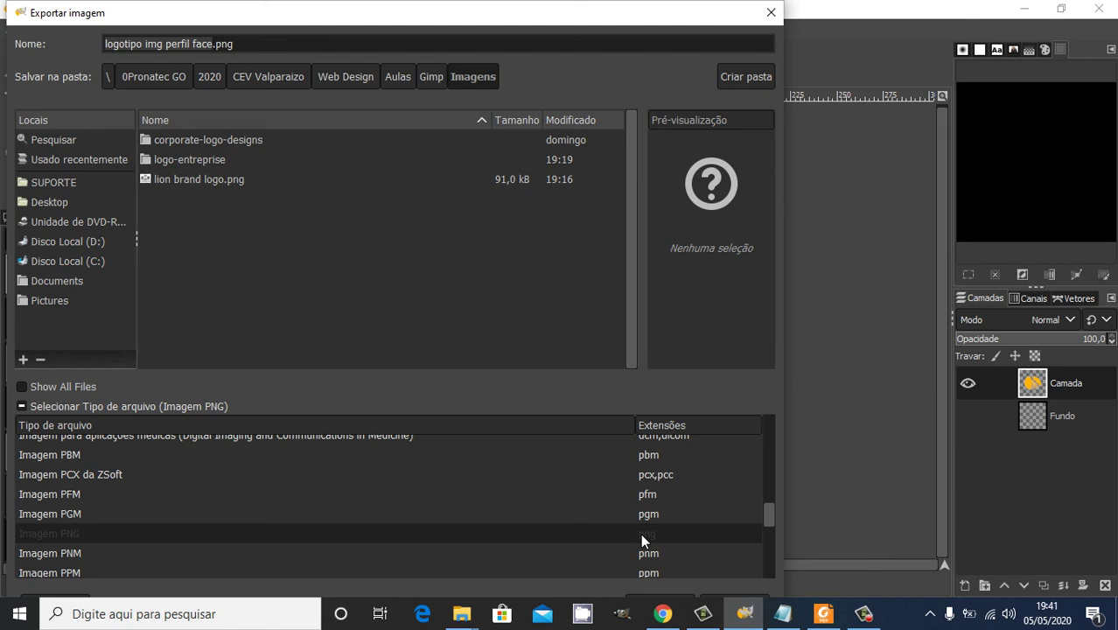
pyautogui.click(642, 535)
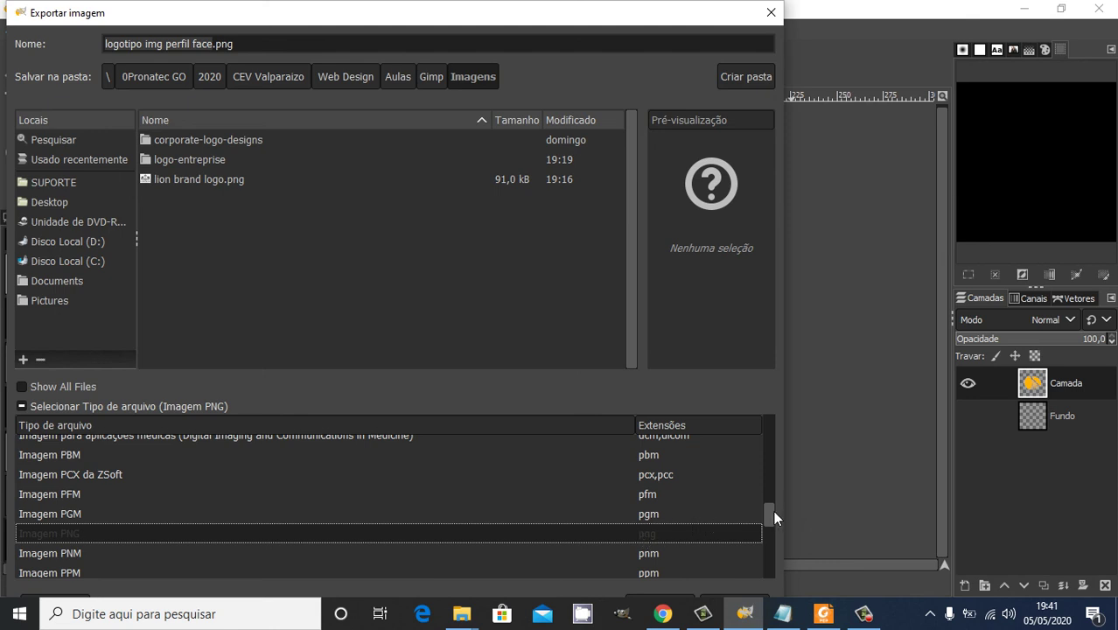
# Collapse the file type list and export the PNG to the Imagens folder with the default PNG options.
pyautogui.moveTo(772, 516); pyautogui.dragTo(772, 566)
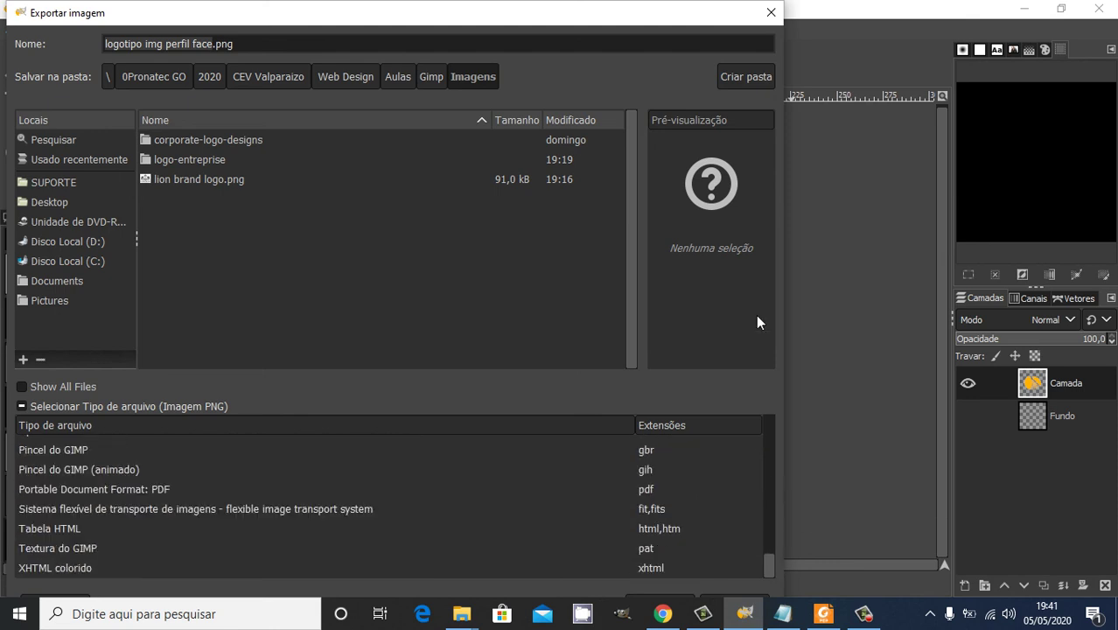
pyautogui.moveTo(623, 14); pyautogui.dragTo(615, 5)
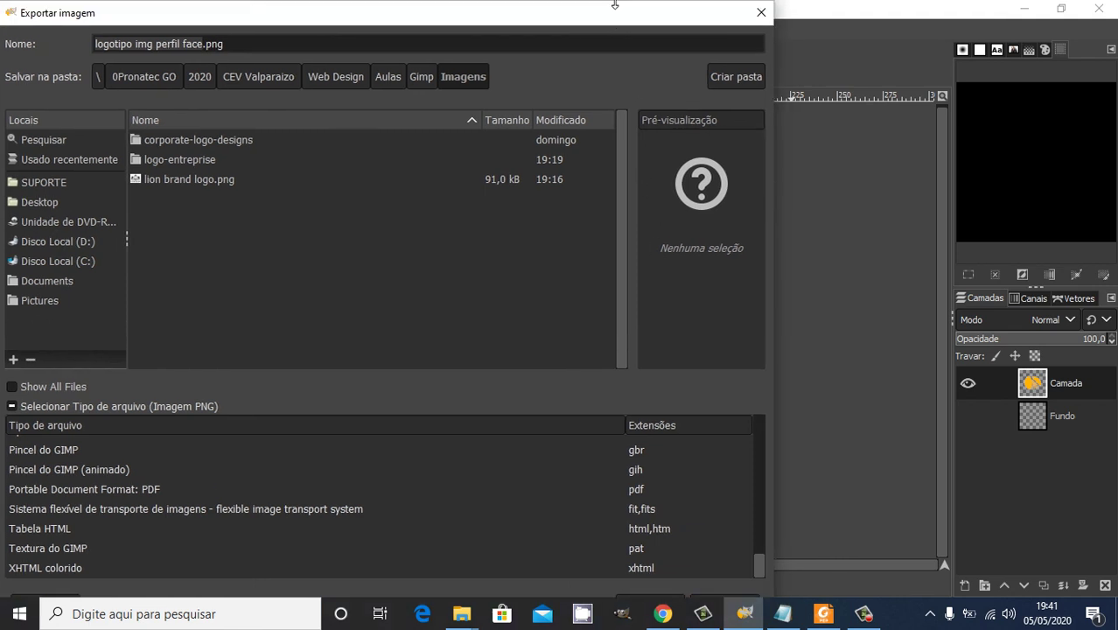
pyautogui.click(15, 406)
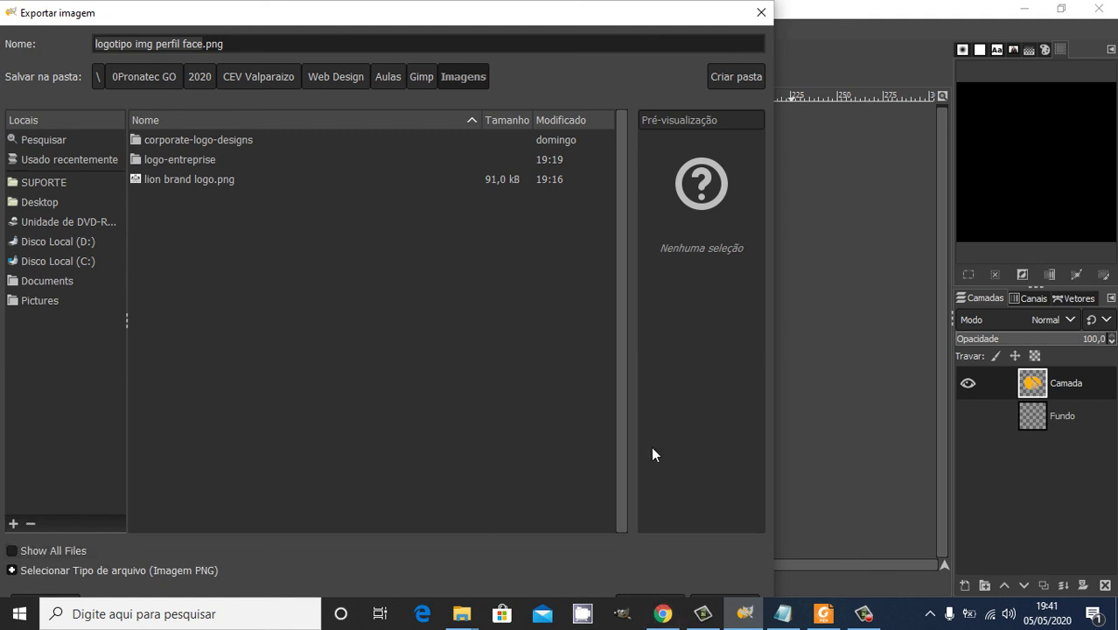
pyautogui.press('Return')
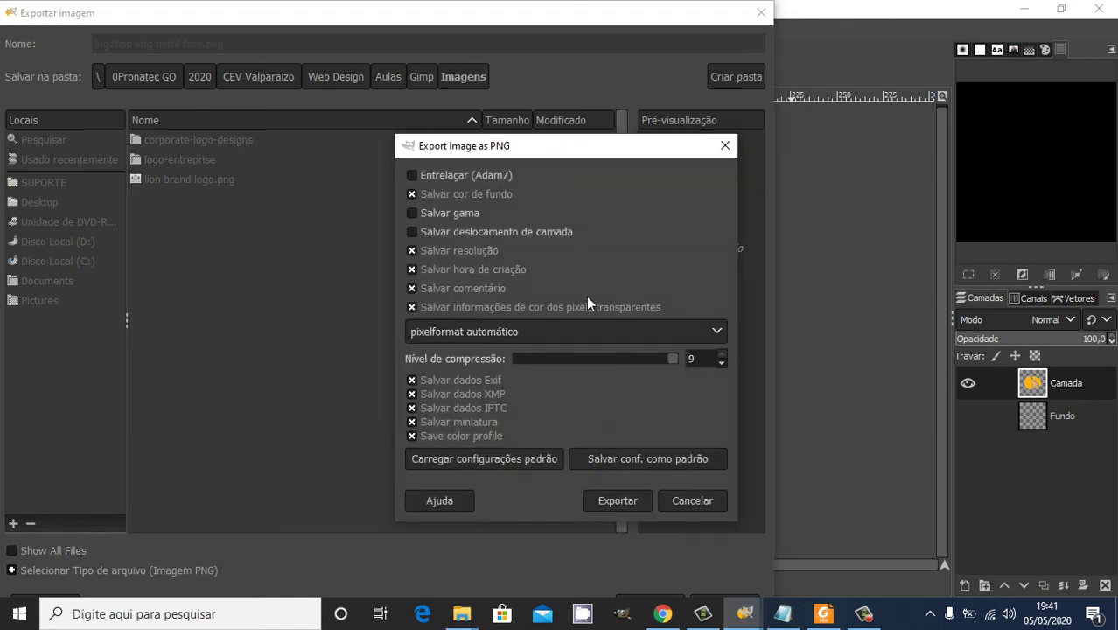
pyautogui.click(618, 501)
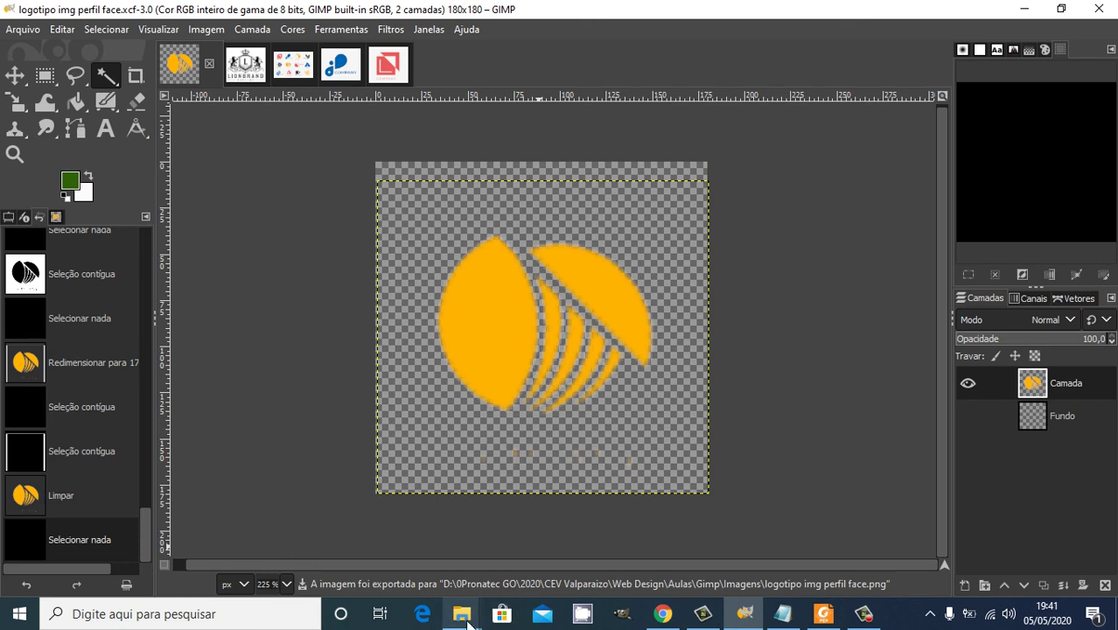
# Switch to the Imagens folder in File Explorer and open the exported "logotipo img perfil face" PNG.
pyautogui.click(468, 618)
pyautogui.click(558, 553)
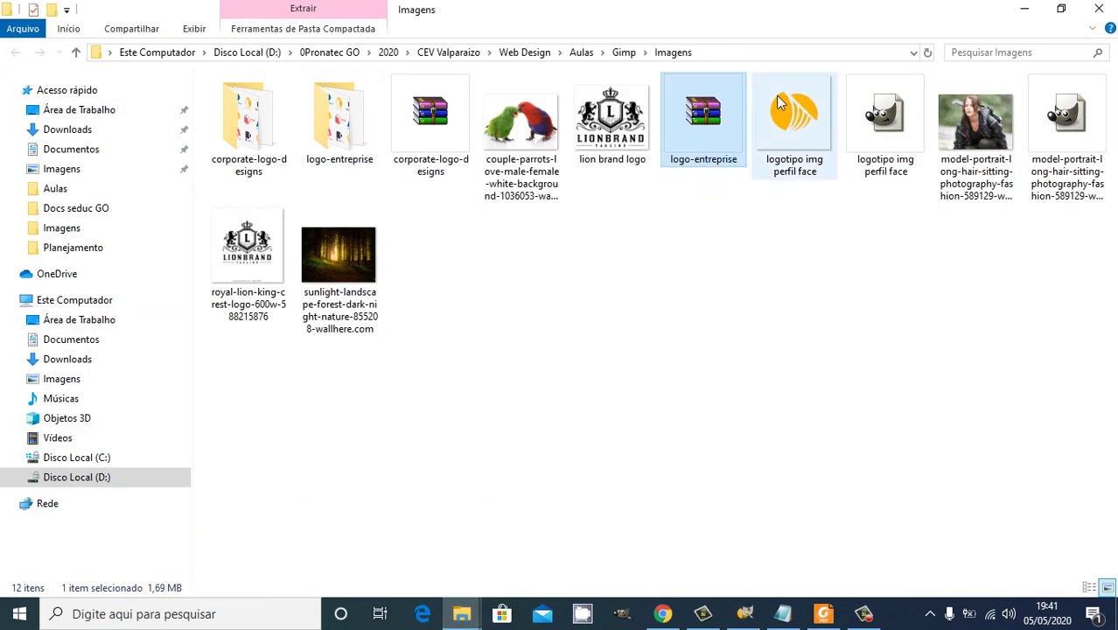
pyautogui.click(801, 123)
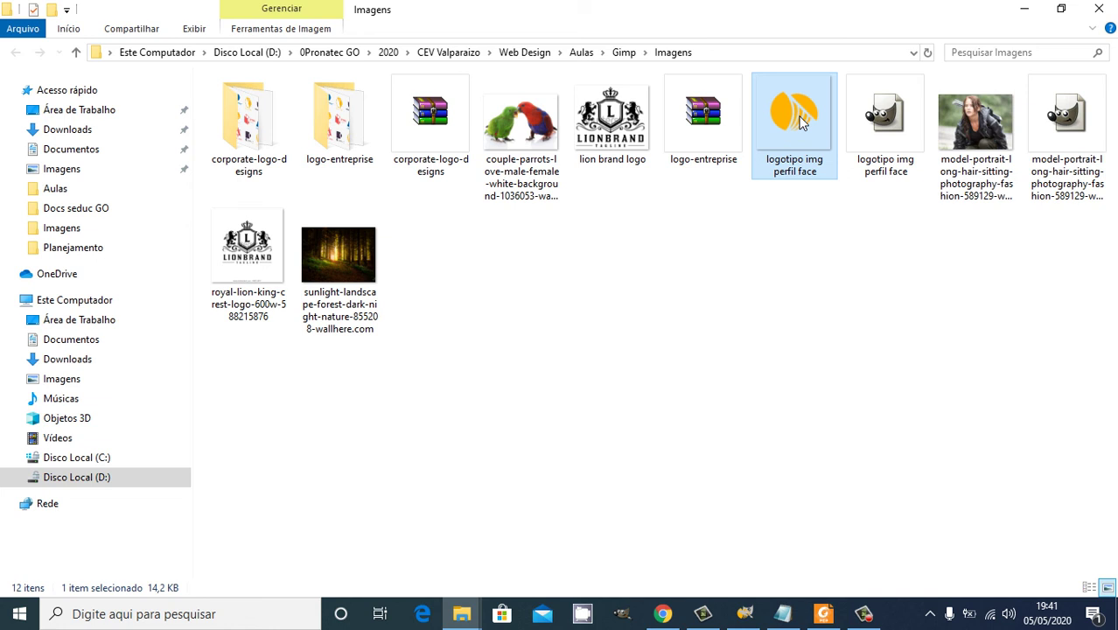
pyautogui.doubleClick(798, 116)
# Switch to Chrome and view the Idéia Digital home page at ideiadigital.me.
pyautogui.click(662, 613)
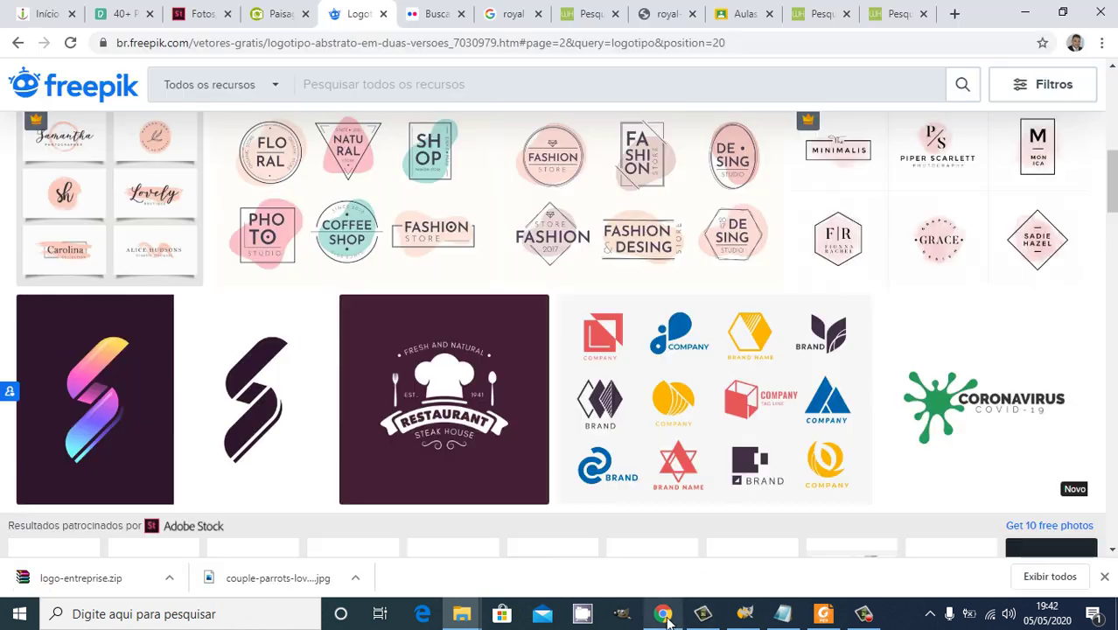
pyautogui.click(31, 16)
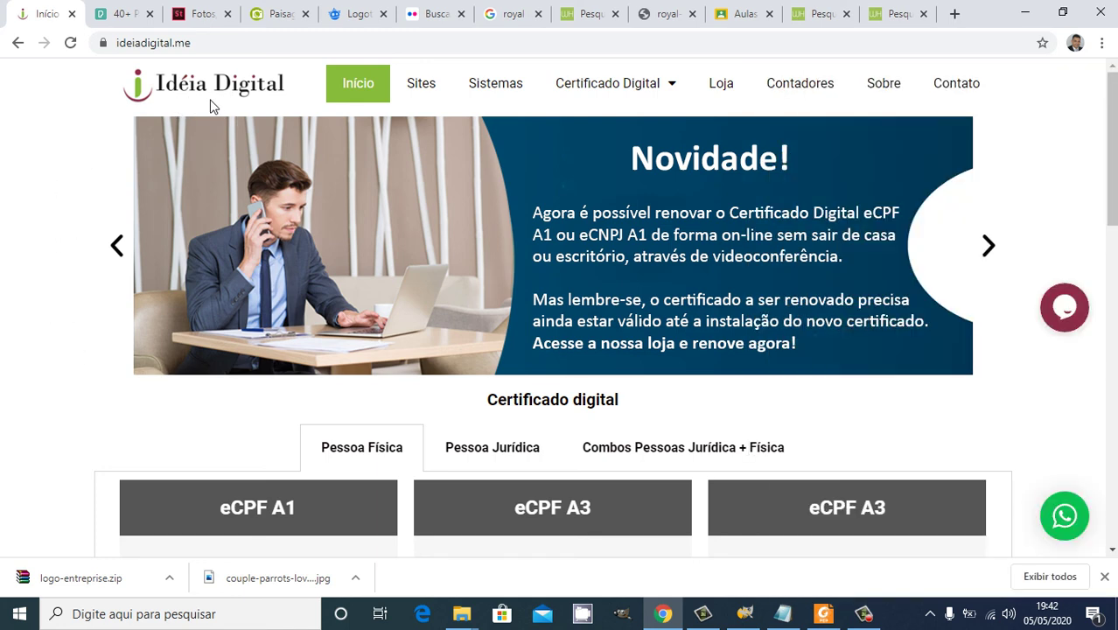
pyautogui.click(863, 615)
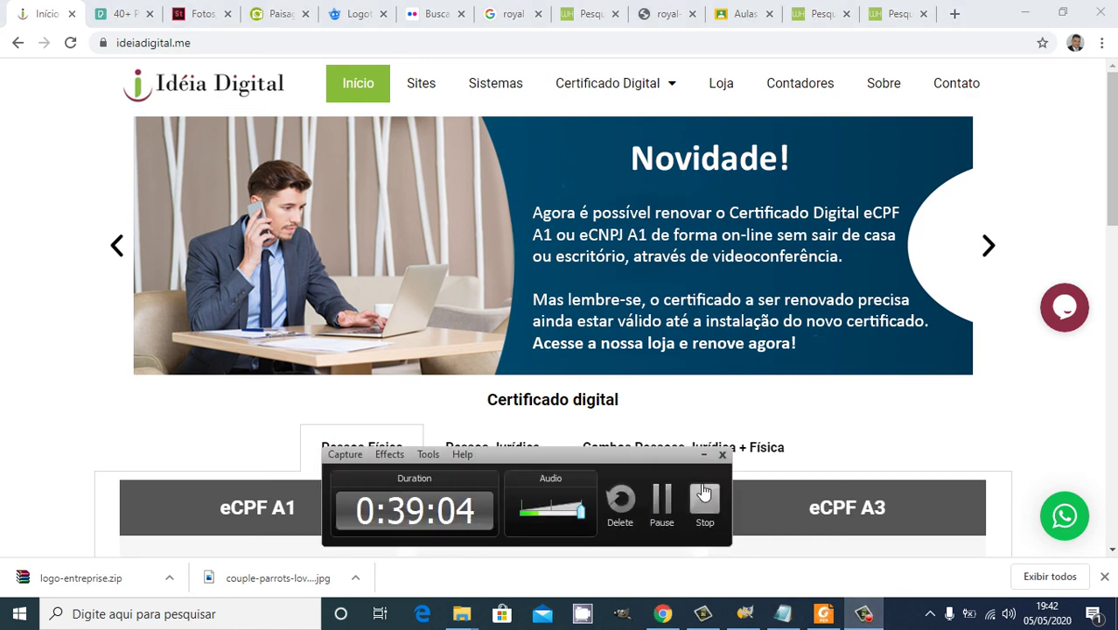
pyautogui.click(702, 455)
pyautogui.moveTo(857, 617)
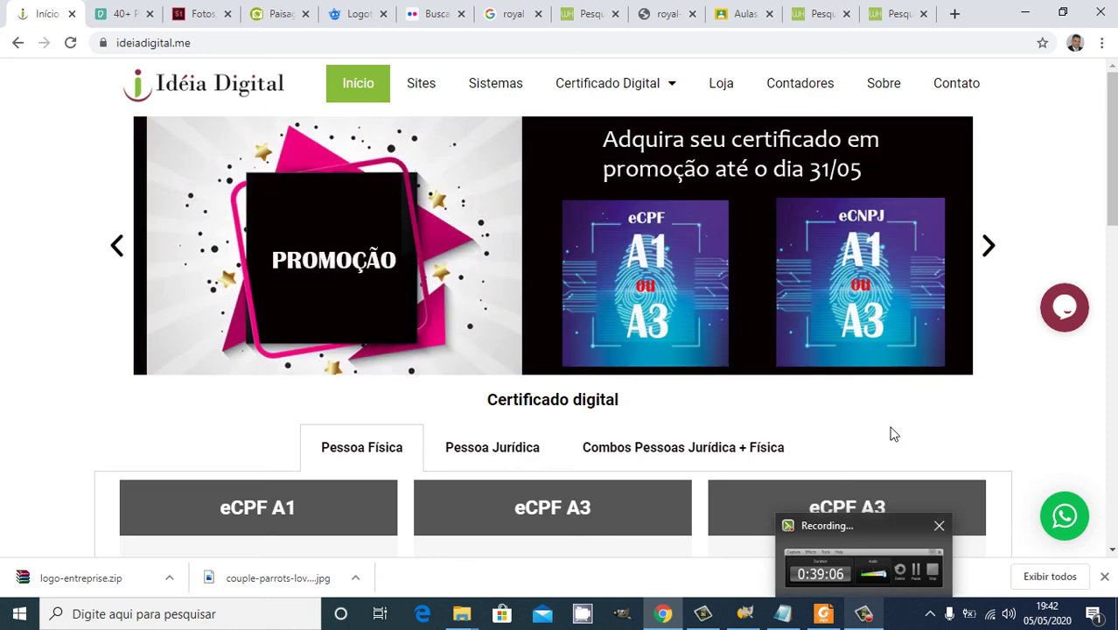
pyautogui.click(989, 248)
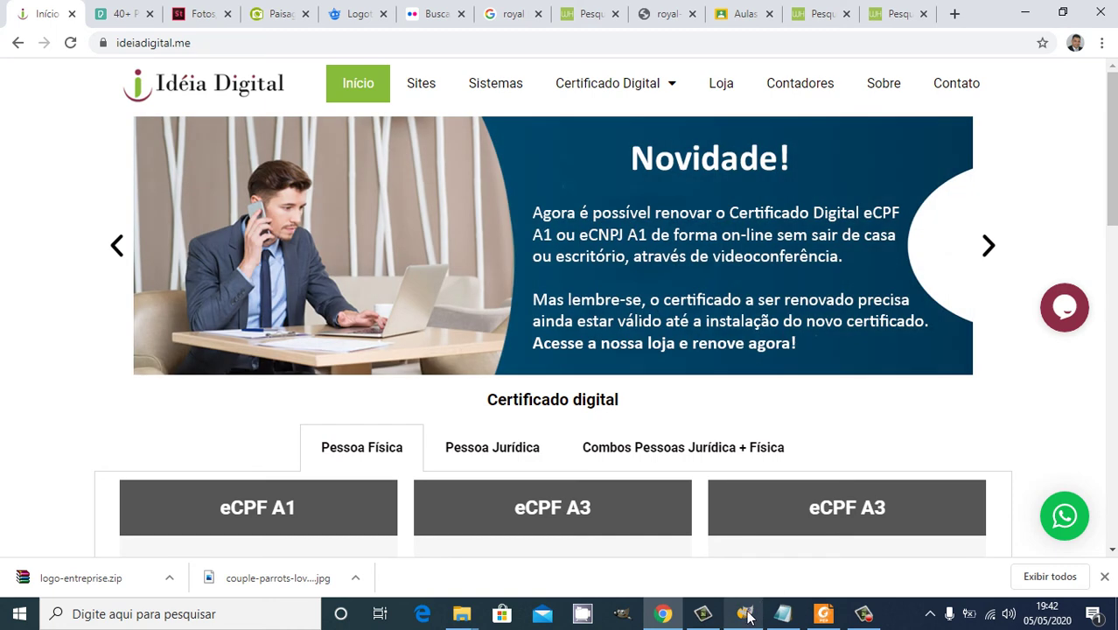
pyautogui.click(863, 615)
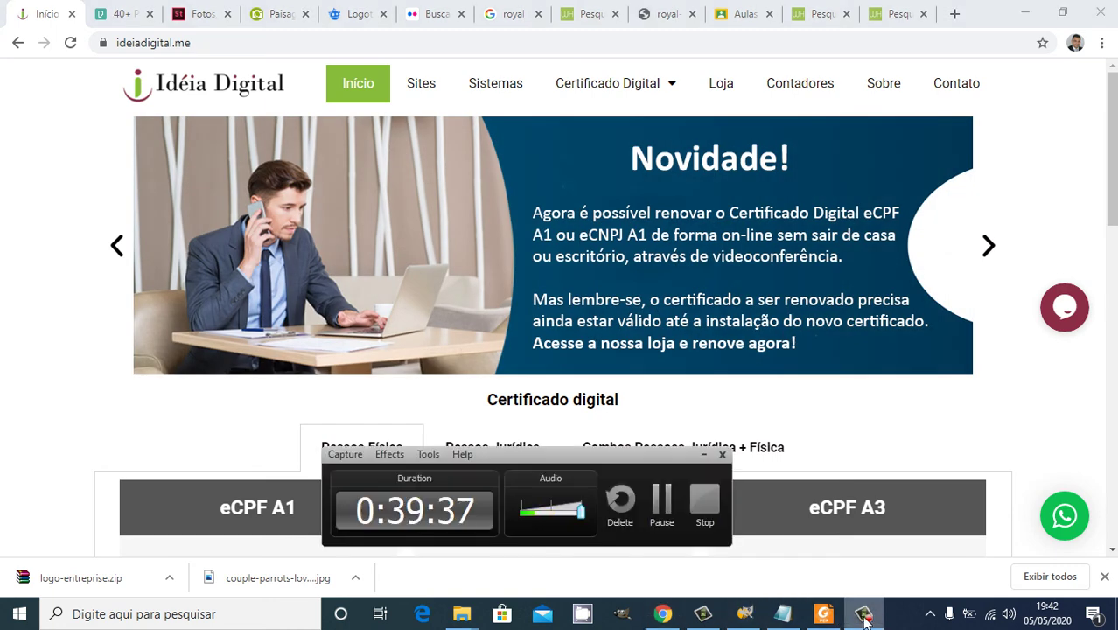